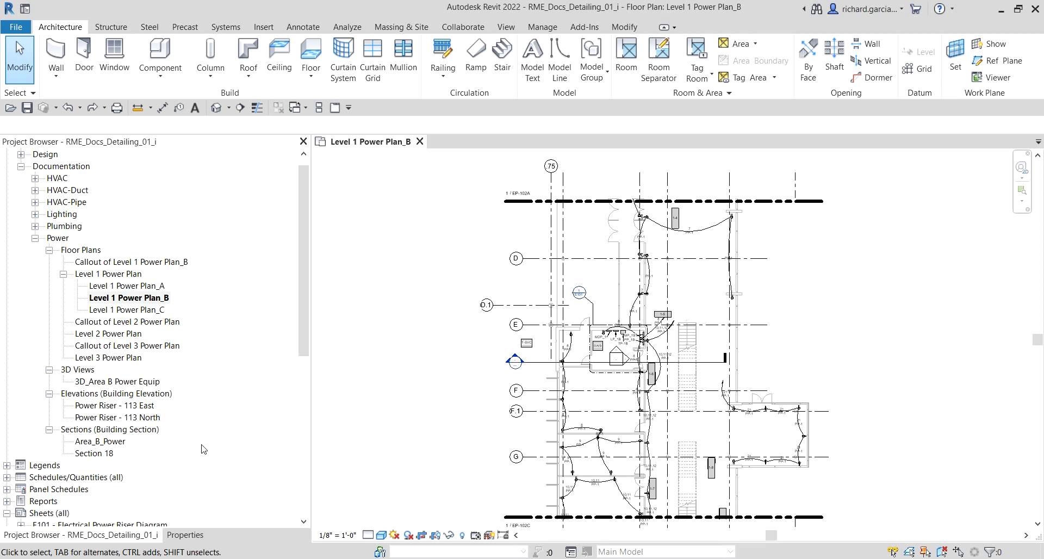
- Open the east elevation view from the elevation marker in the electrical room of the Level 1 Power Plan_B floor plan
scroll(635, 351, "up", 5)
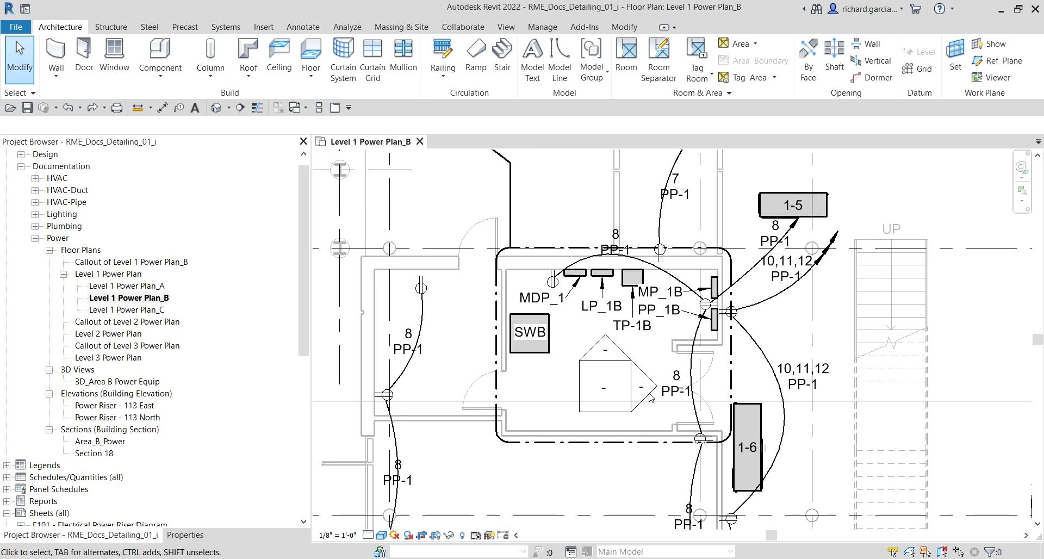
scroll(644, 358, "up", 2)
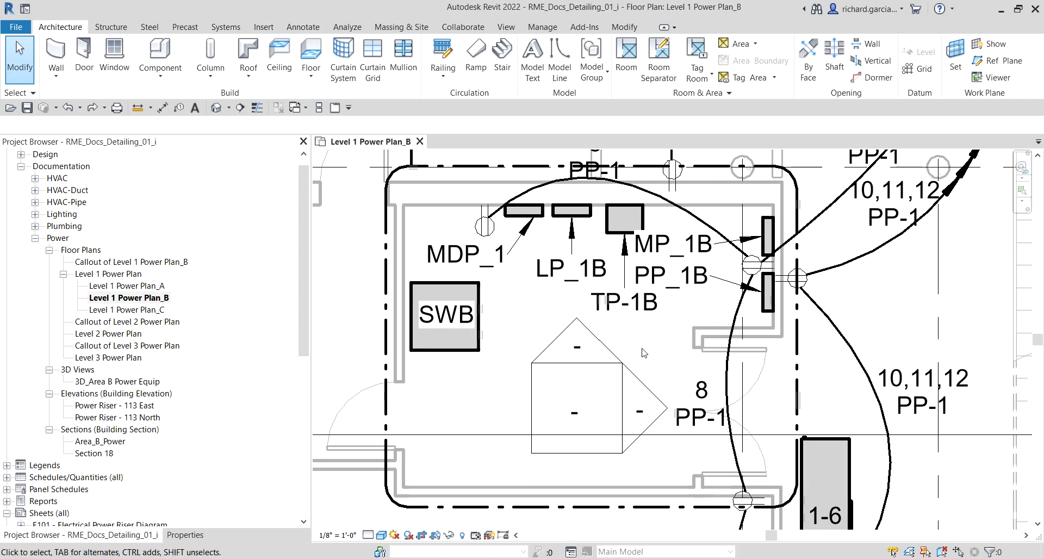
scroll(647, 390, "down", 2)
double_click(647, 390)
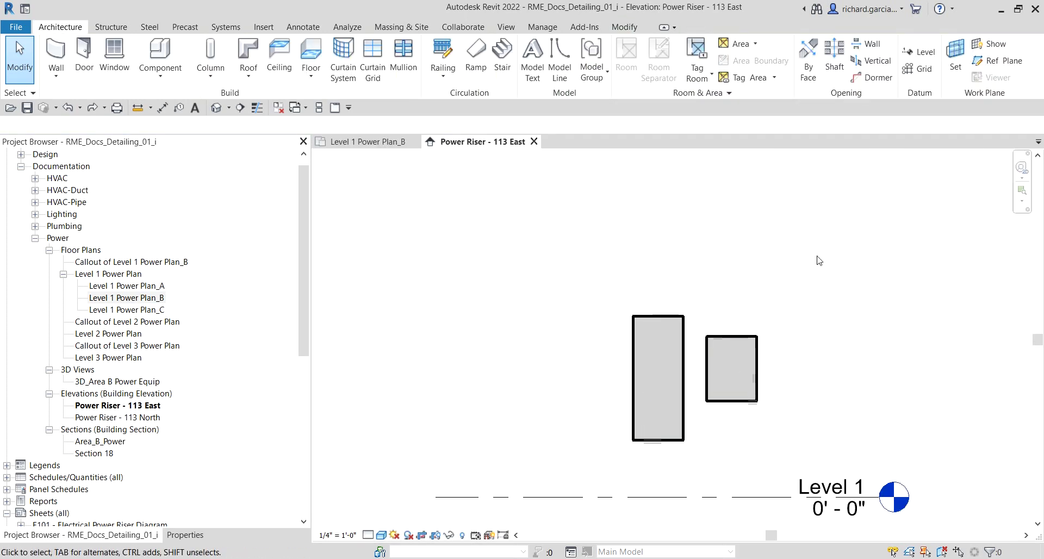
- Return to Level 1 Power Plan_B and examine the east elevation's view extents around panels MP_1B and PP_1B
double_click(146, 297)
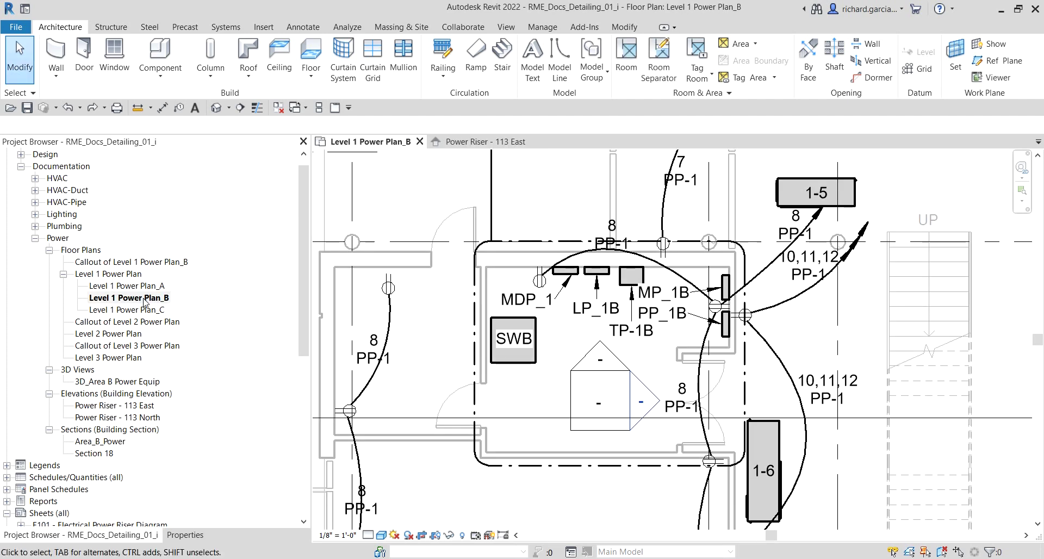
left_click(648, 390)
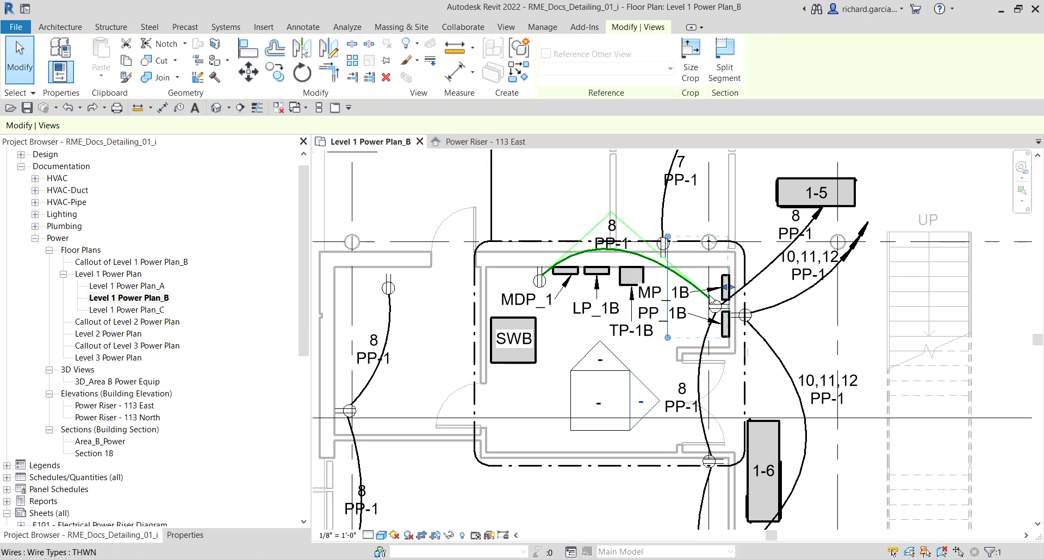
scroll(695, 283, "up", 4)
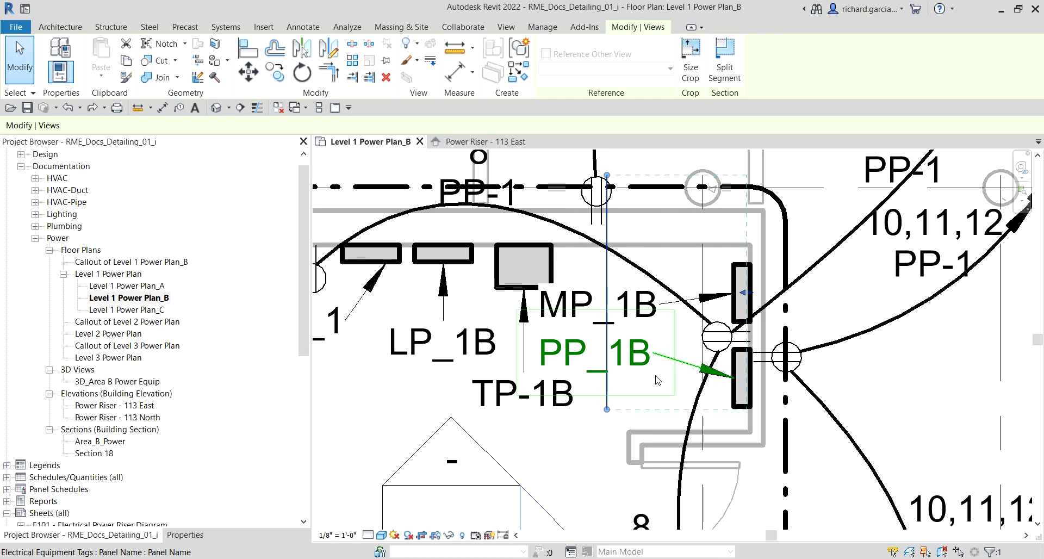
scroll(660, 377, "down", 2)
left_click(628, 393)
left_click(631, 404)
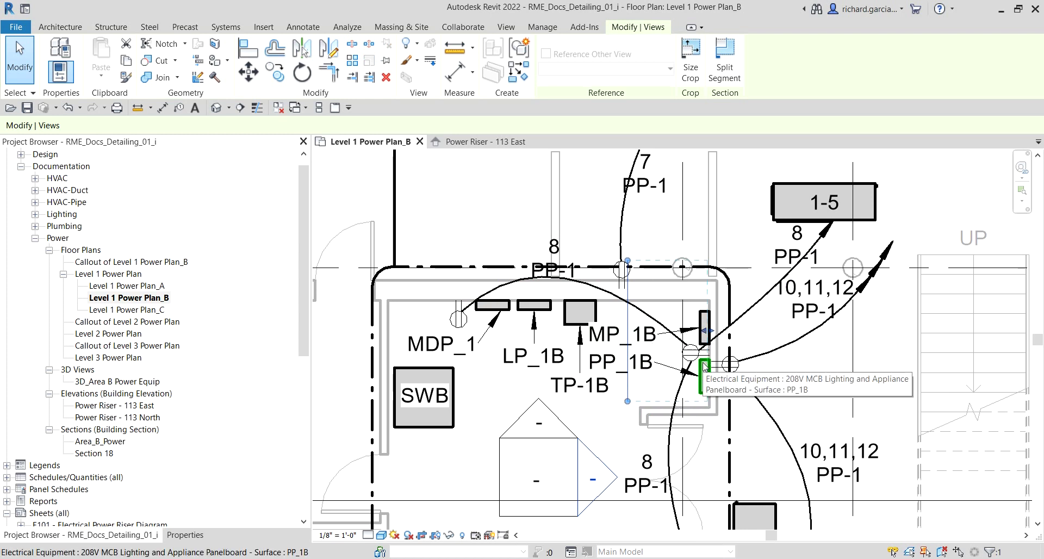
- Open the Power Riser - 113 East elevation from its marker and tag both panelboards without leaders
double_click(596, 457)
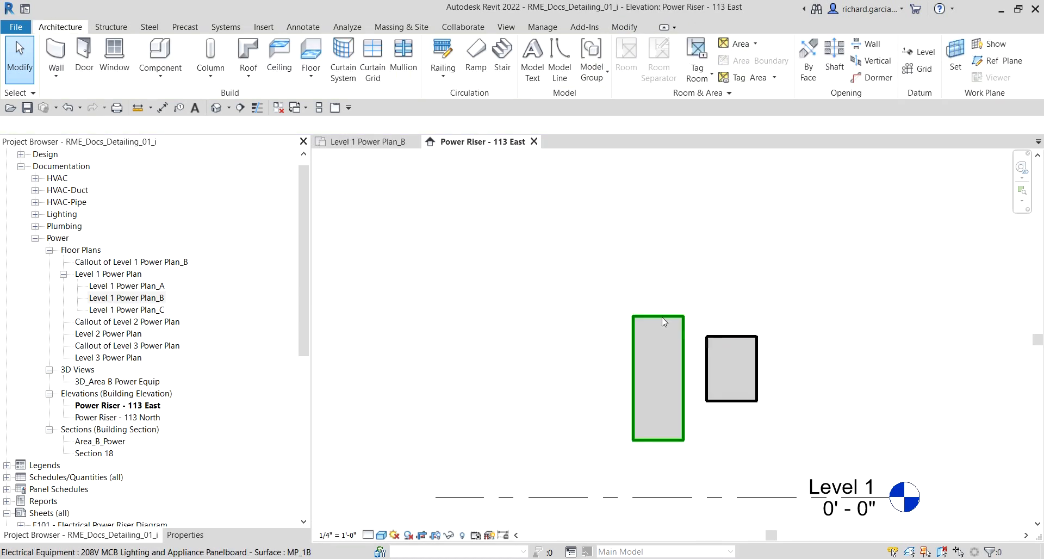
scroll(662, 318, "down", 2)
scroll(698, 334, "up", 2)
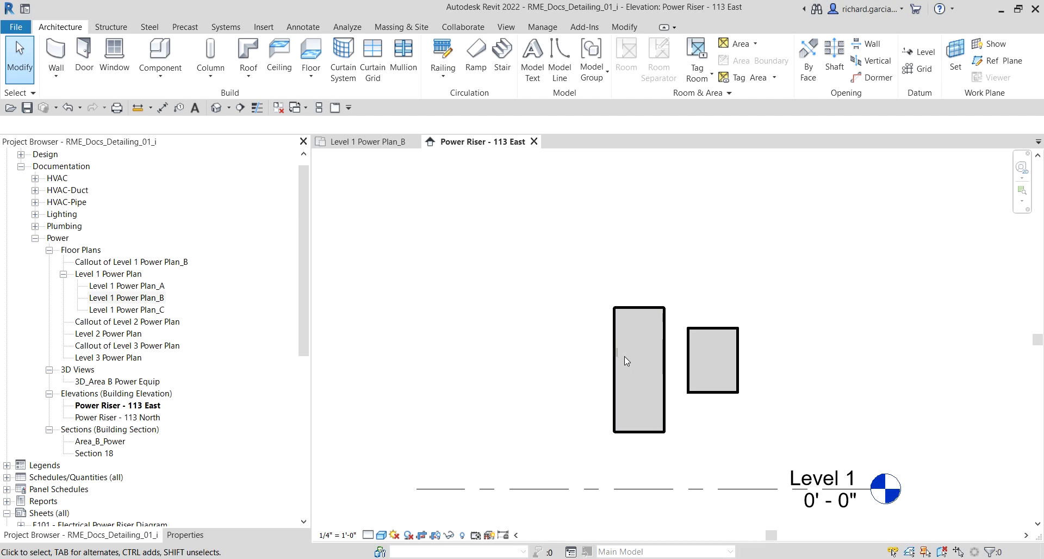
middle_click_drag(580, 385, 555, 359)
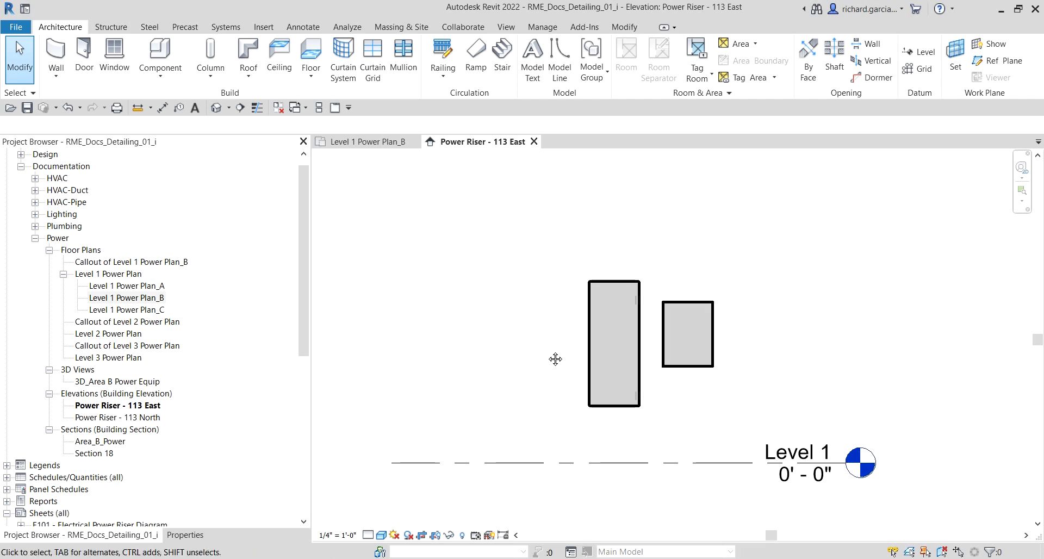
left_click(178, 108)
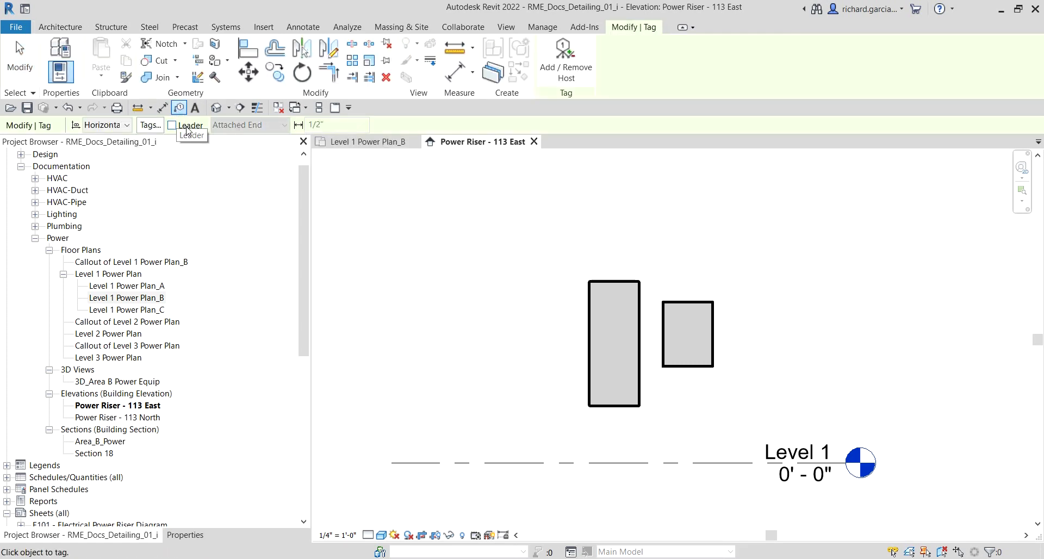
left_click(636, 318)
left_click(707, 332)
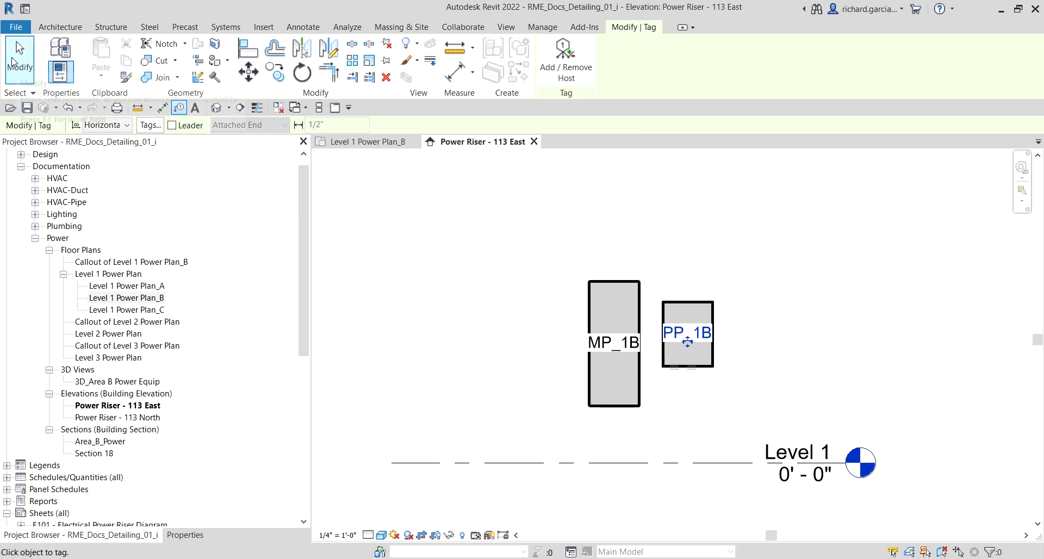
left_click(15, 61)
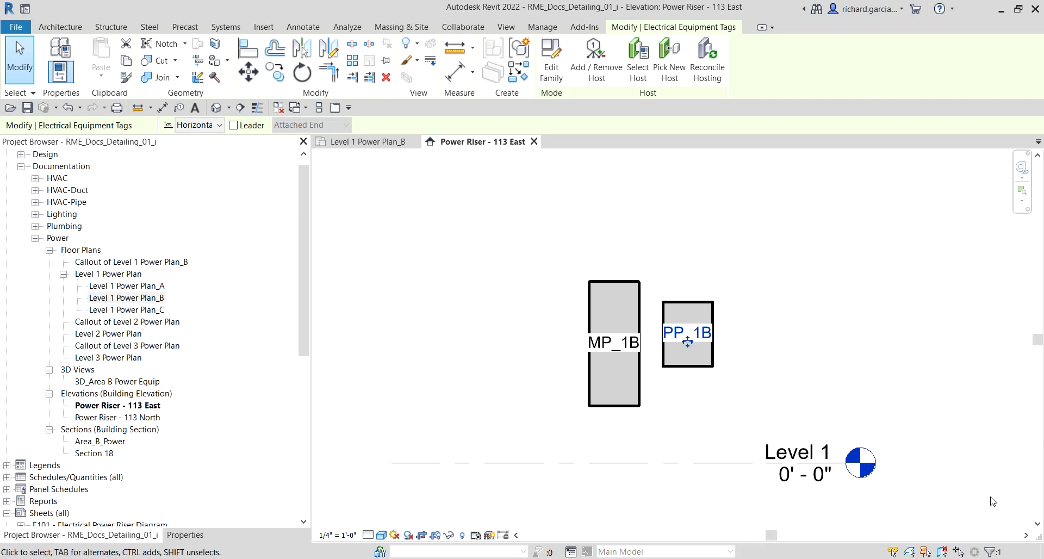
- Open the sheet E101 - Electrical Power Riser Diagram
scroll(242, 396, "down", 5)
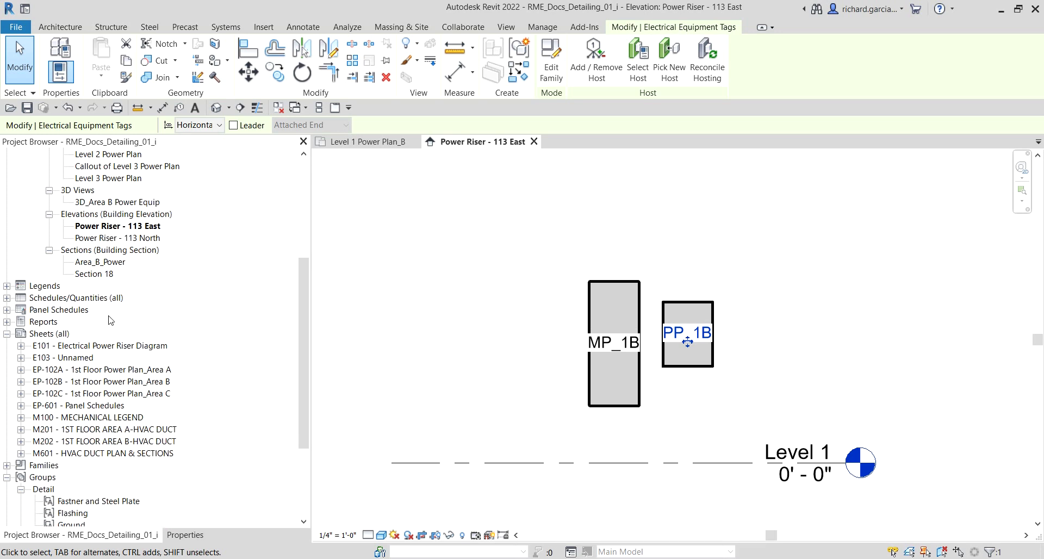
key("ctrl")
key("ctrl")
key("ctrl")
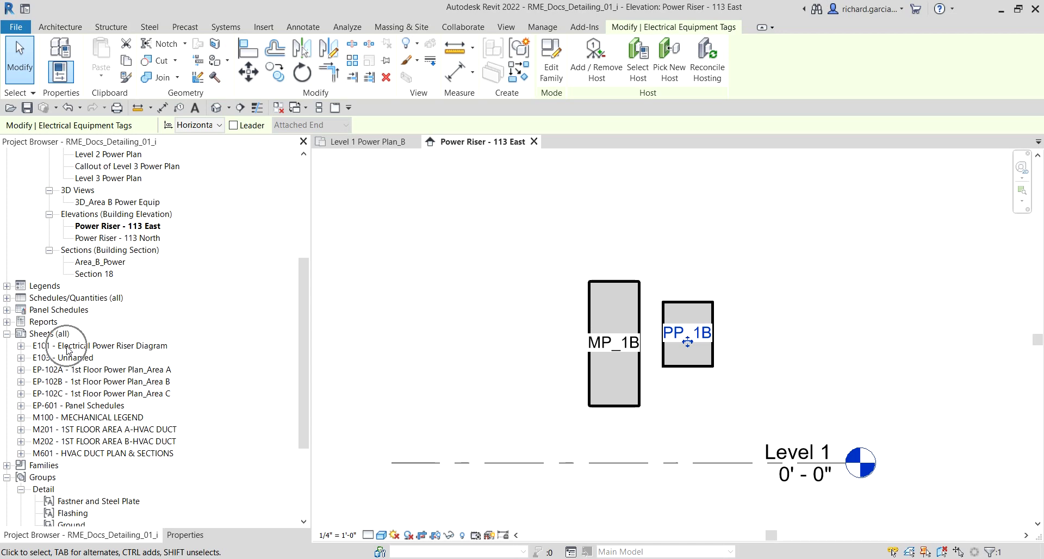
double_click(69, 347)
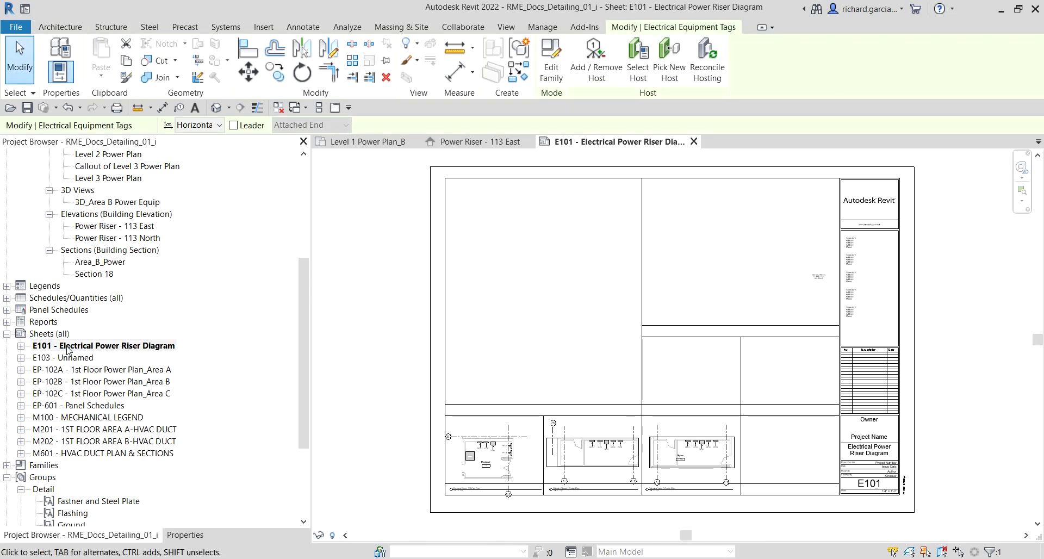
- Place the Power Riser - 113 North elevation in the upper-left area of sheet E101
key("ctrl")
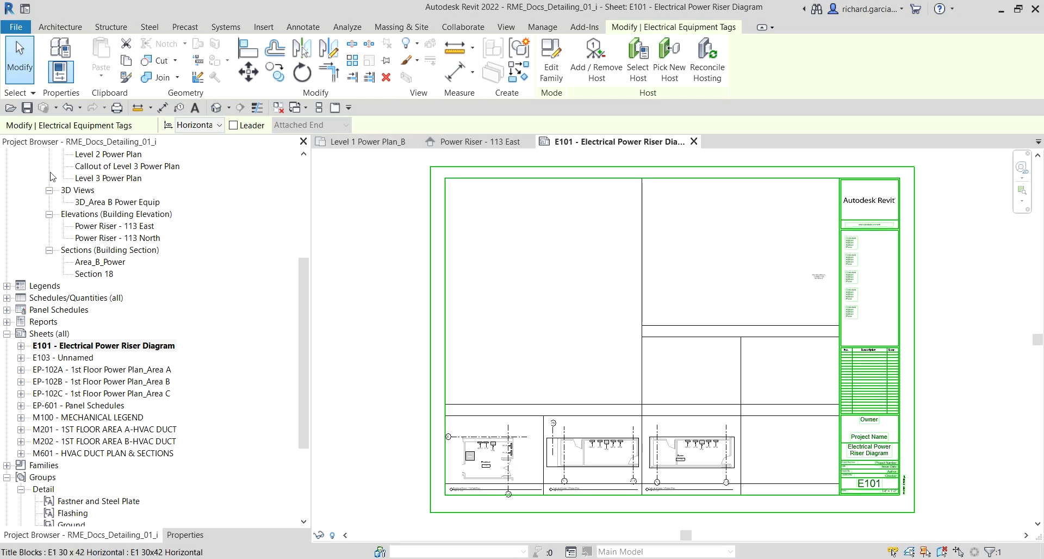
key("ctrl")
key("ctrl")
key("ctrl")
left_click(121, 239)
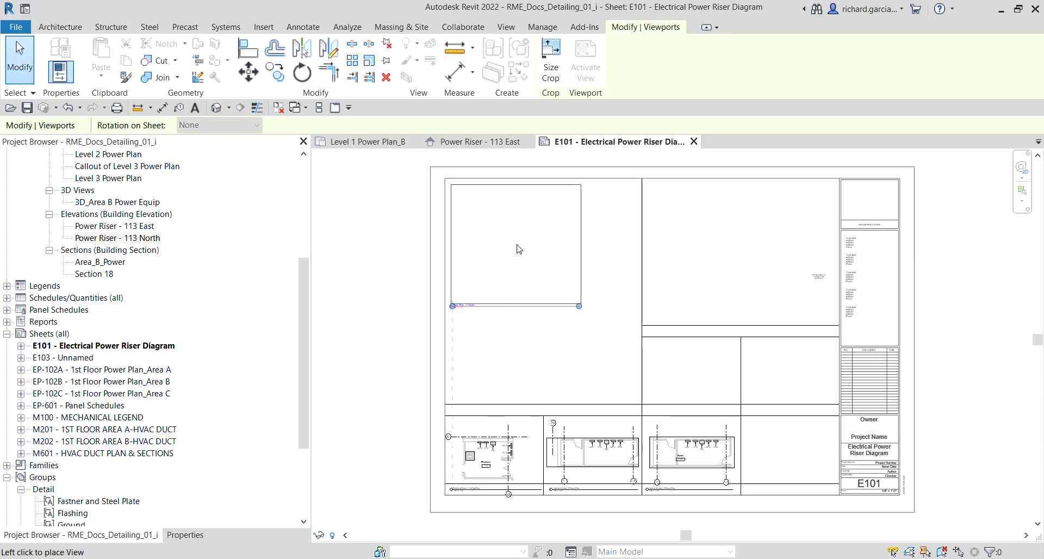
left_click(519, 248)
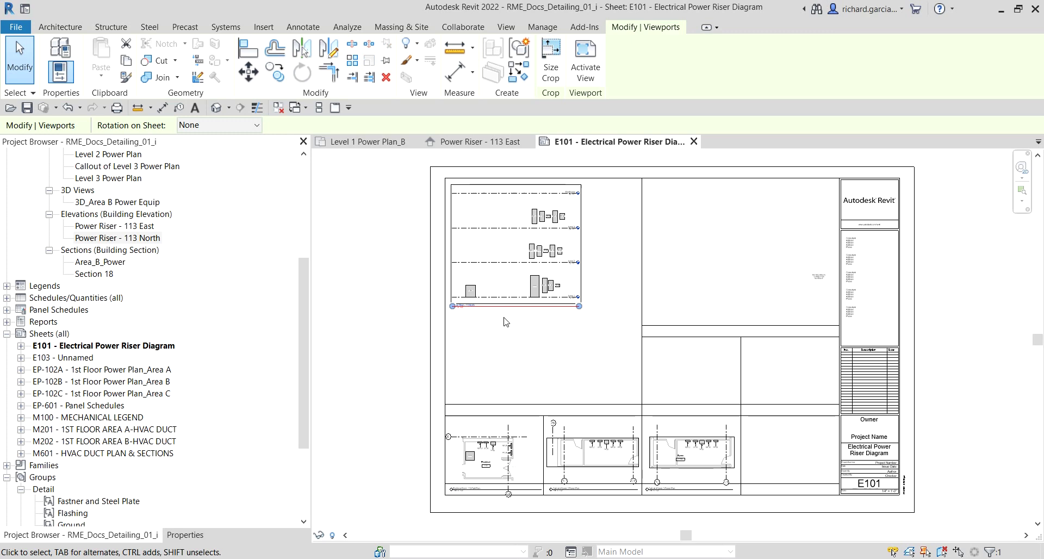
left_click(397, 242)
- Place the Power Riser - 113 East elevation on the sheet, just right of the North riser near its Level 1 line
scroll(385, 240, "up", 3)
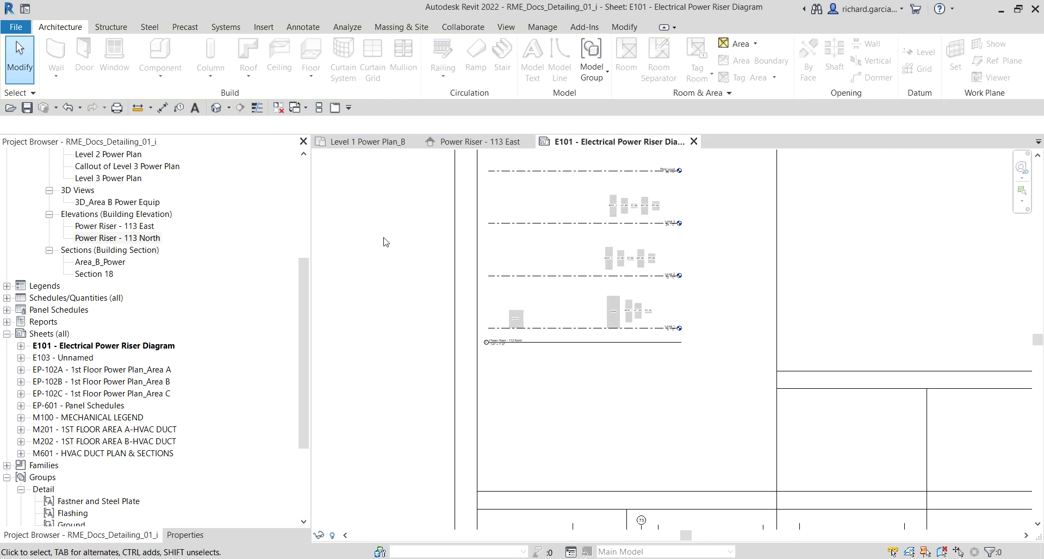
middle_click_drag(386, 240, 396, 278)
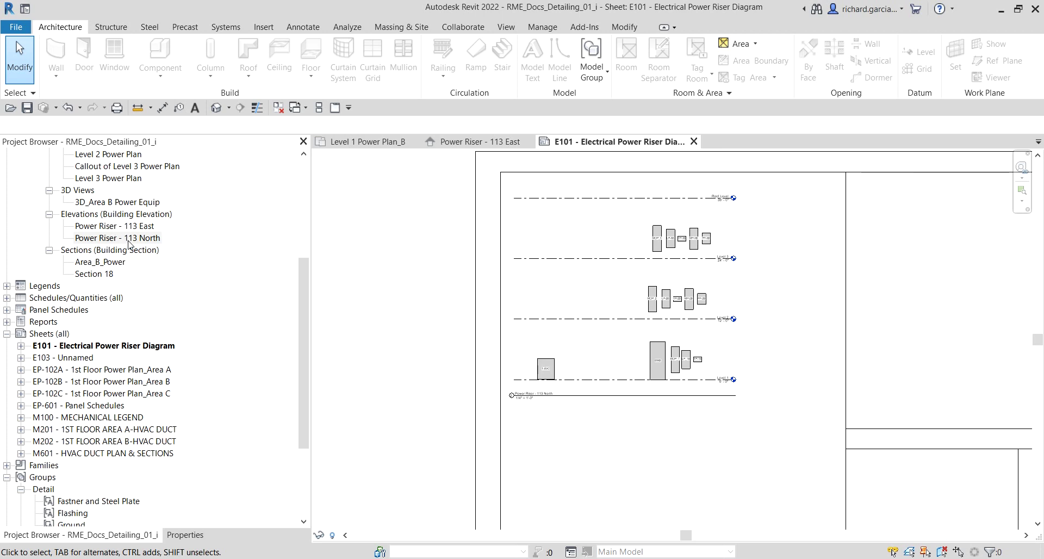
left_click_drag(94, 226, 785, 391)
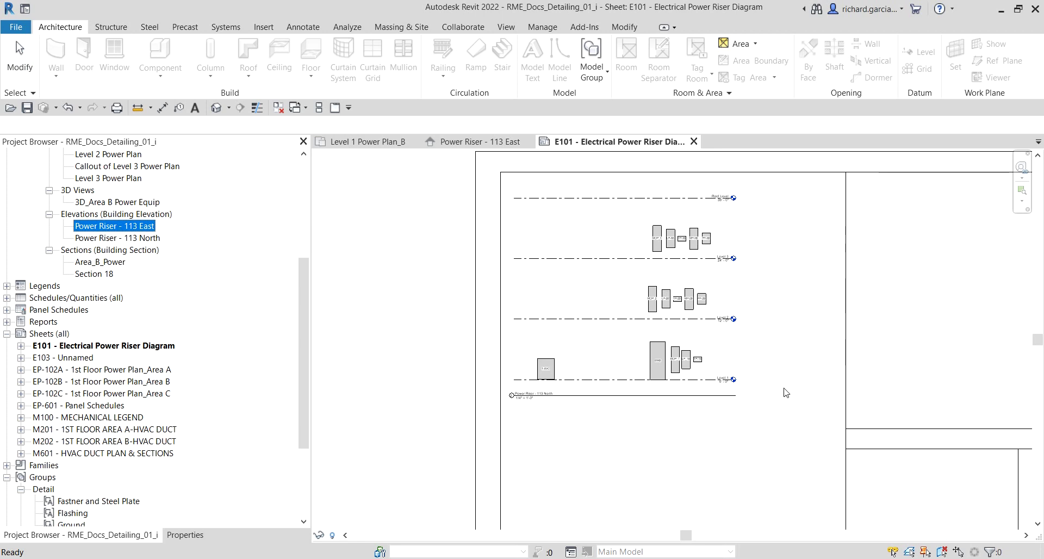
scroll(789, 387, "up", 3)
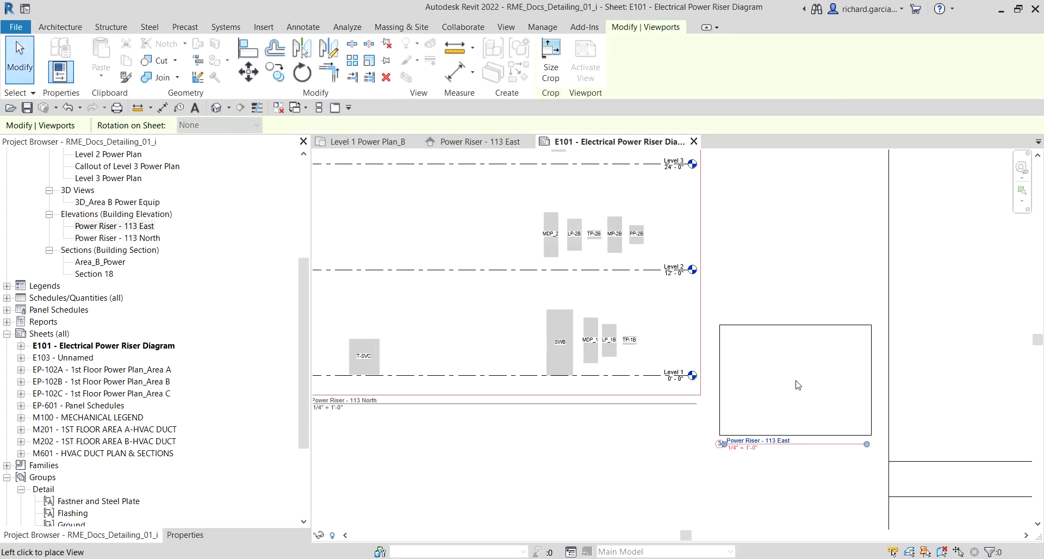
left_click(800, 345)
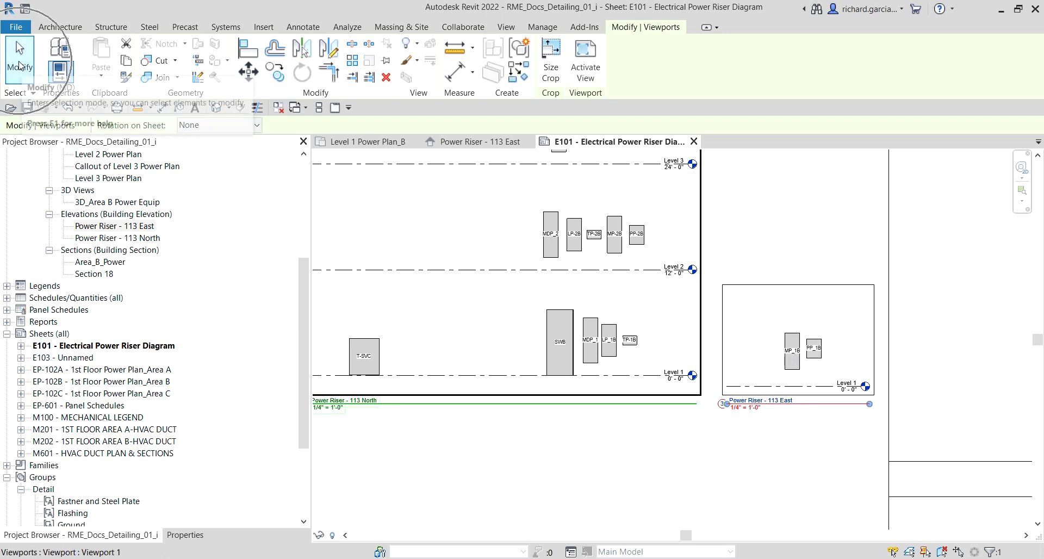
left_click(20, 65)
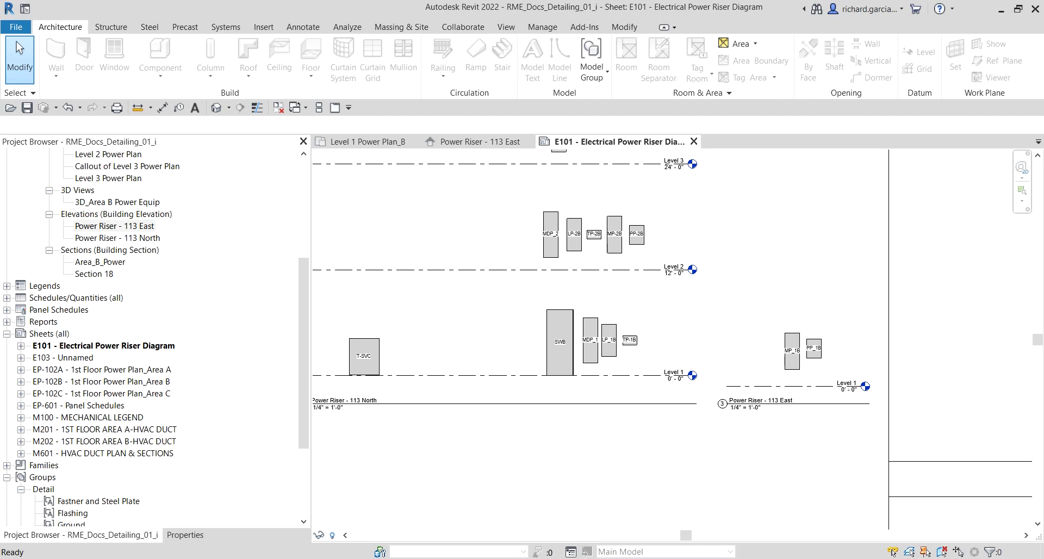
- Examine the Level 1 lines and equipment in the North and East riser elevations placed on the sheet
middle_click_drag(544, 385, 655, 393)
scroll(790, 396, "up", 3)
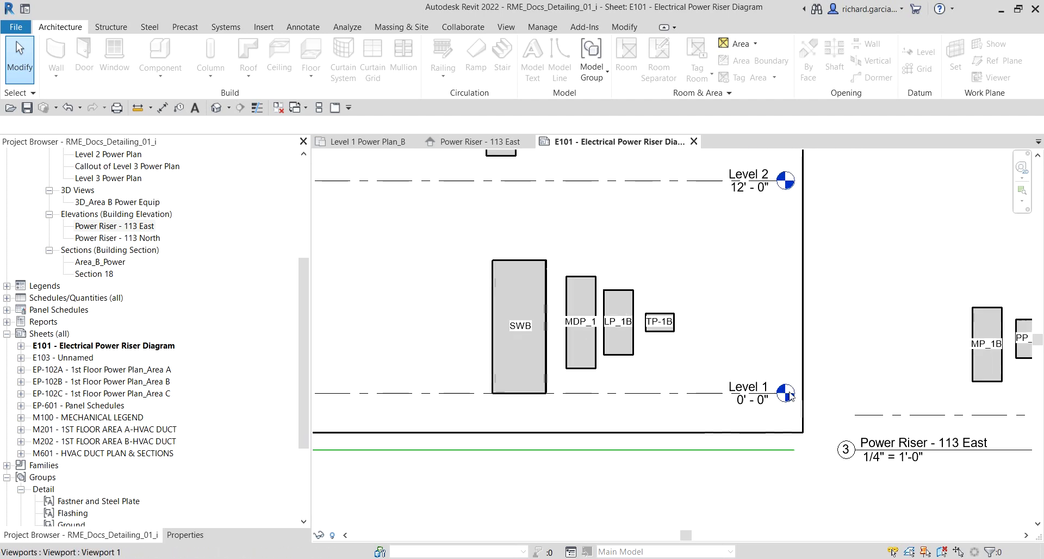
scroll(900, 392, "down", 2)
middle_click_drag(900, 392, 622, 439)
scroll(588, 238, "down", 3)
scroll(647, 246, "down", 2)
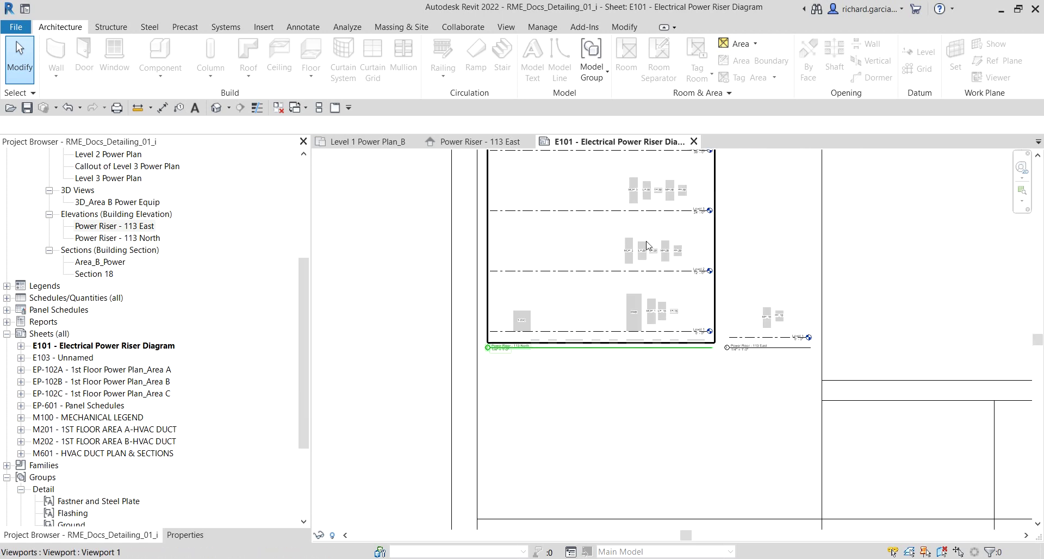
scroll(626, 261, "down", 1)
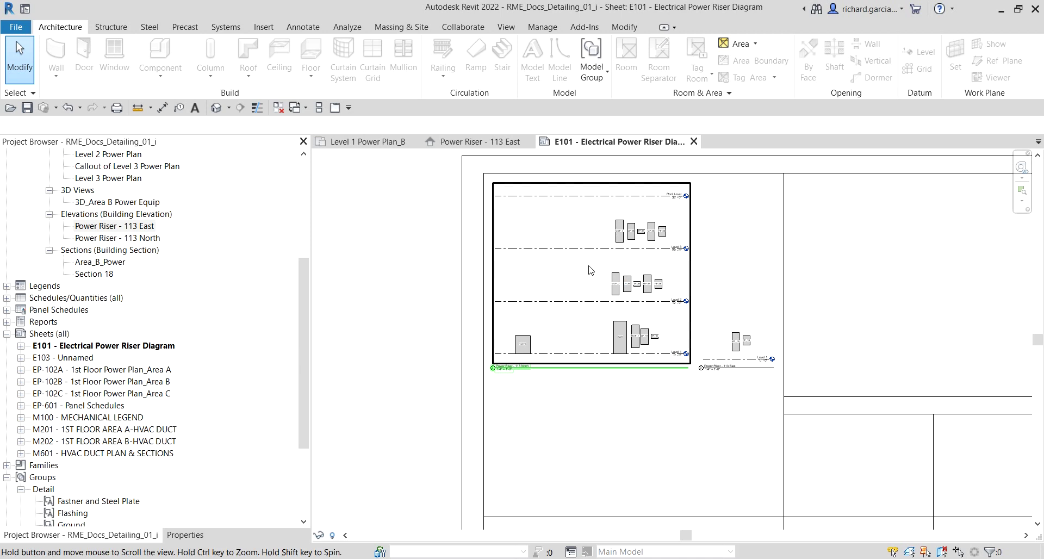
middle_click_drag(591, 270, 543, 303)
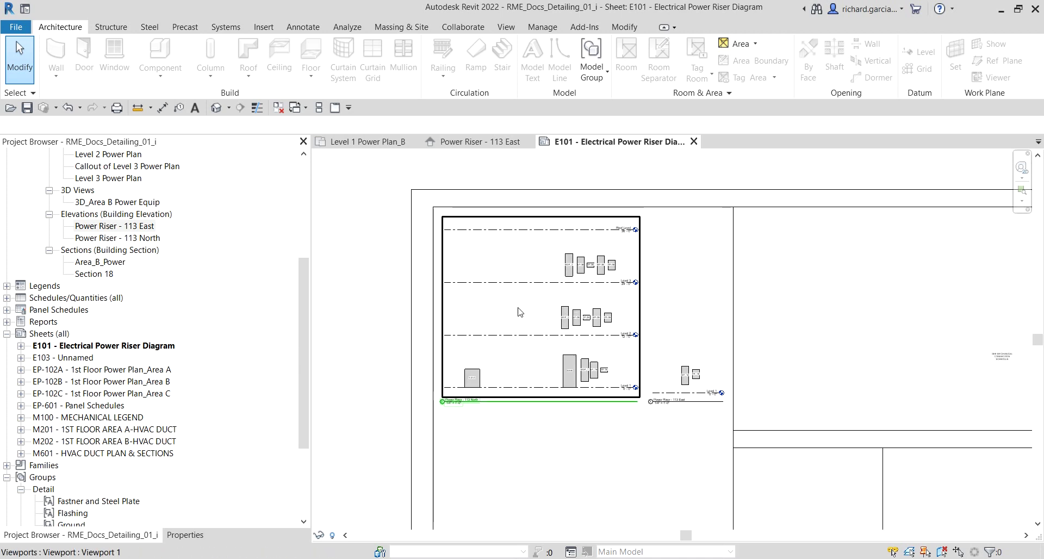
- Activate the Power Riser - 113 North viewport and extend the right end of its Level 1 line toward the East riser
left_click(521, 312)
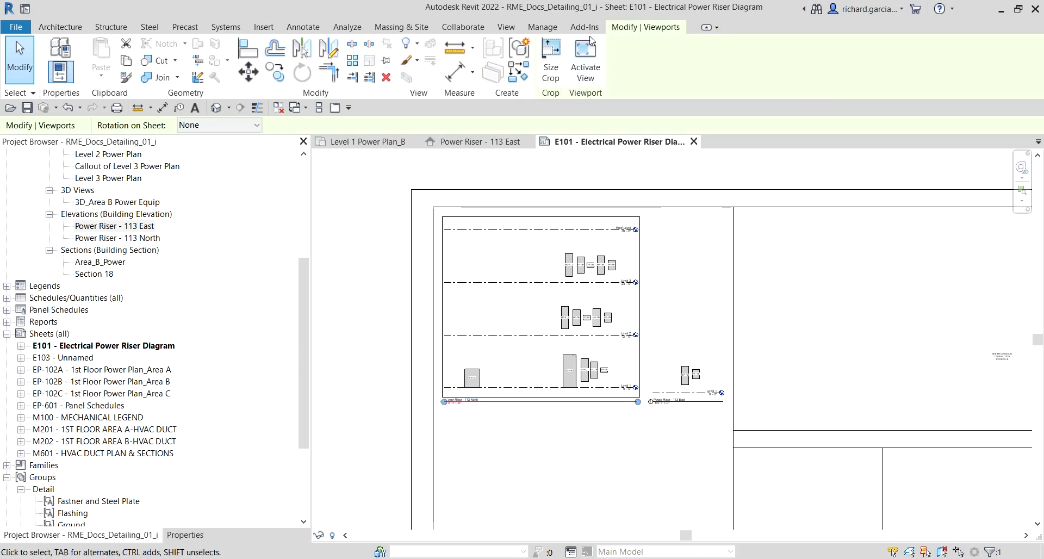
left_click(585, 63)
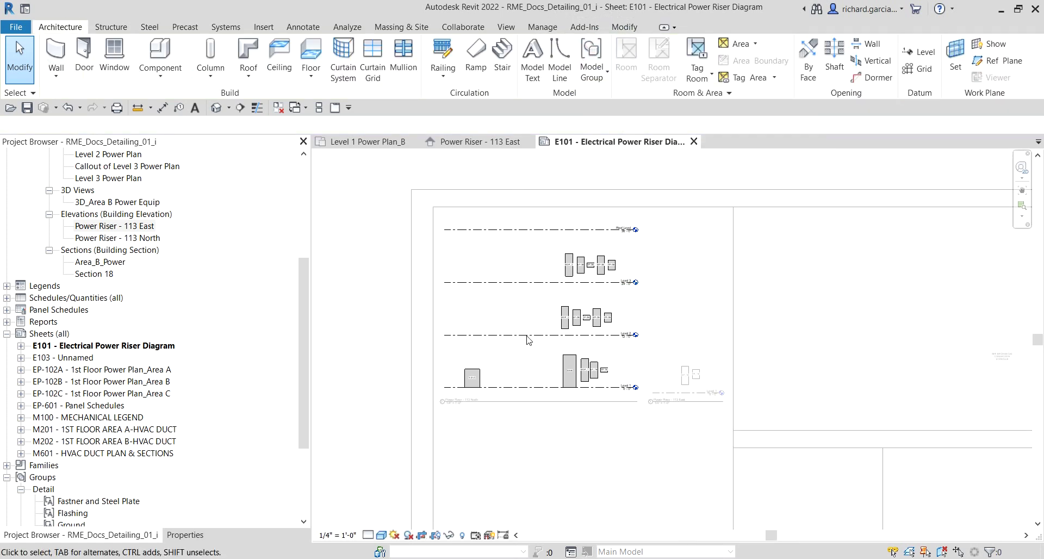
scroll(642, 386, "up", 3)
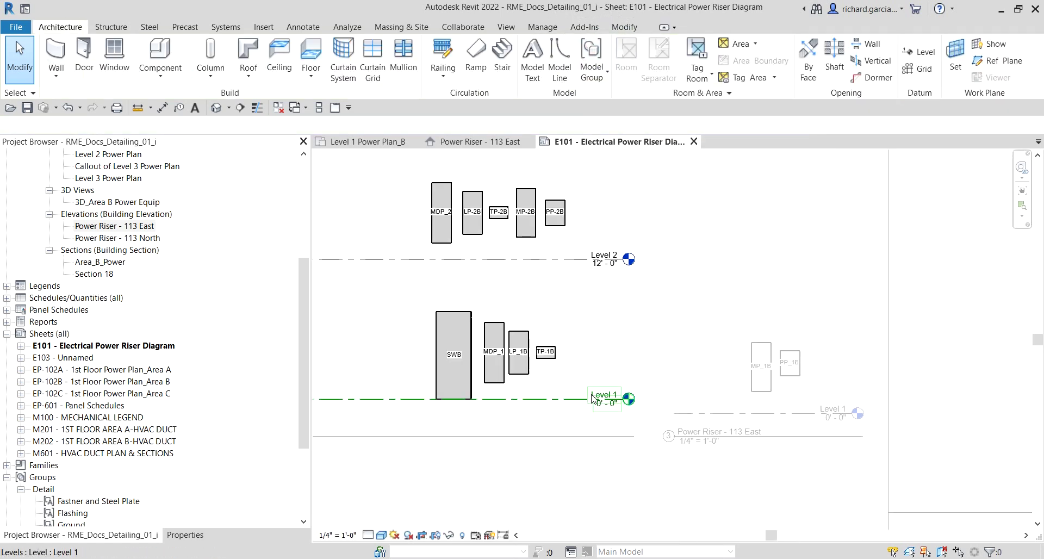
left_click(570, 405)
scroll(570, 405, "up", 3)
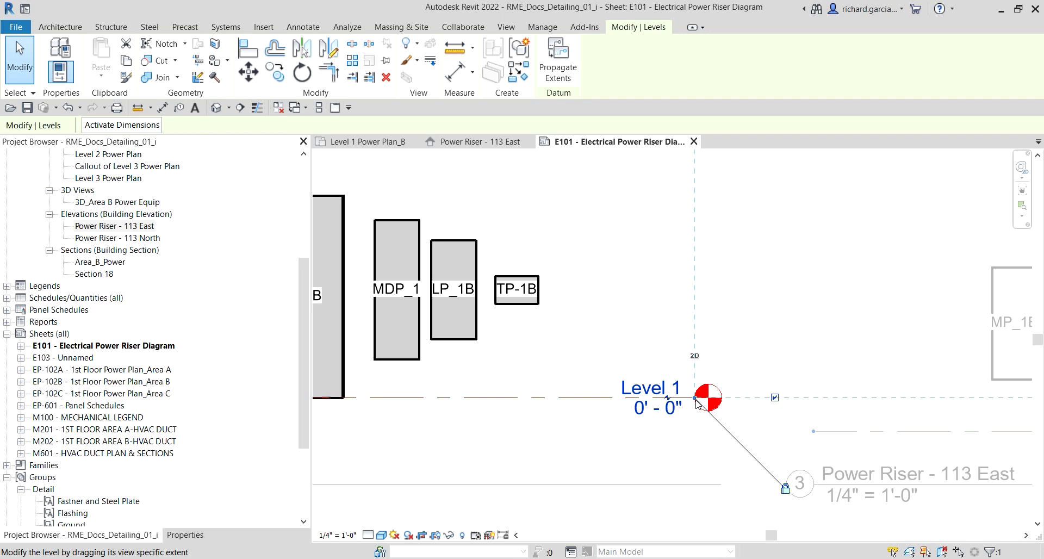
left_click_drag(698, 400, 864, 400)
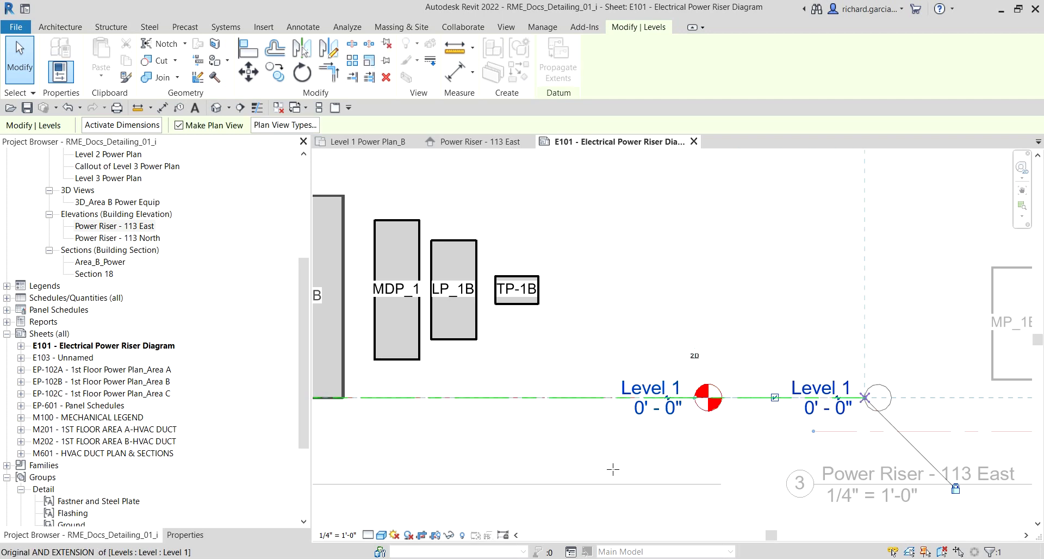
scroll(601, 469, "down", 6)
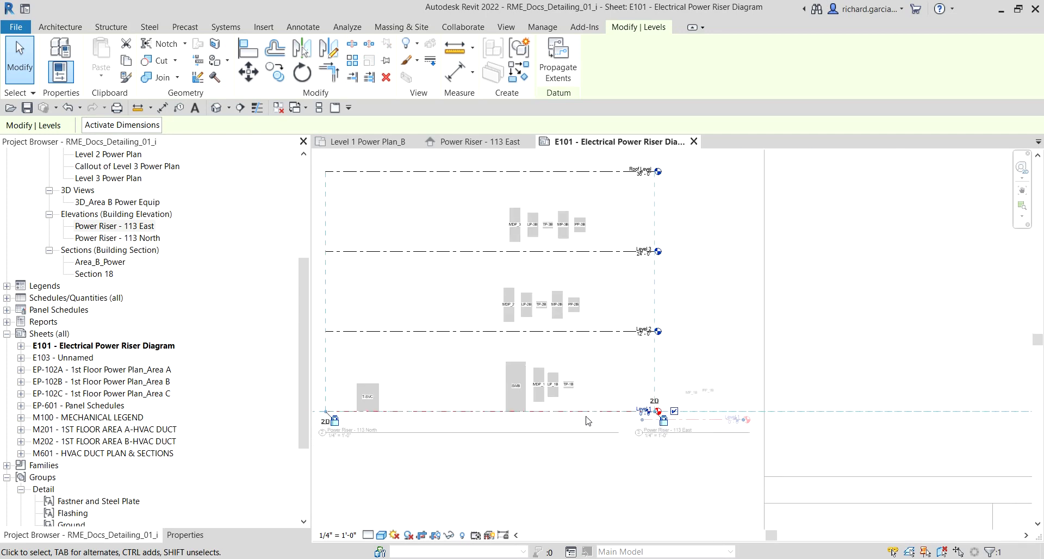
- Clear the Level 1 line selection and deactivate the Power Riser - 113 North viewport to return to the sheet
middle_click_drag(530, 436, 633, 395)
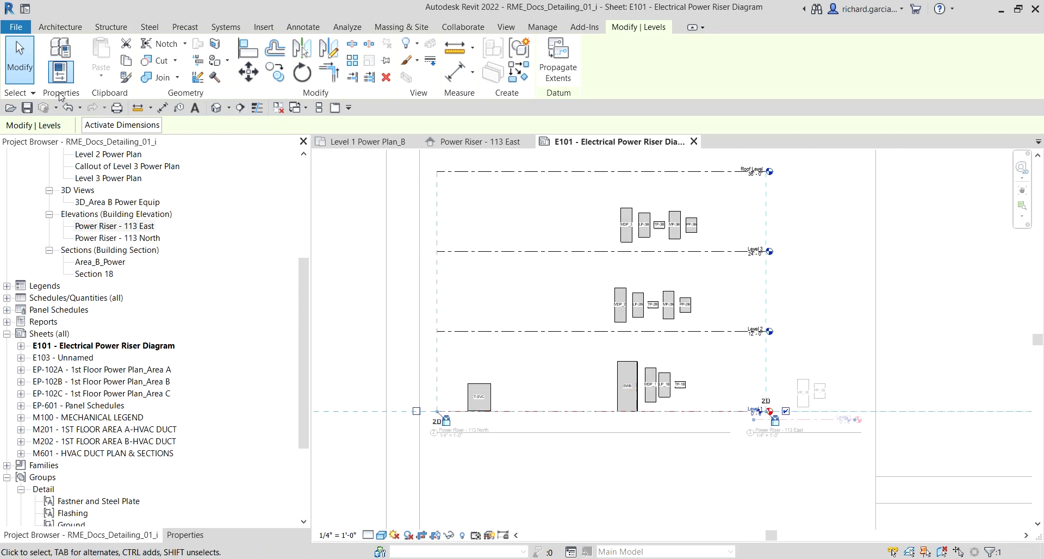
left_click(25, 65)
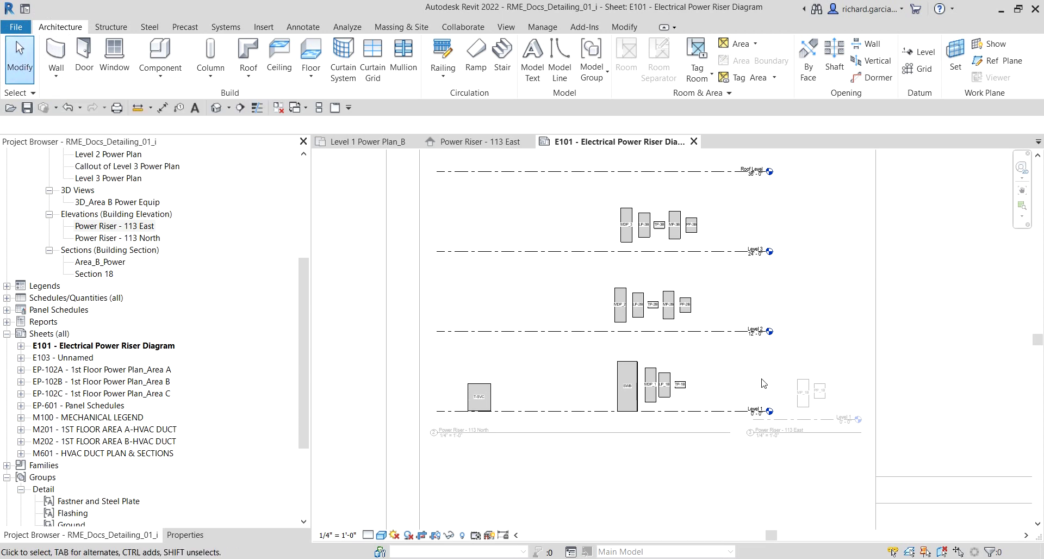
right_click(527, 282)
left_click(568, 338)
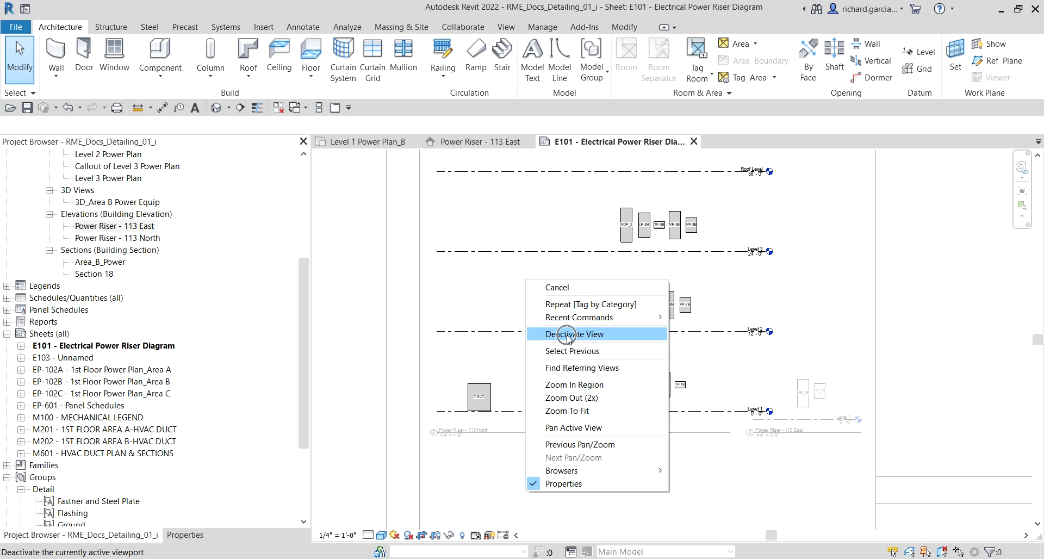
scroll(568, 339, "down", 2)
key("Escape")
- Change the Power Riser - 113 East viewport's type to No Title
scroll(814, 395, "up", 4)
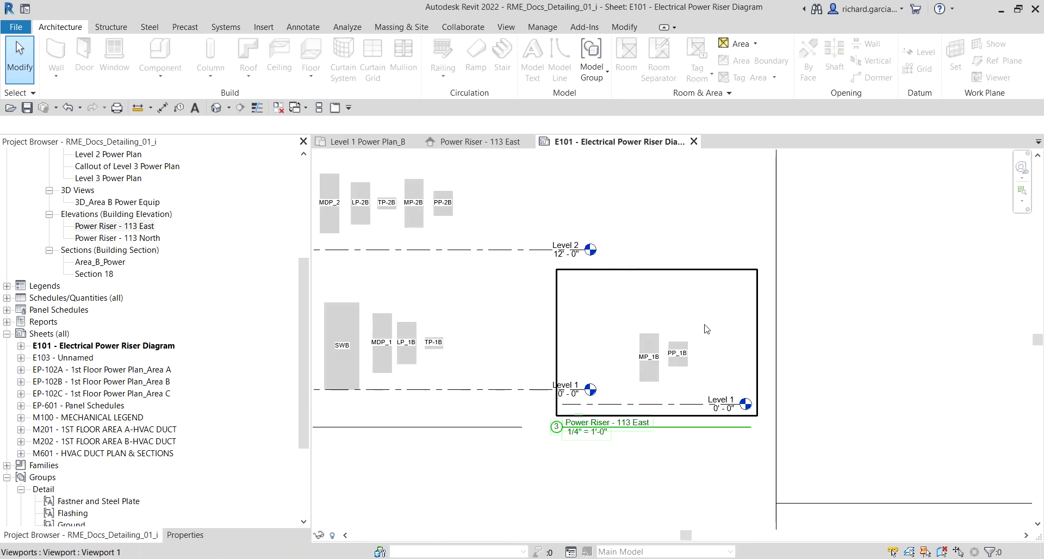
left_click(417, 324)
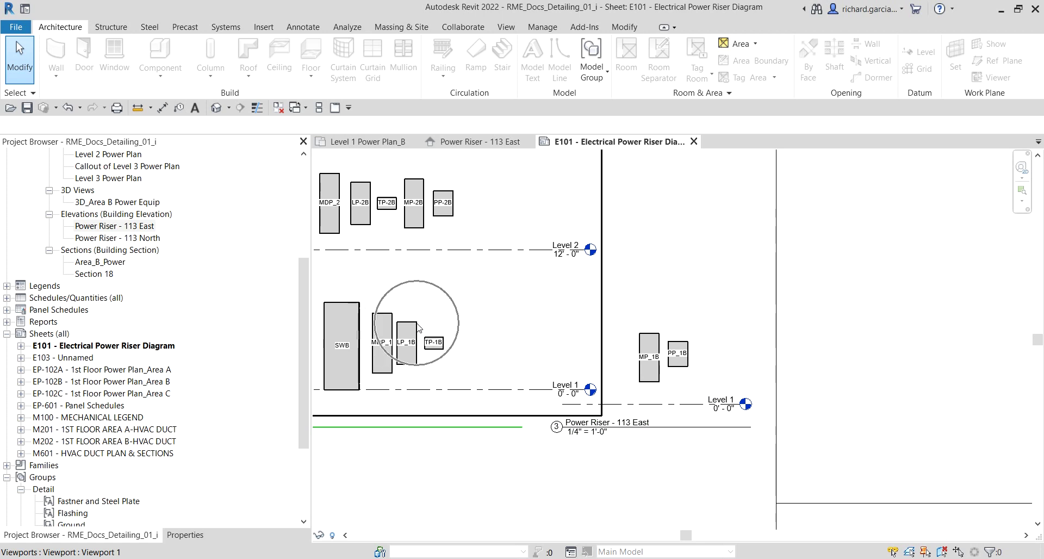
left_click(417, 327)
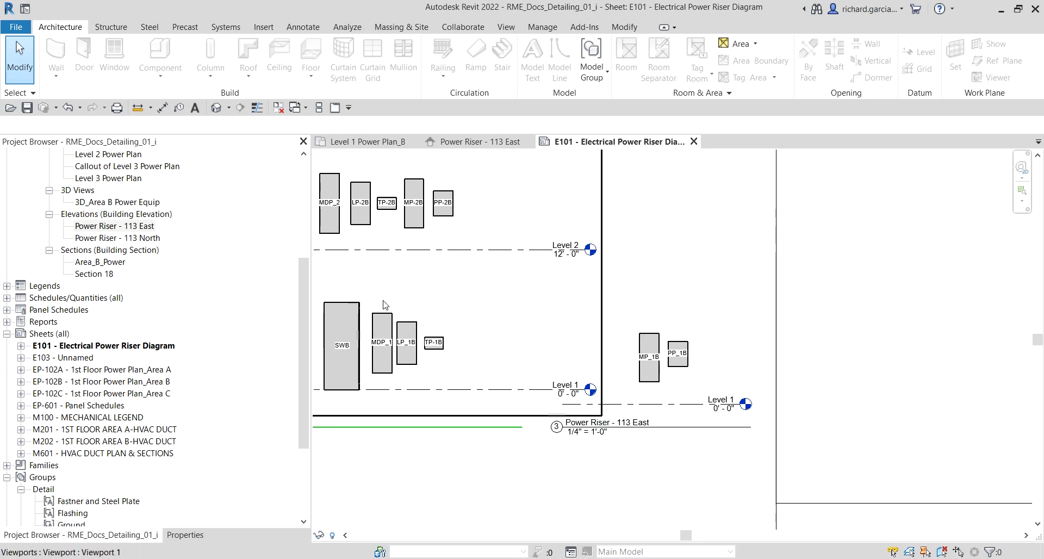
left_click(678, 350)
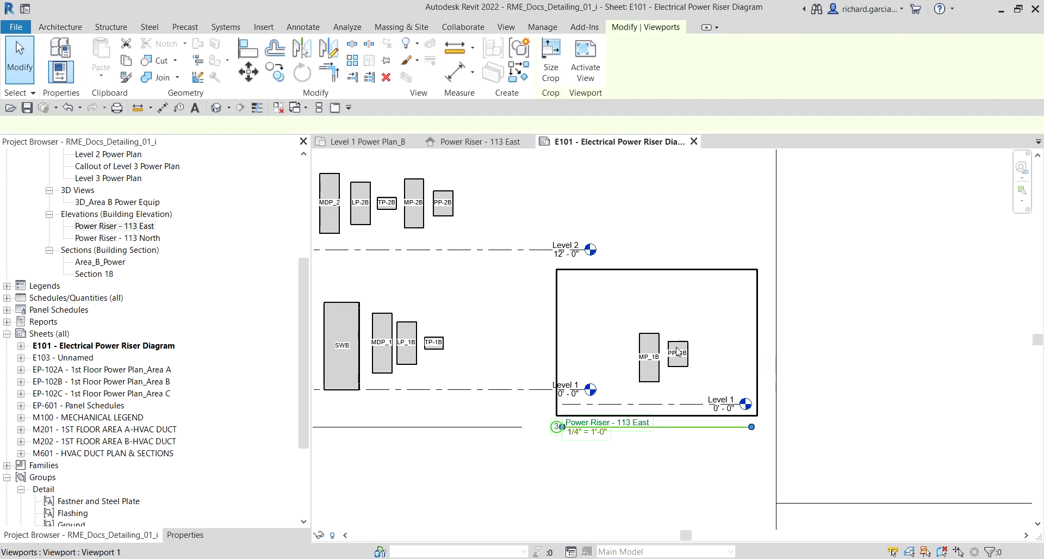
left_click(678, 351)
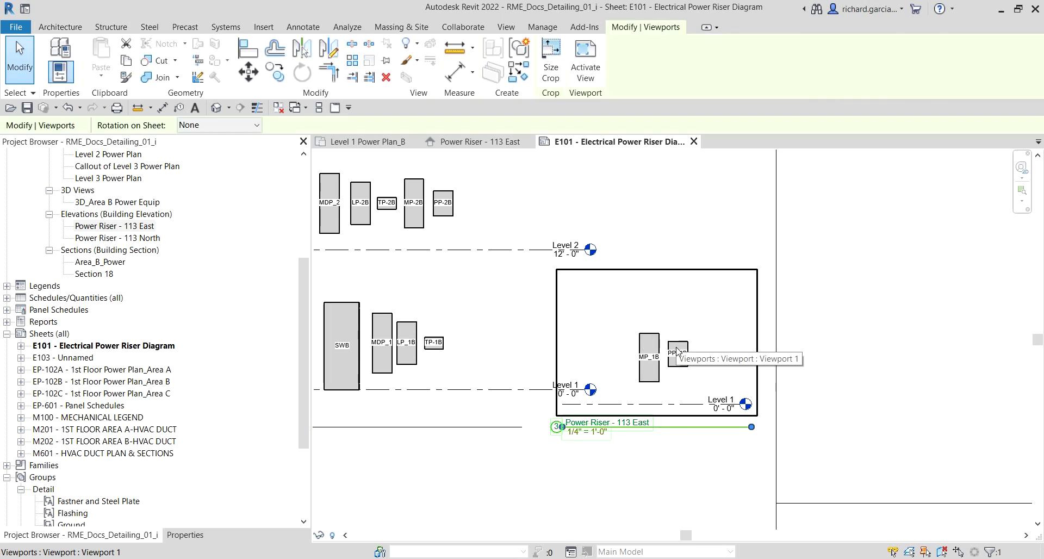
left_click(194, 539)
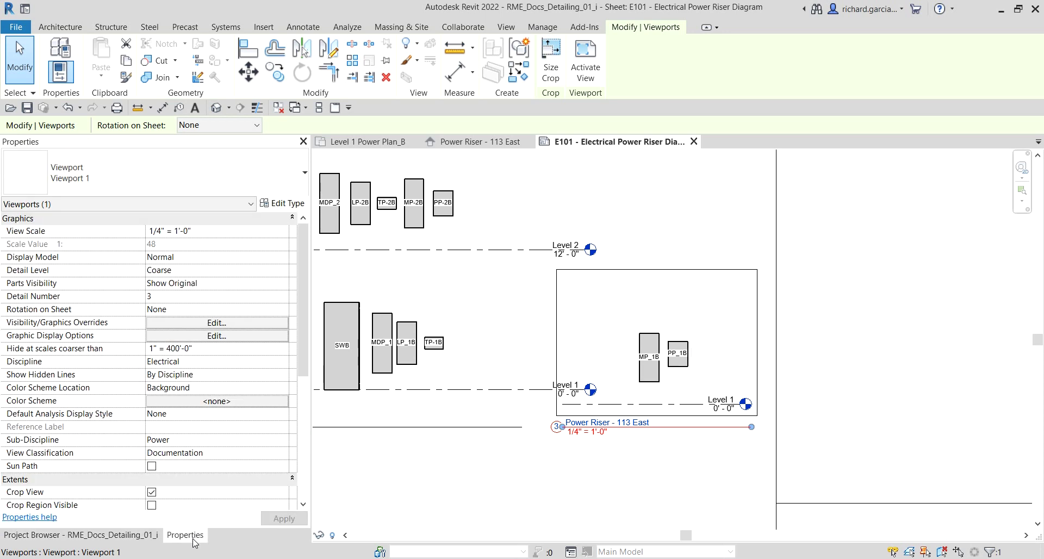
left_click(640, 432)
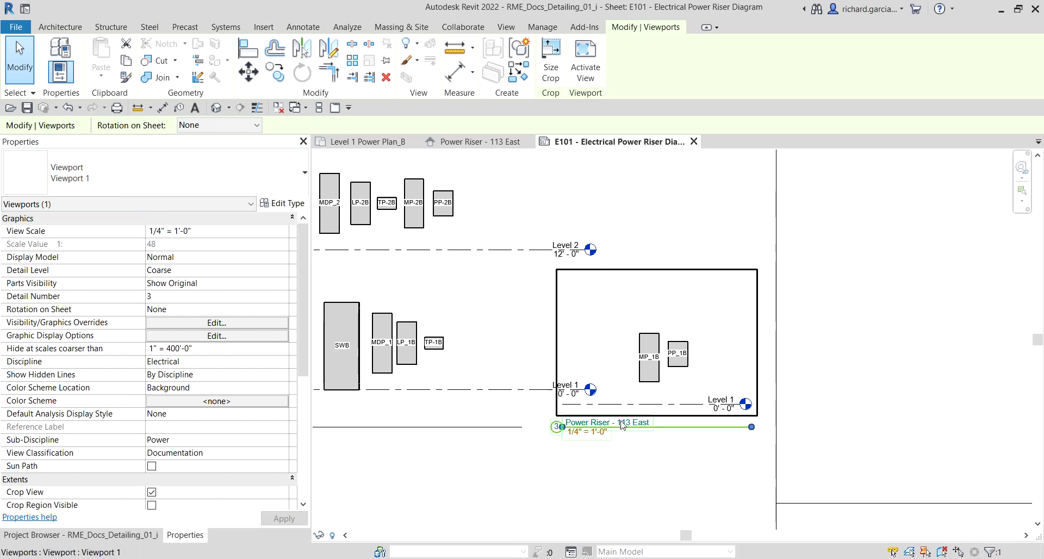
left_click(268, 180)
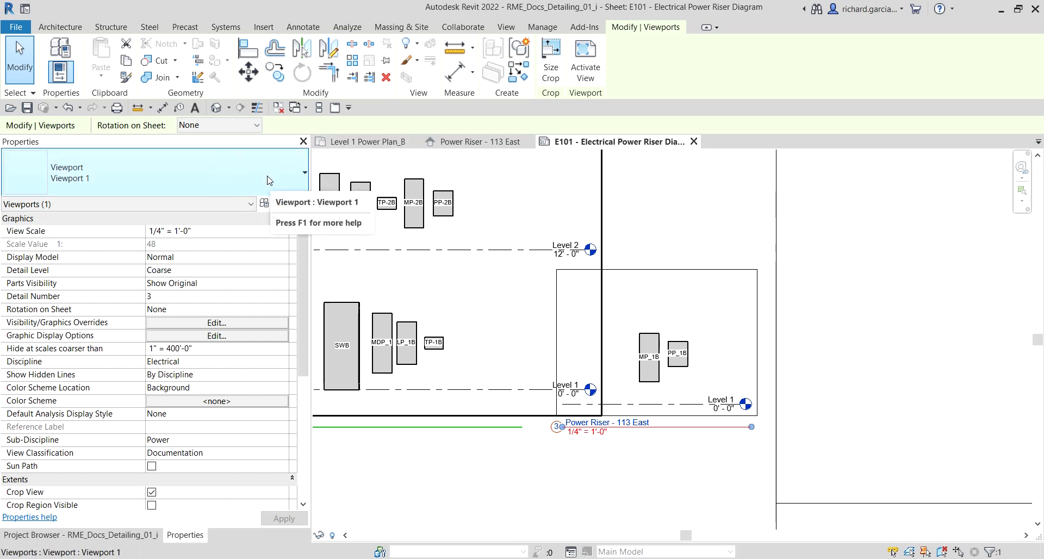
left_click(267, 177)
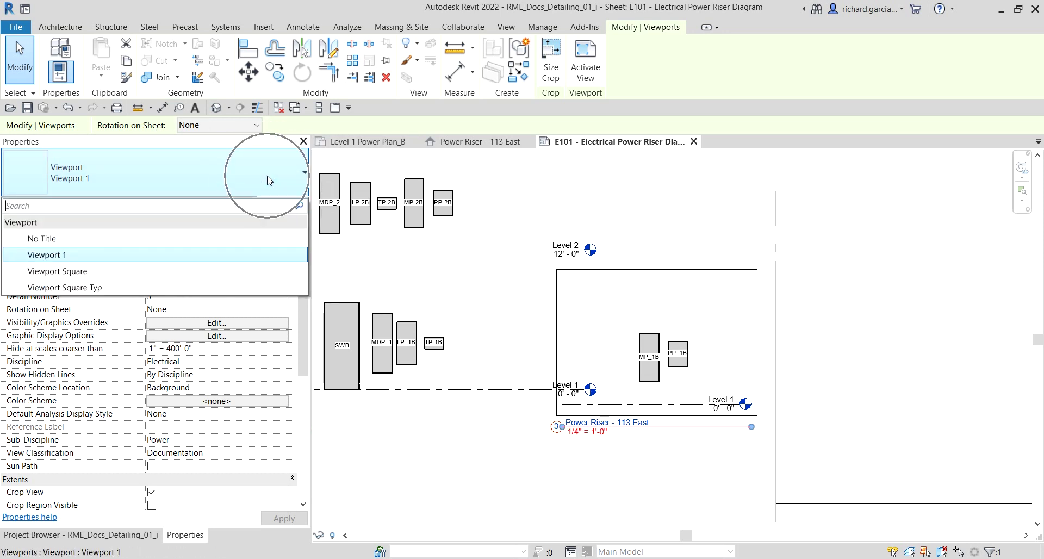
left_click(88, 239)
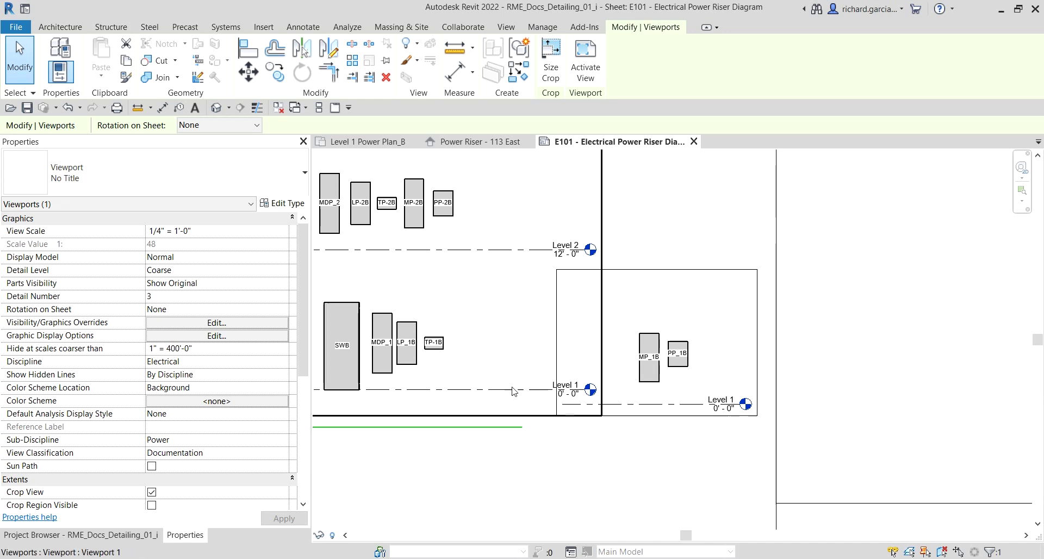
- Rename the Power Riser - 113 North viewport's title to Electrical Power Riser Diagram
scroll(599, 375, "down", 3)
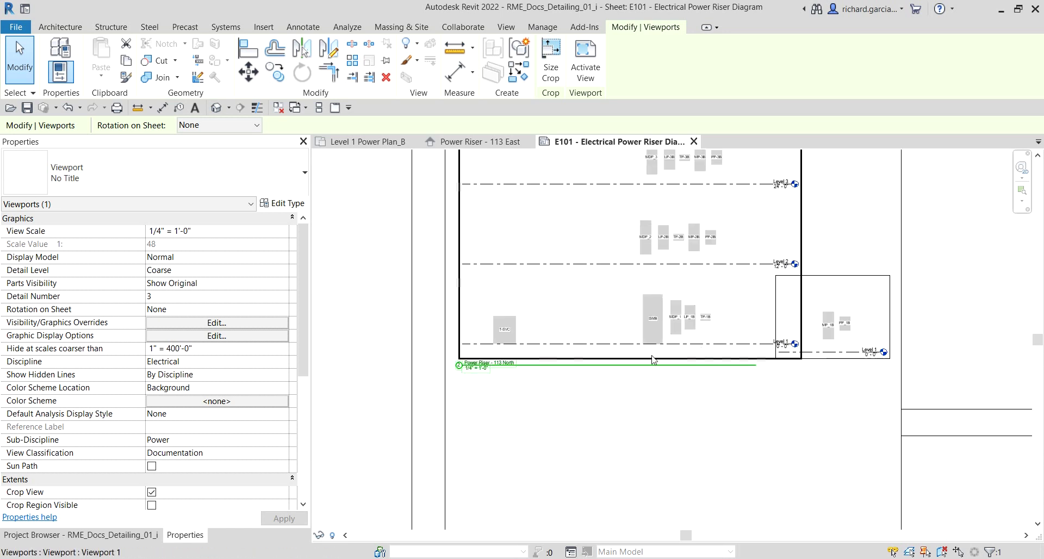
scroll(483, 362, "up", 3)
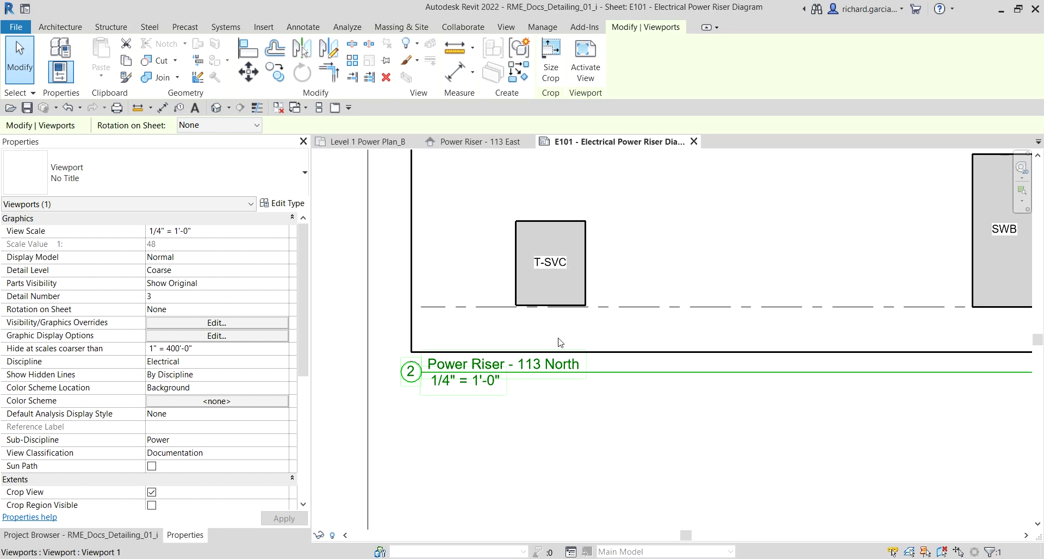
left_click(582, 327)
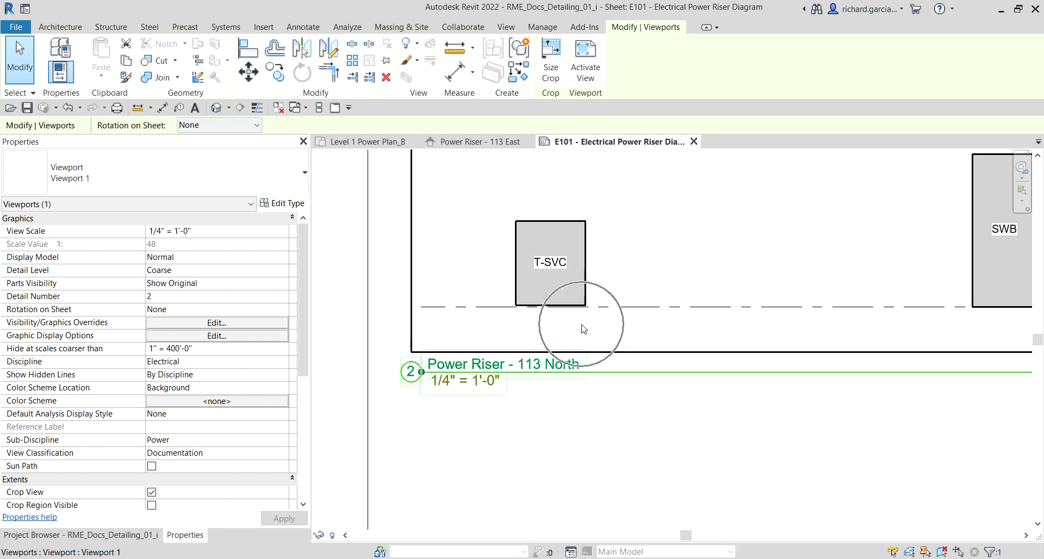
left_click(482, 368)
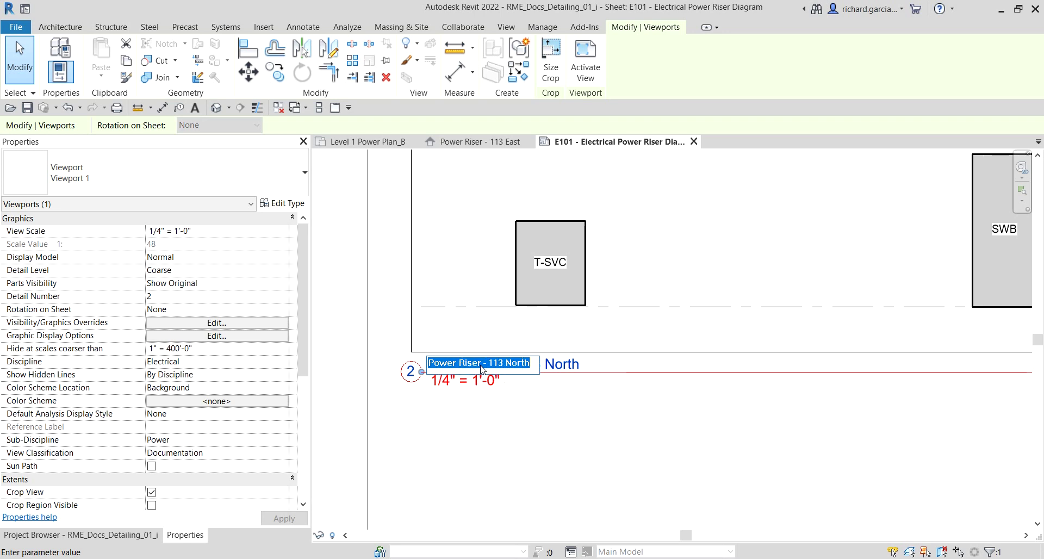
type("Electrical Power R")
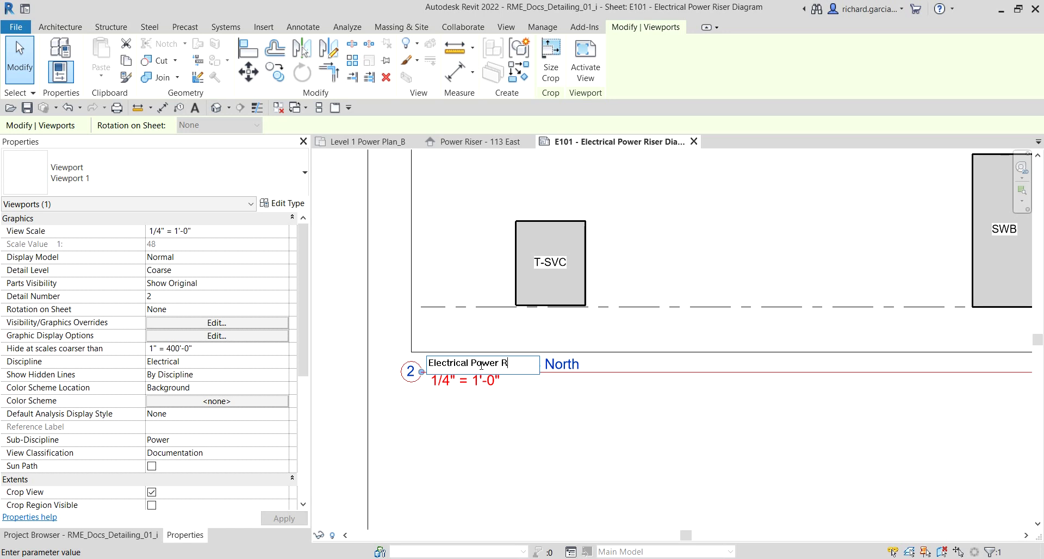
type("iser Dia")
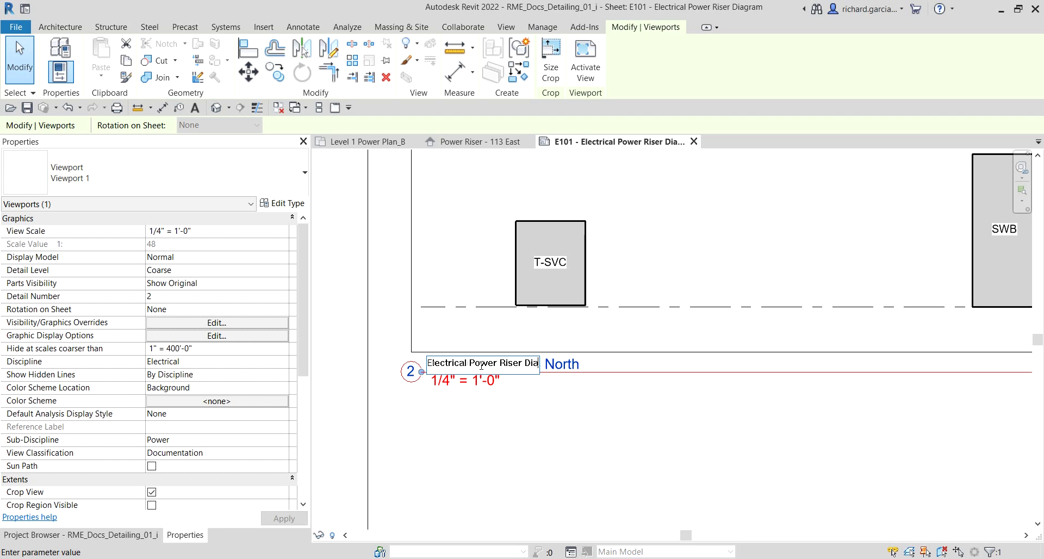
type("gram")
key("Return")
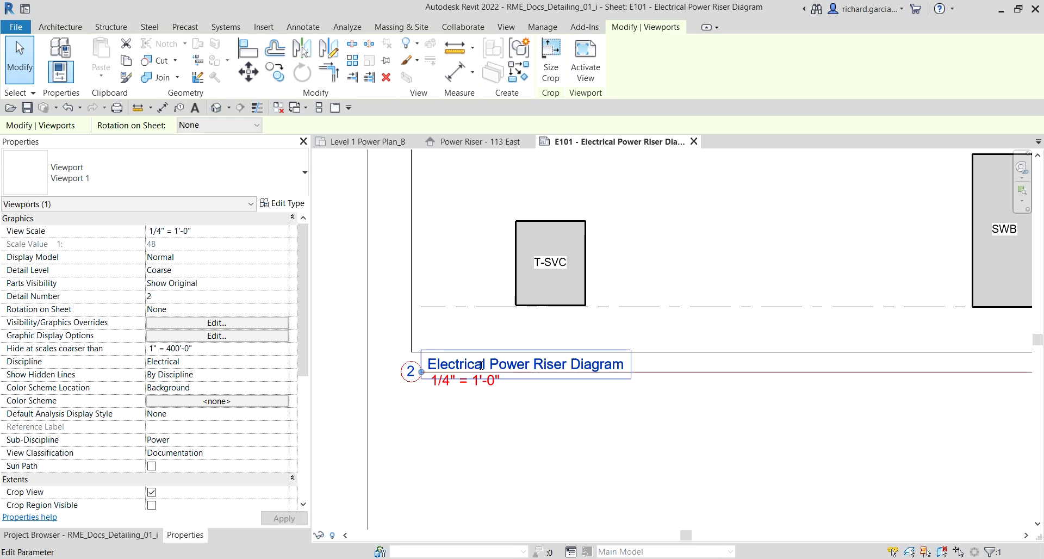
key("Escape")
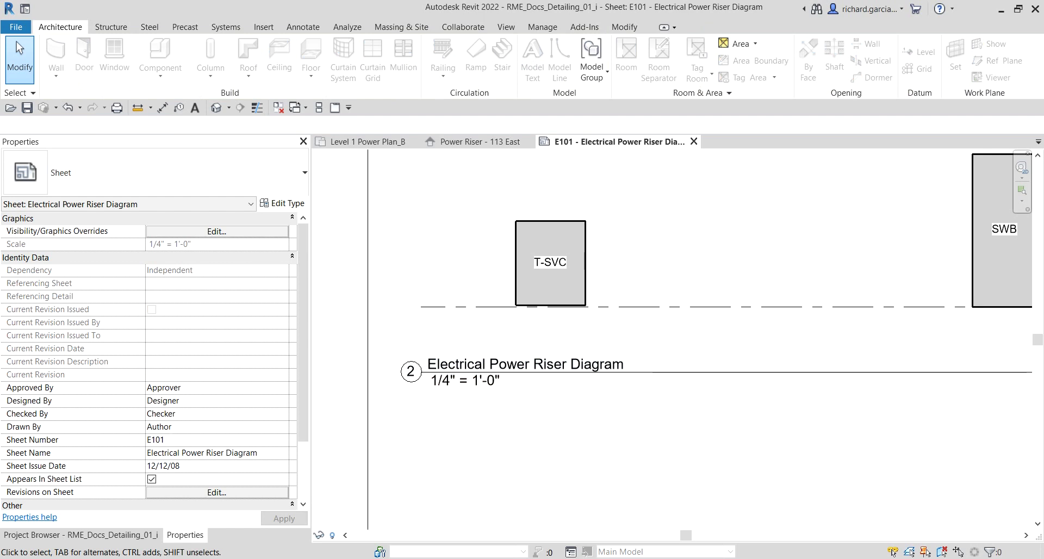
- Examine the offset Level 1 lines where the North and East riser viewports meet on the sheet
scroll(651, 400, "down", 4)
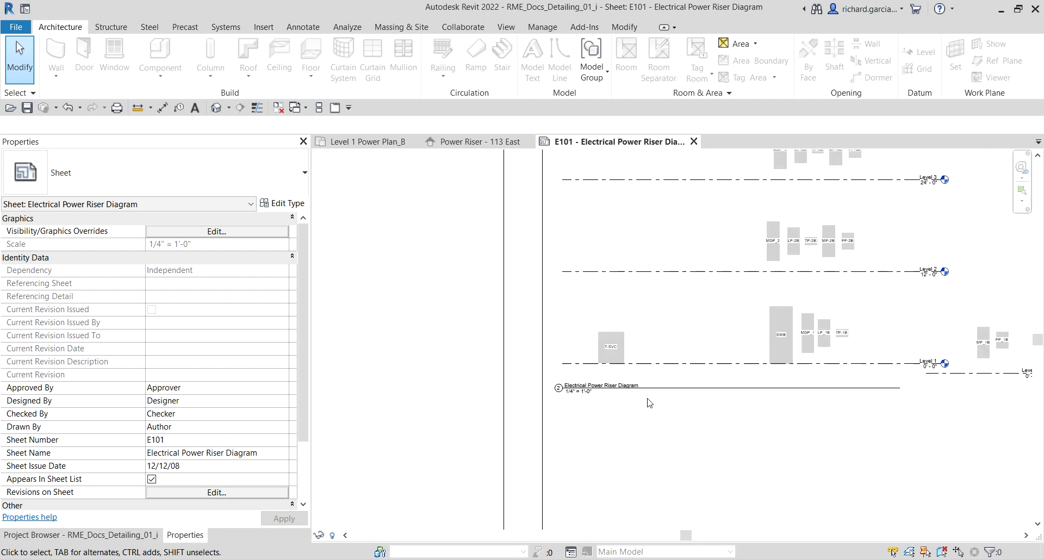
scroll(584, 395, "up", 5)
scroll(609, 374, "up", 3)
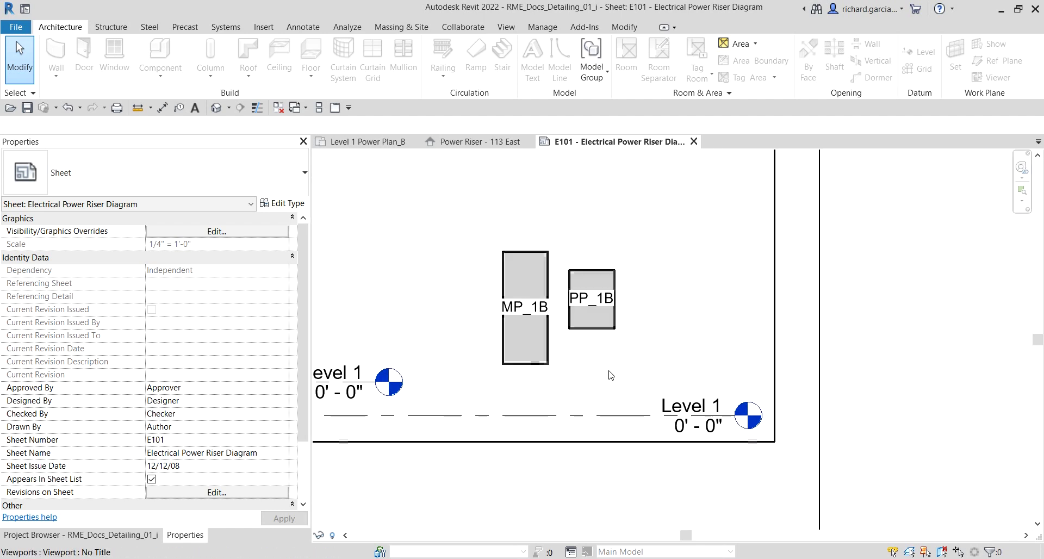
scroll(614, 373, "down", 4)
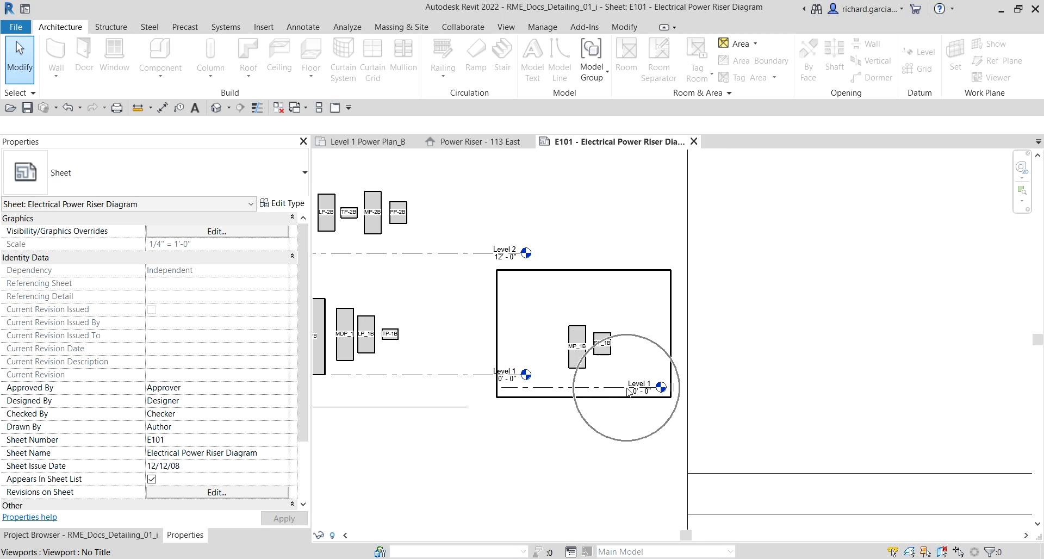
scroll(627, 388, "up", 3)
scroll(627, 388, "down", 4)
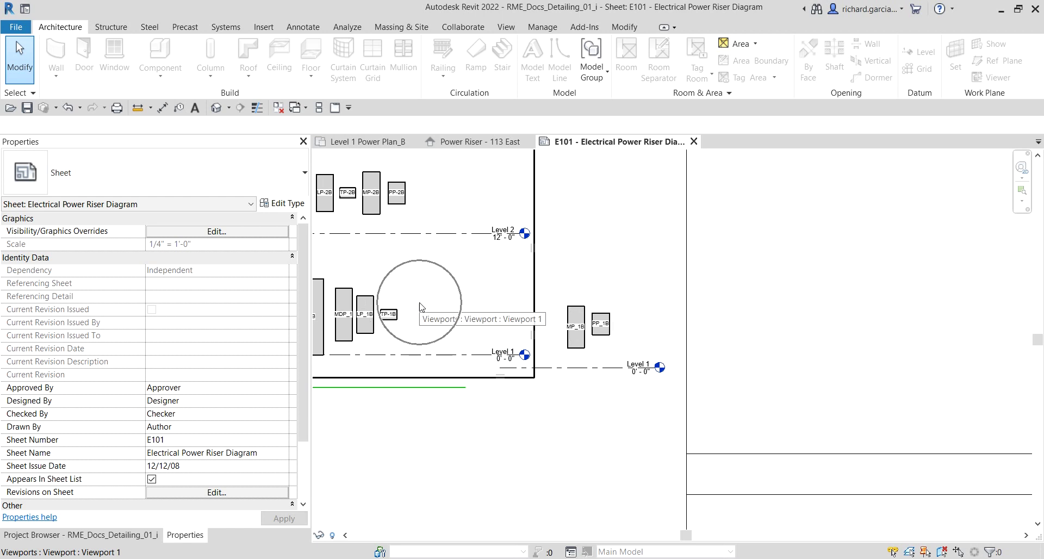
middle_click_drag(420, 308, 580, 366)
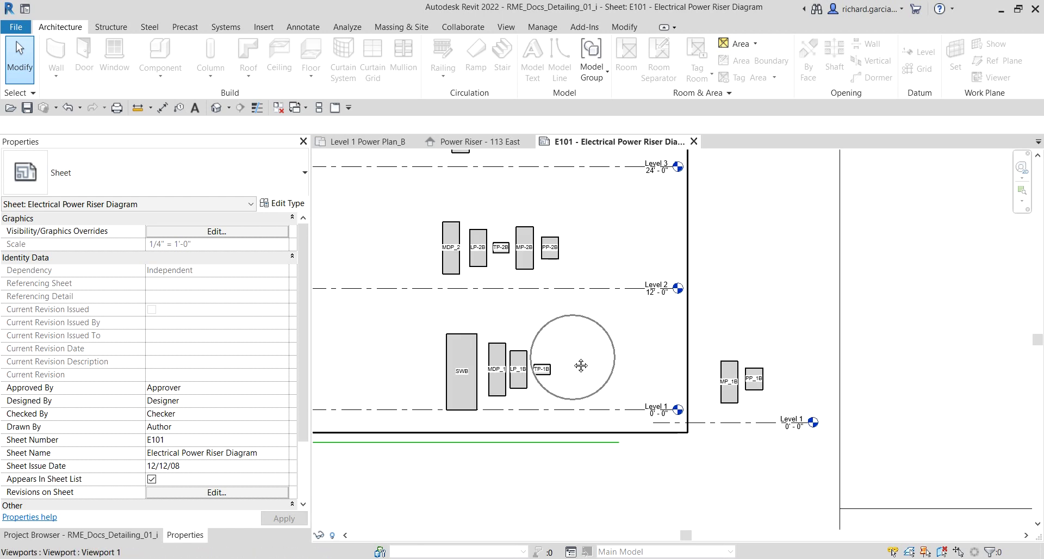
scroll(749, 378, "up", 4)
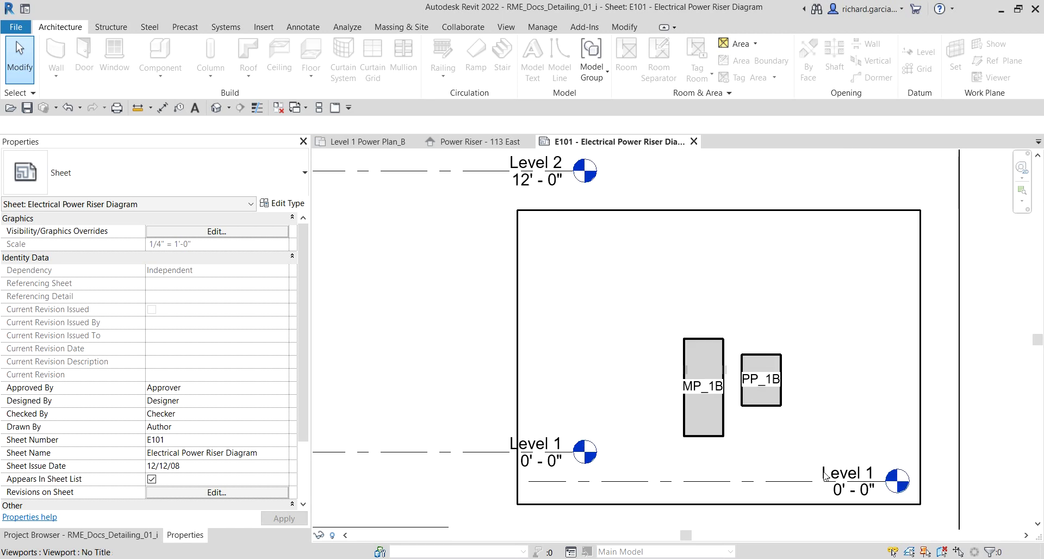
- Activate the untitled Power Riser - 113 East viewport containing panels MP_1B and PP_1B
left_click(807, 413)
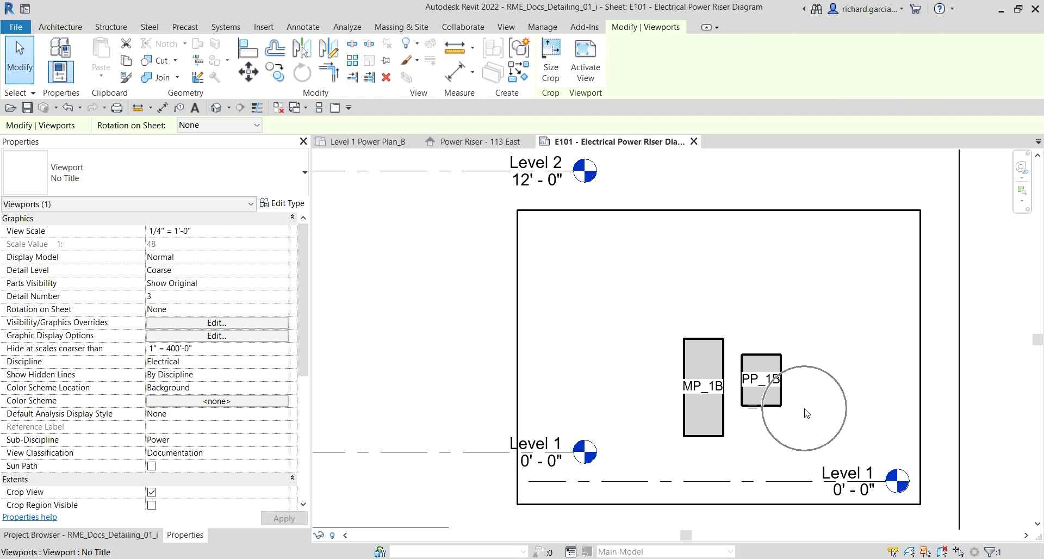
right_click(805, 412)
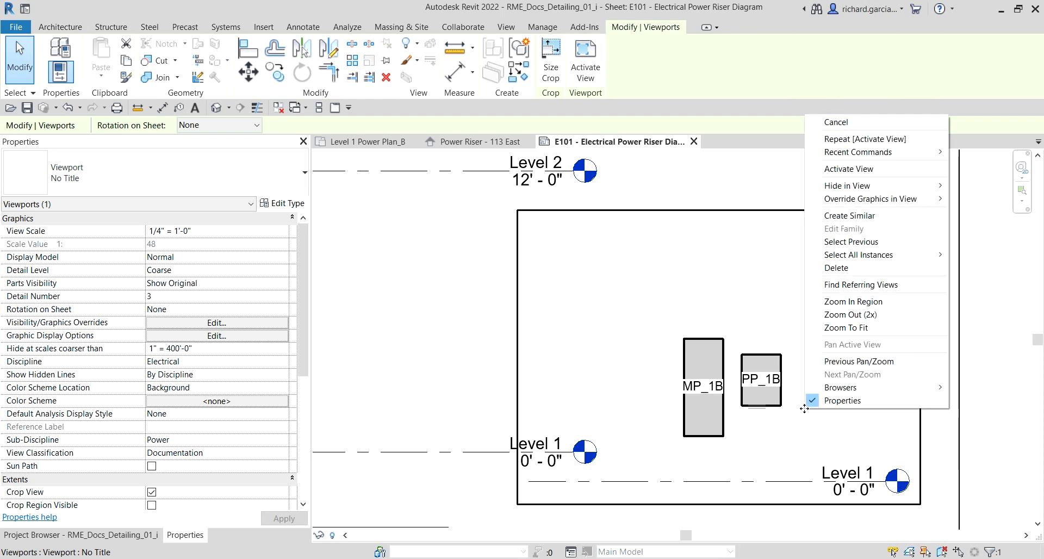
left_click(859, 170)
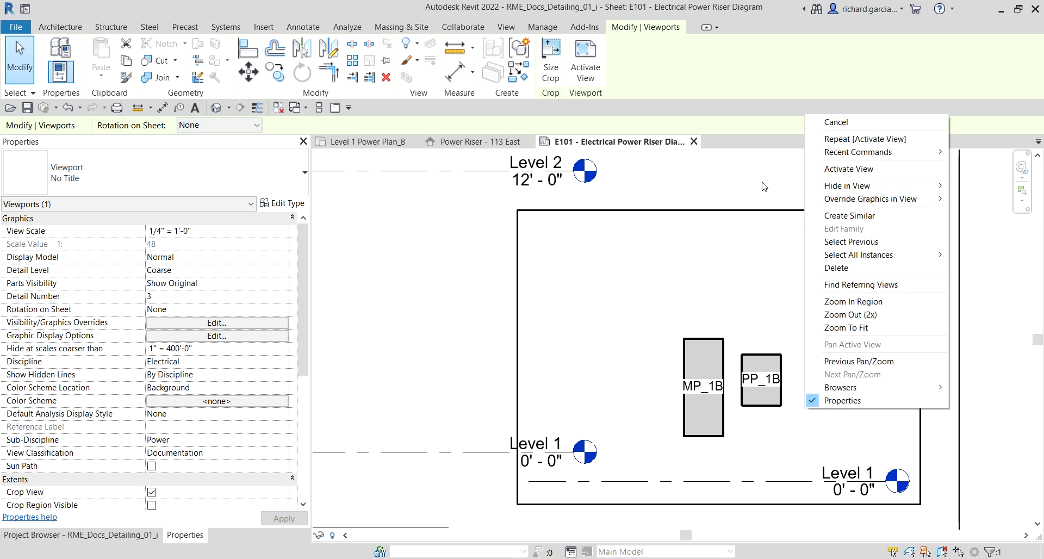
left_click(586, 68)
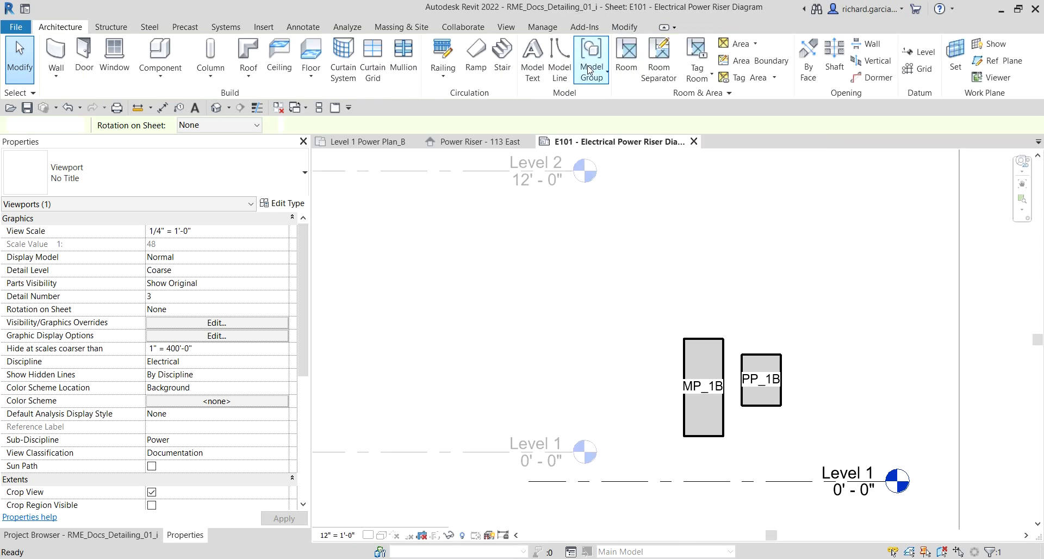
middle_click_drag(909, 389, 805, 312)
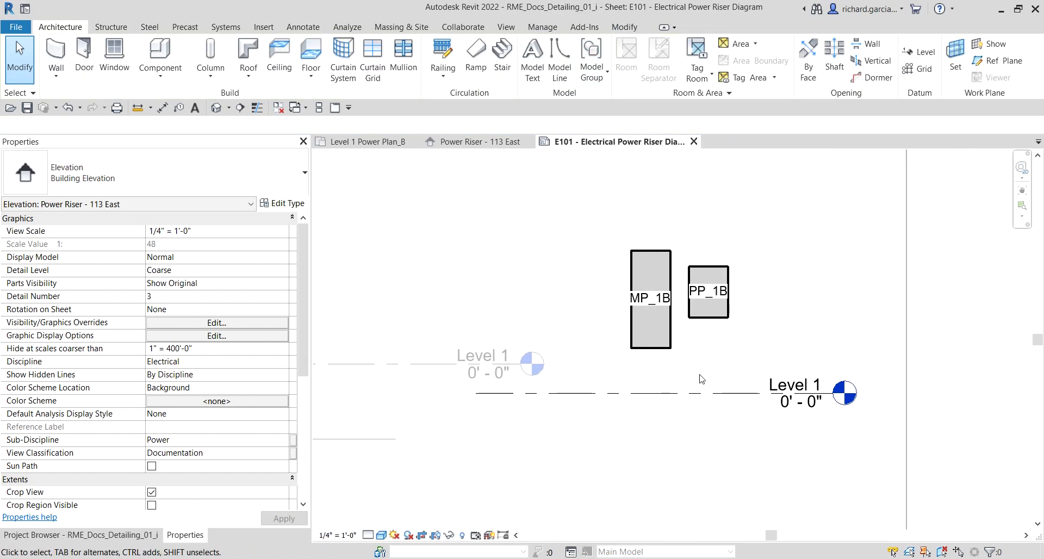
- Hide the Level 1 line as an individual element in the East riser view
left_click(698, 403)
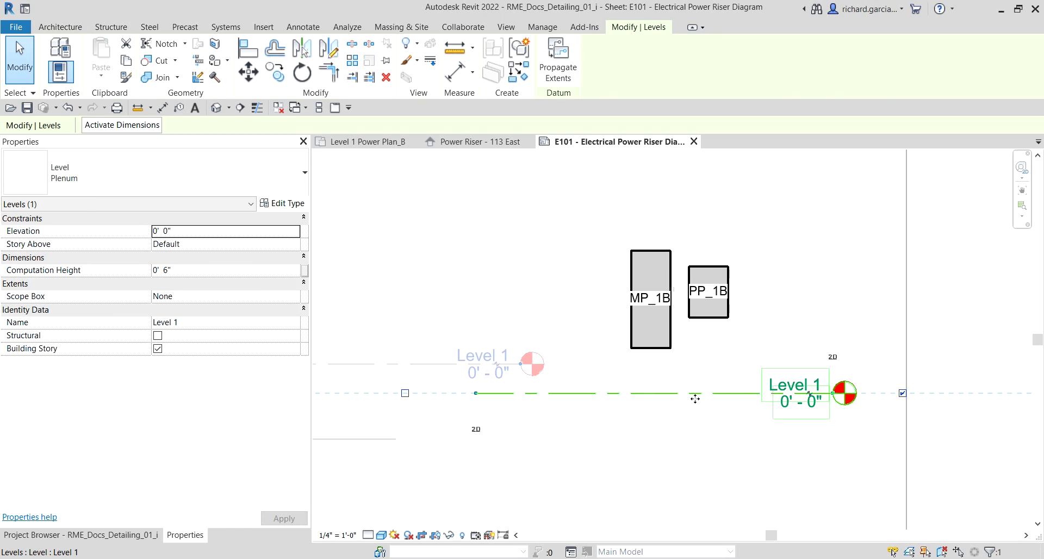
right_click(695, 399)
mouse_move(785, 179)
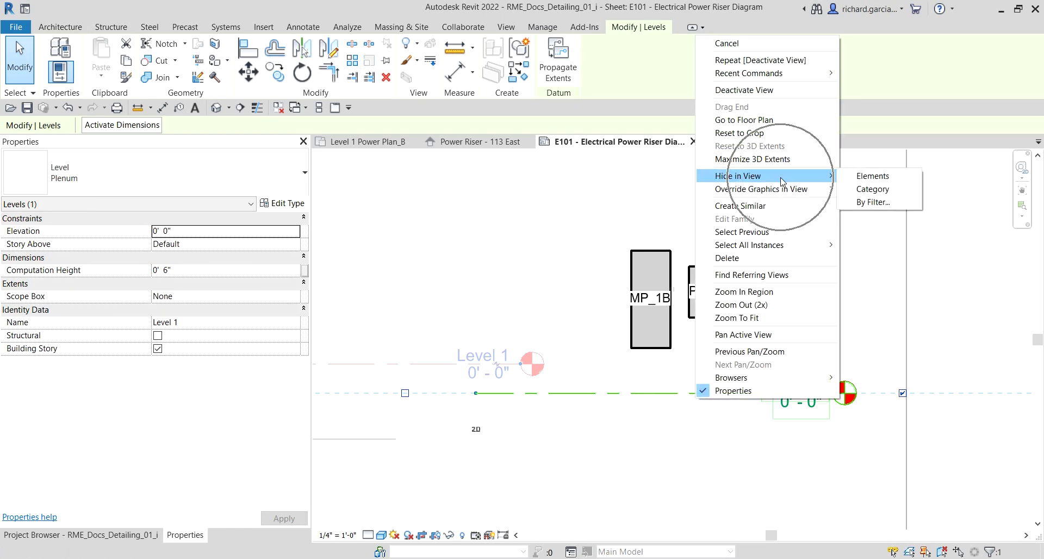
left_click(862, 180)
scroll(816, 249, "down", 4)
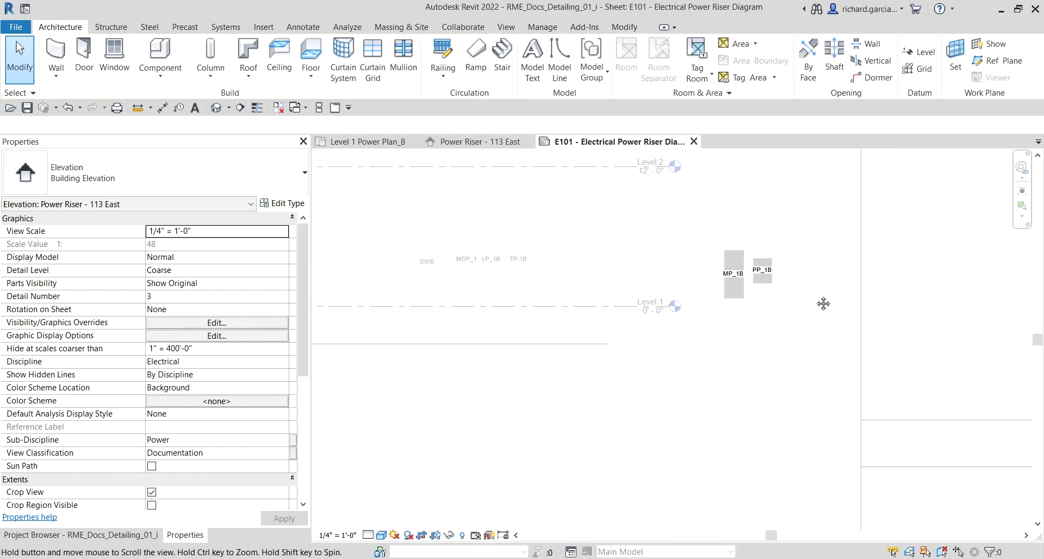
- Deactivate the East riser view and move its viewport onto the North riser so MP_1B and PP_1B sit beside TP-1B above Level 1
right_click(783, 278)
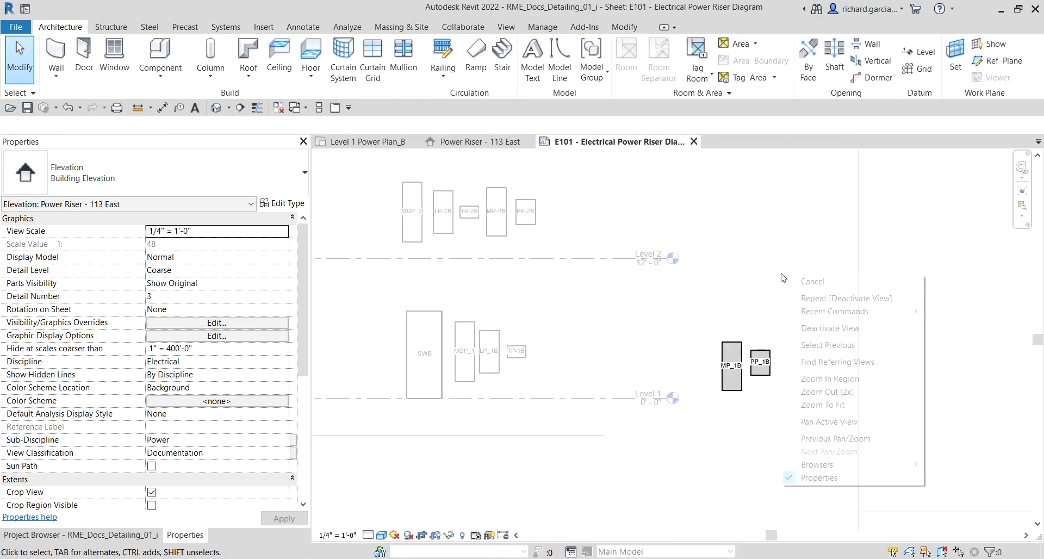
left_click(830, 328)
middle_click_drag(809, 359, 851, 426)
scroll(806, 439, "up", 2)
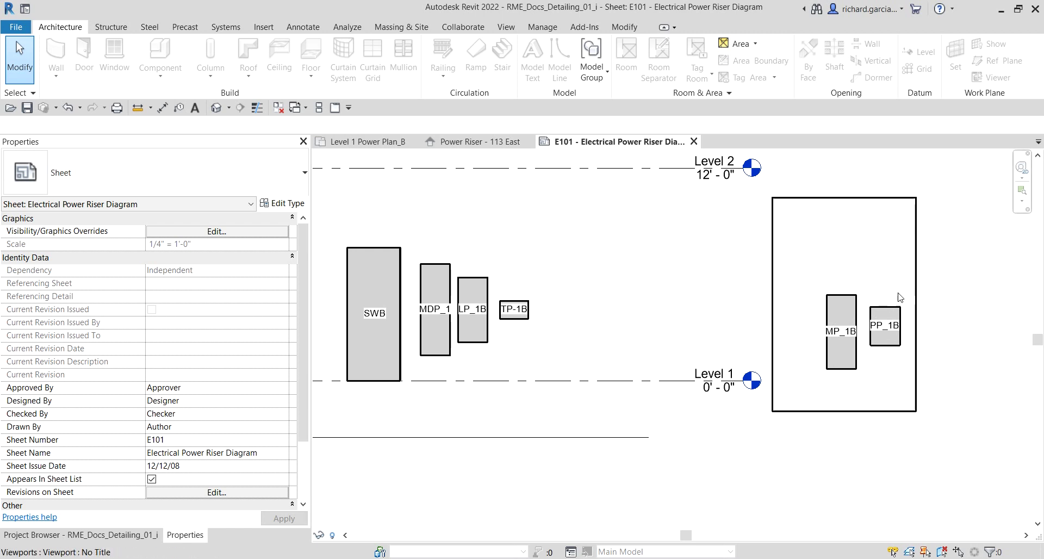
left_click(844, 326)
left_click_drag(844, 326, 661, 306)
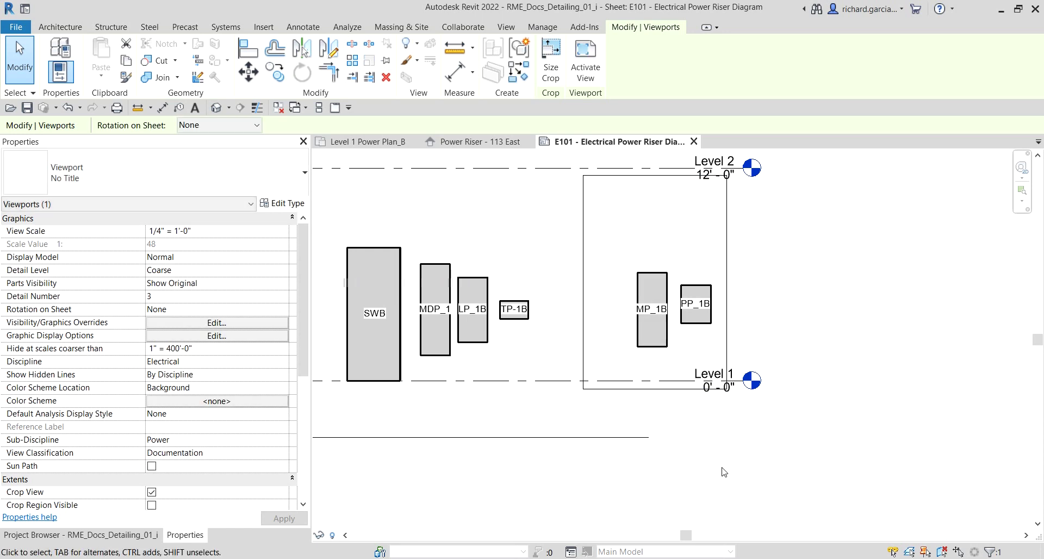
- Nudge the East riser viewport toward TP-1B until its border clears the Level 1 and Level 2 tags
middle_click_drag(724, 472, 789, 468)
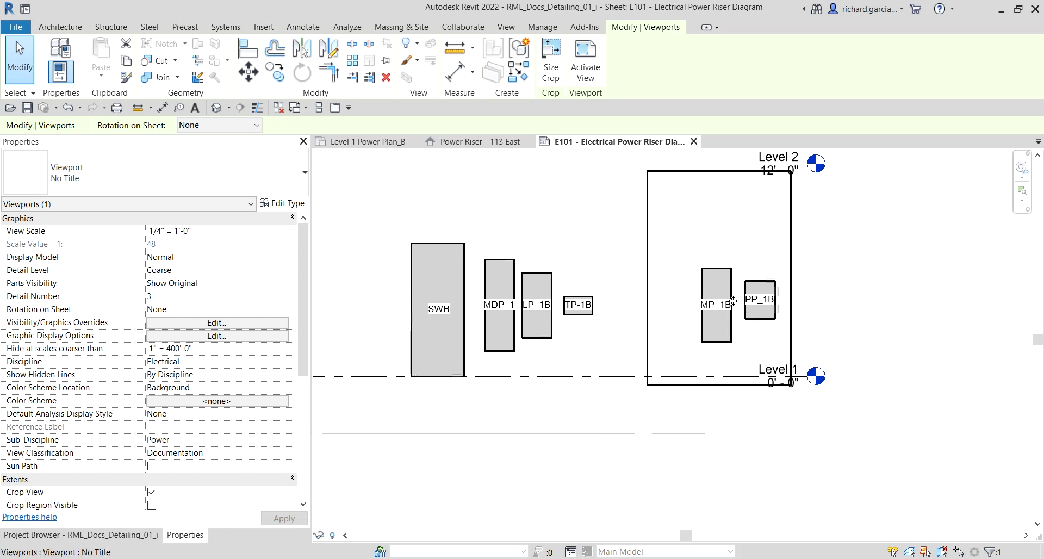
left_click_drag(733, 300, 725, 301)
key("Left")
key("Left")
key("Left")
key("Left")
key("Left")
key("Left")
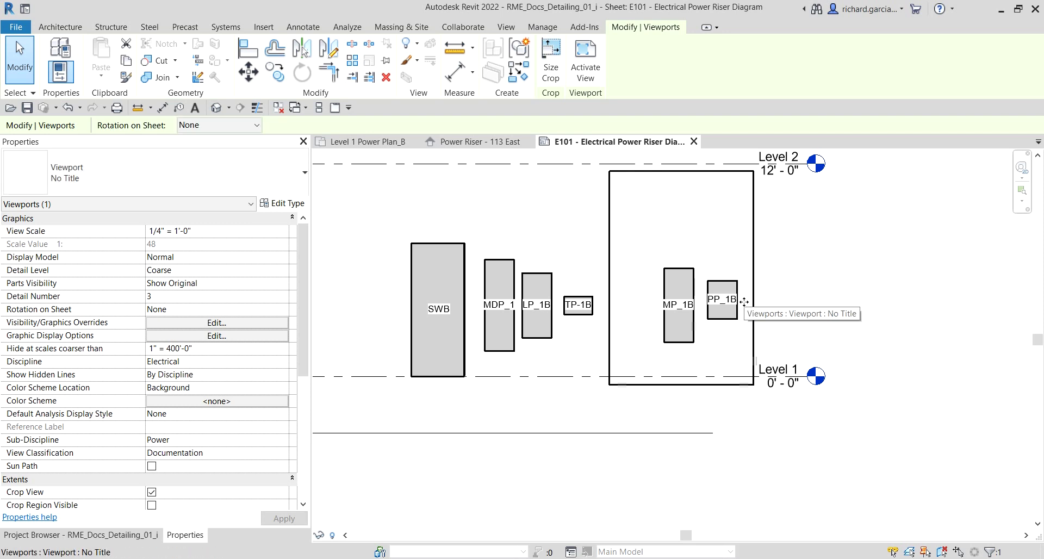
key("Left")
key("Escape")
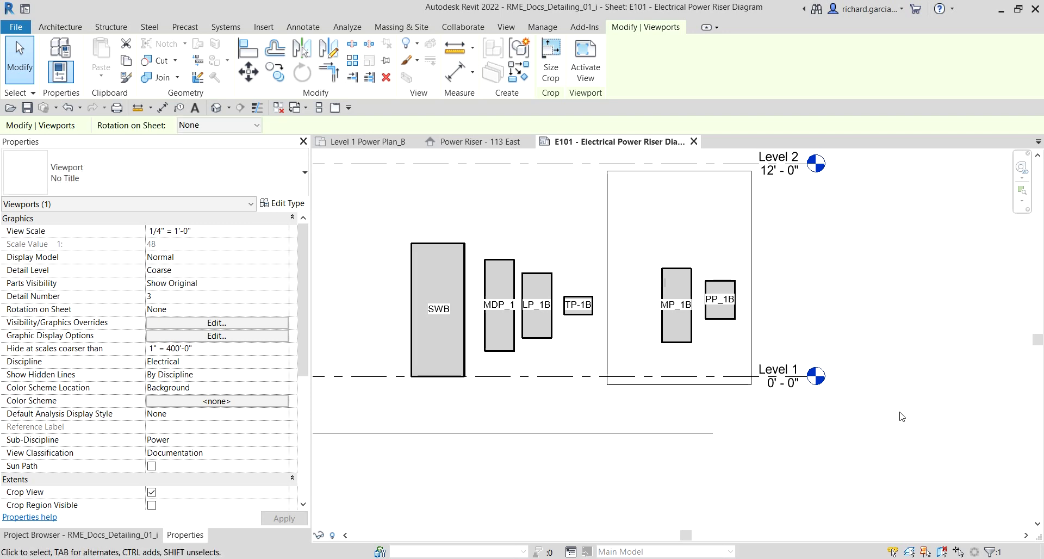
- Open the project's Line Styles settings and expand the Lines category to list its subcategories
scroll(931, 448, "down", 5)
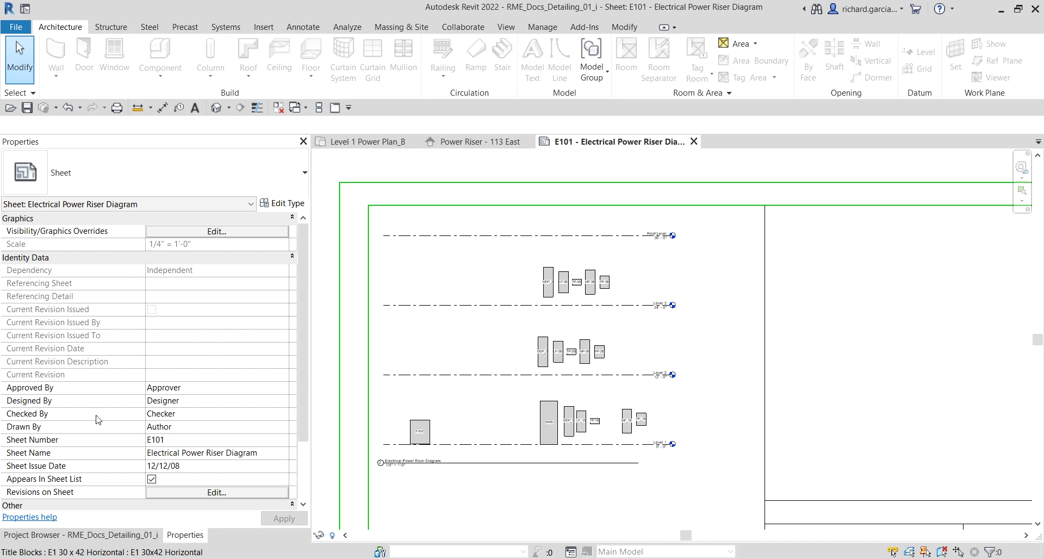
scroll(752, 303, "up", 2)
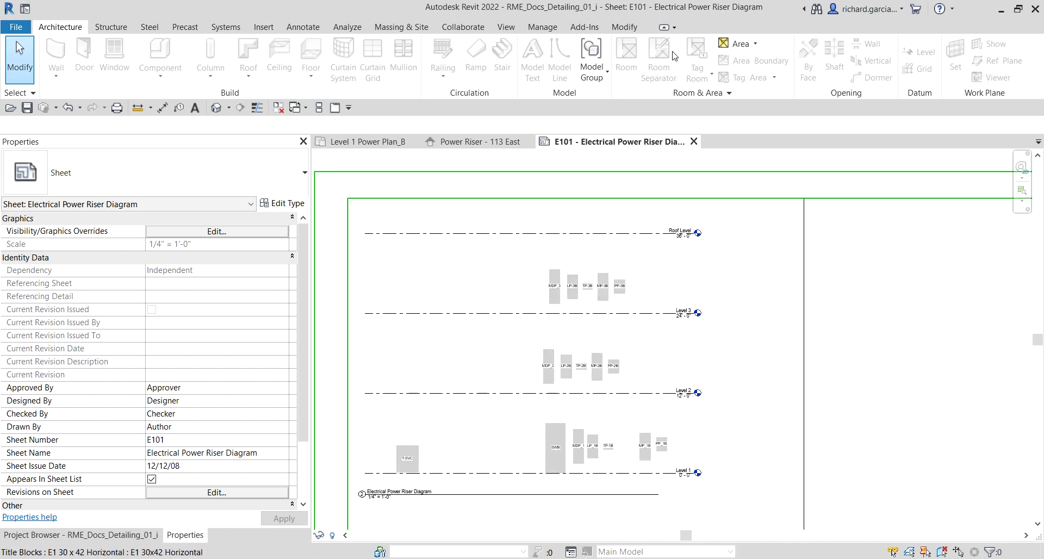
left_click(542, 27)
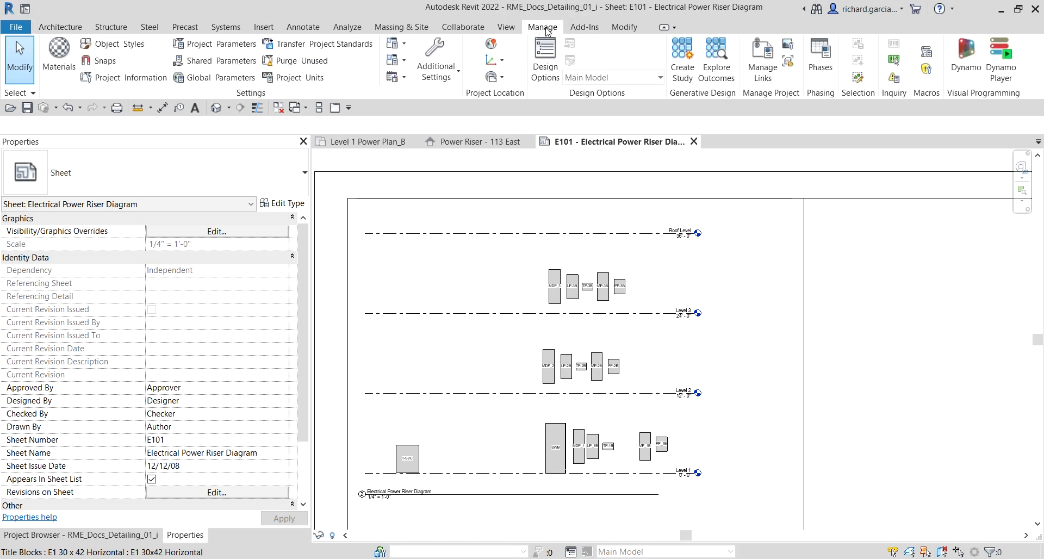
left_click(438, 82)
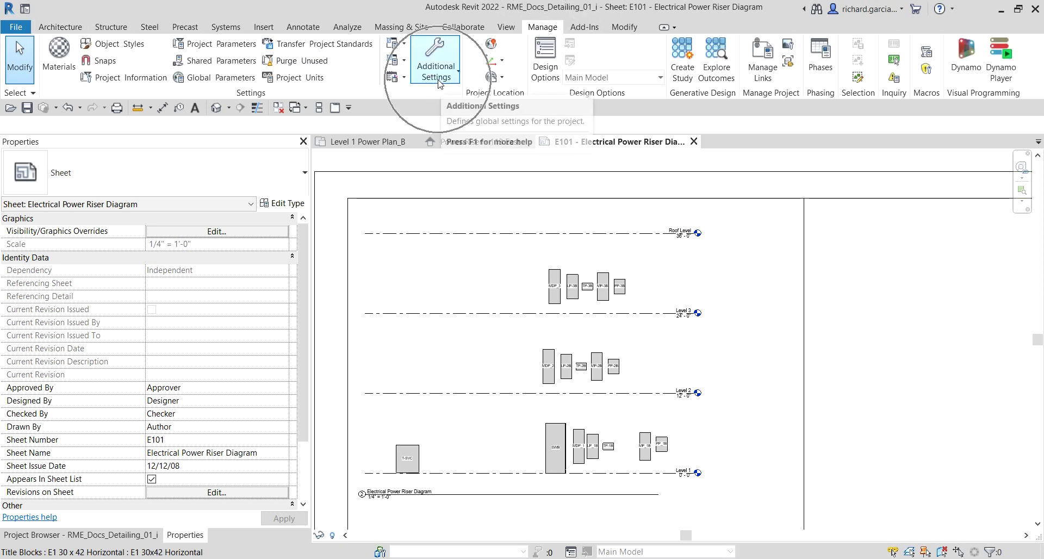
left_click(438, 82)
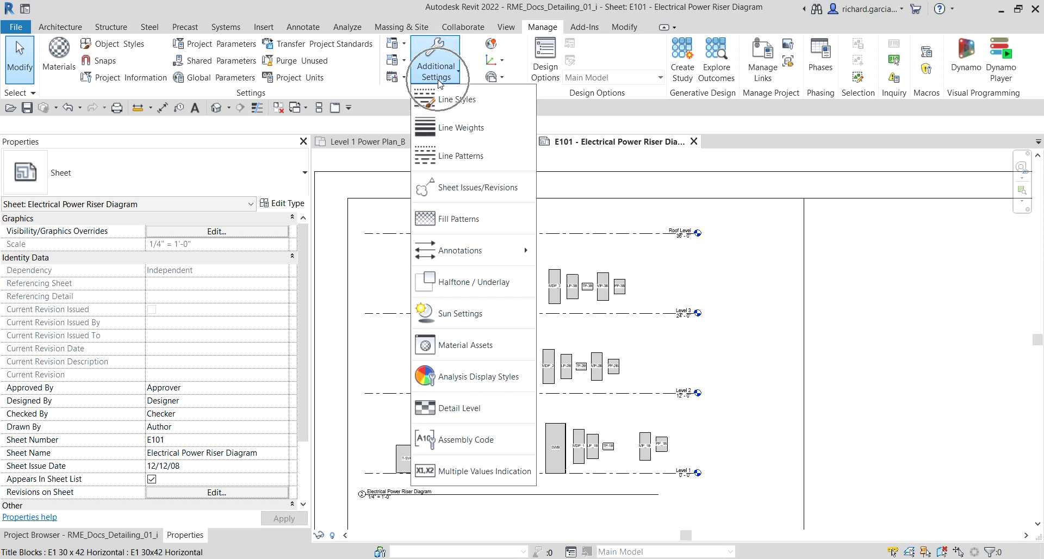
left_click(463, 102)
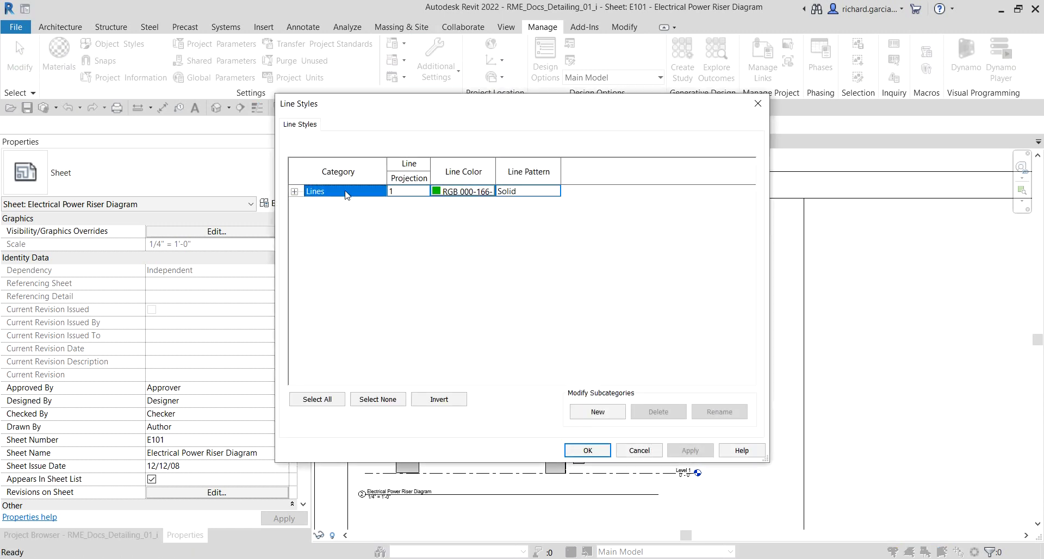
left_click(294, 191)
left_click(294, 192)
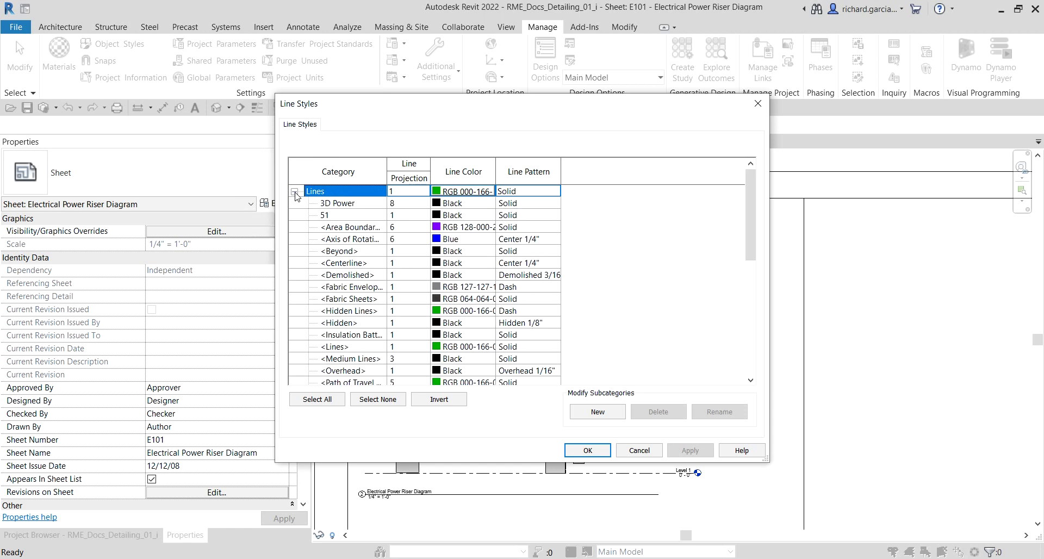
- Try to create a new line style subcategory named Electrical Power under Lines
left_click(594, 402)
left_click(594, 402)
left_click(598, 413)
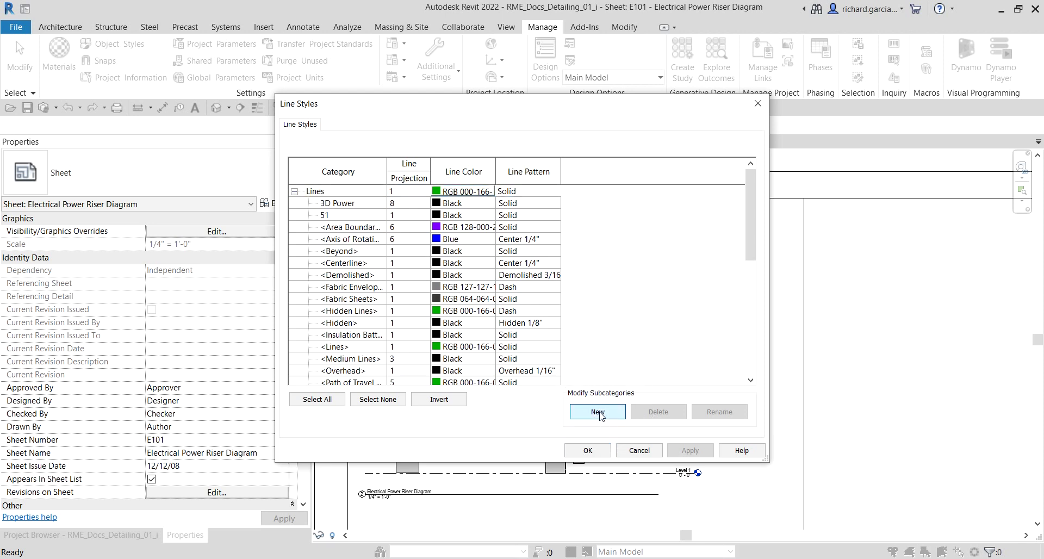
type("Electrical Power")
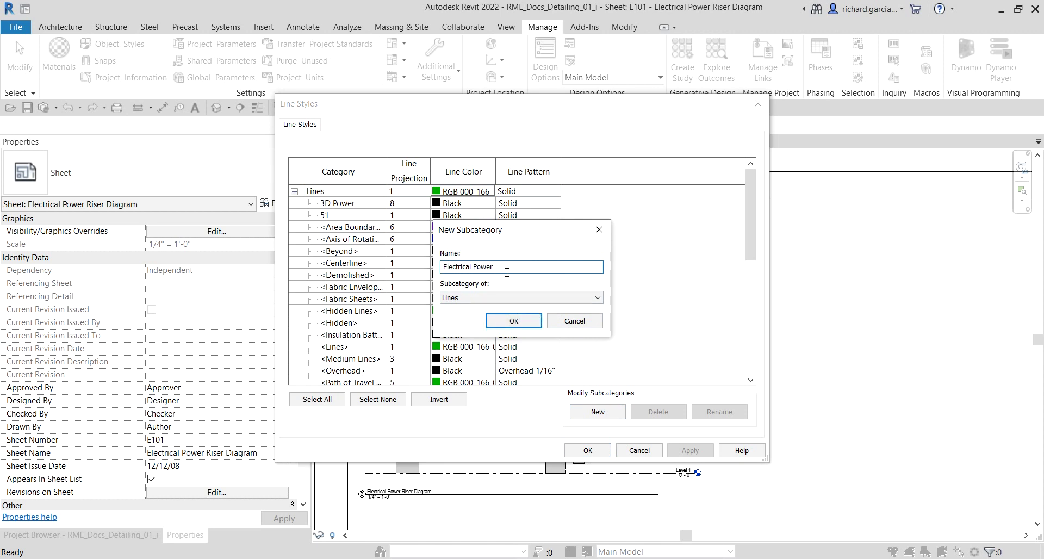
left_click(460, 299)
left_click(505, 324)
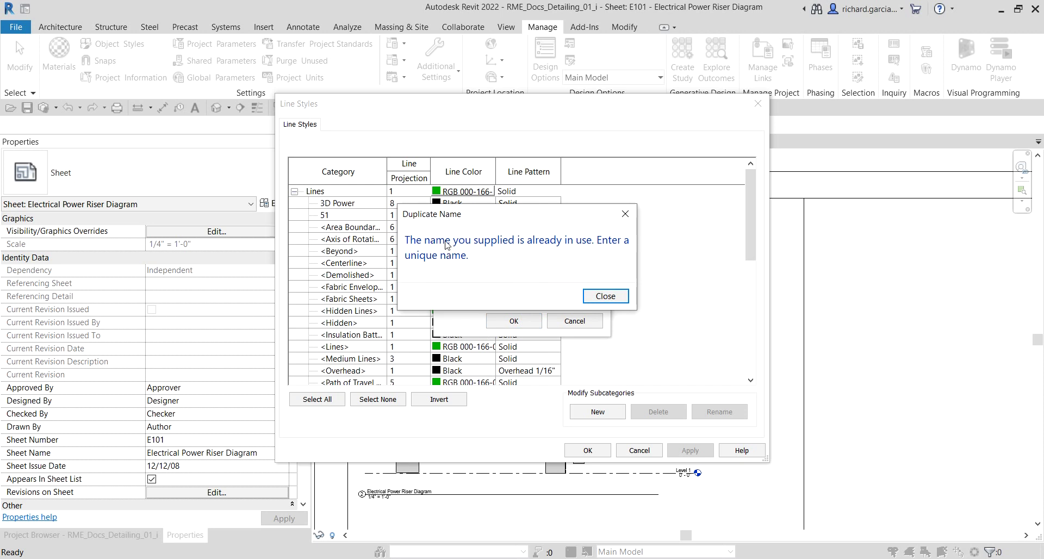
left_click(612, 298)
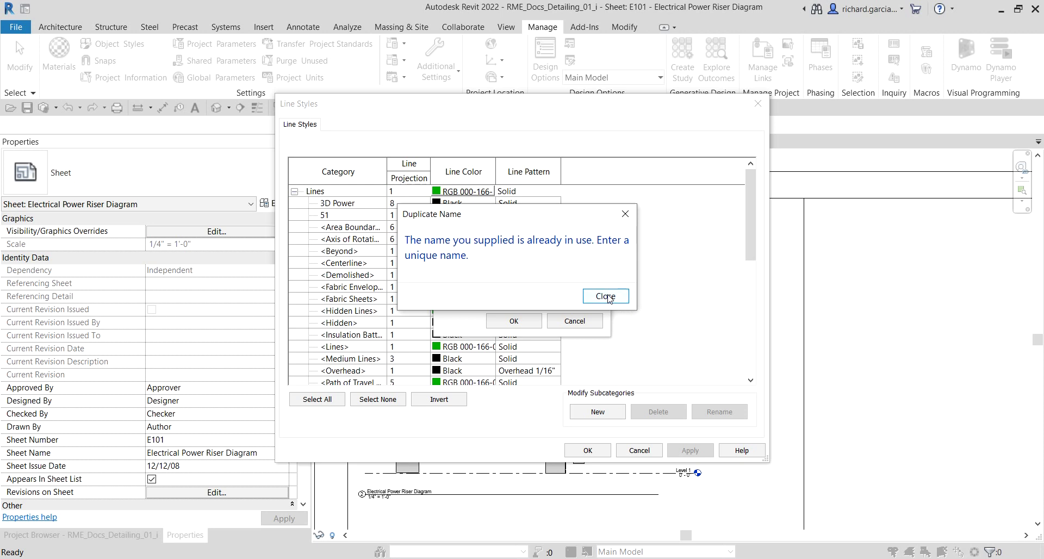
left_click(576, 321)
- Delete the existing Electrical Power subcategory from the line styles
scroll(352, 311, "down", 2)
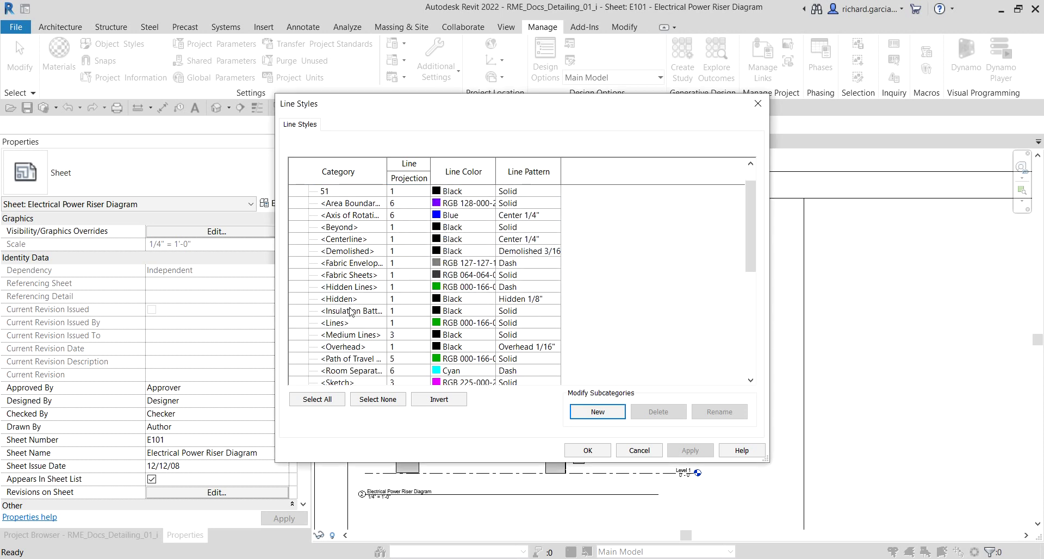
scroll(351, 311, "down", 6)
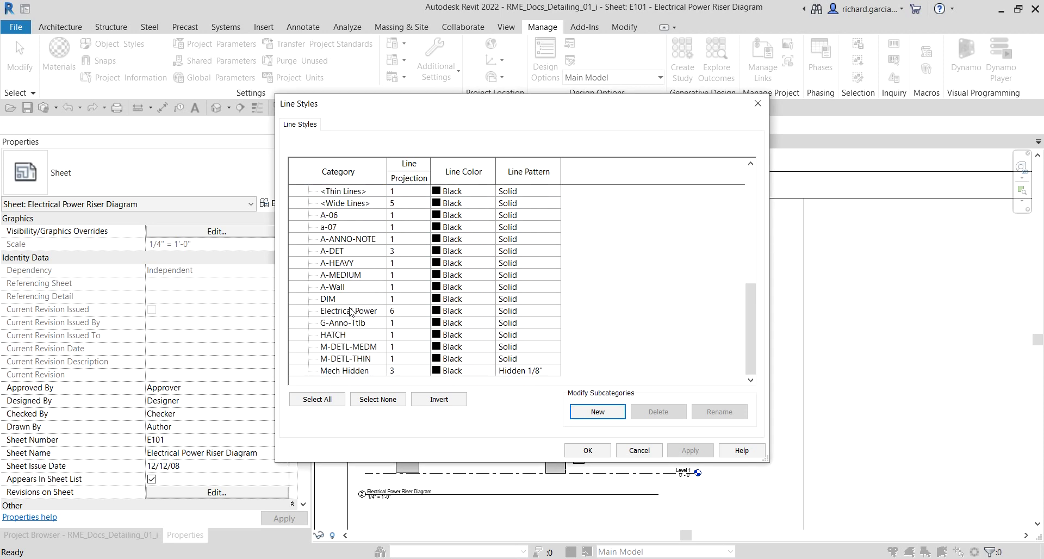
left_click(362, 313)
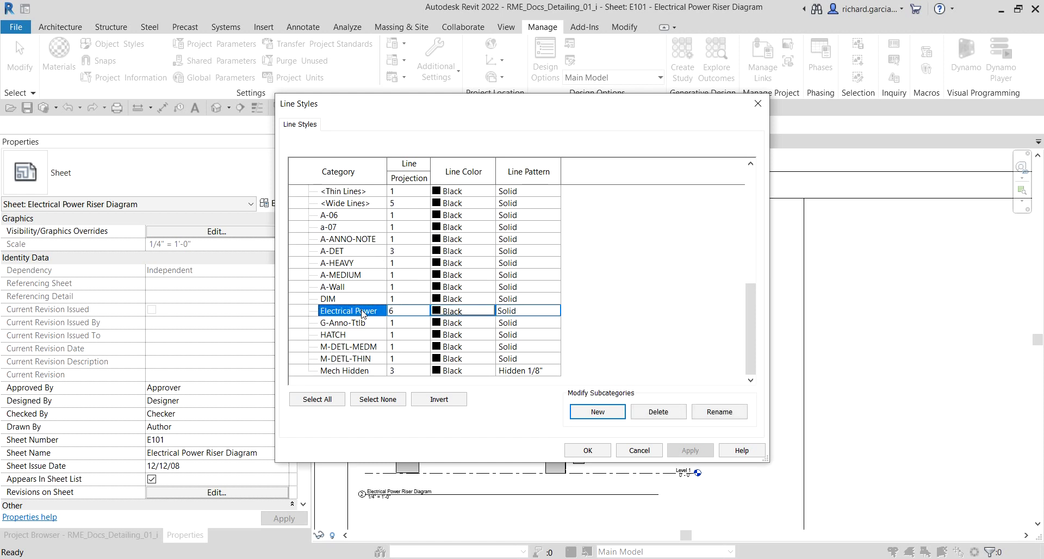
left_click(658, 411)
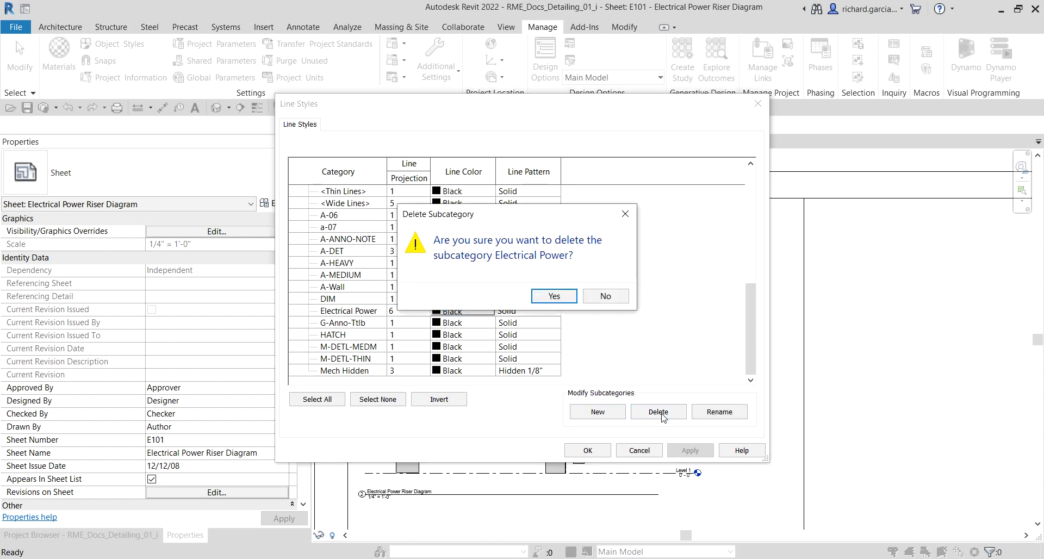
left_click(554, 297)
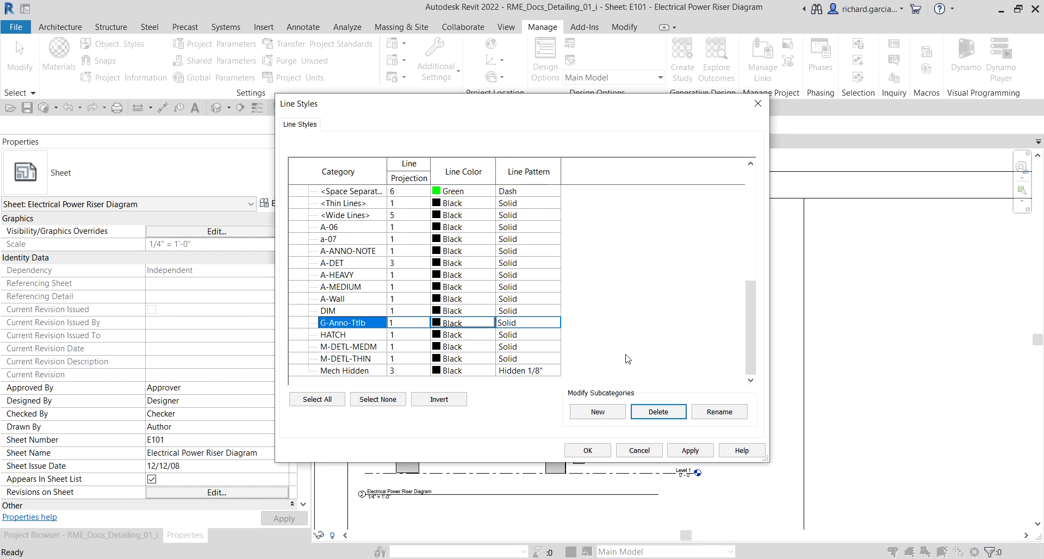
- Create a new line style subcategory named Electrical Power under Lines
left_click(597, 414)
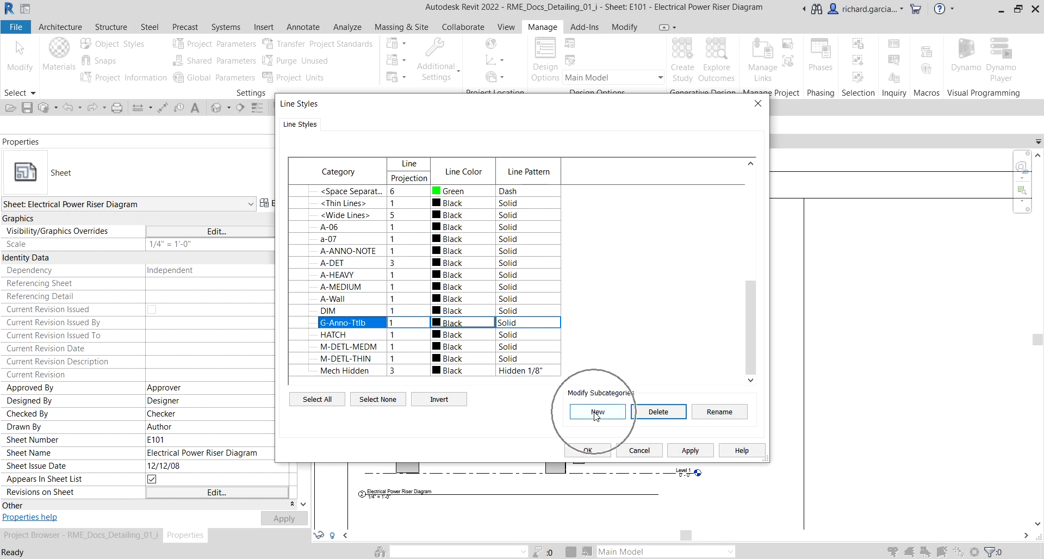
left_click(480, 268)
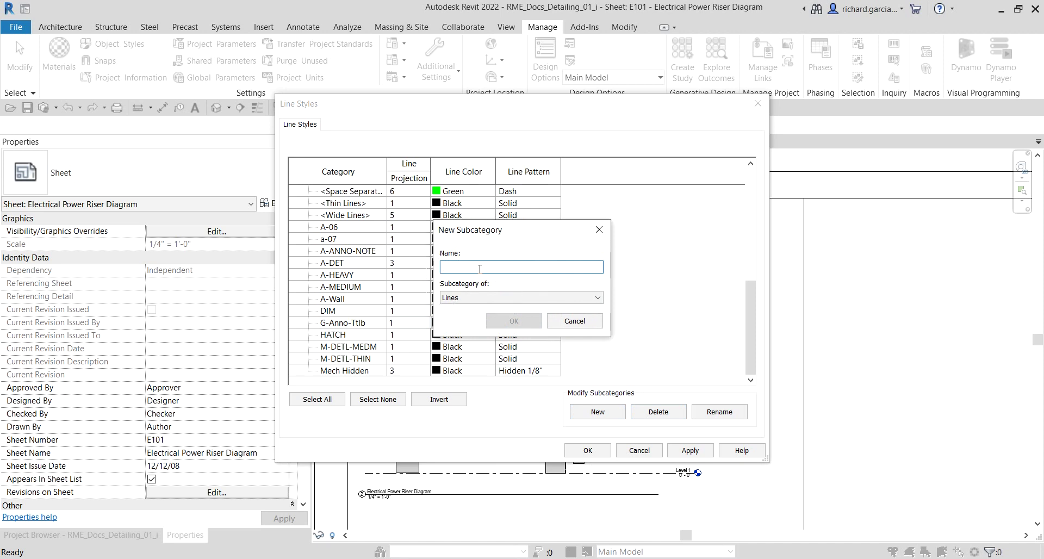
type("Electrical Power")
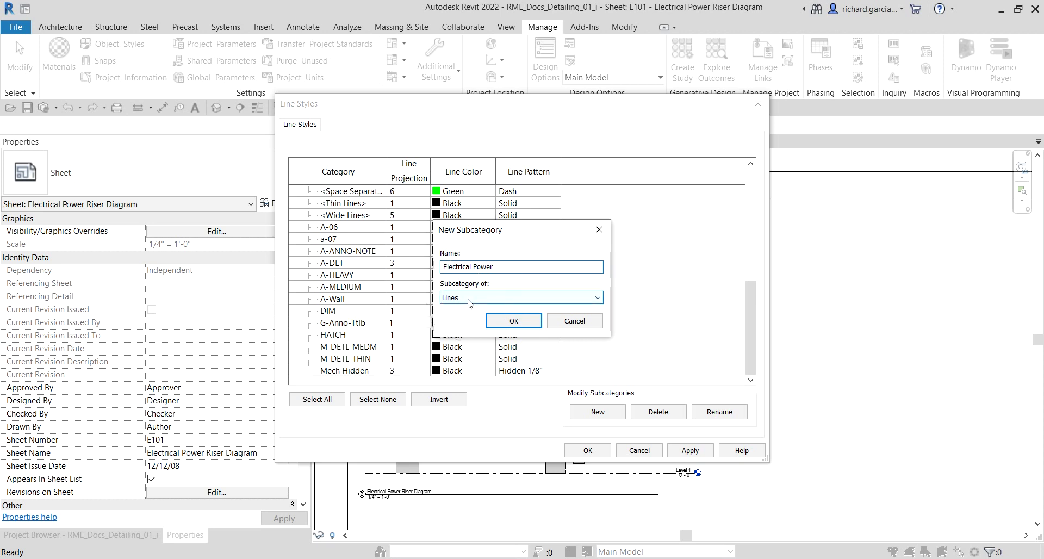
left_click(516, 324)
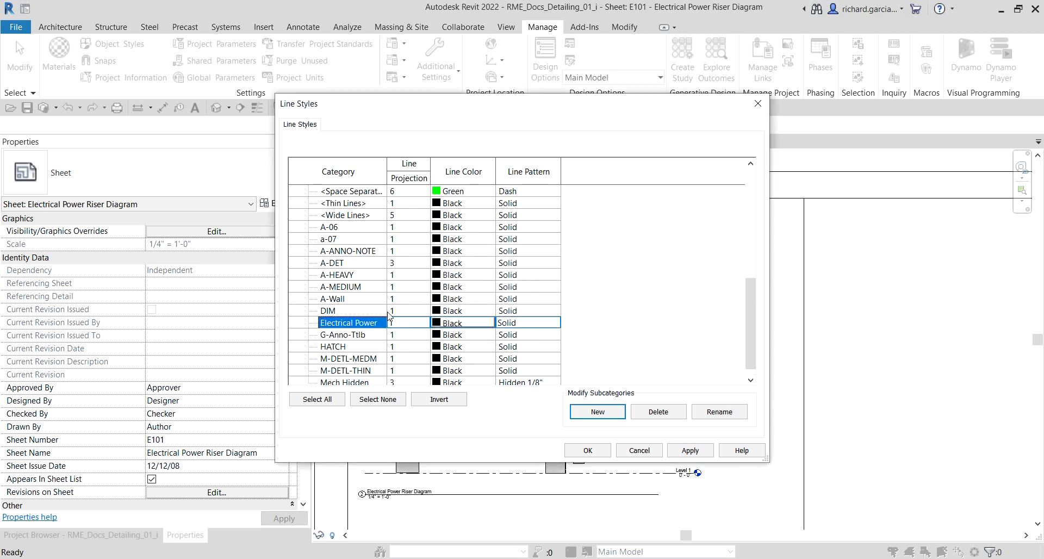
- Set the projection line weight of the Electrical Power line style to 6
left_click(409, 184)
left_click(415, 325)
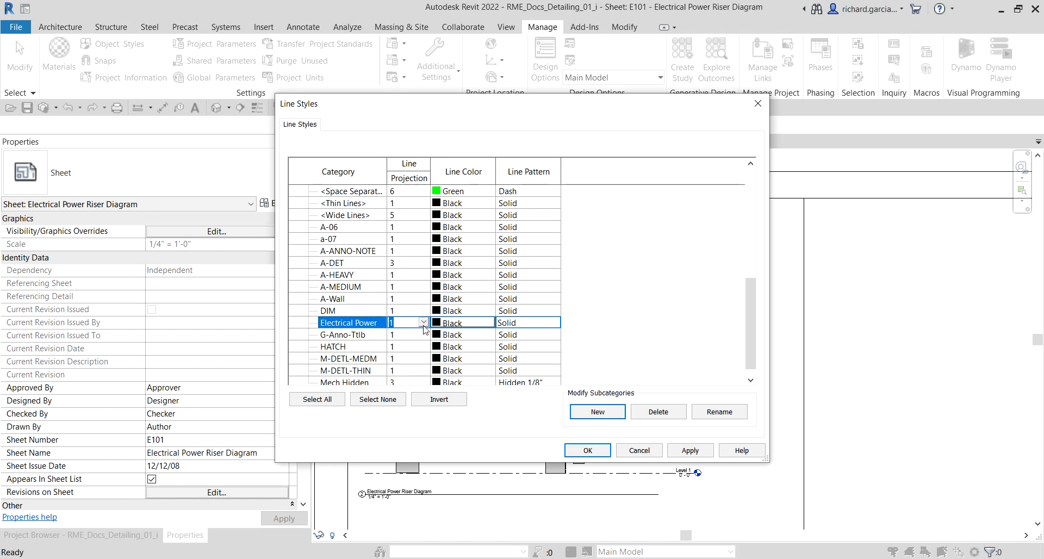
left_click(425, 323)
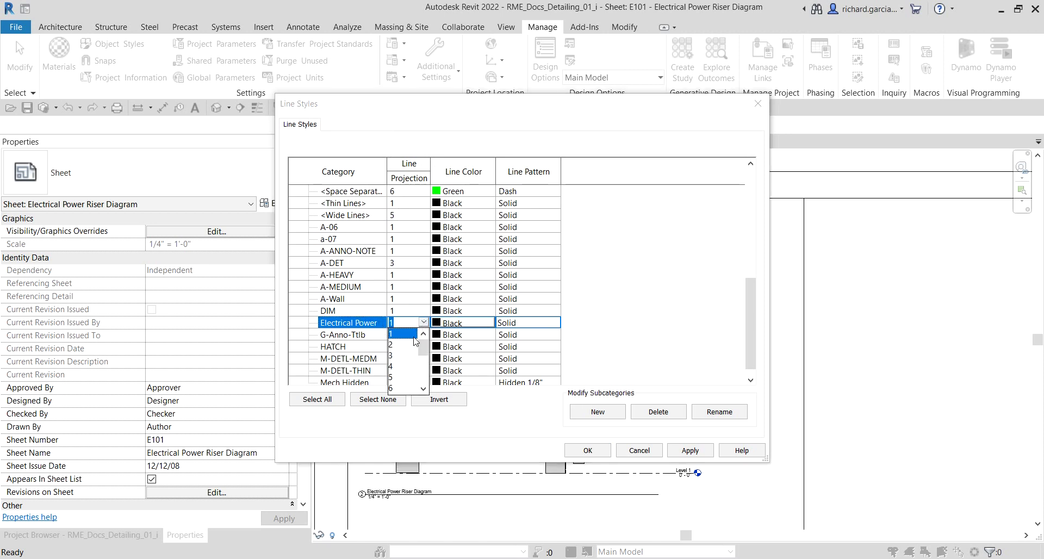
scroll(413, 352, "down", 2)
scroll(402, 348, "up", 1)
left_click(397, 356)
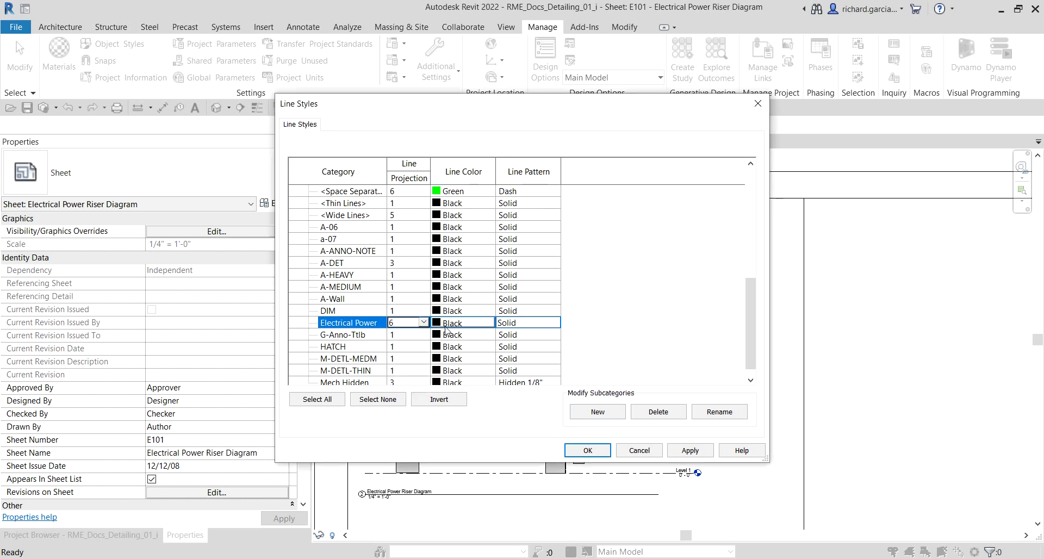
- Keep the Electrical Power line style's color Black and its pattern Solid, and accept the line style settings
left_click(455, 325)
left_click(539, 323)
left_click(555, 322)
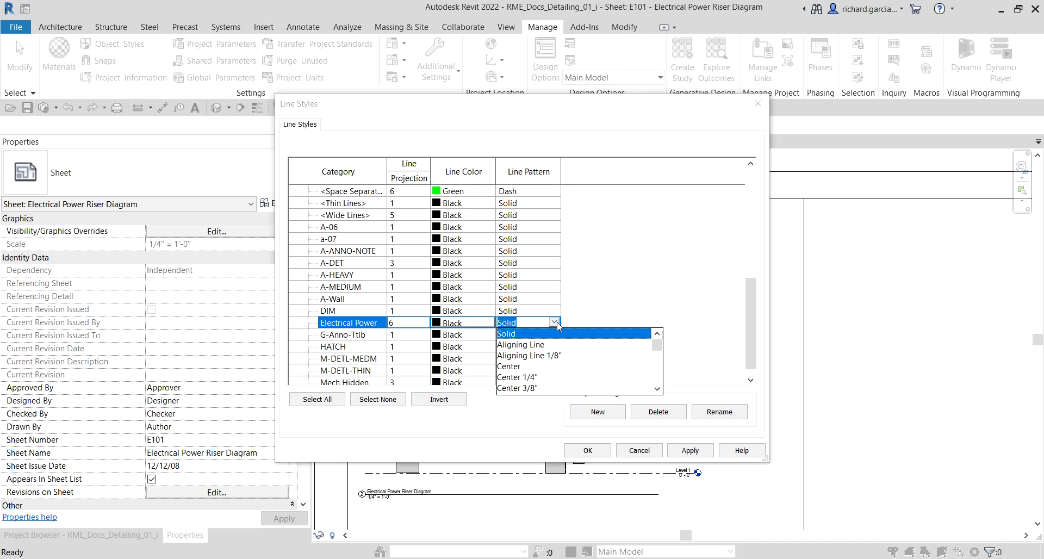
left_click(555, 322)
left_click(689, 301)
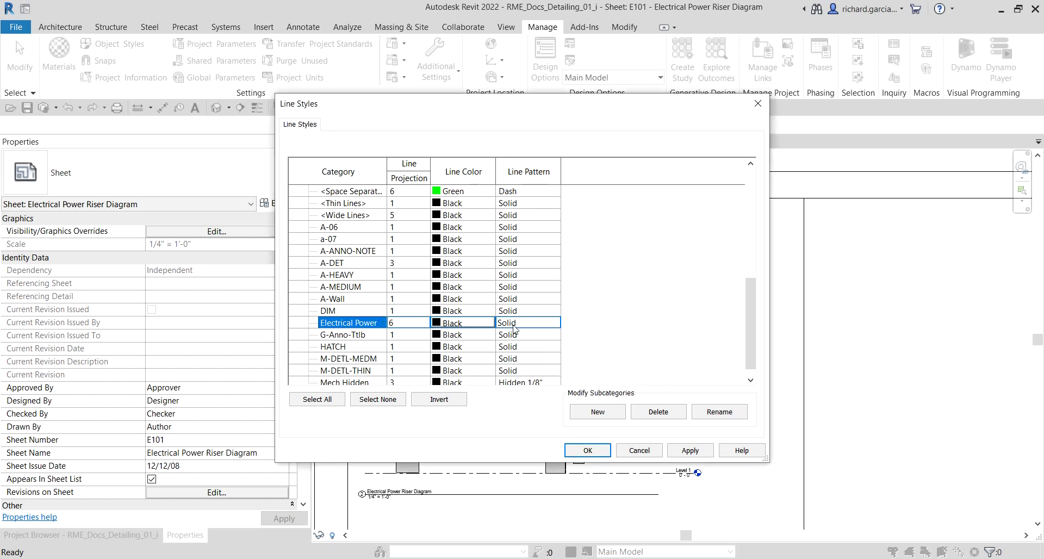
key("ctrl")
key("ctrl")
key("ctrl")
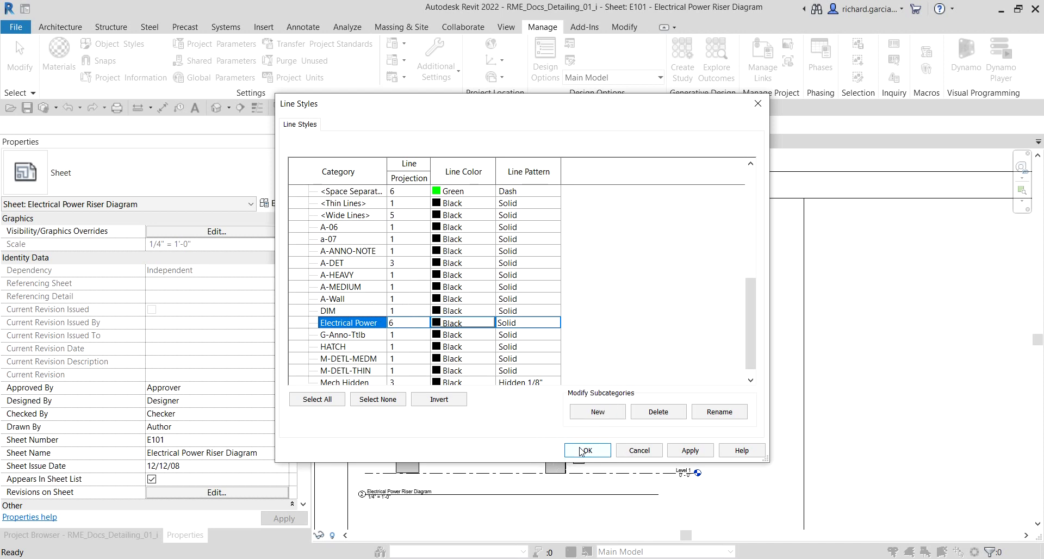
left_click(581, 450)
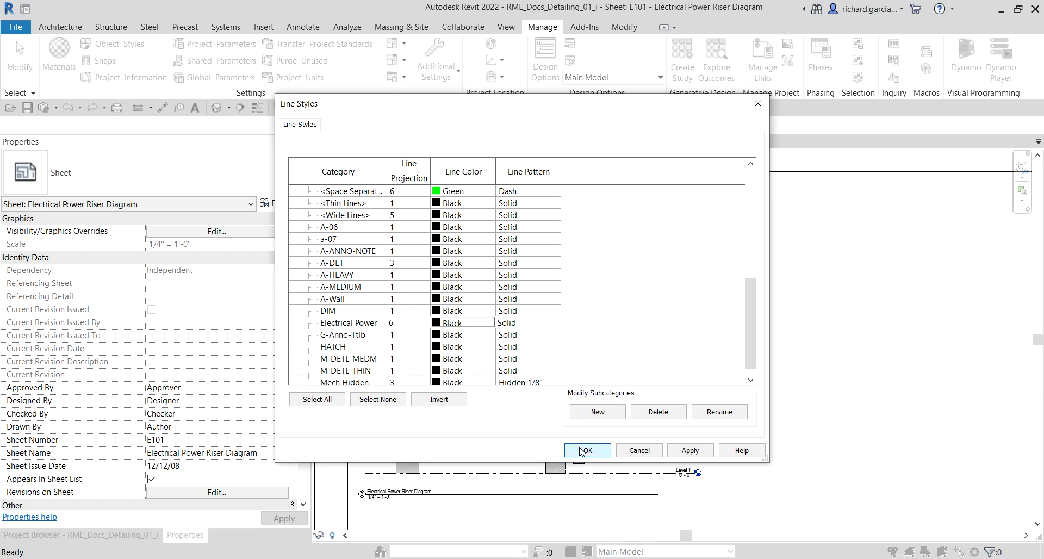
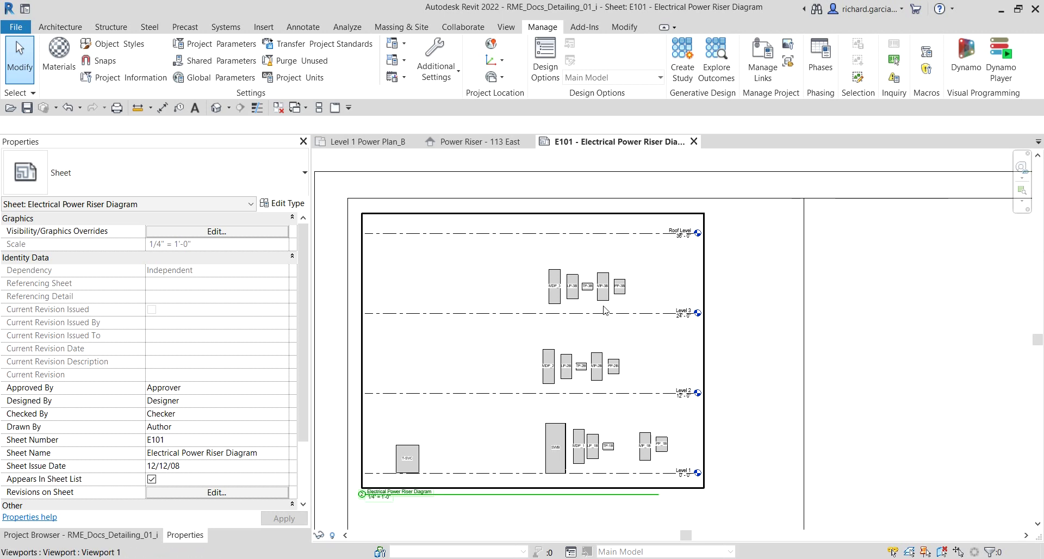
scroll(582, 272, "up", 5)
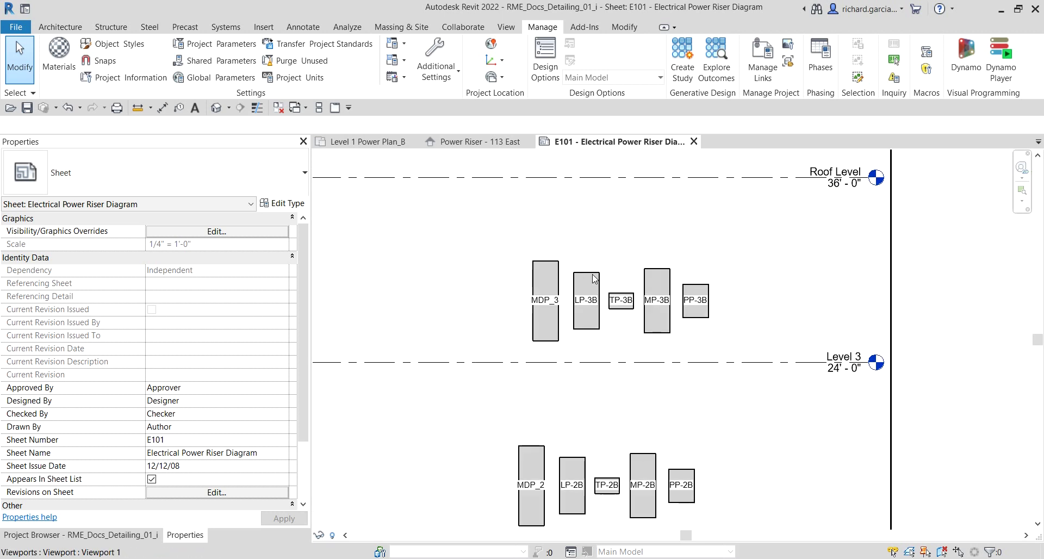
scroll(596, 272, "down", 3)
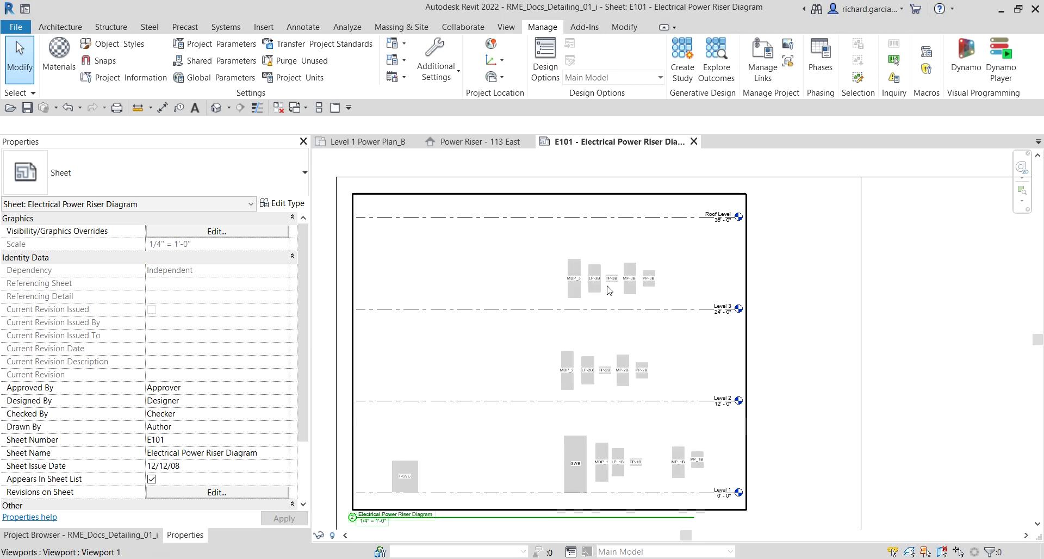
left_click(301, 27)
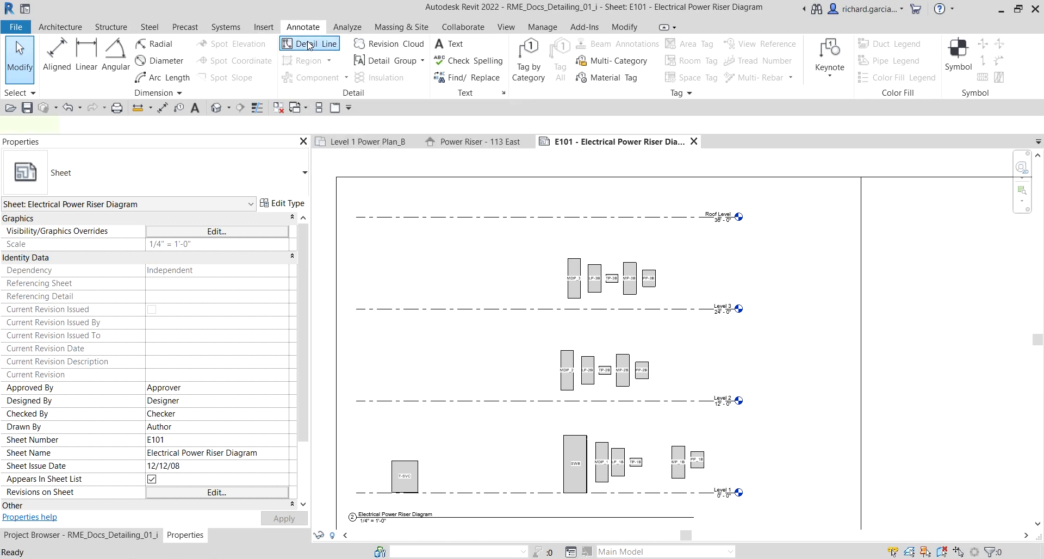
left_click(309, 45)
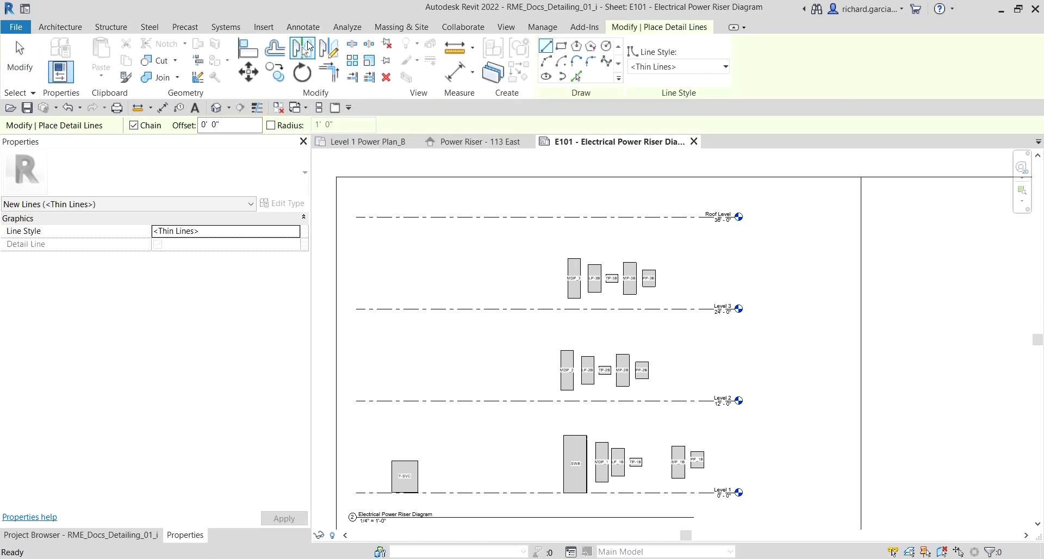
left_click(677, 71)
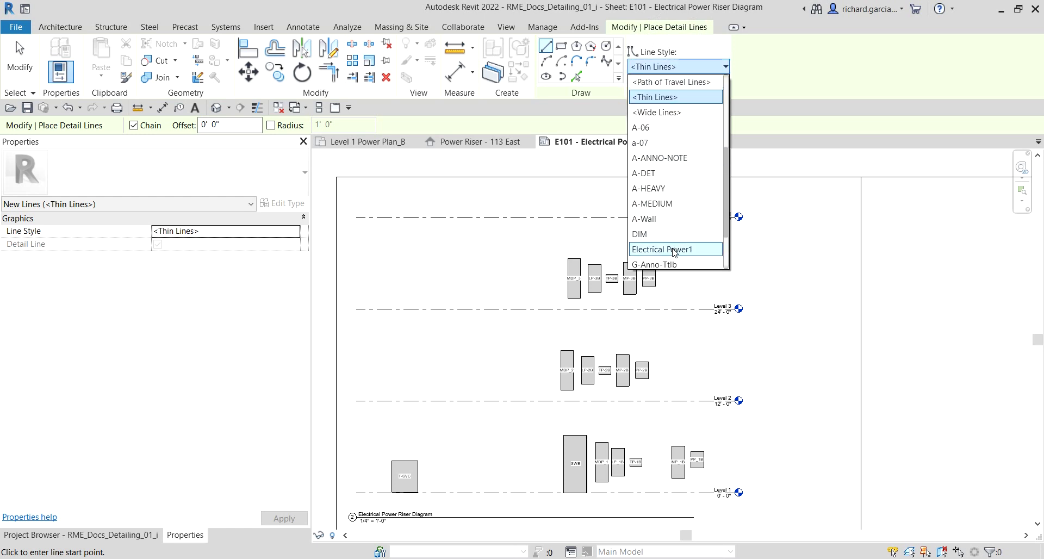
scroll(678, 252, "down", 2)
left_click(684, 186)
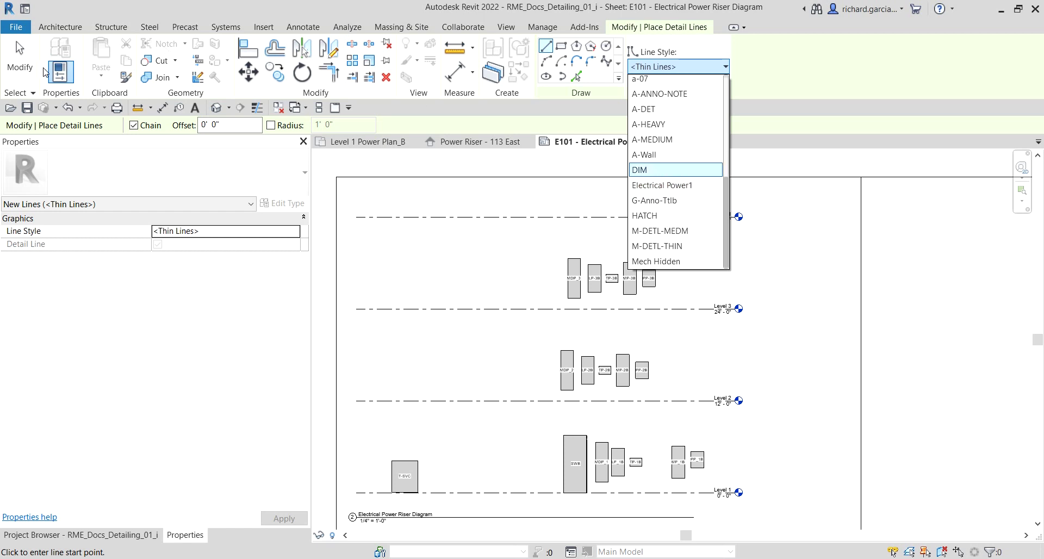
left_click(31, 59)
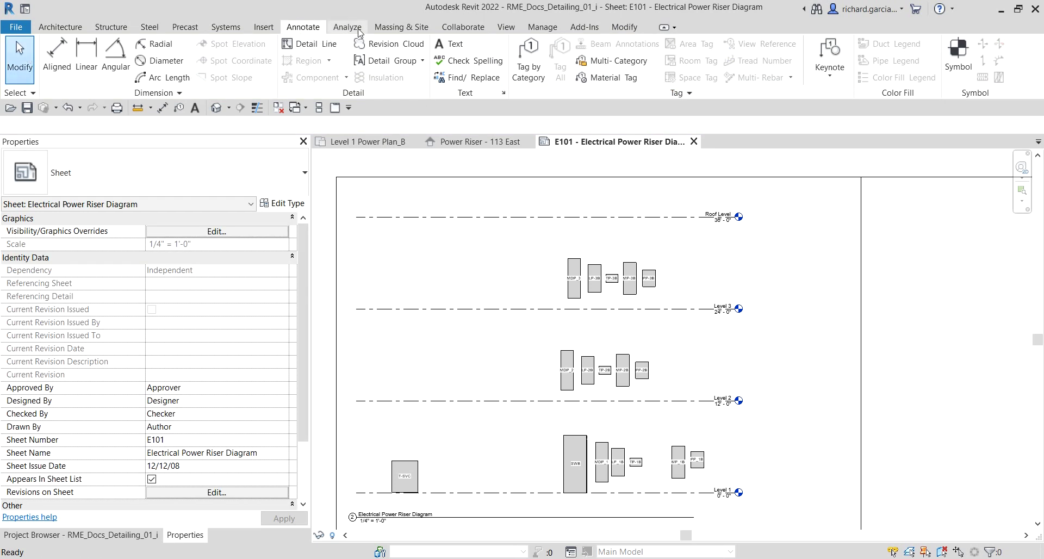
- Rename the Electrical Power1 line style under Lines to Electrical Power and accept the line style settings
left_click(542, 29)
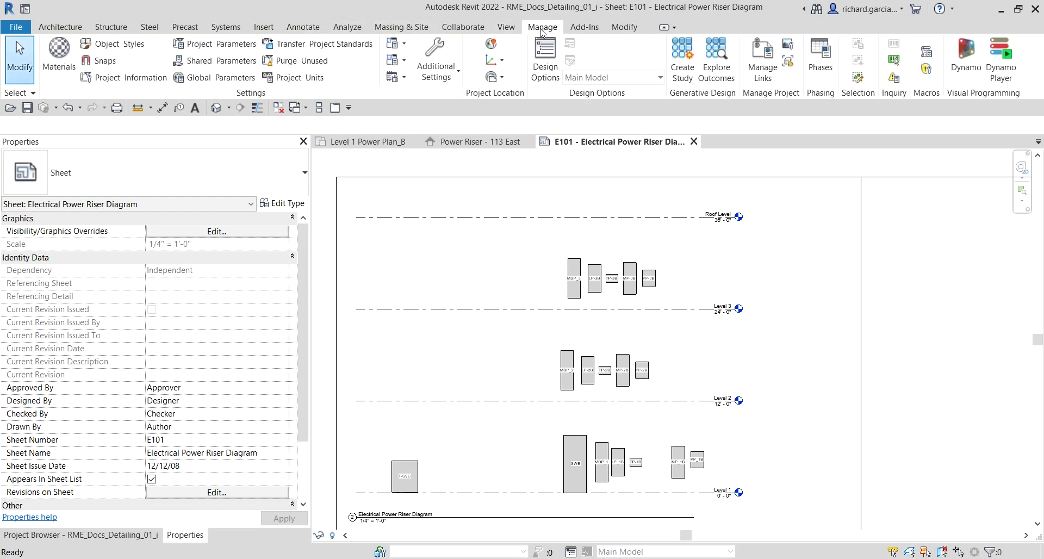
left_click(462, 75)
left_click(460, 101)
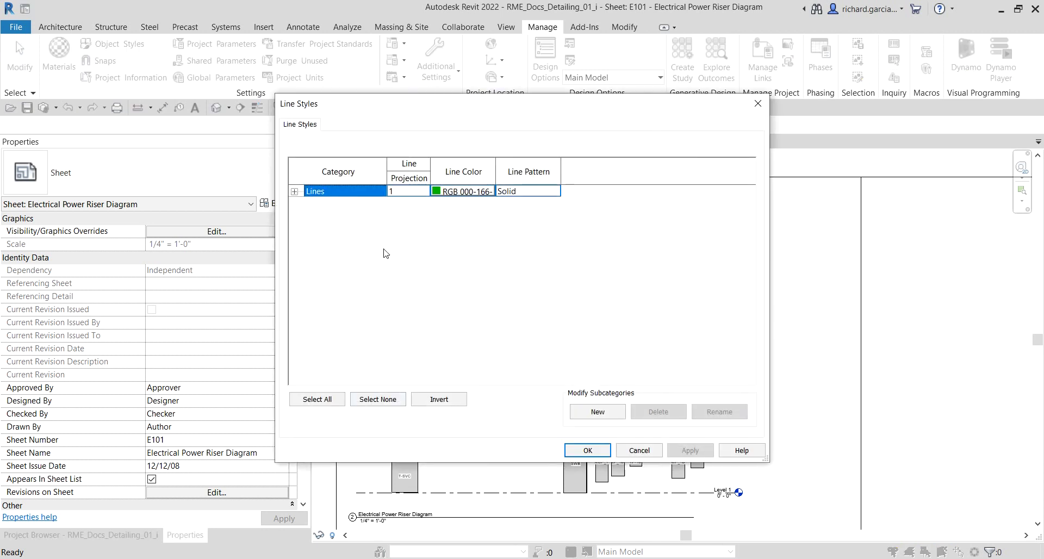
left_click(294, 191)
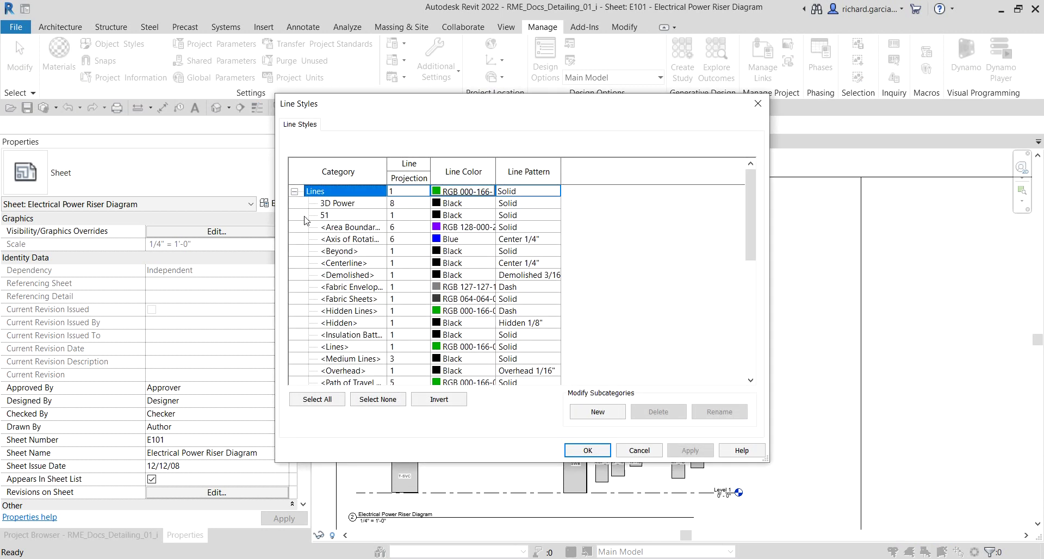
scroll(377, 372, "down", 4)
scroll(378, 372, "down", 3)
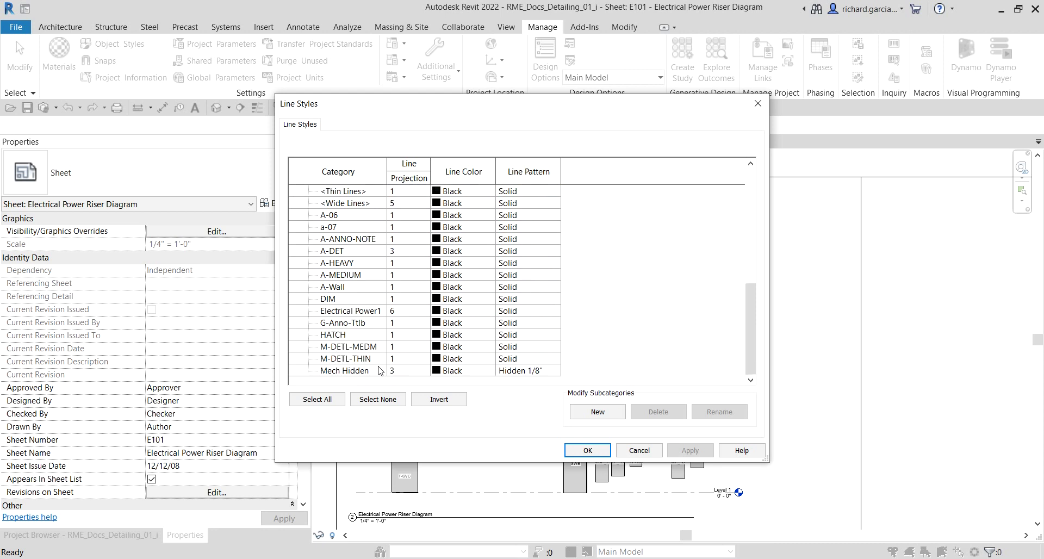
left_click(363, 312)
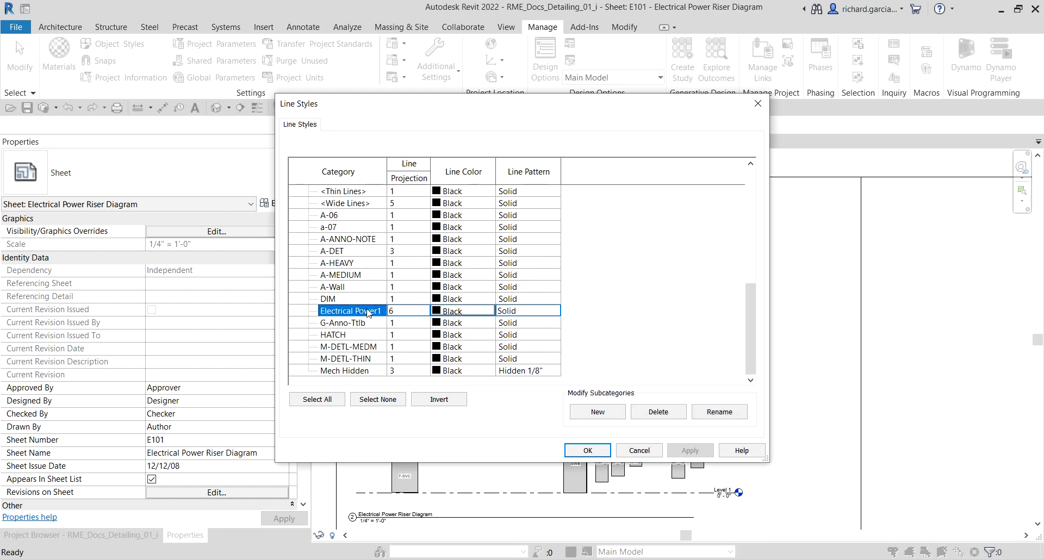
left_click(708, 413)
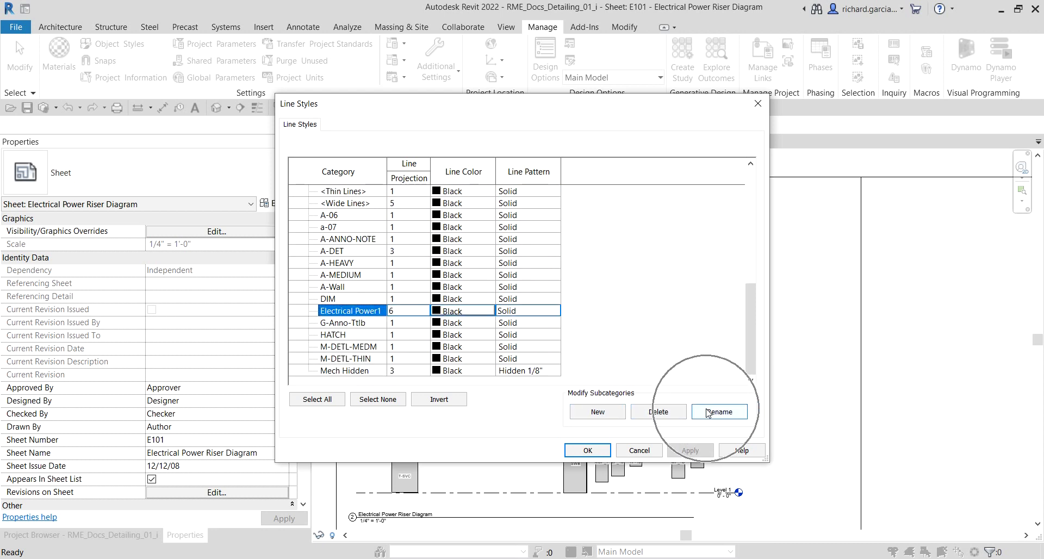
left_click(559, 286)
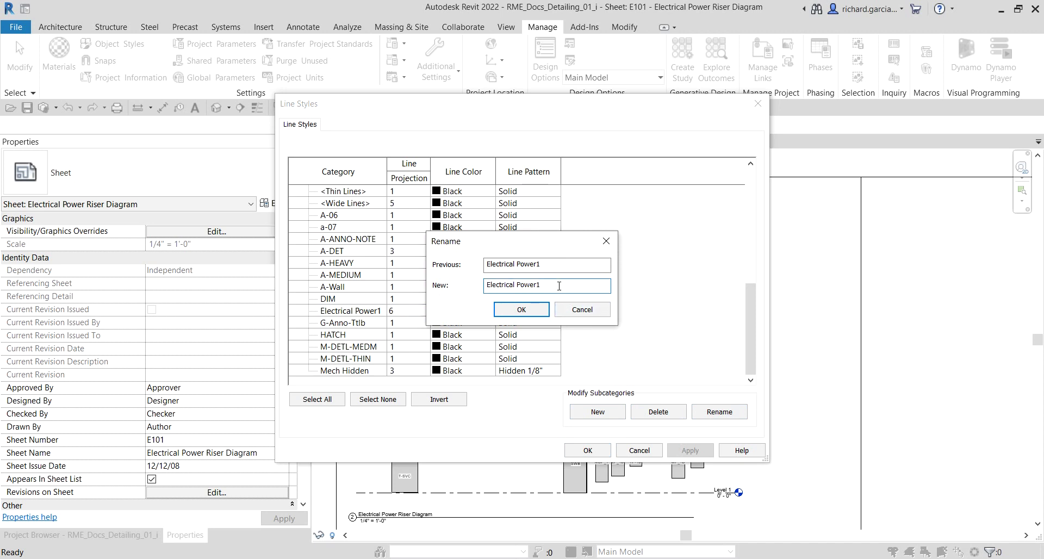
left_click(521, 309)
left_click(590, 451)
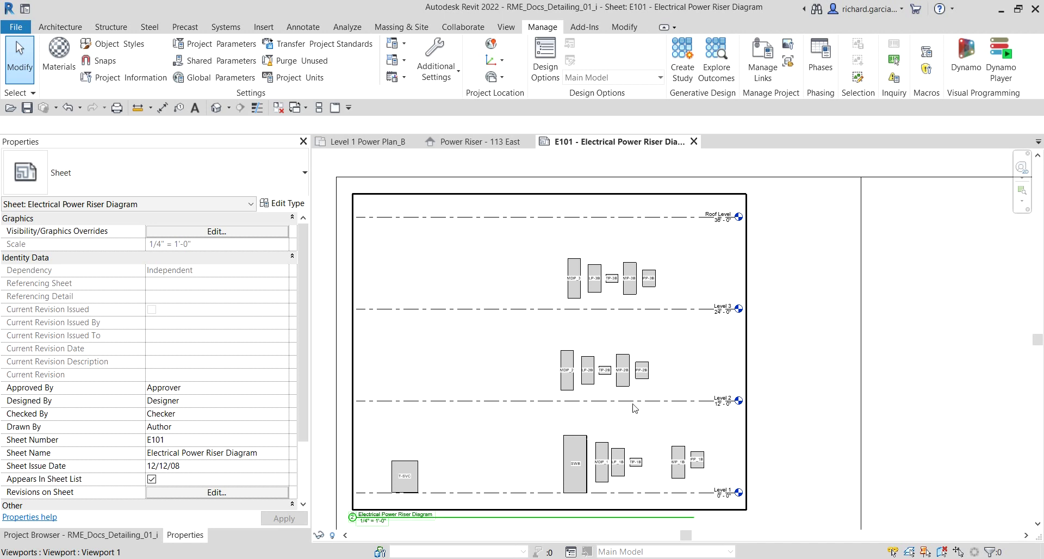
- Start a detail line on the sheet using the Electrical Power line style
left_click(302, 27)
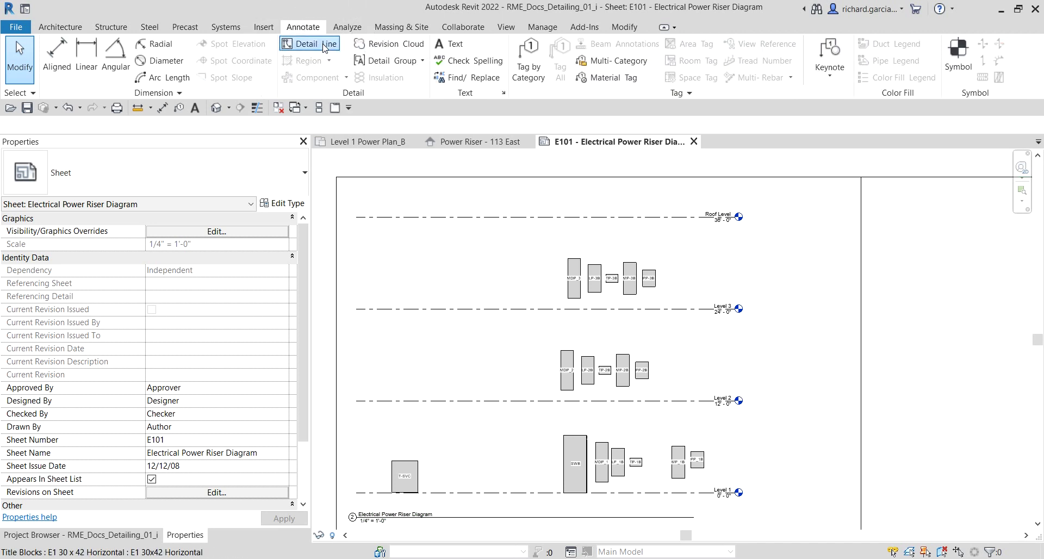
left_click(314, 44)
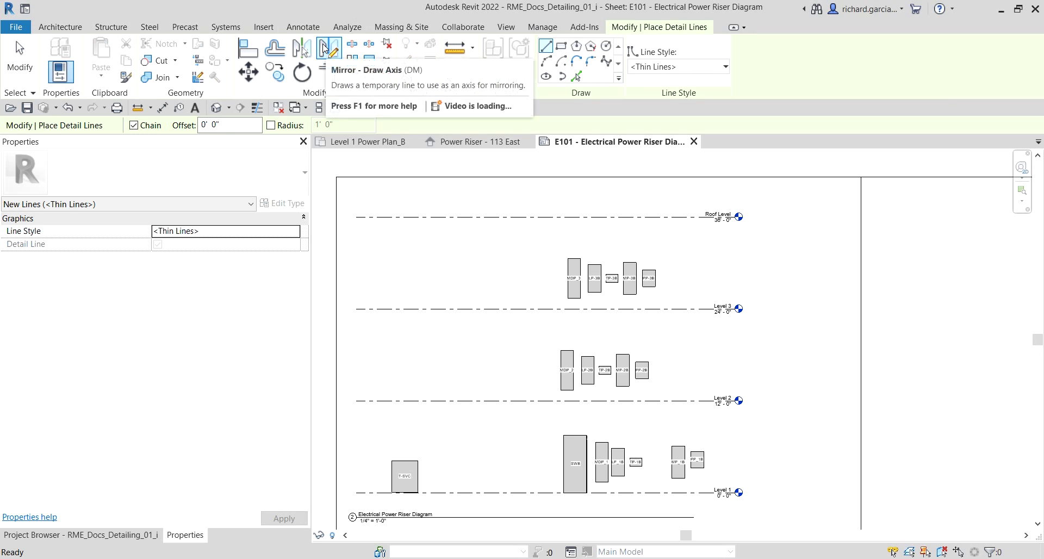
left_click(659, 68)
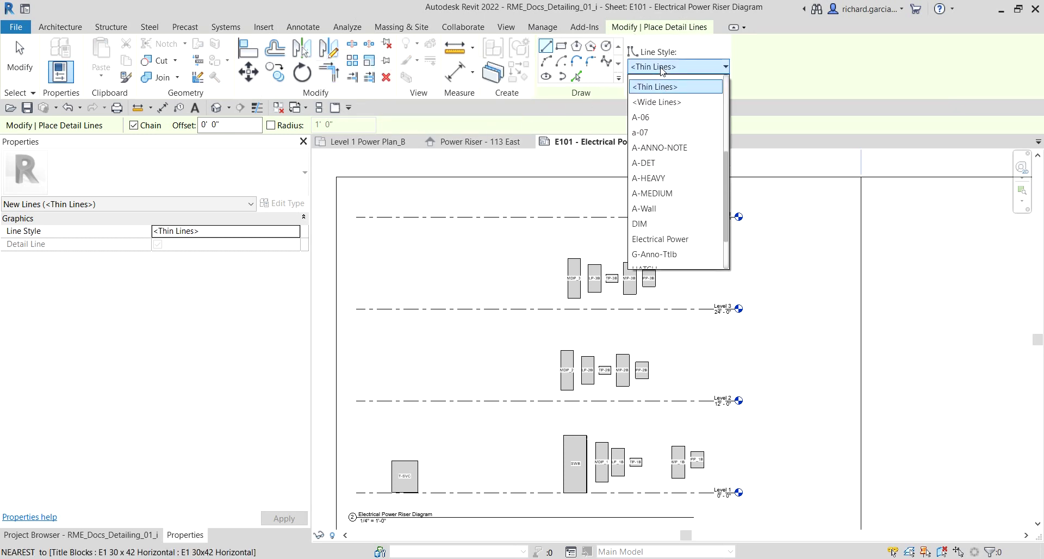
scroll(679, 153, "down", 1)
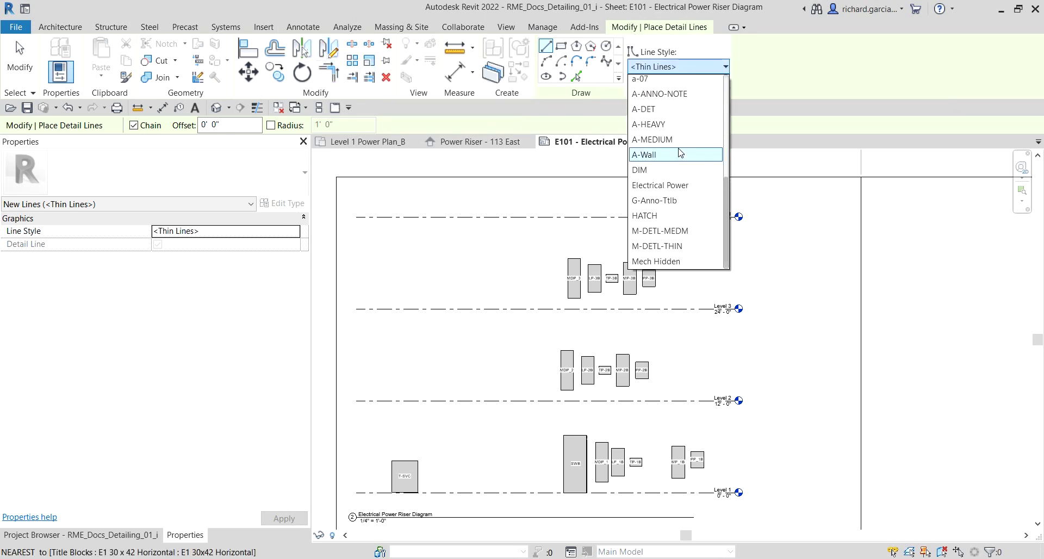
left_click(684, 185)
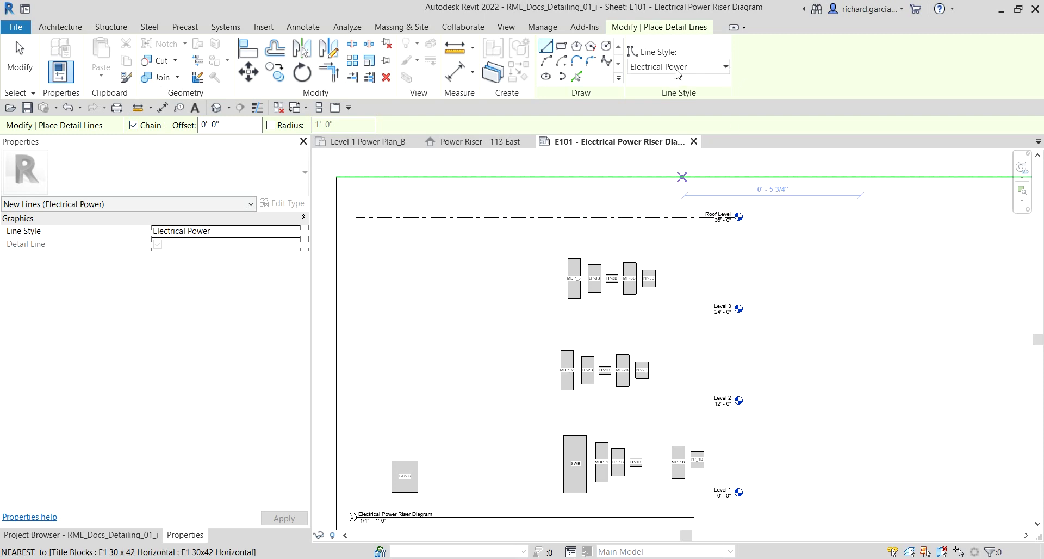
- Draw a vertical detail line about 1/4" down from the bottom edge of the T-SVC block
middle_click_drag(500, 358, 600, 202)
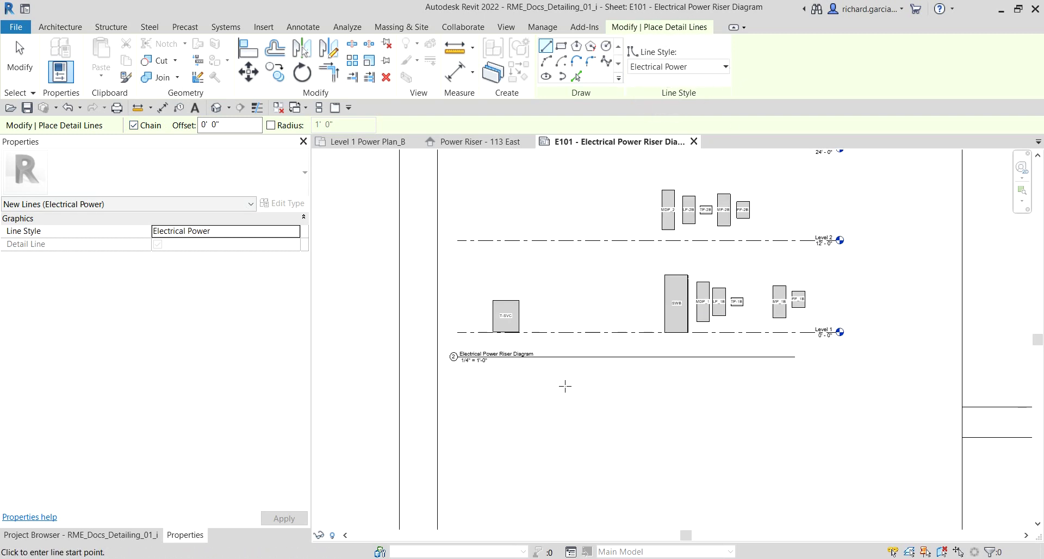
scroll(566, 386, "up", 3)
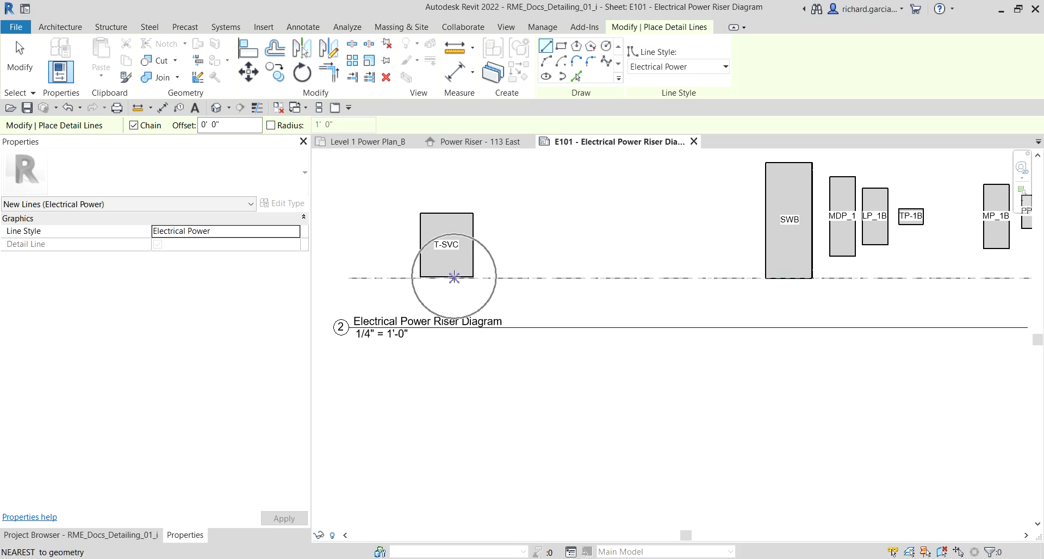
scroll(454, 278, "up", 2)
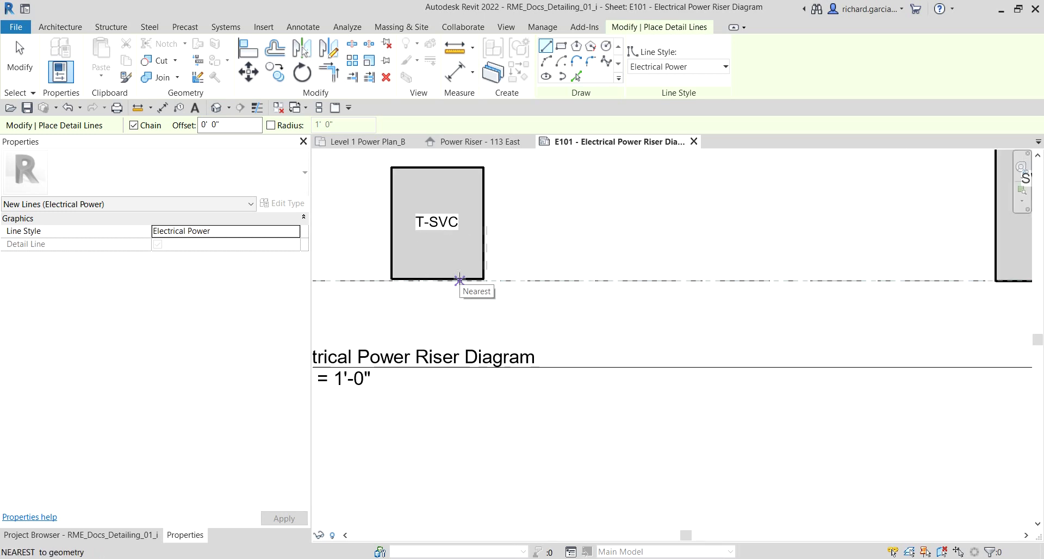
left_click(459, 279)
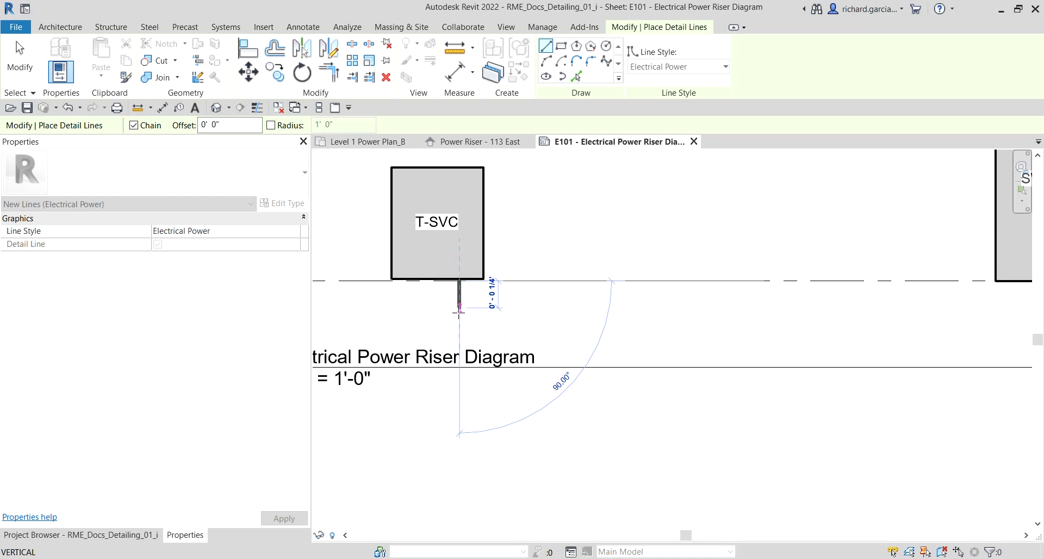
left_click(460, 307)
- Continue the line horizontally until it is beneath the SWB block, take it up to the block's bottom edge, and end the chain
scroll(620, 307, "down", 2)
middle_click_drag(779, 308, 597, 301)
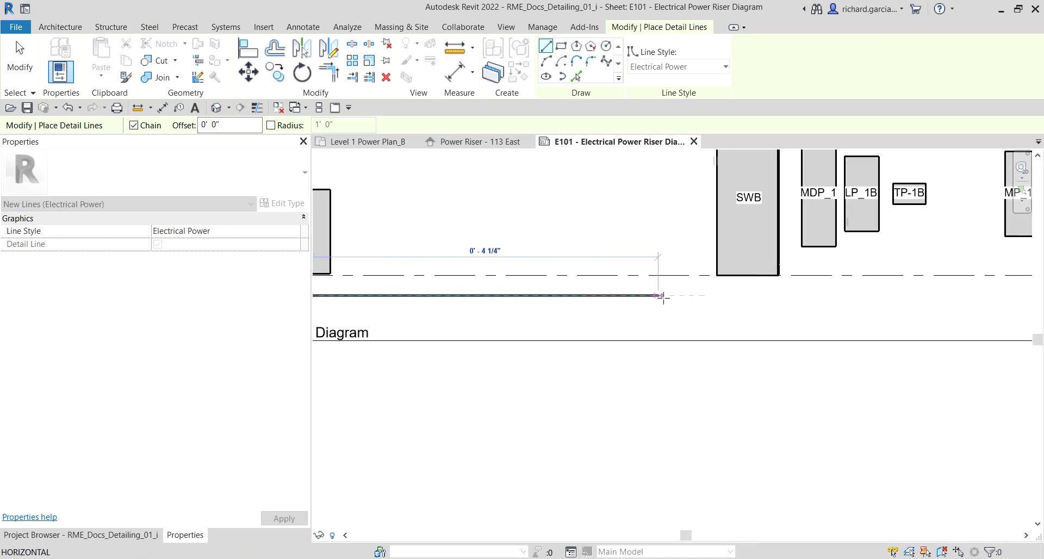
scroll(720, 295, "up", 3)
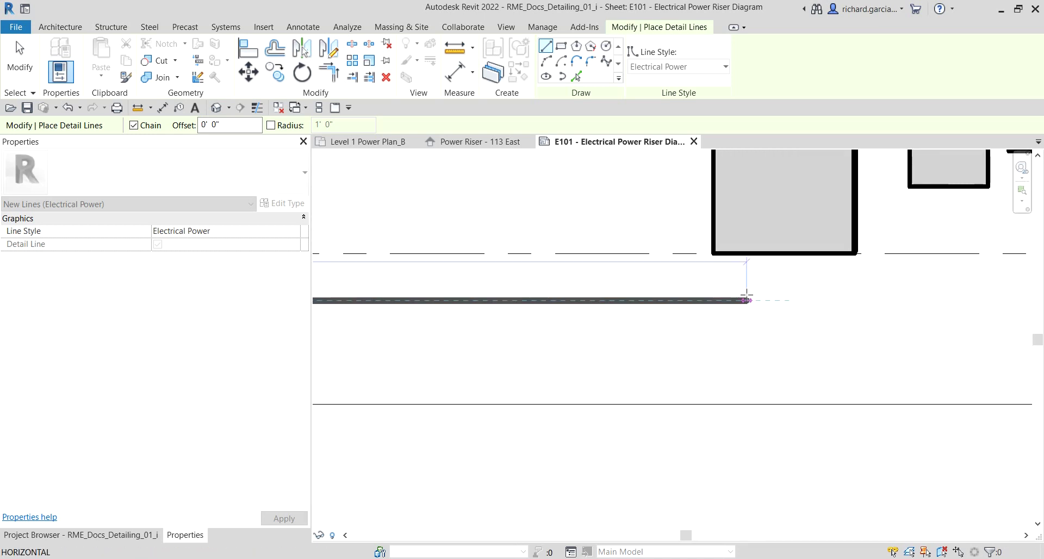
left_click(747, 300)
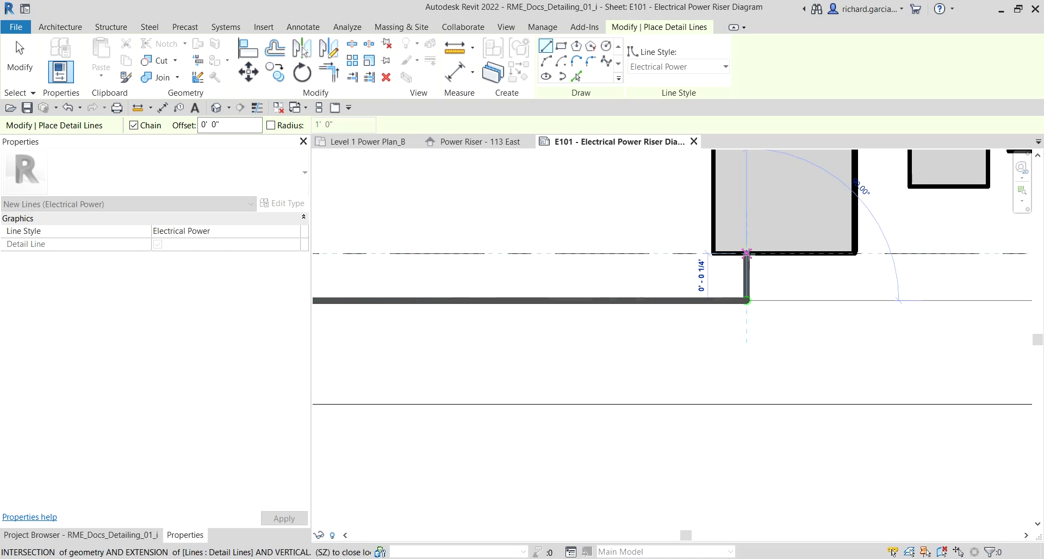
left_click(747, 252)
scroll(748, 254, "down", 3)
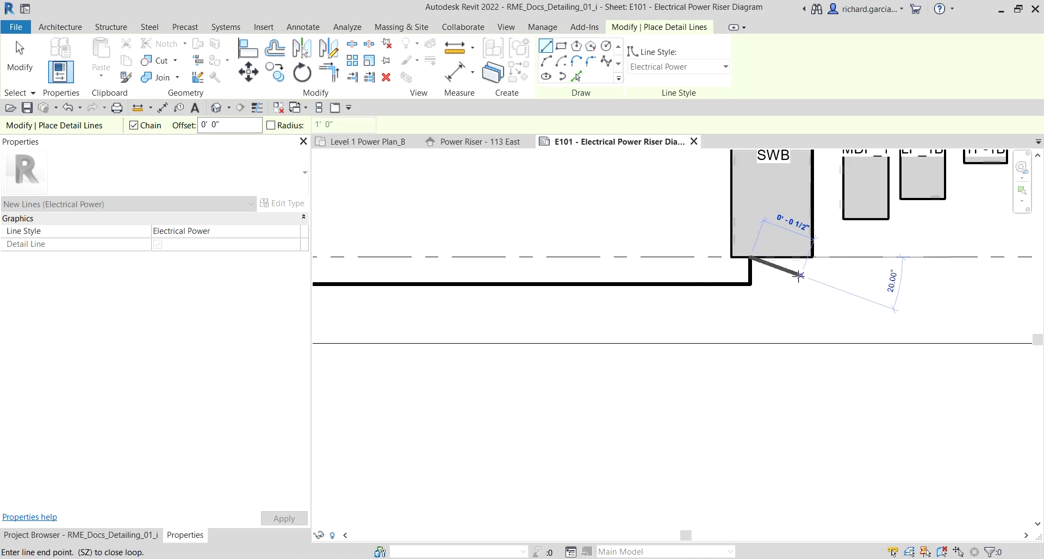
scroll(799, 276, "down", 4)
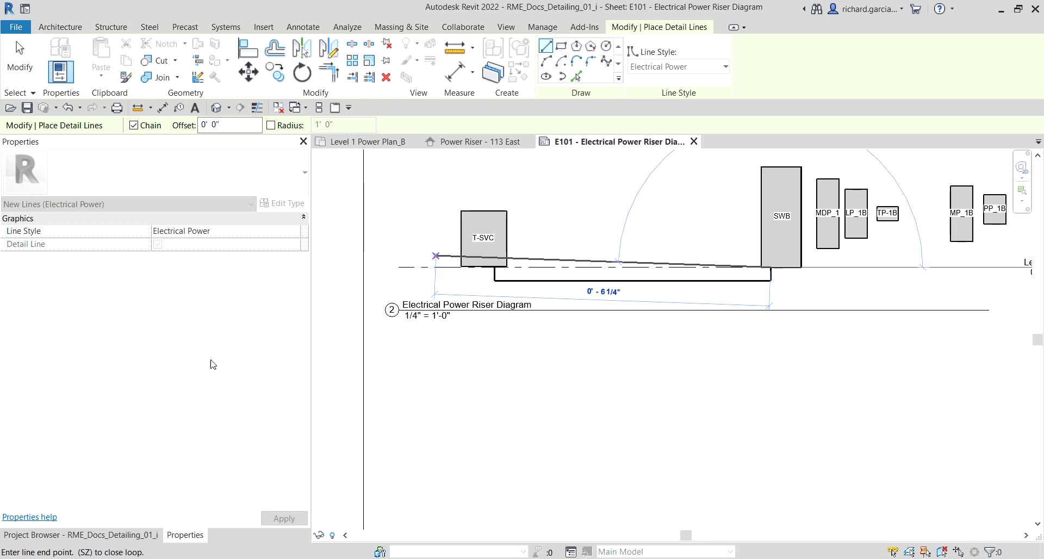
key("Escape")
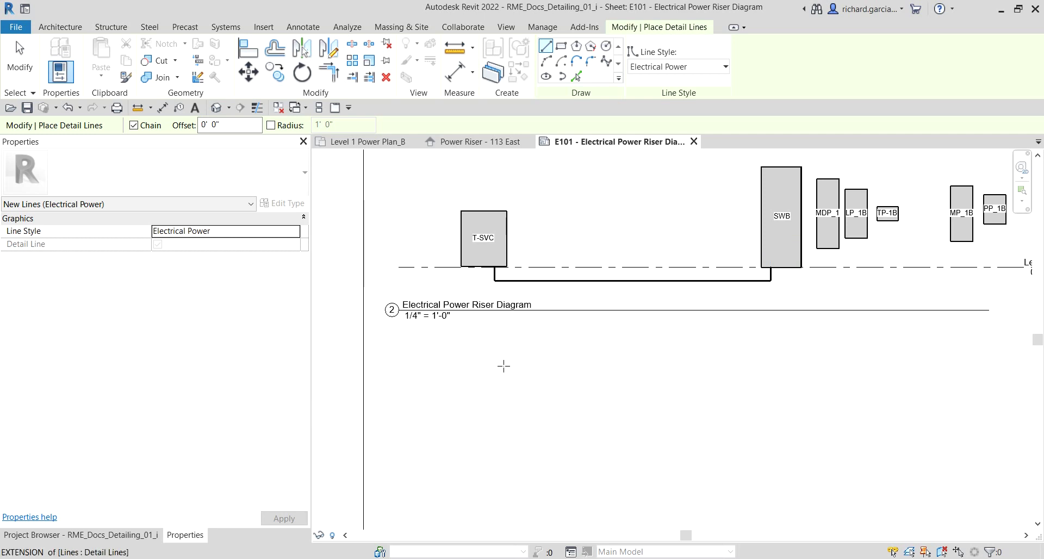
- Draw a vertical detail line from the top edge of the SWB block up to just below the Level 2 line
scroll(684, 307, "down", 2)
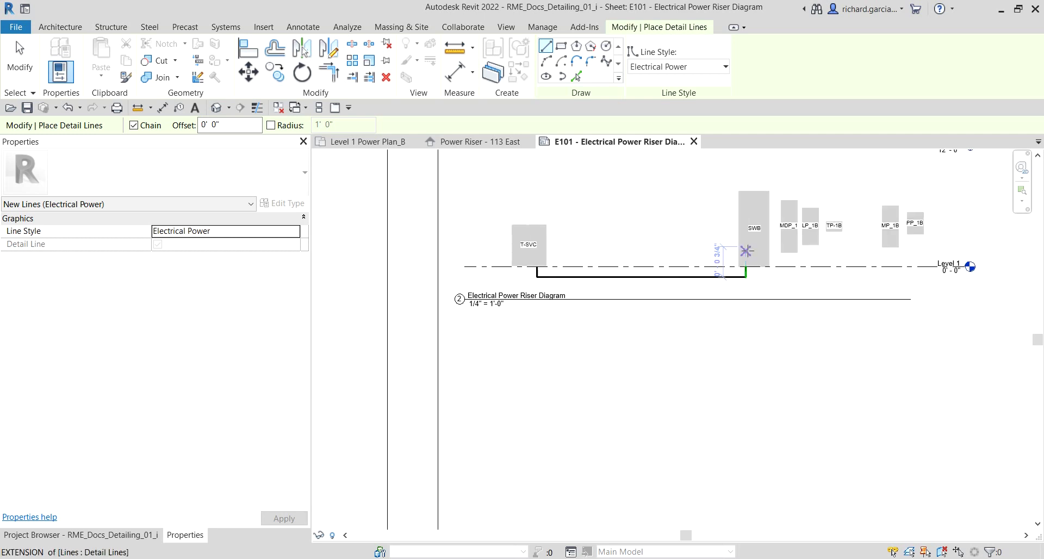
middle_click_drag(739, 309, 590, 393)
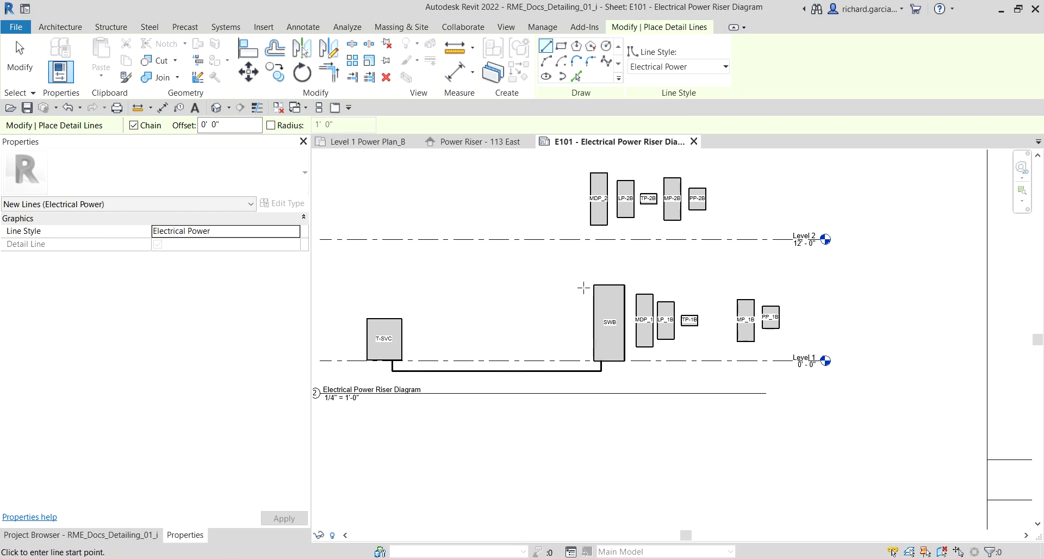
scroll(582, 289, "up", 3)
left_click(624, 279)
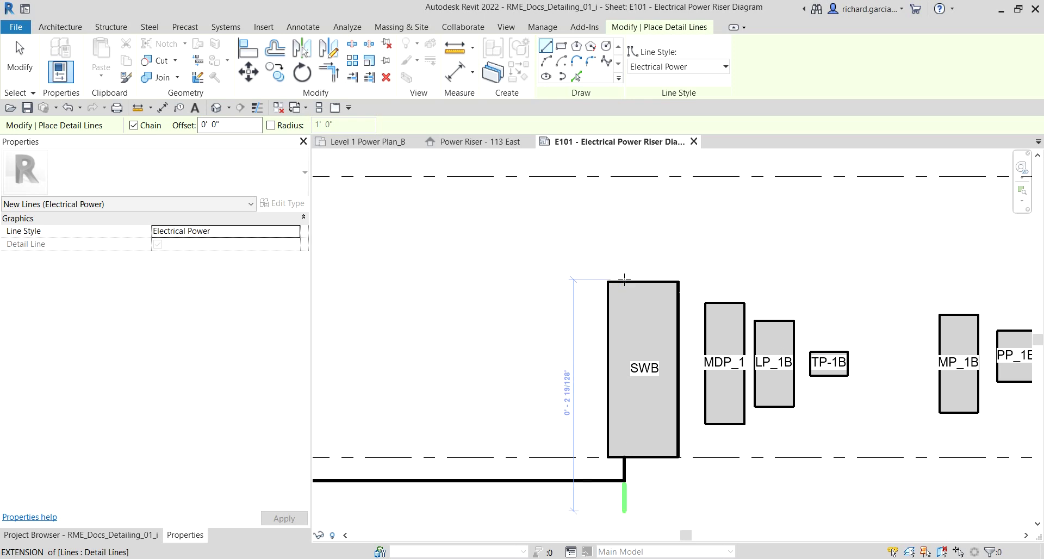
scroll(624, 280, "up", 3)
left_click(626, 283)
scroll(627, 283, "down", 1)
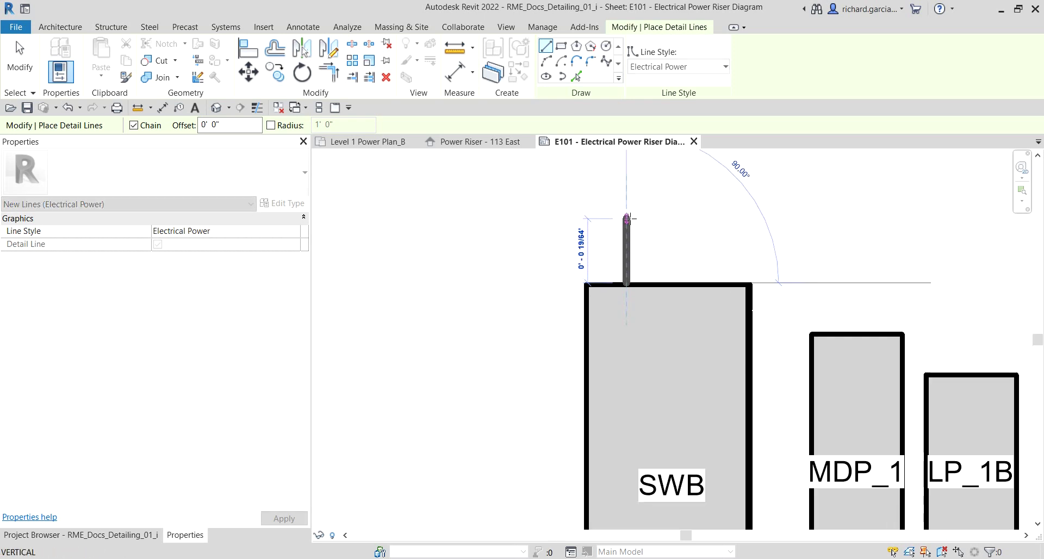
scroll(632, 305, "down", 1)
middle_click_drag(632, 305, 626, 289)
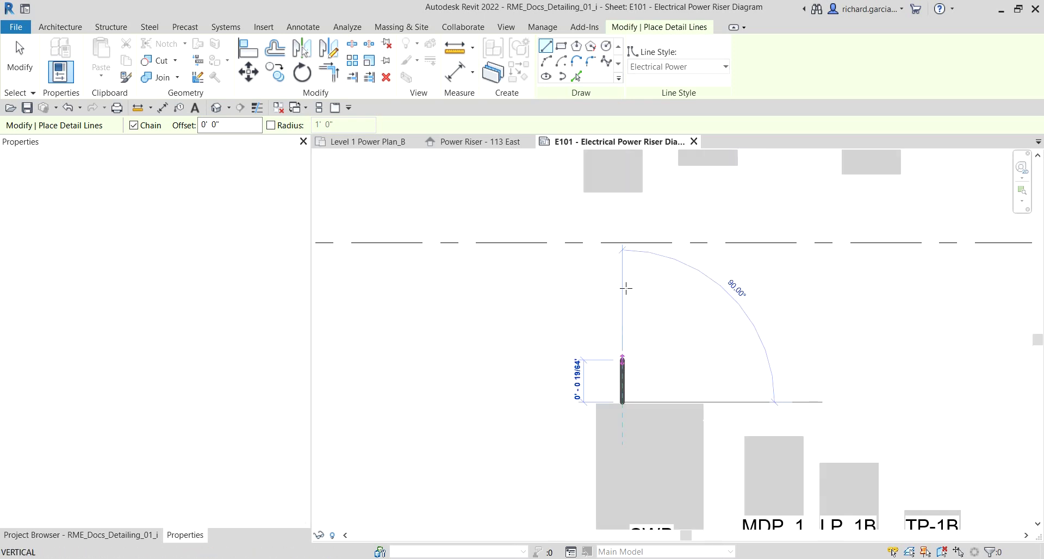
left_click(622, 260)
- Continue the chain horizontally left past the MDP_2 block, then vertically up to just below the Level 3 line
middle_click_drag(540, 266, 587, 365)
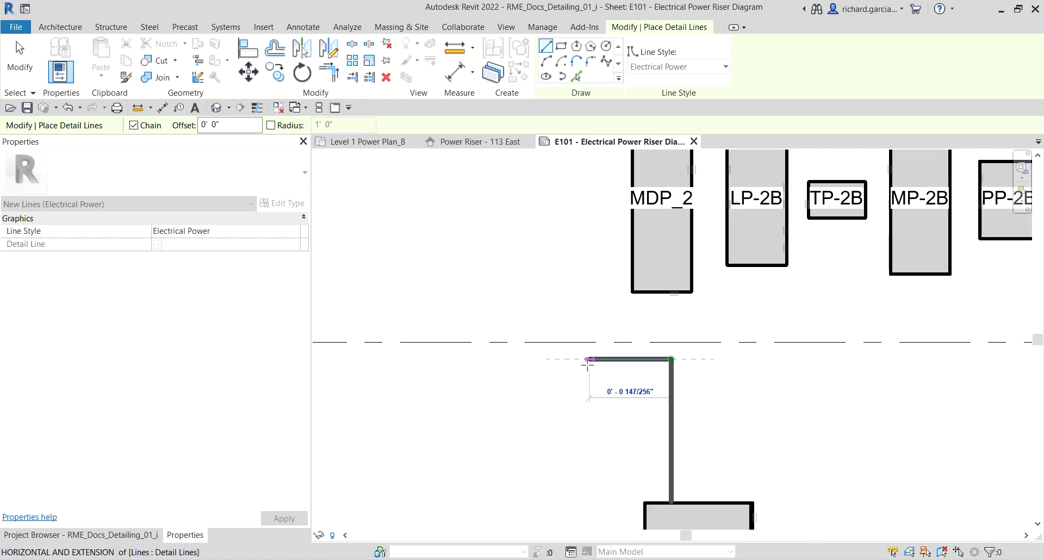
left_click(571, 359)
scroll(587, 337, "down", 2)
middle_click_drag(584, 246, 564, 365)
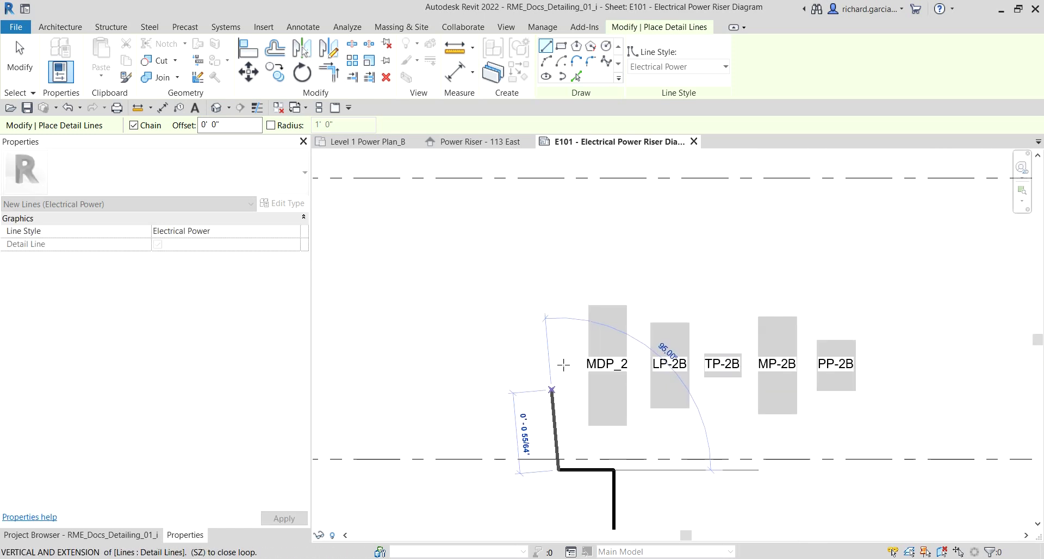
middle_click_drag(572, 245, 556, 334)
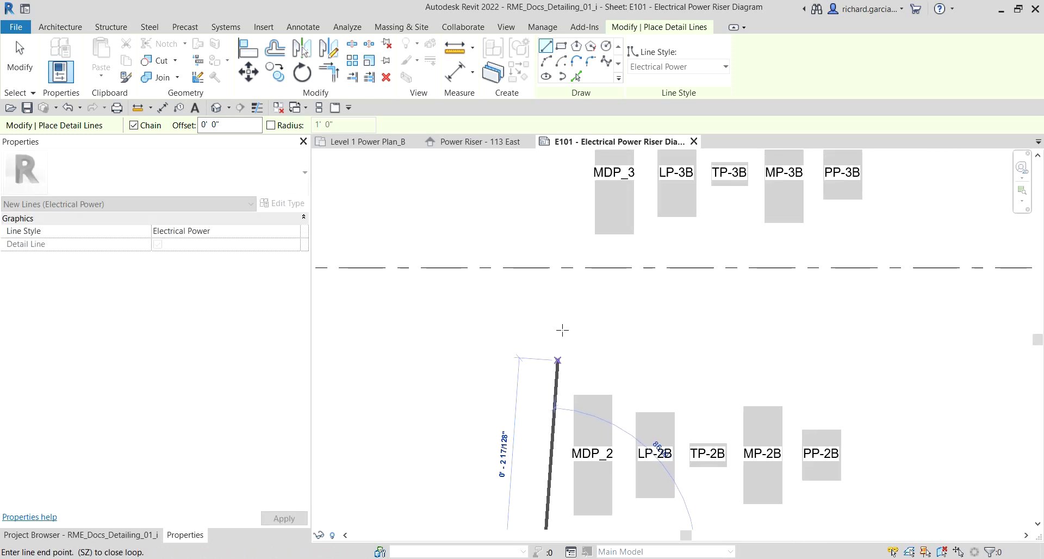
left_click(545, 279)
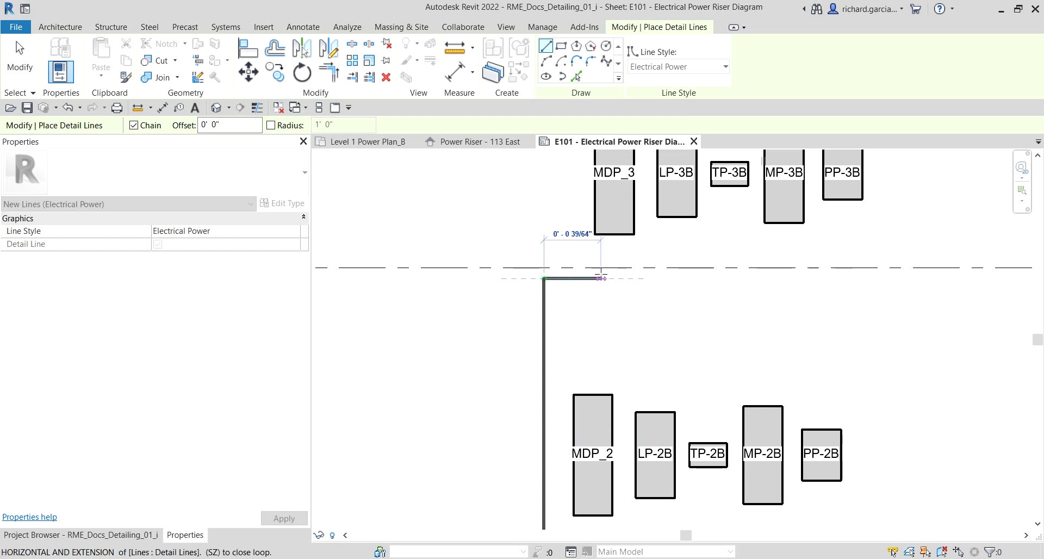
- Run the line about 5/8" right beneath MDP_3, take it about 1/2" up to the block's bottom edge, and end the chain
left_click(603, 278)
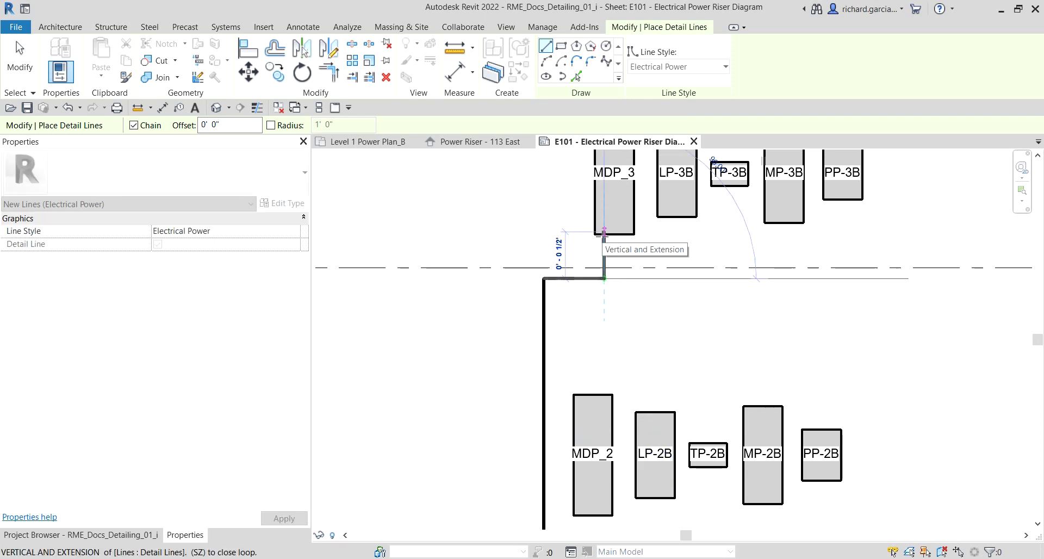
left_click(604, 232)
key("Escape")
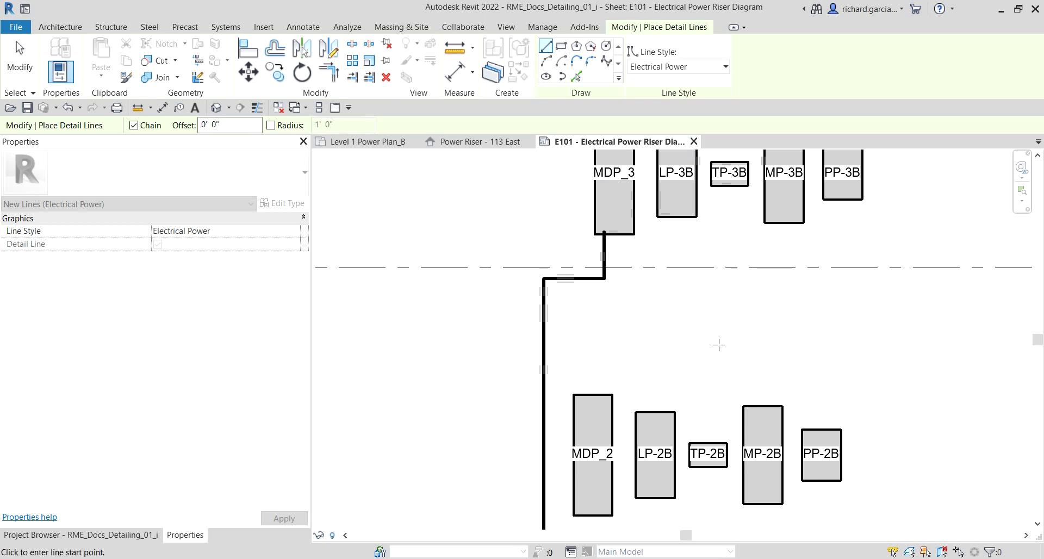
- Shorten the vertical segment under MDP_3 so its upper end meets the block's bottom edge
scroll(605, 234, "up", 6)
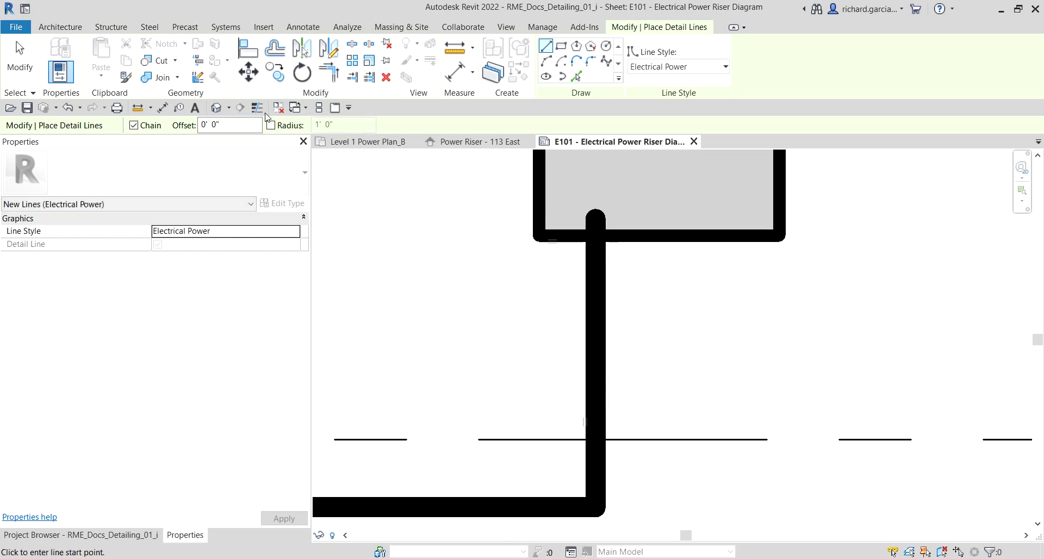
left_click(19, 57)
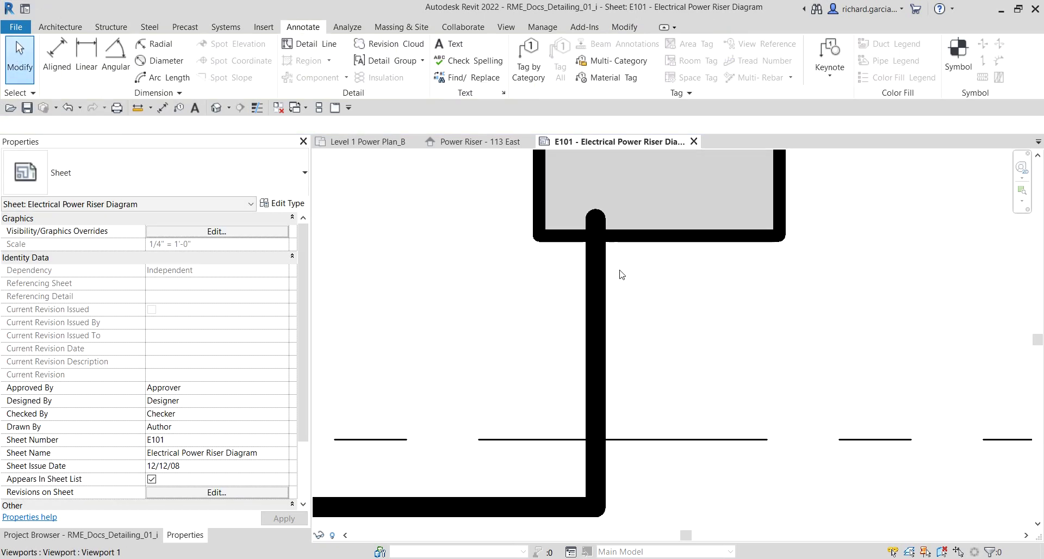
left_click(599, 263)
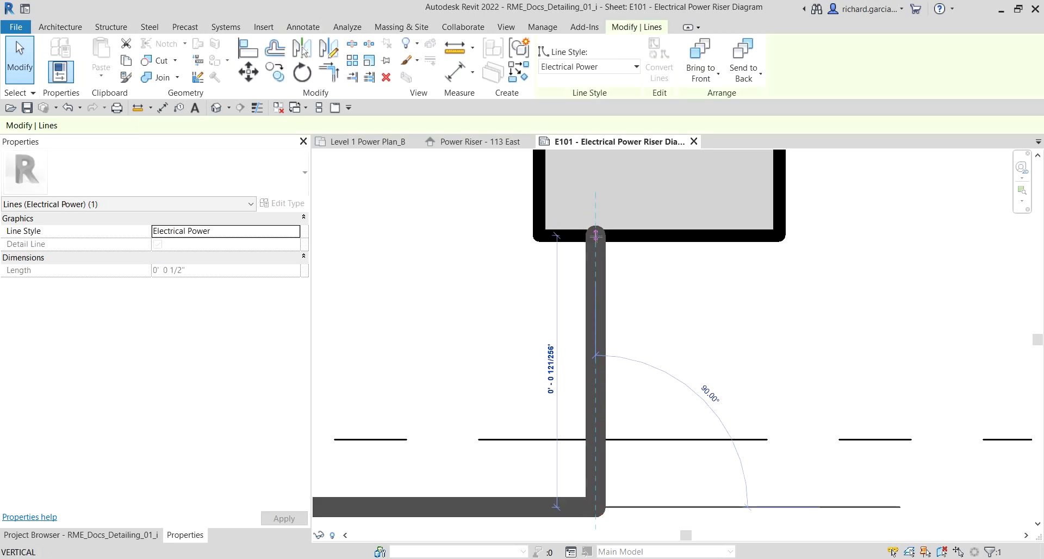
left_click_drag(595, 236, 596, 237)
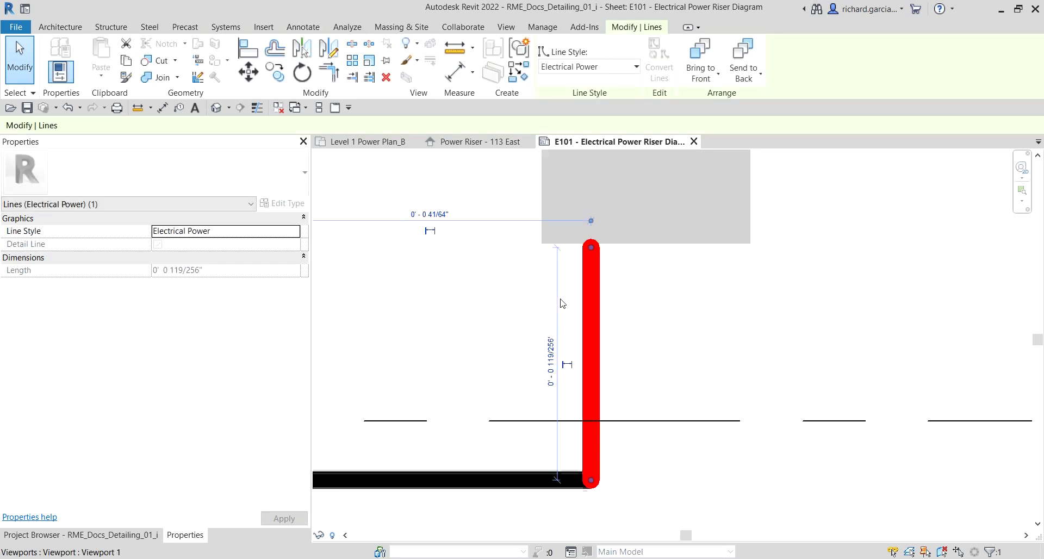
scroll(563, 304, "down", 3)
key("Escape")
- Offset a copy of the vertical line above SWB 1/8" to the right
scroll(569, 296, "down", 2)
scroll(672, 270, "up", 1)
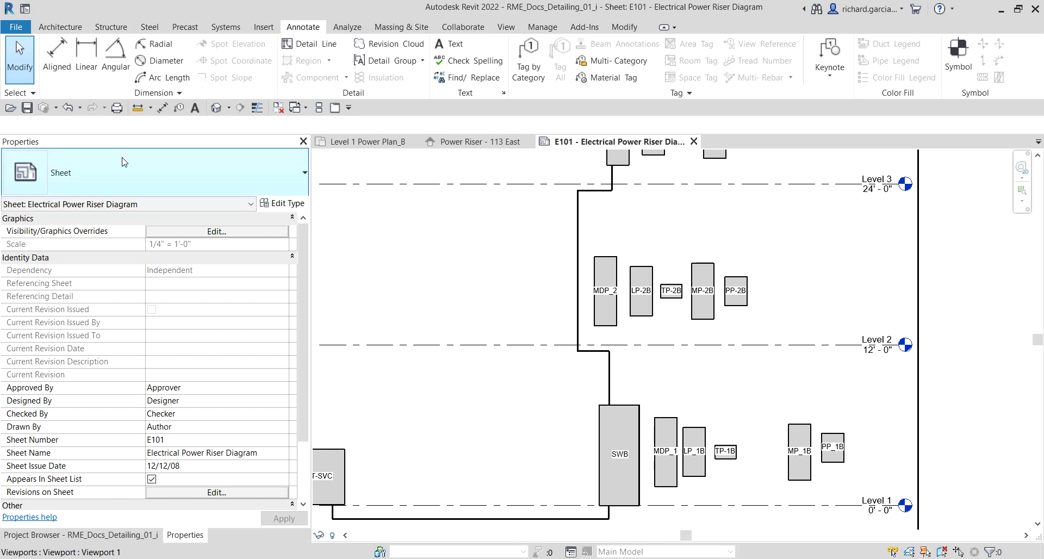
middle_click_drag(641, 403, 615, 392)
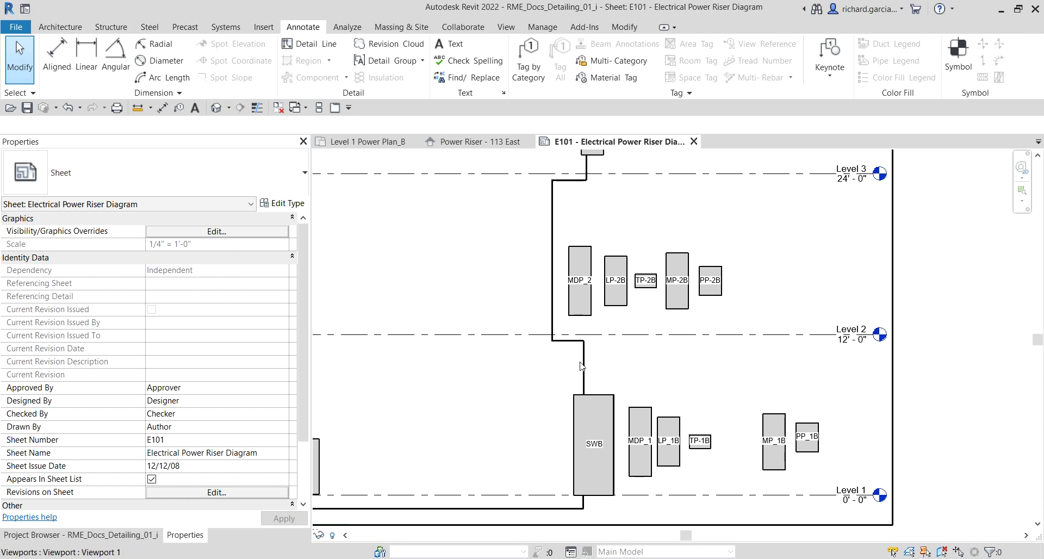
scroll(582, 366, "up", 5)
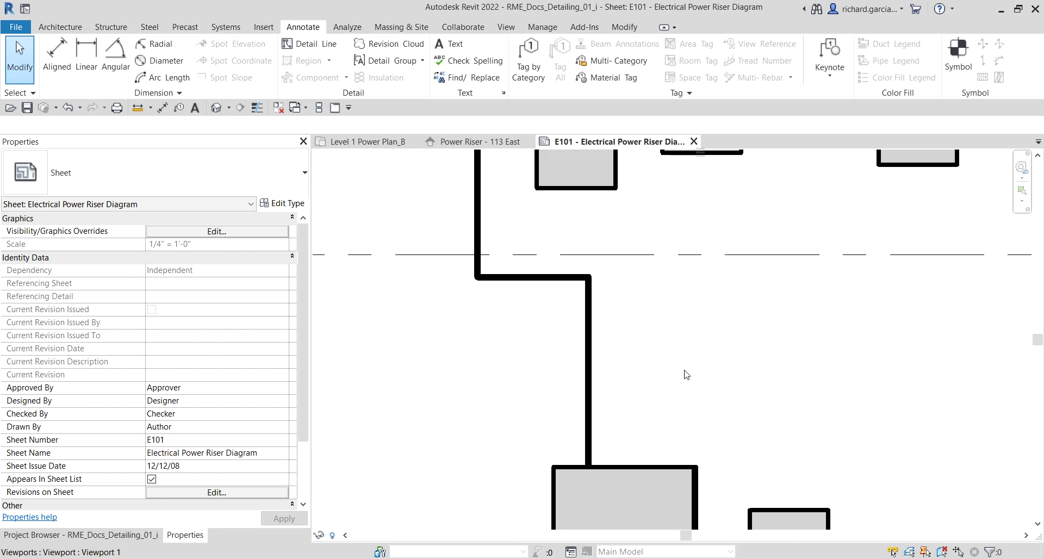
left_click(623, 29)
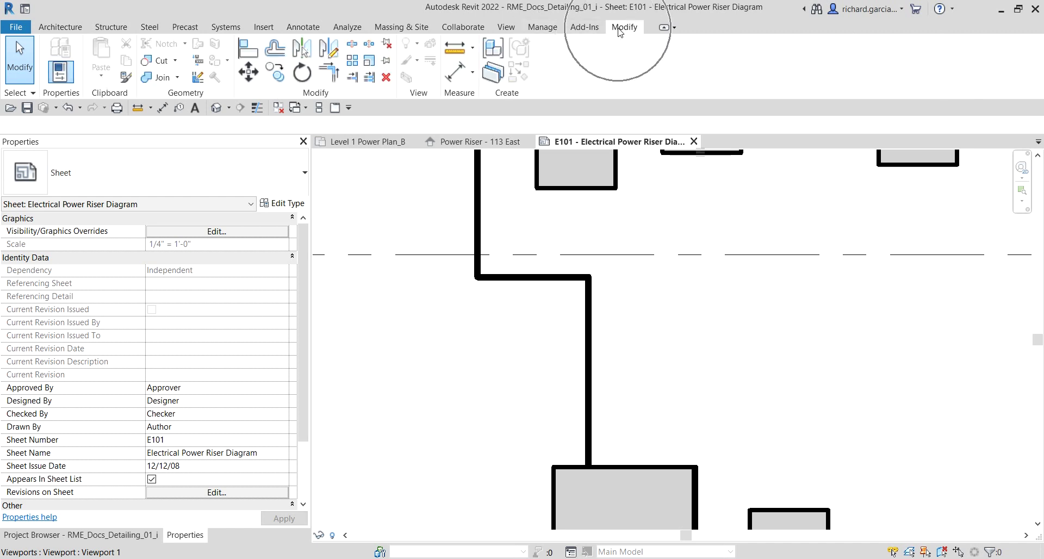
left_click(275, 49)
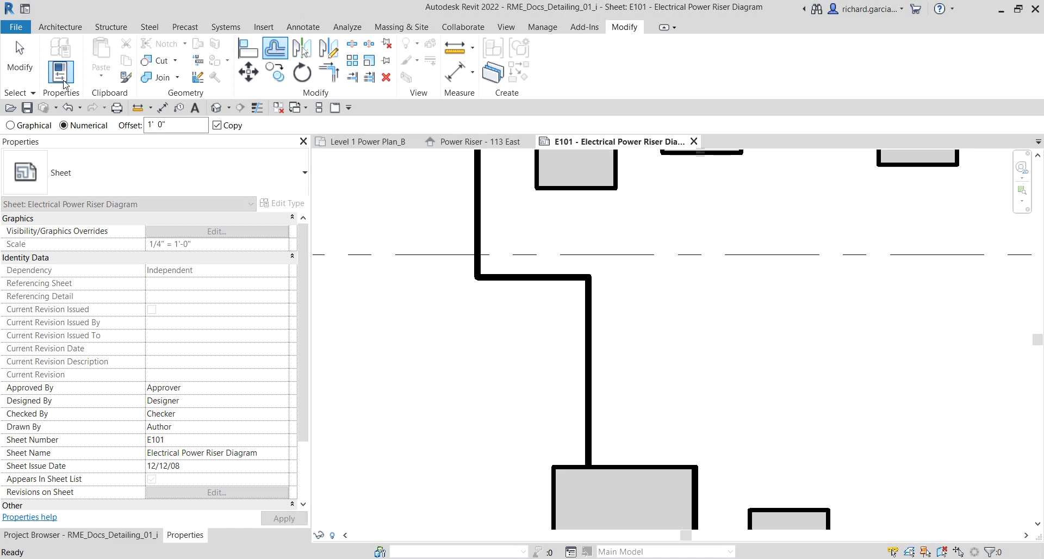
left_click(171, 125)
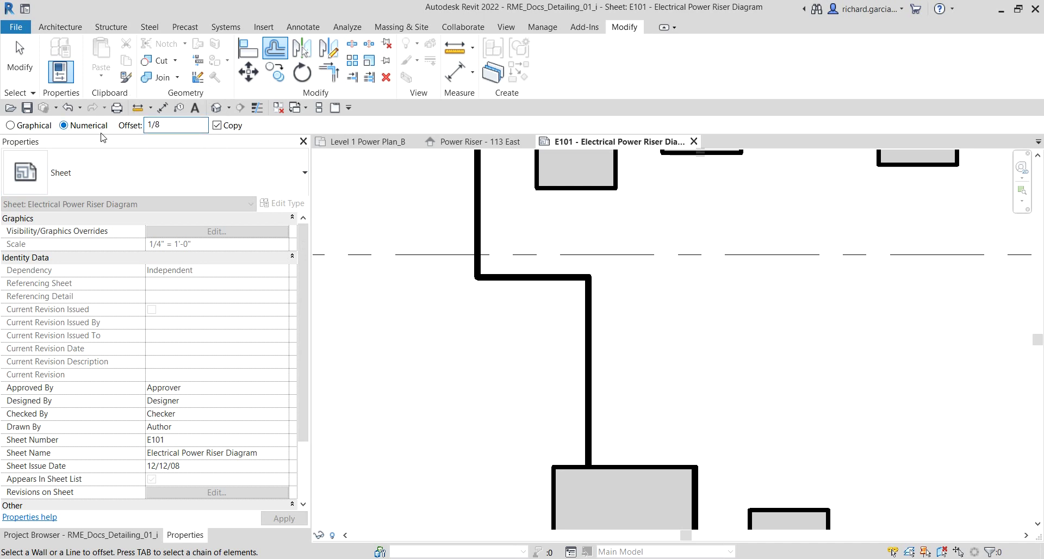
middle_click_drag(636, 354, 602, 361)
key("ctrl")
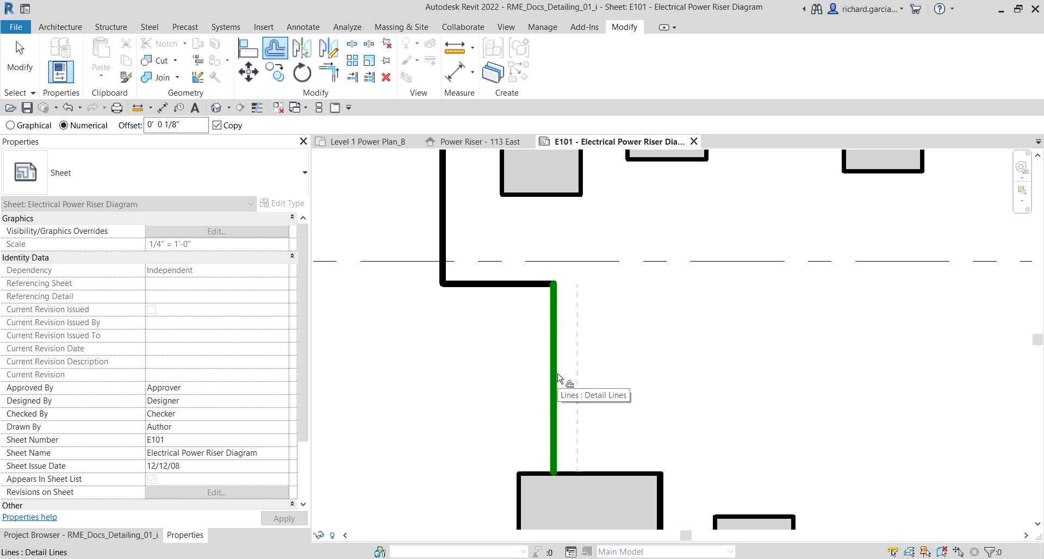
key("ctrl")
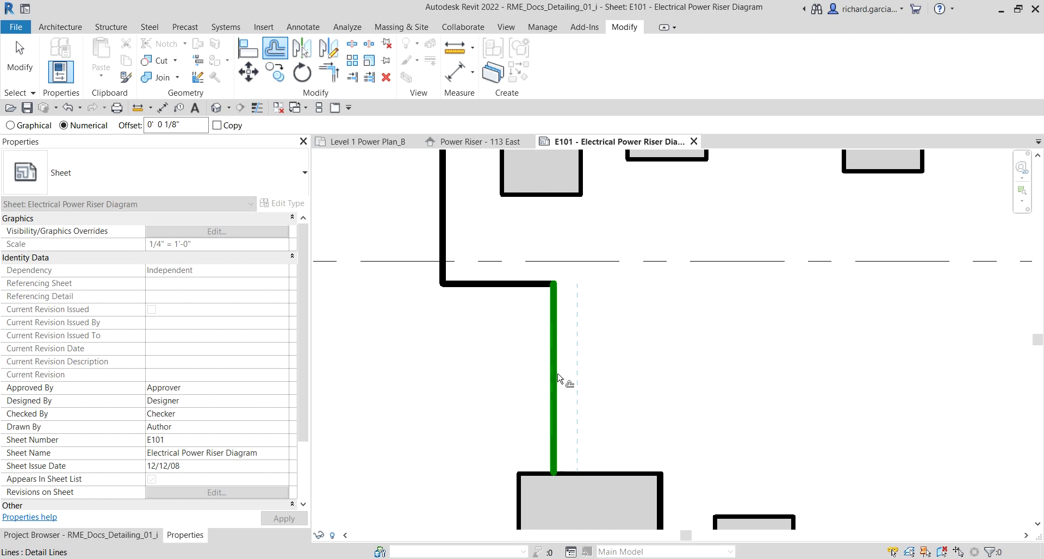
left_click(559, 376)
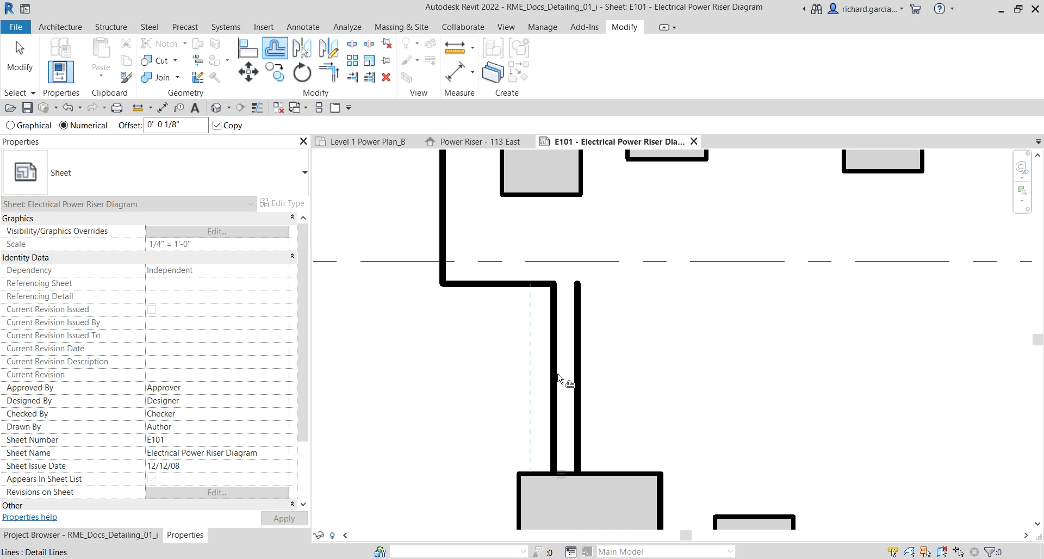
- Offset a copy of the horizontal segment below Level 2 upward by 1/8", meeting the copied vertical line
middle_click_drag(559, 378, 536, 327)
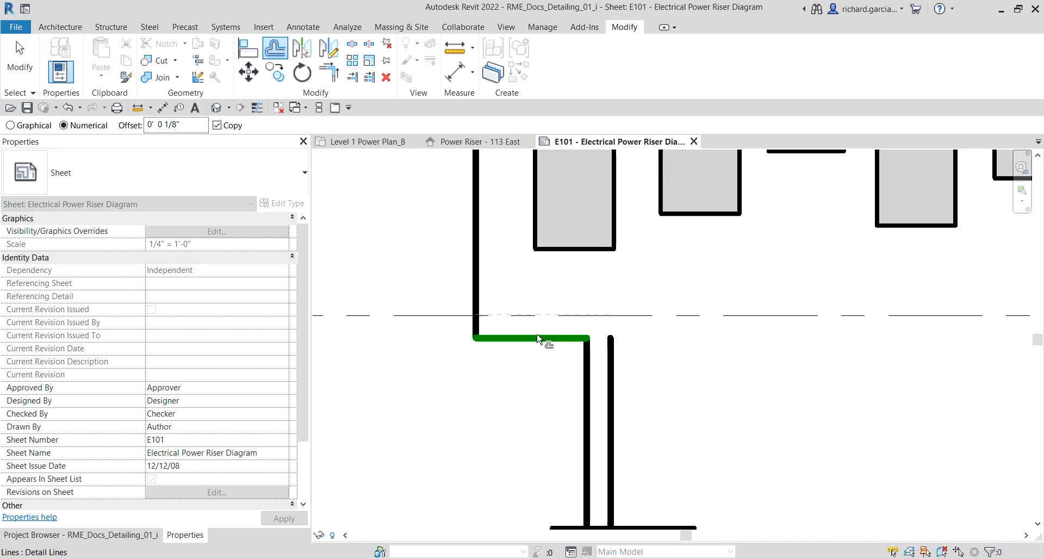
key("ctrl")
left_click(535, 338)
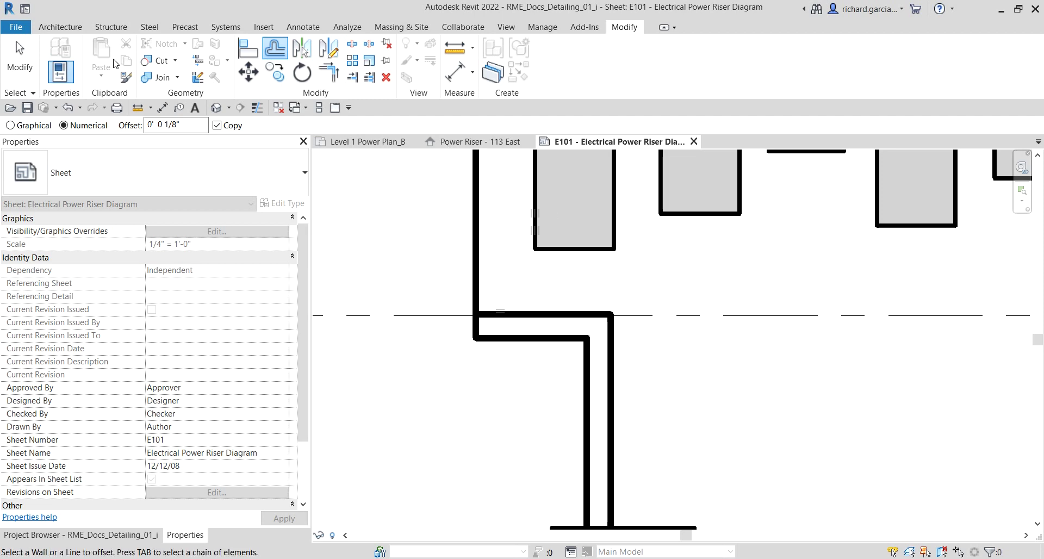
- Create a similar detail line from the bottom edge of MDP_2 down to just above the copied horizontal line
left_click(25, 62)
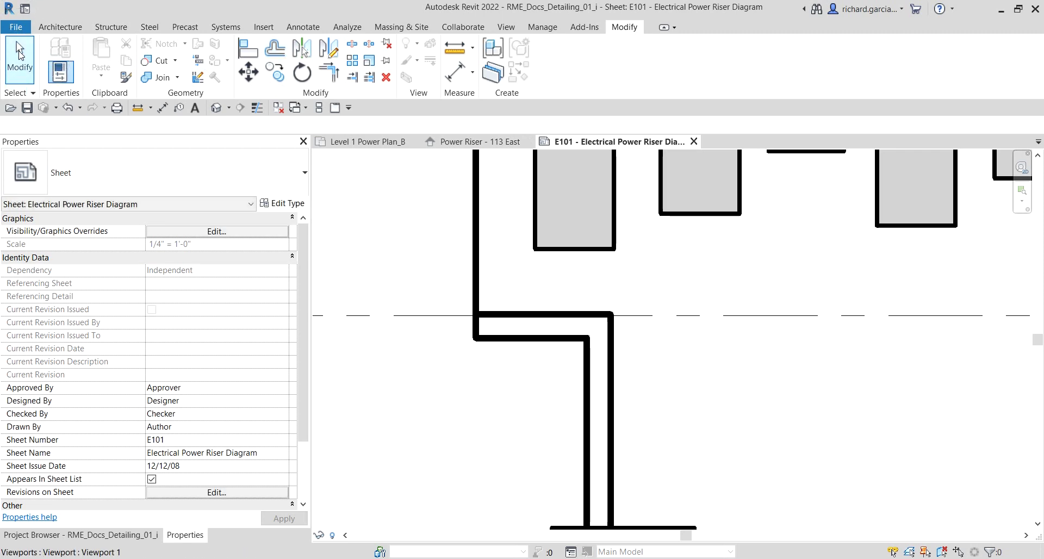
left_click(541, 314)
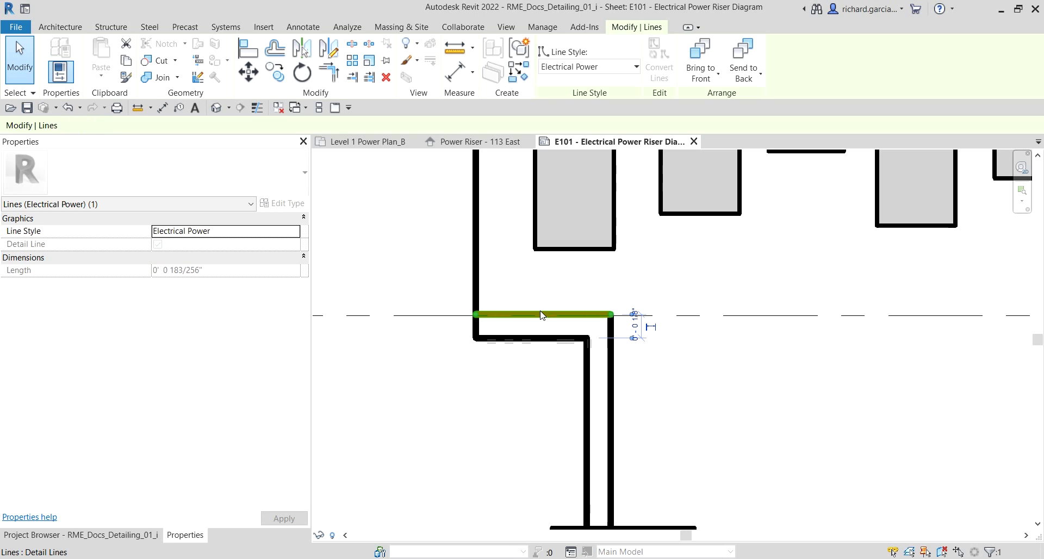
right_click(542, 315)
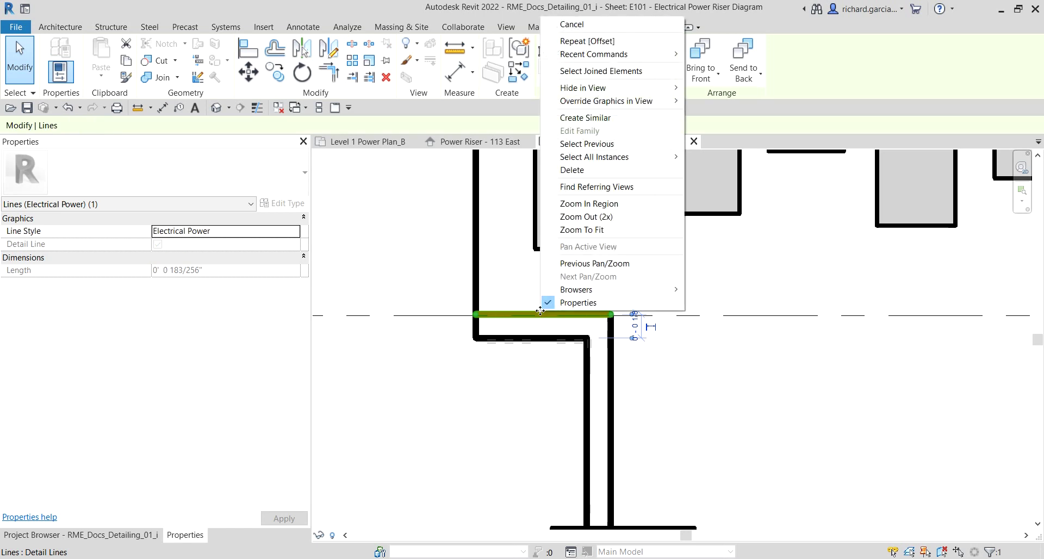
left_click(587, 119)
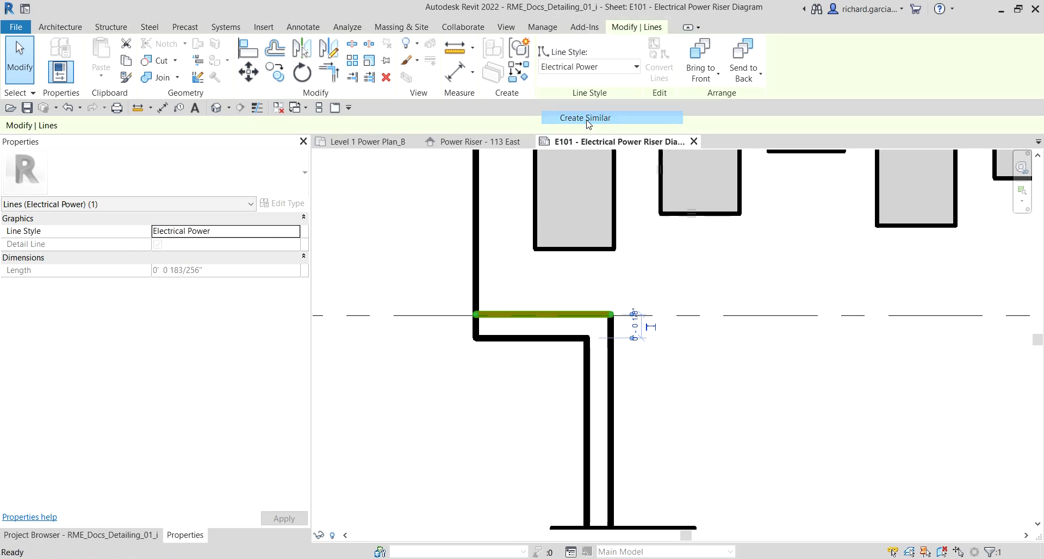
left_click(551, 250)
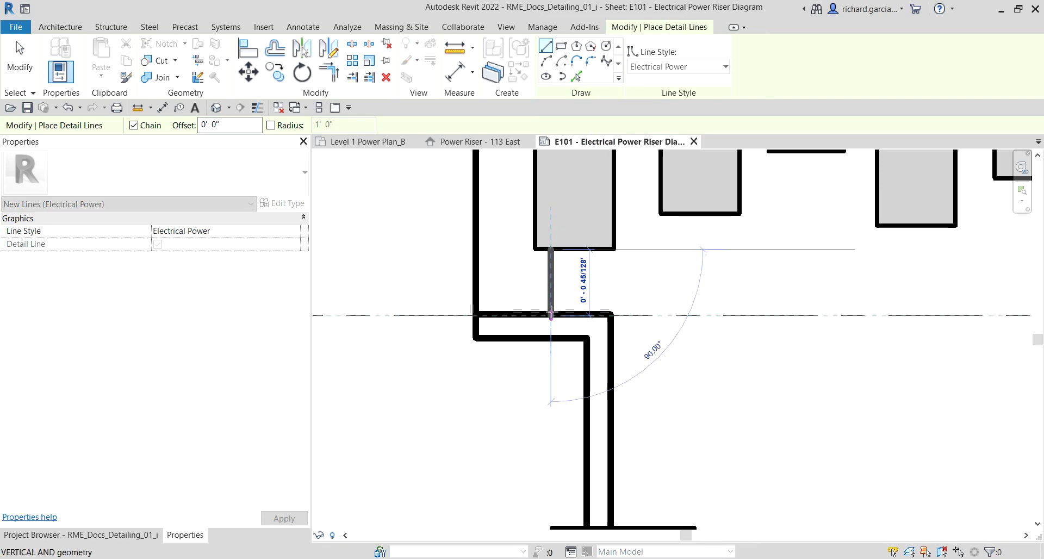
left_click(551, 309)
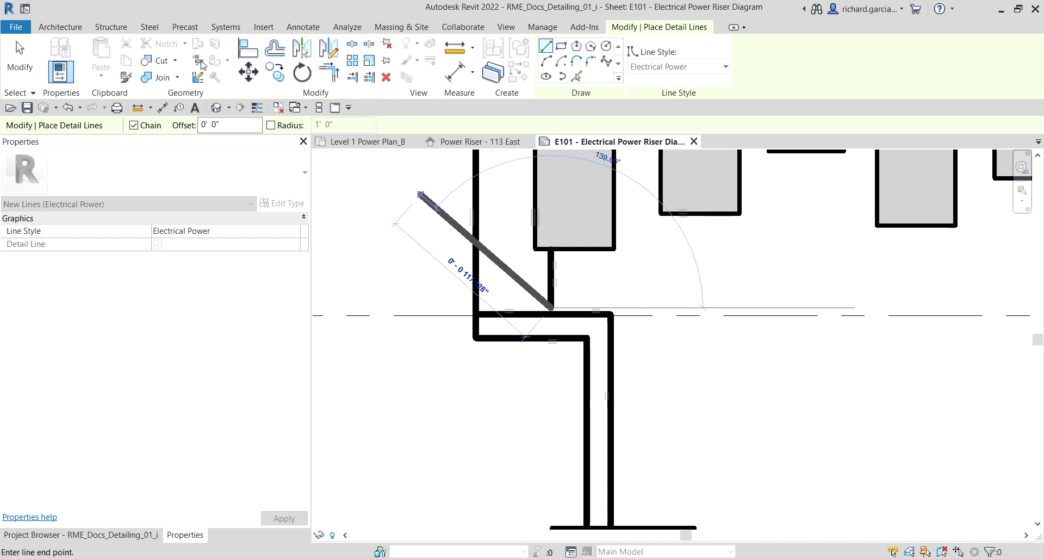
left_click(29, 63)
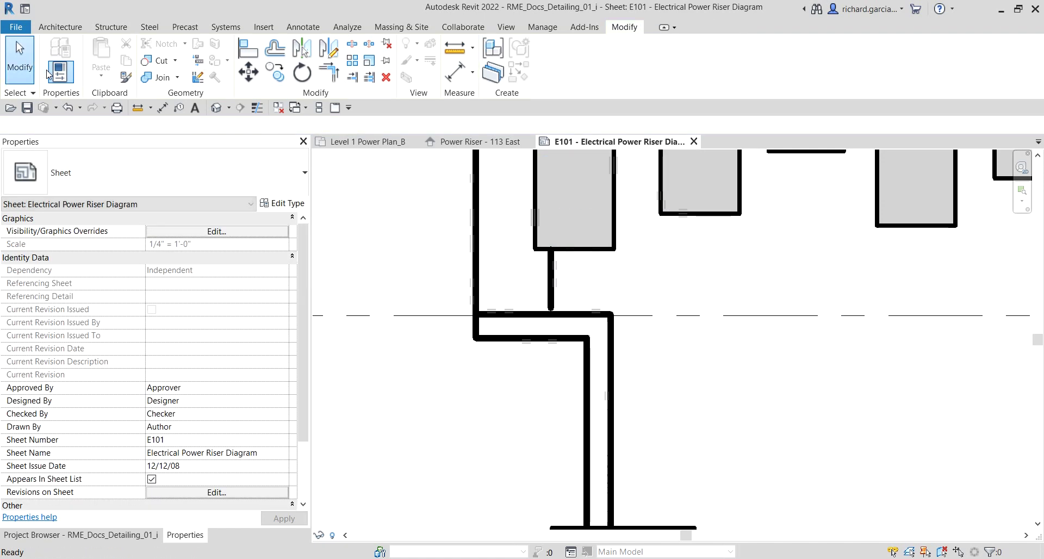
- Trim the vertical line under MDP_2 and the upper horizontal segment at Level 2 to a corner, keeping the part toward SWB
left_click(330, 71)
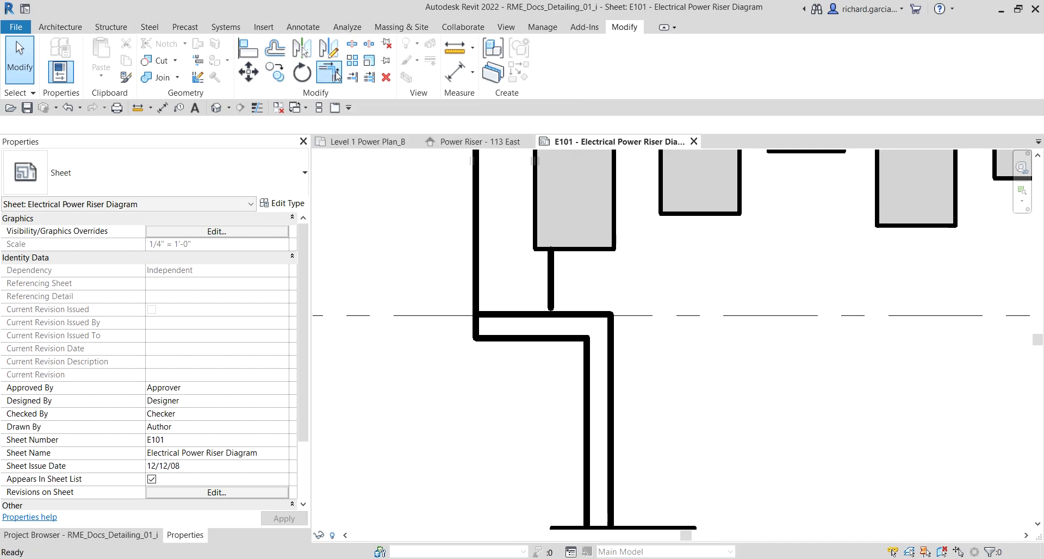
left_click(559, 291)
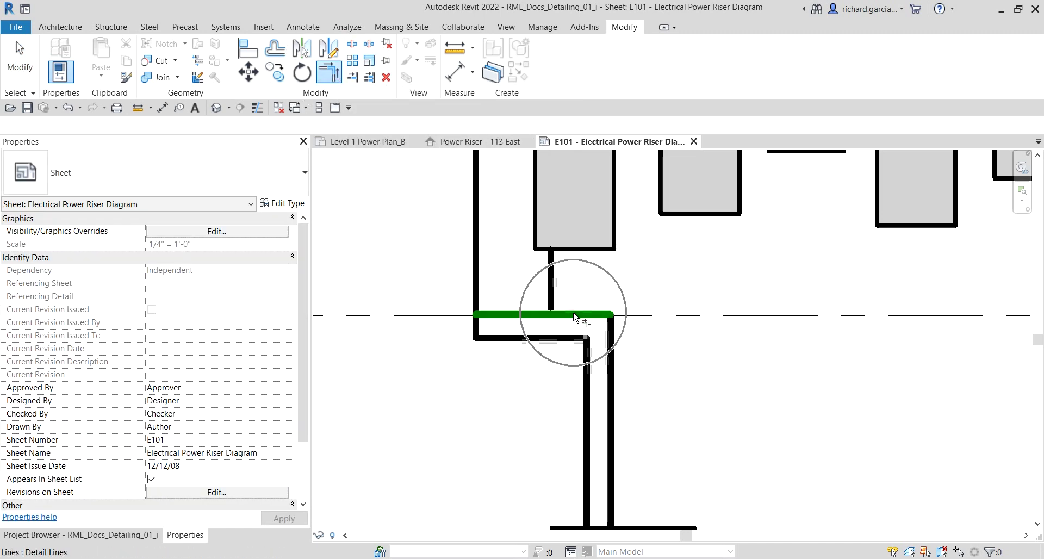
left_click(569, 314)
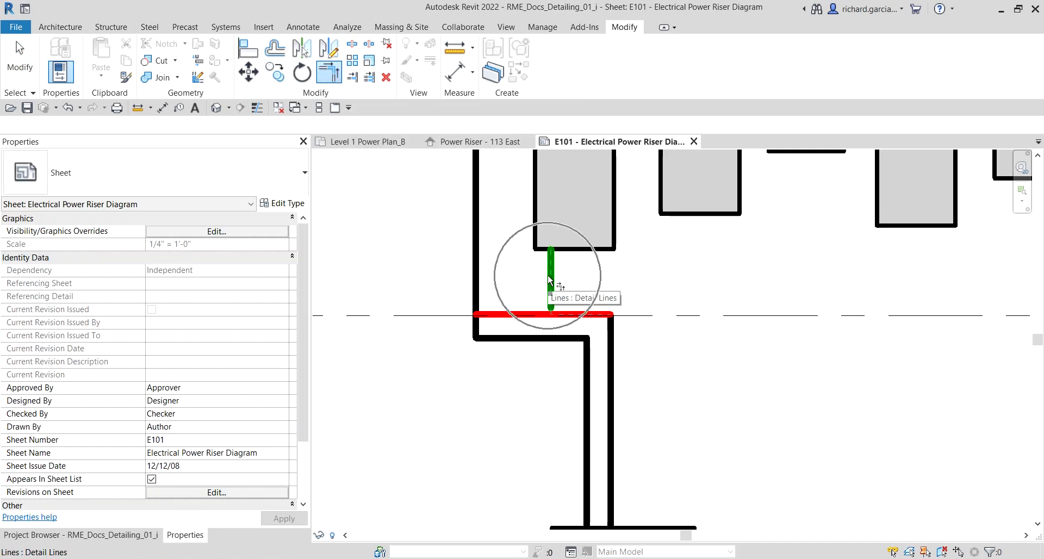
key("Escape")
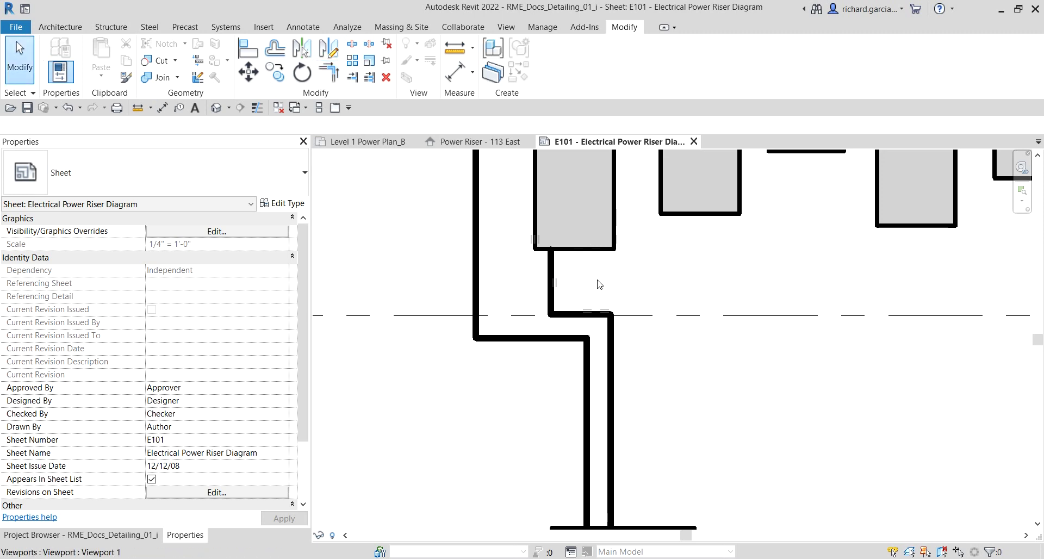
- Create similar chained detail lines from the top of MDP_3 up 1/4", across 1/2" and down to the top of LP-3B
scroll(602, 284, "down", 3)
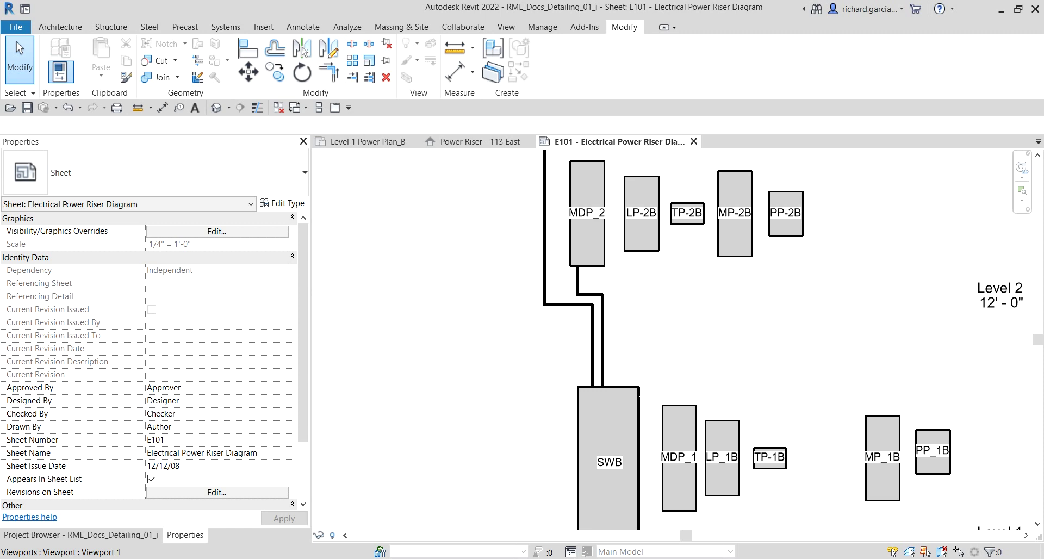
scroll(529, 380, "down", 3)
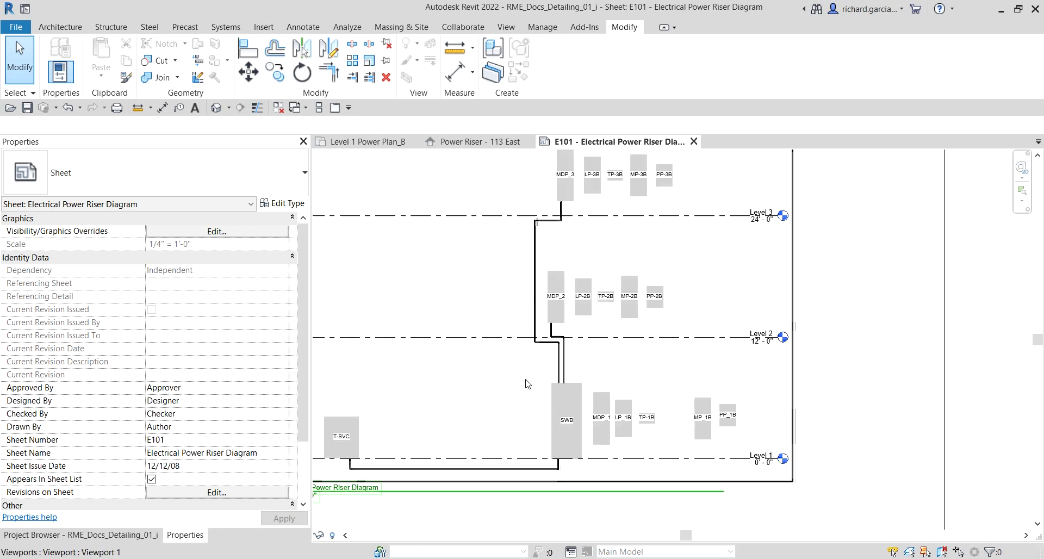
middle_click_drag(529, 380, 593, 412)
scroll(589, 271, "up", 5)
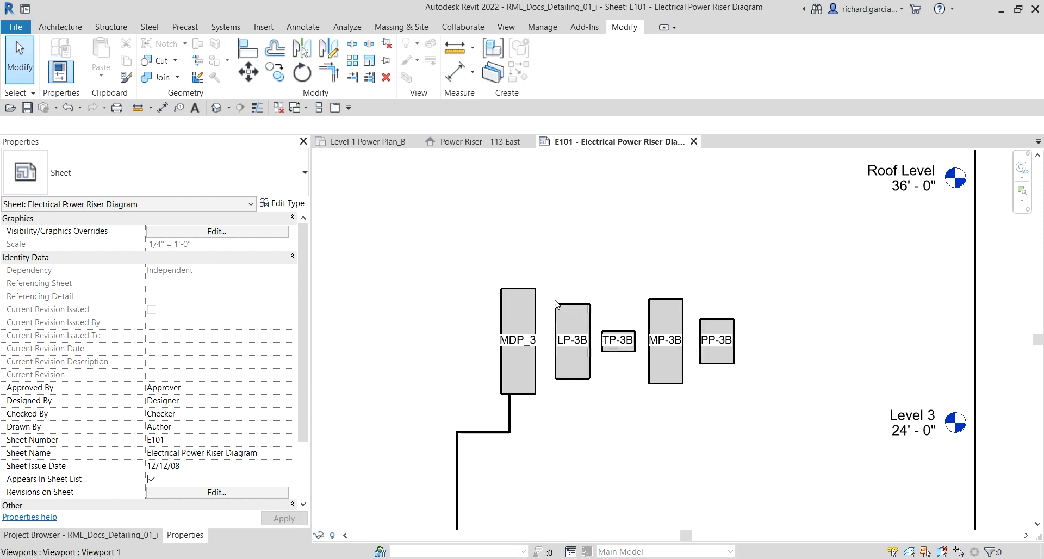
scroll(441, 295, "down", 3)
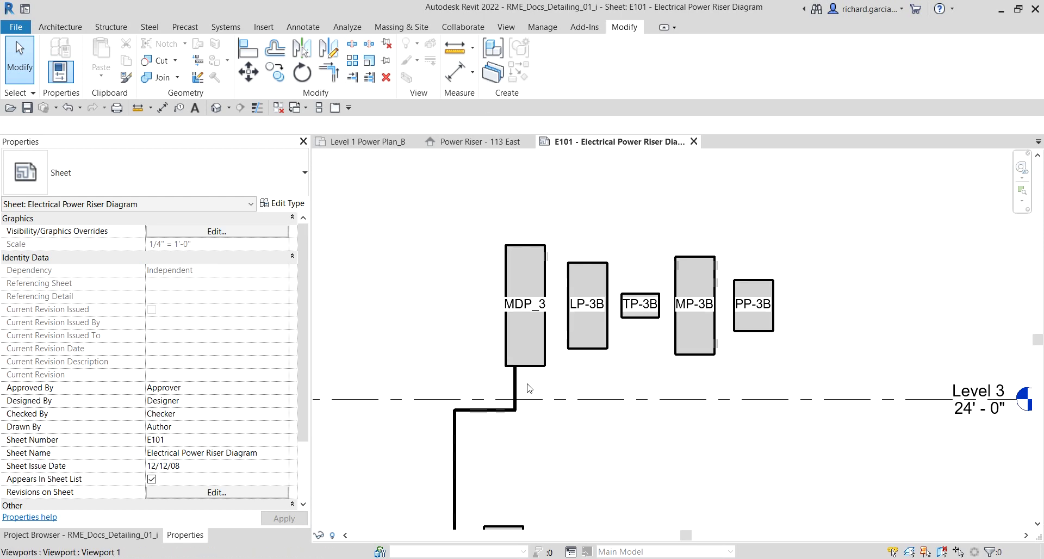
left_click(516, 387)
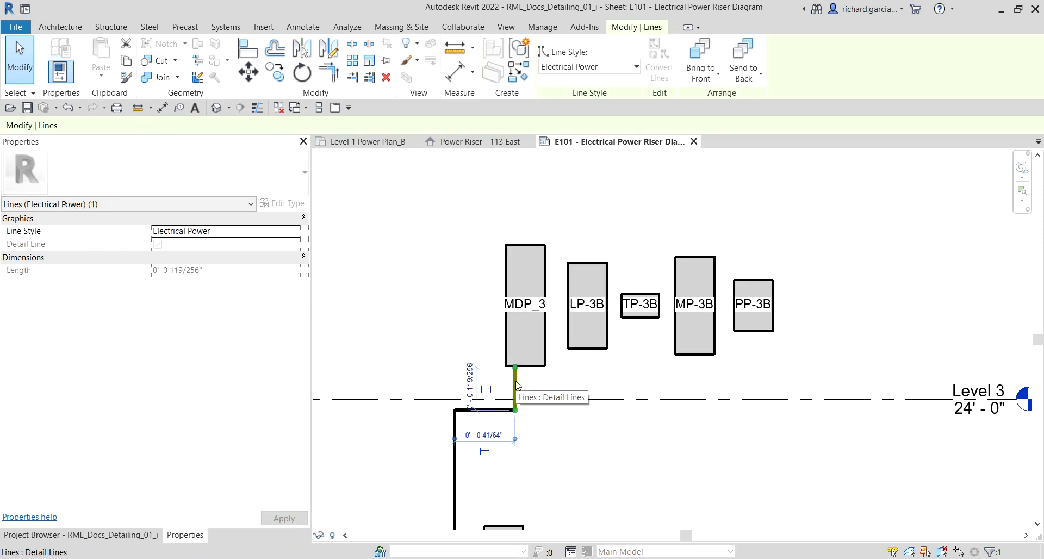
right_click(516, 384)
left_click(593, 196)
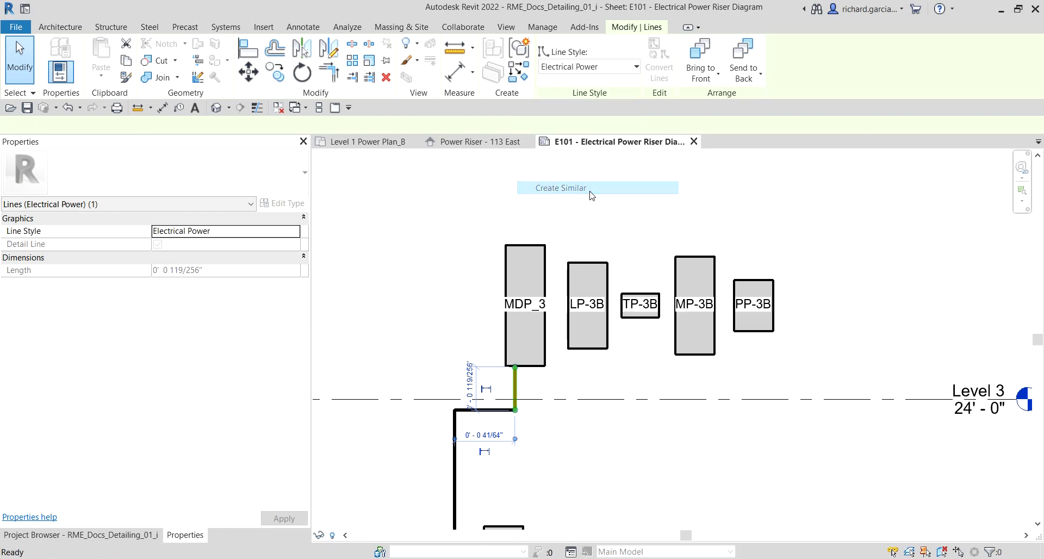
scroll(596, 151, "up", 3)
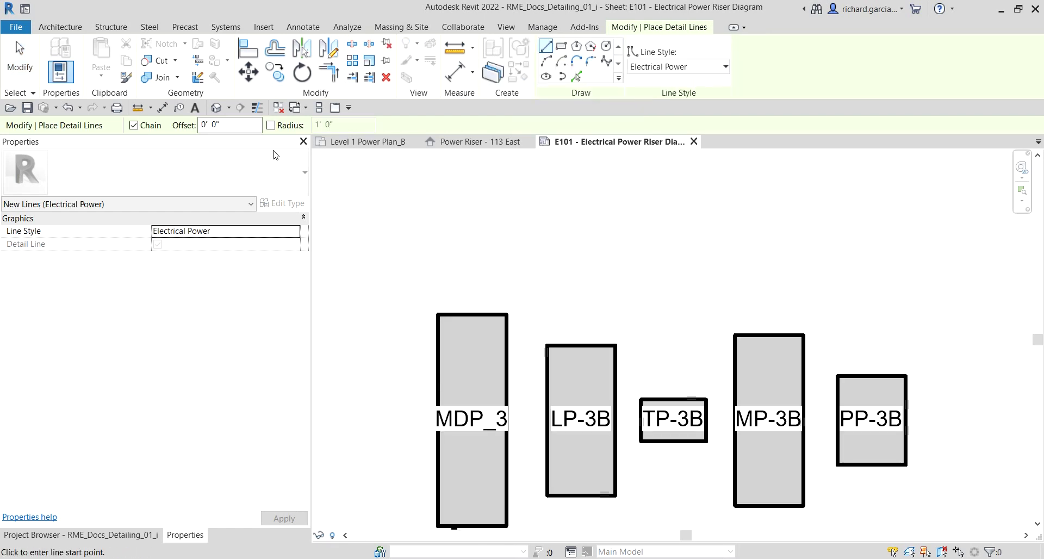
left_click(151, 131)
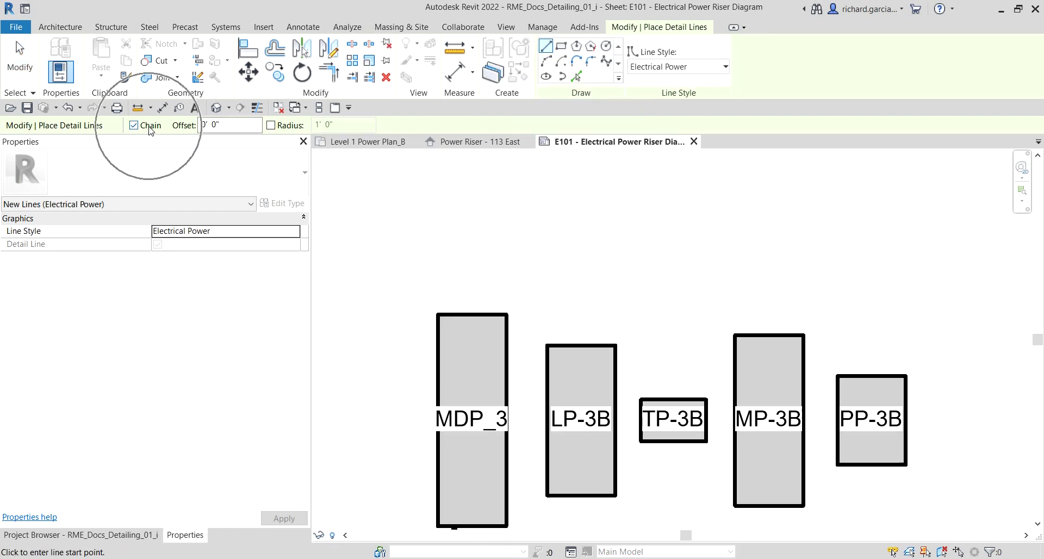
left_click(487, 315)
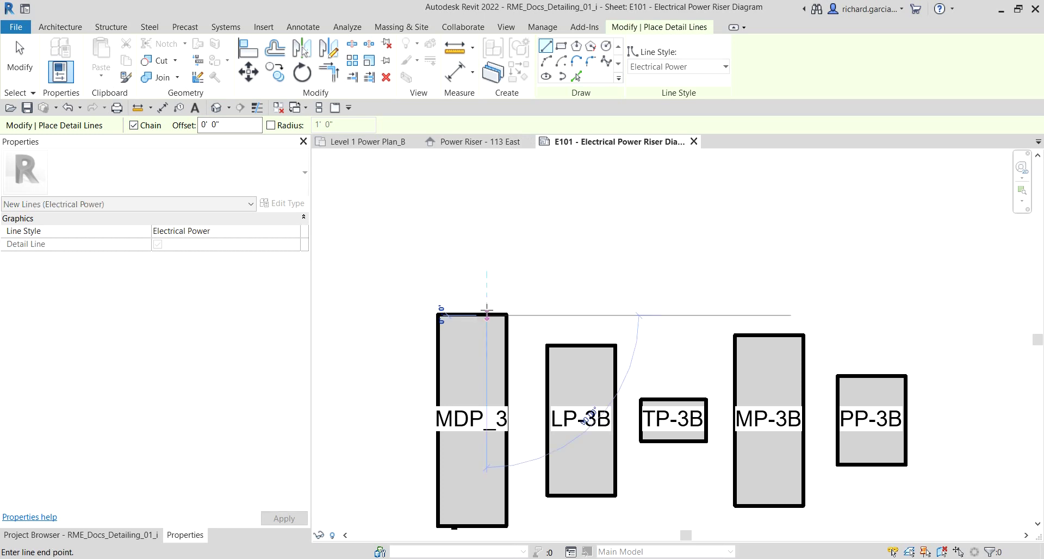
left_click(487, 273)
left_click(569, 273)
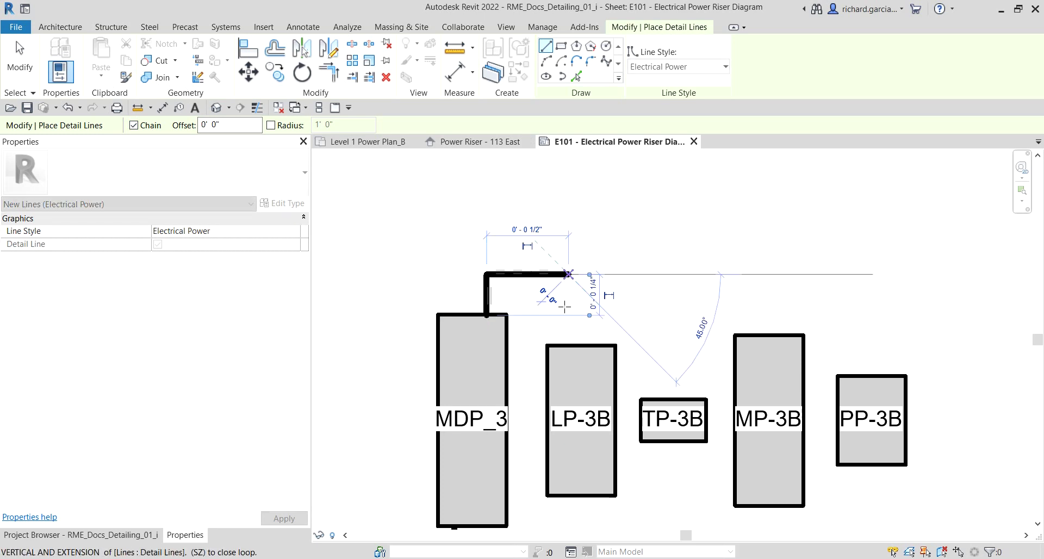
left_click(569, 343)
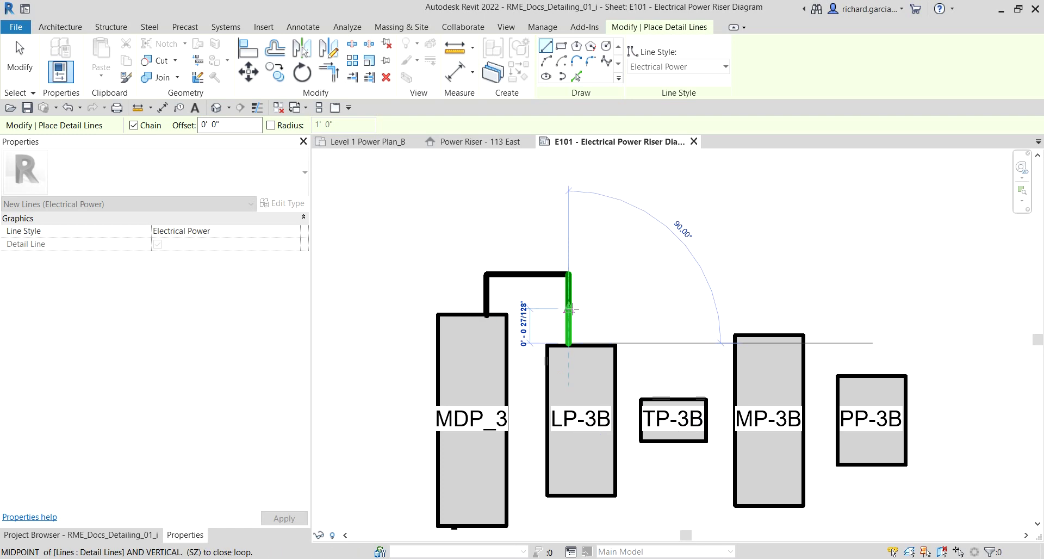
key("Escape")
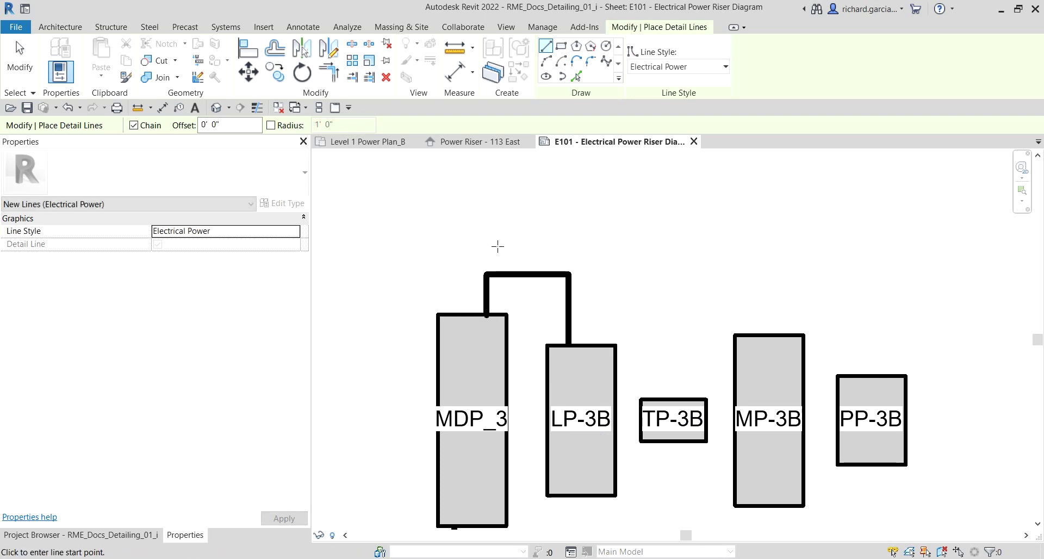
- Draw chained lines from the top of MDP_3 up about 9/16", across 1 1/4" and down to the top of TP-3B
left_click(455, 314)
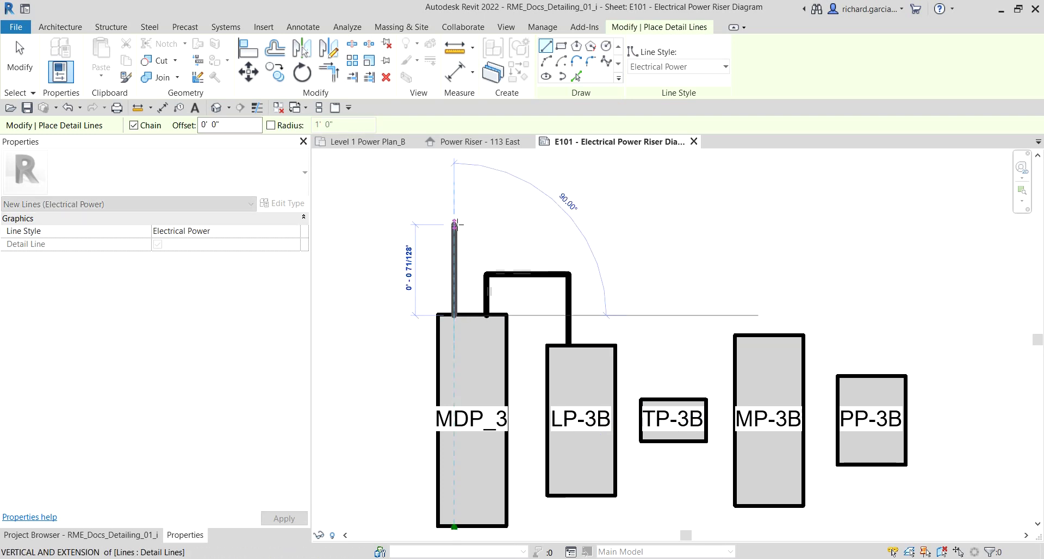
left_click(455, 221)
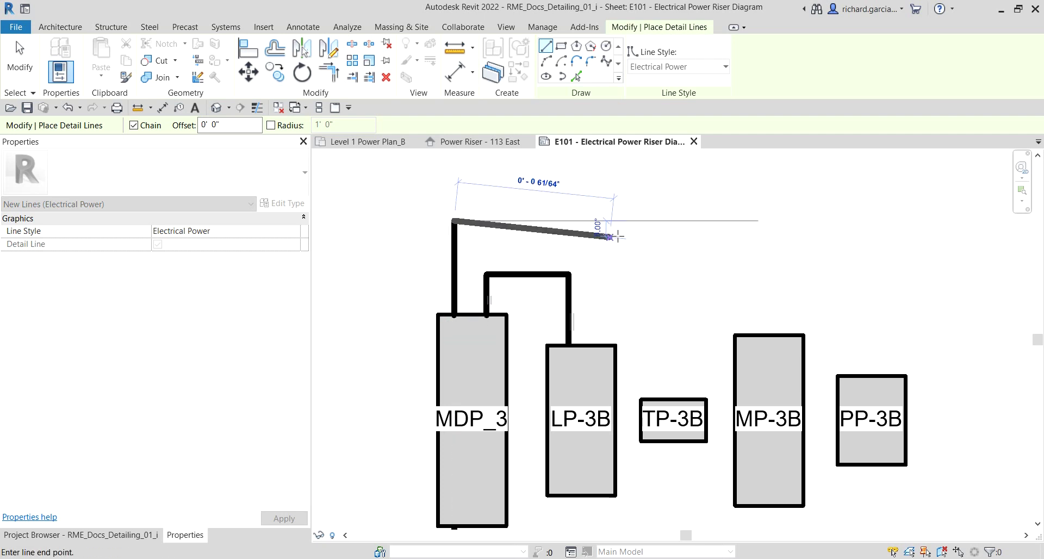
left_click(659, 220)
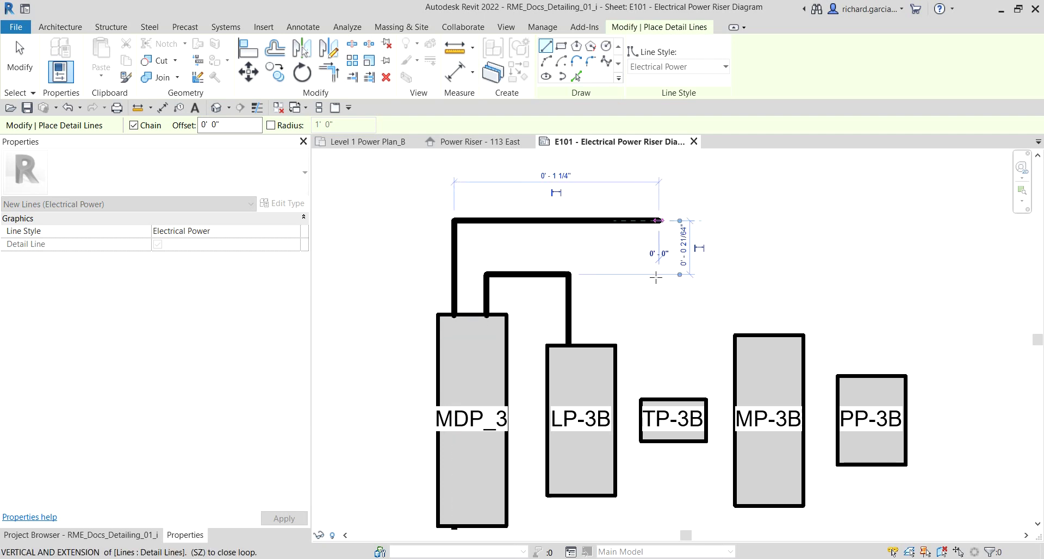
left_click(659, 397)
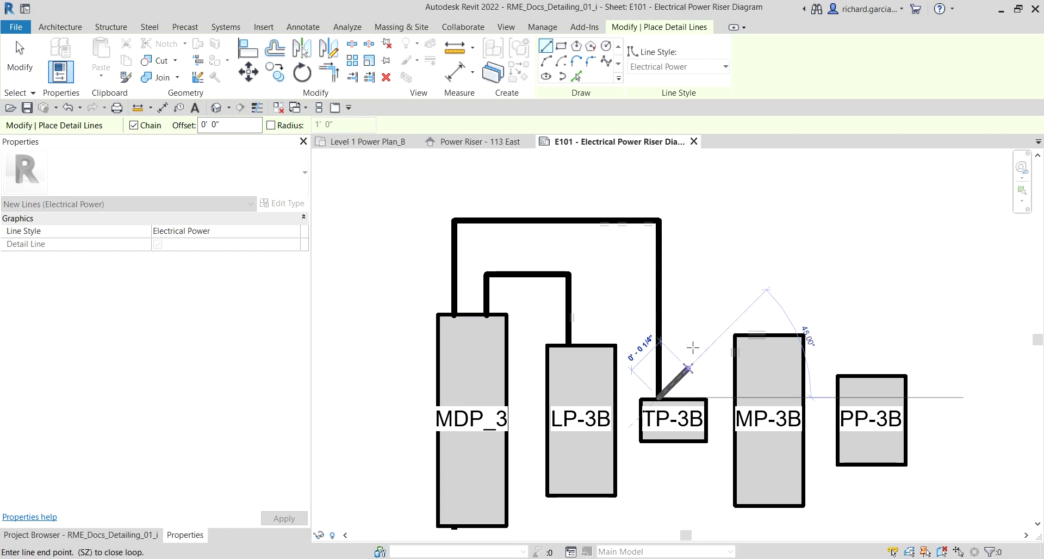
key("Escape")
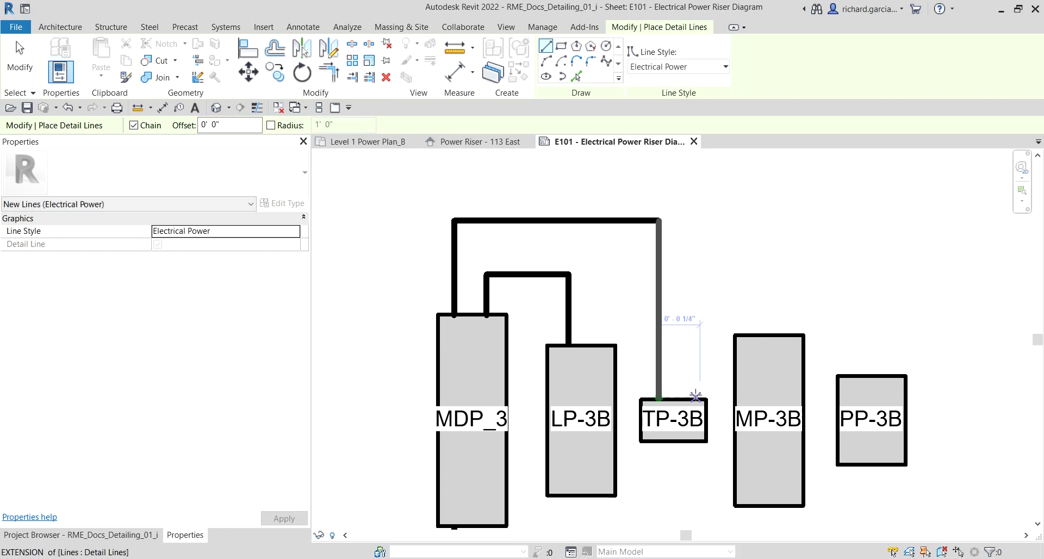
- Draw chained lines from the top of TP-3B up about 11/16", across about 1/4" and down to the top of MP-3B
left_click(700, 397)
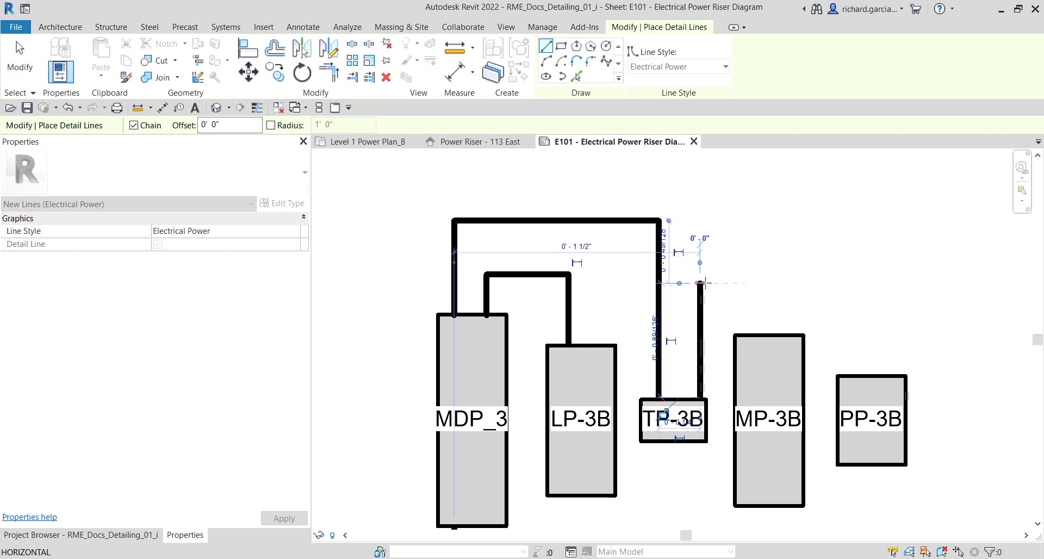
left_click(700, 283)
left_click(741, 283)
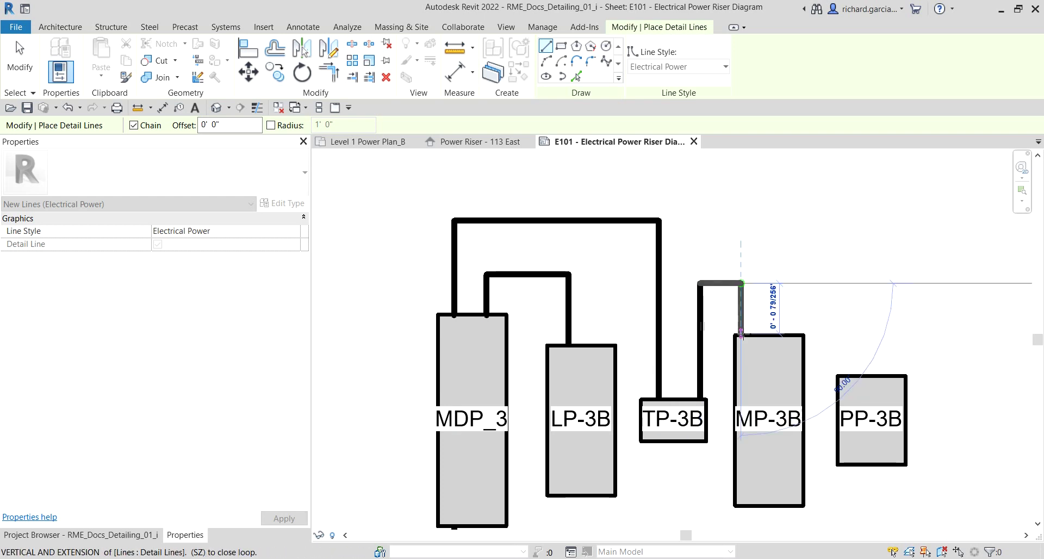
left_click(741, 334)
scroll(769, 311, "up", 3)
key("Escape")
- Draw a vertical line about 139/256" long upward from the top edge of MP-3B, beside the TP-3B feeder
middle_click_drag(774, 312, 711, 354)
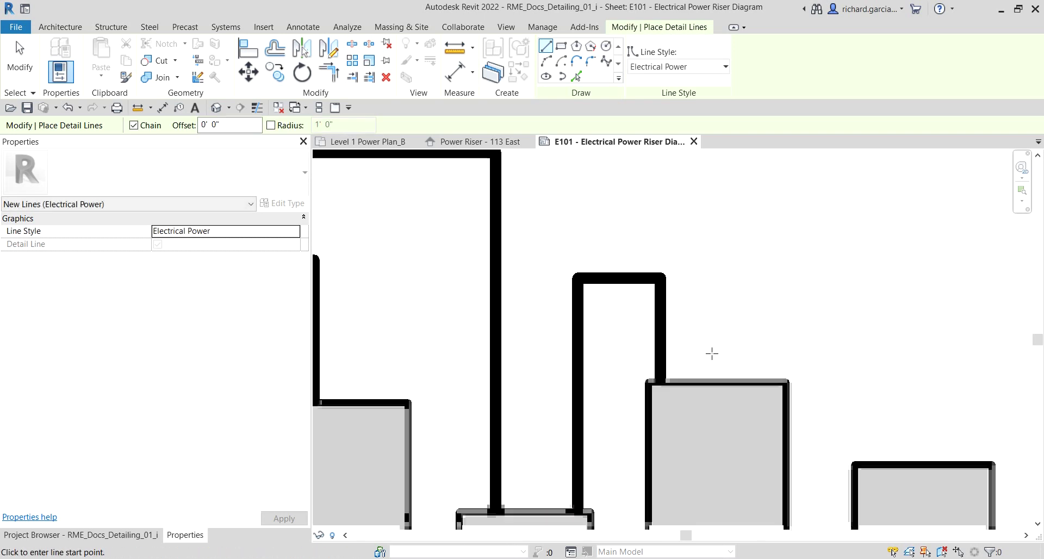
left_click(697, 380)
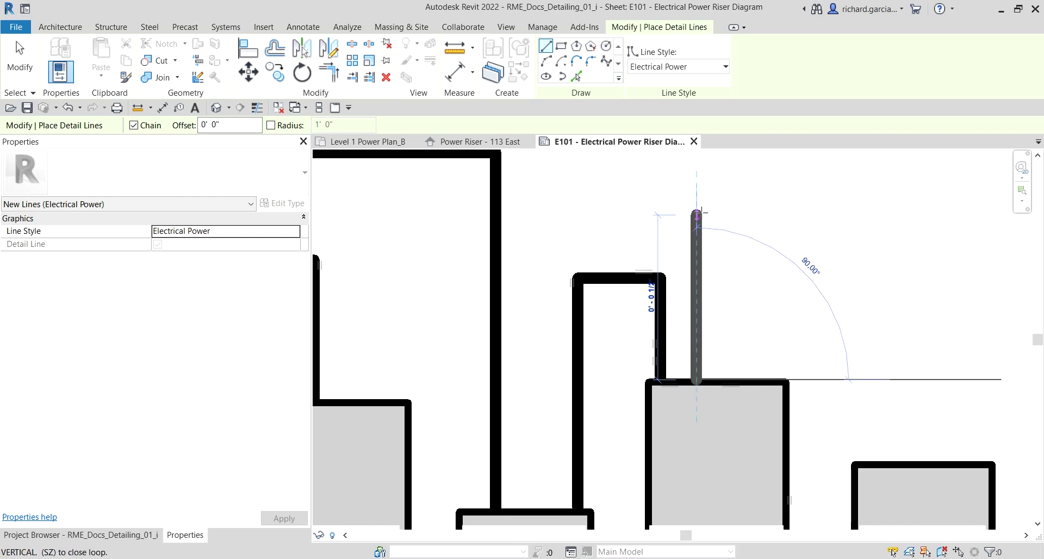
left_click(697, 212)
key("Escape")
key("Escape")
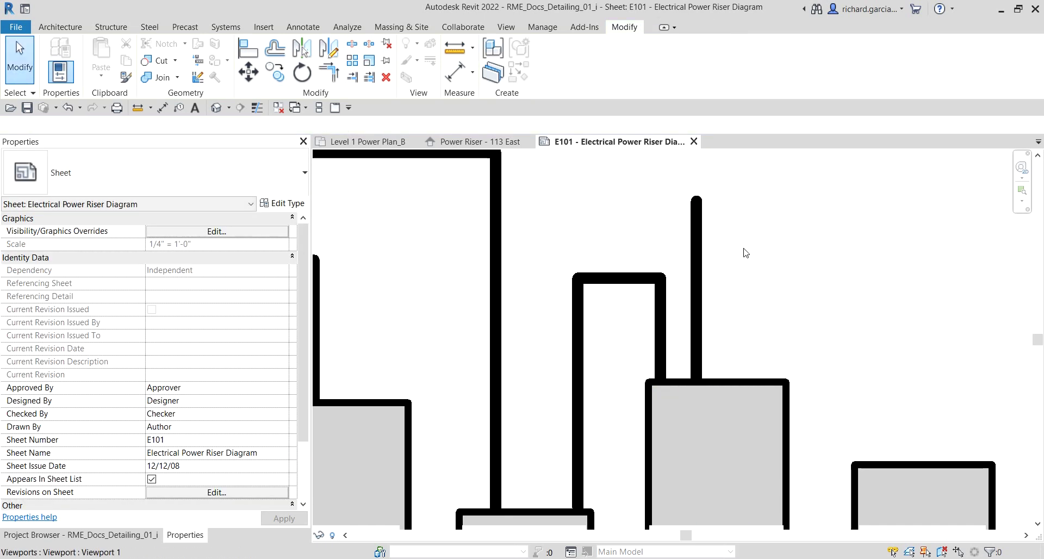
- Copy the freestanding vertical line above MP-3B horizontally about 9/128" to its right
left_click(697, 244)
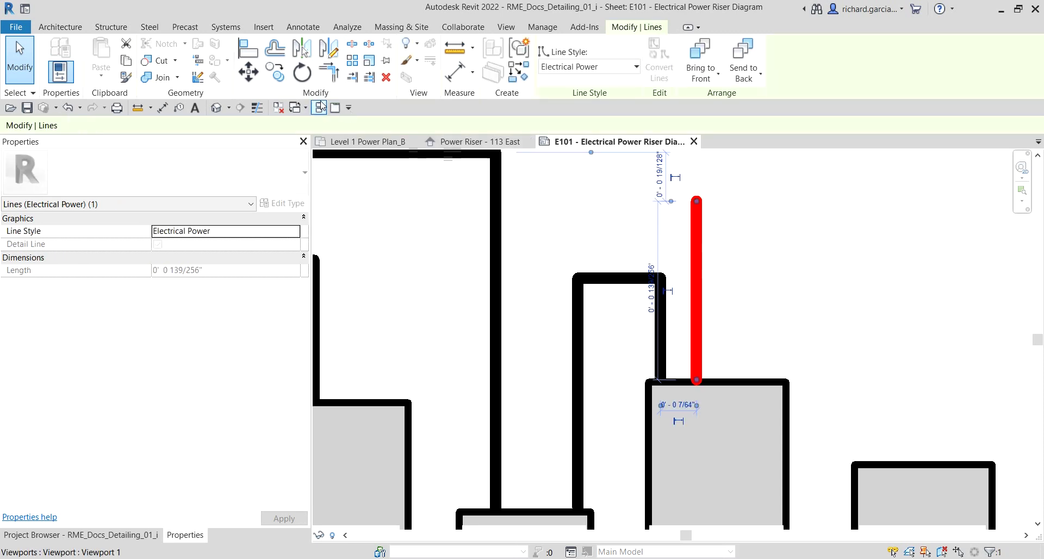
left_click(275, 70)
scroll(756, 237, "up", 3)
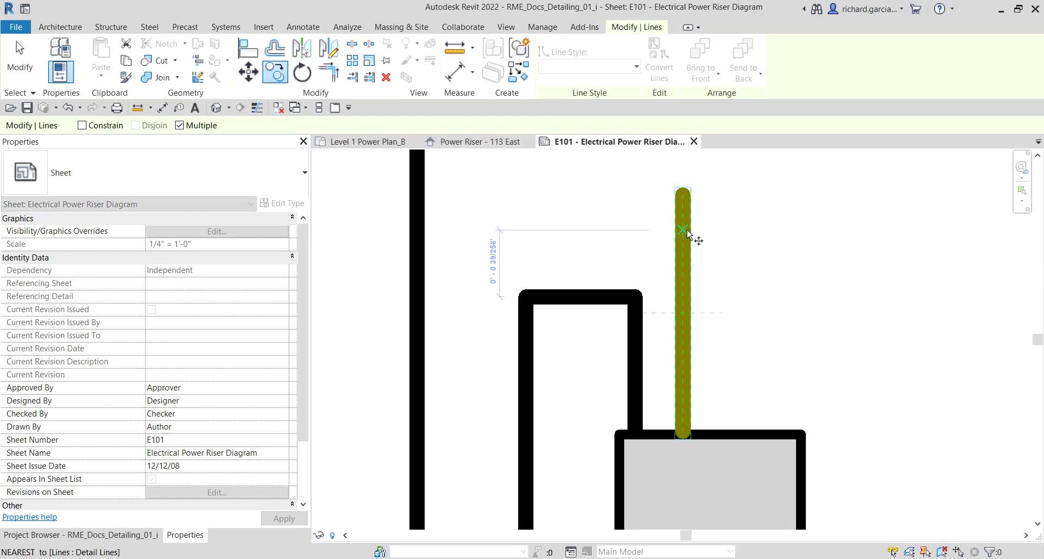
left_click(699, 230)
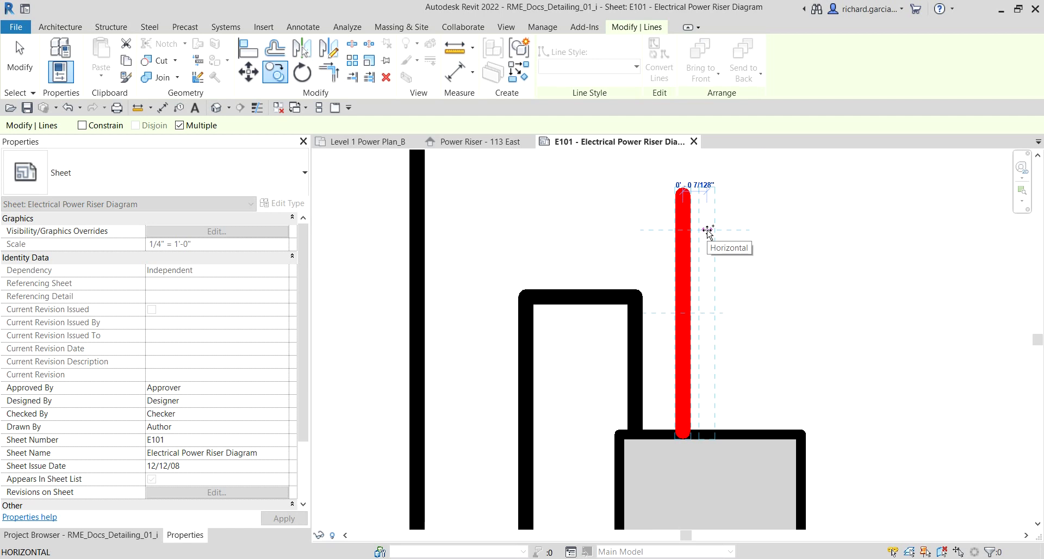
left_click(729, 230)
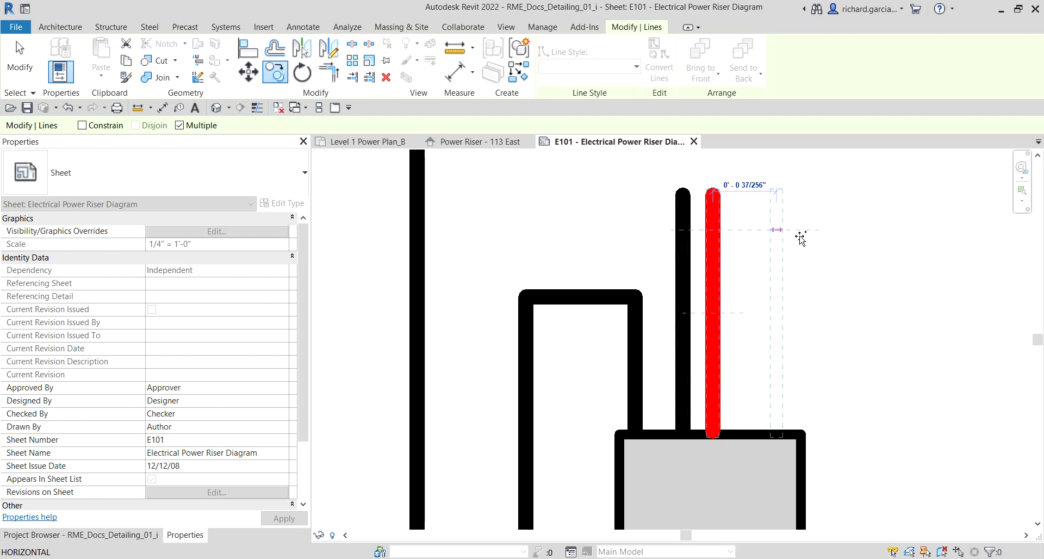
key("Escape")
key("Escape")
- Copy the second vertical line above MP-3B to the right, using the spacing between the first two lines
left_click(715, 230)
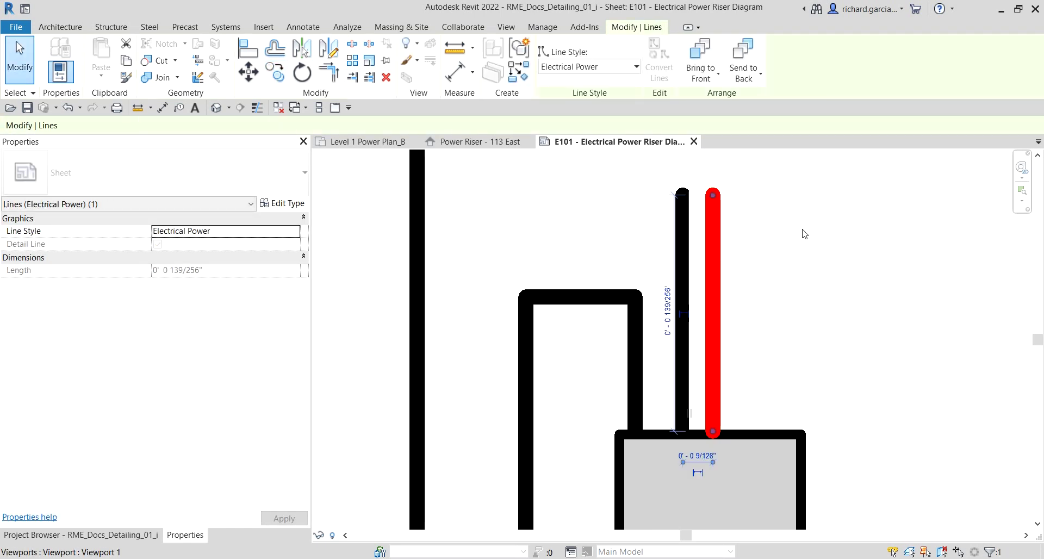
left_click(274, 70)
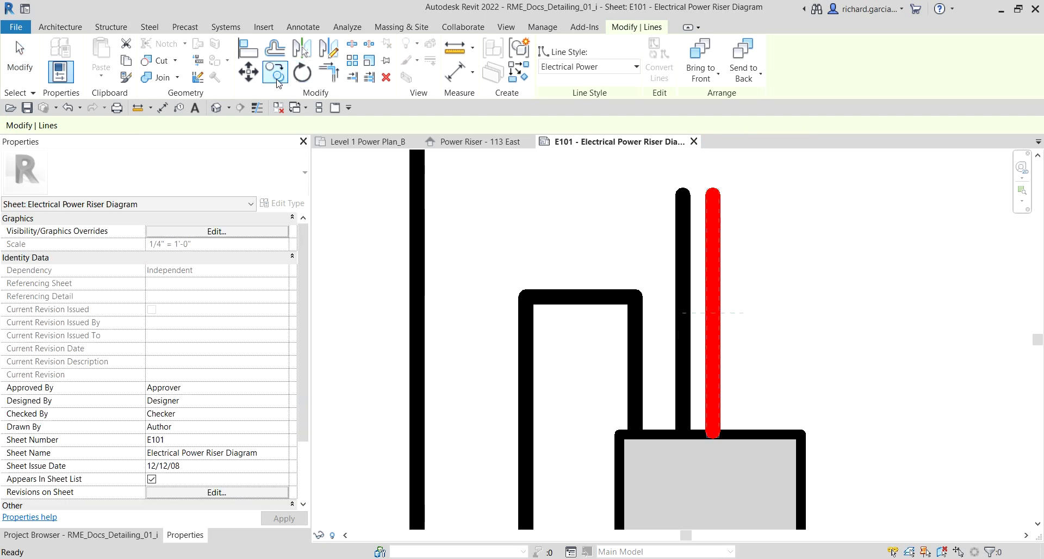
left_click(686, 233)
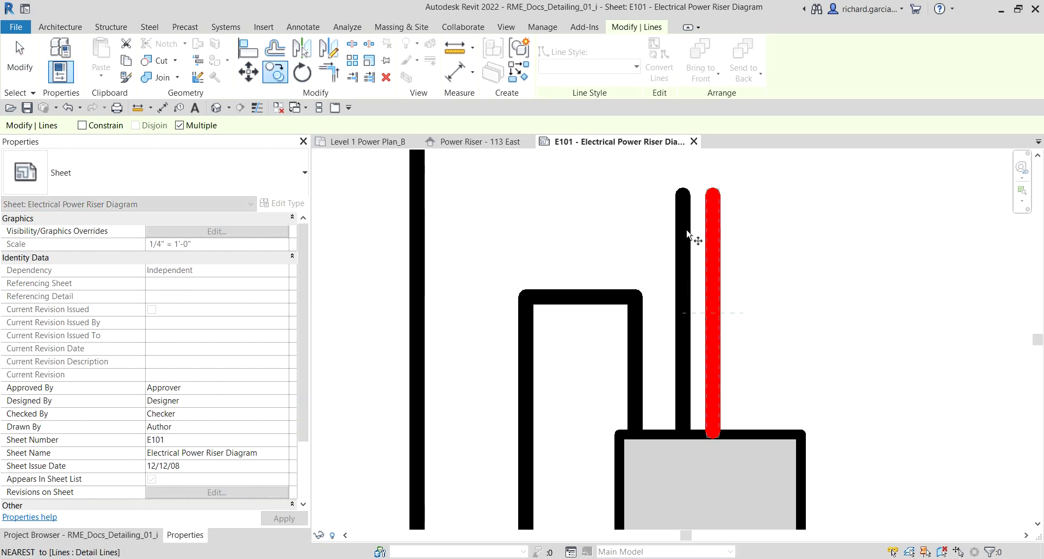
left_click(714, 233)
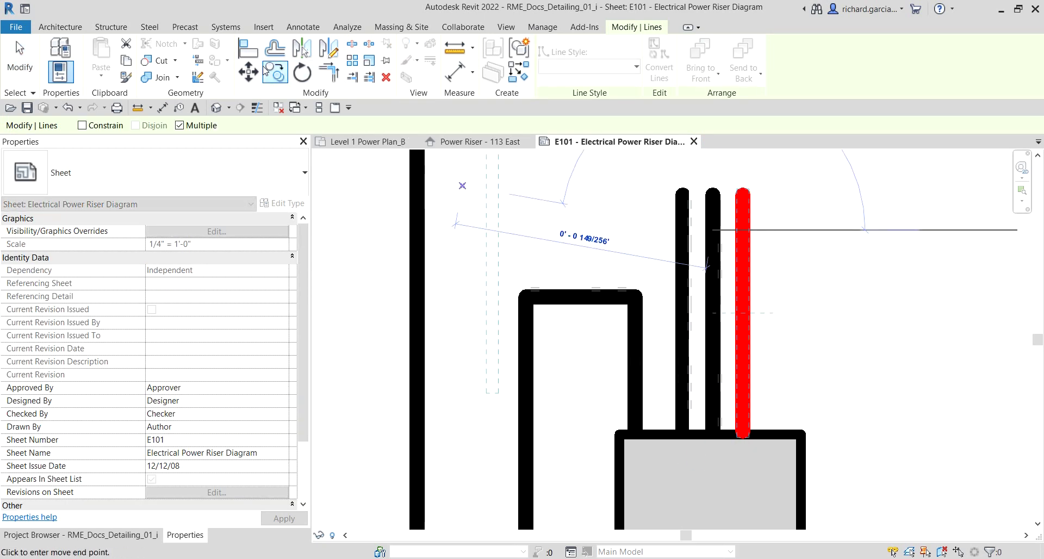
left_click(18, 62)
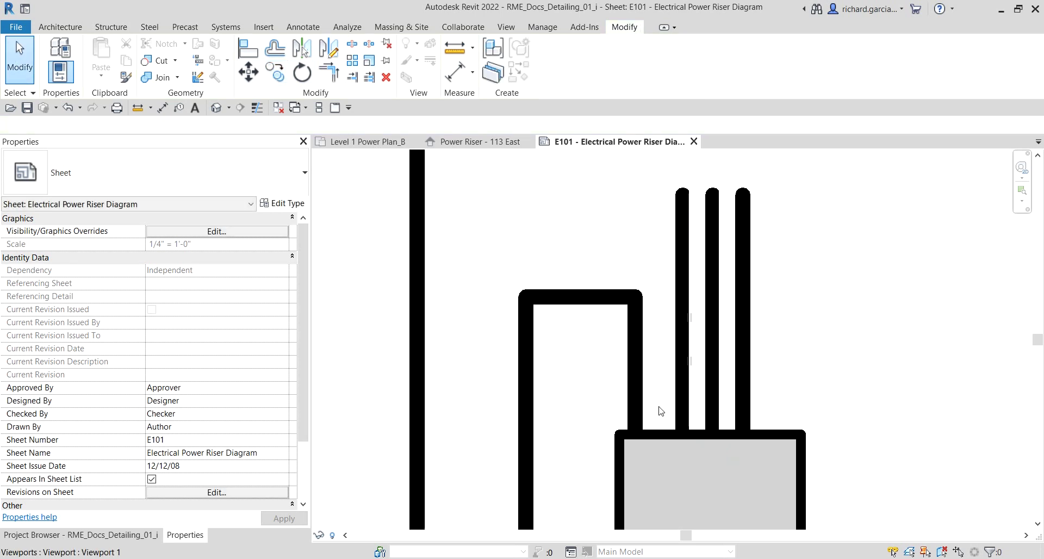
- Mirror a copy of the three TP-3B to MP-3B feeder lines about the middle of the three vertical lines above MP-3B
scroll(644, 359, "down", 3)
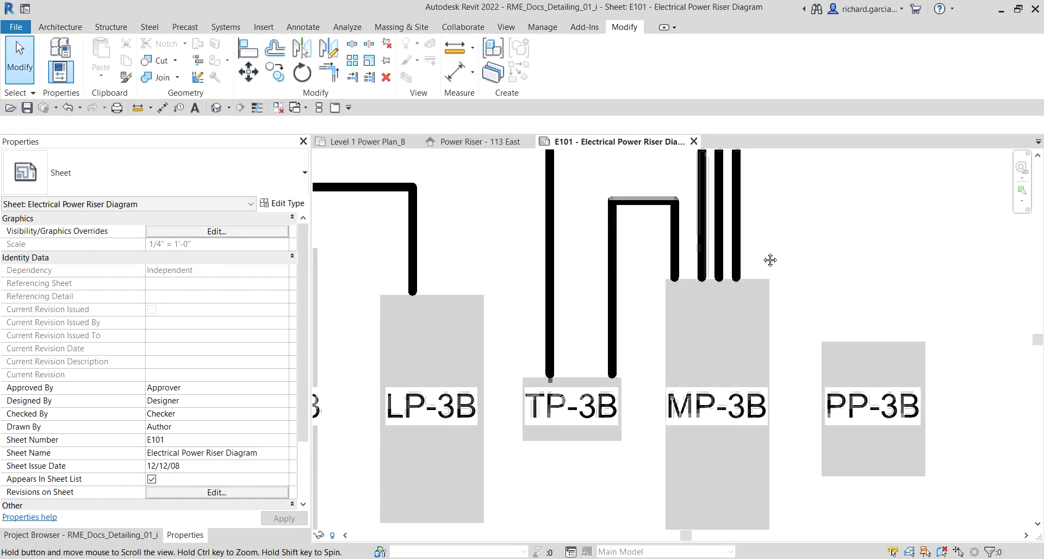
middle_click_drag(705, 318, 710, 374)
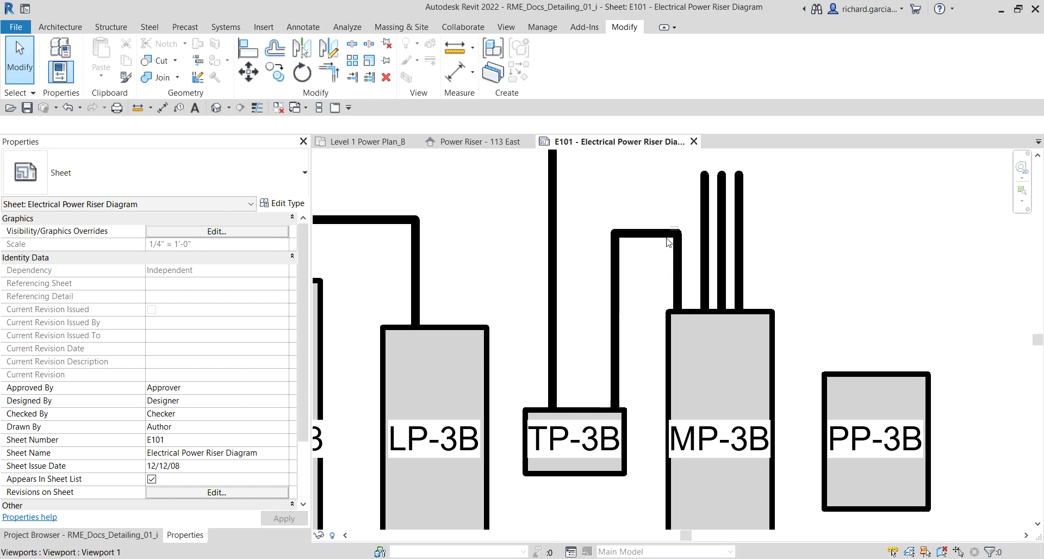
left_click(683, 210)
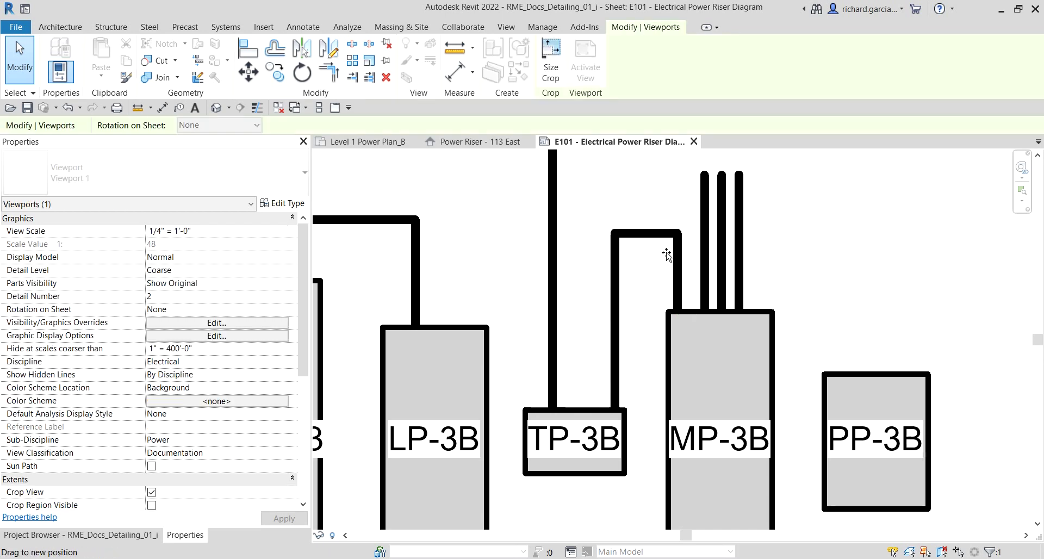
key("Escape")
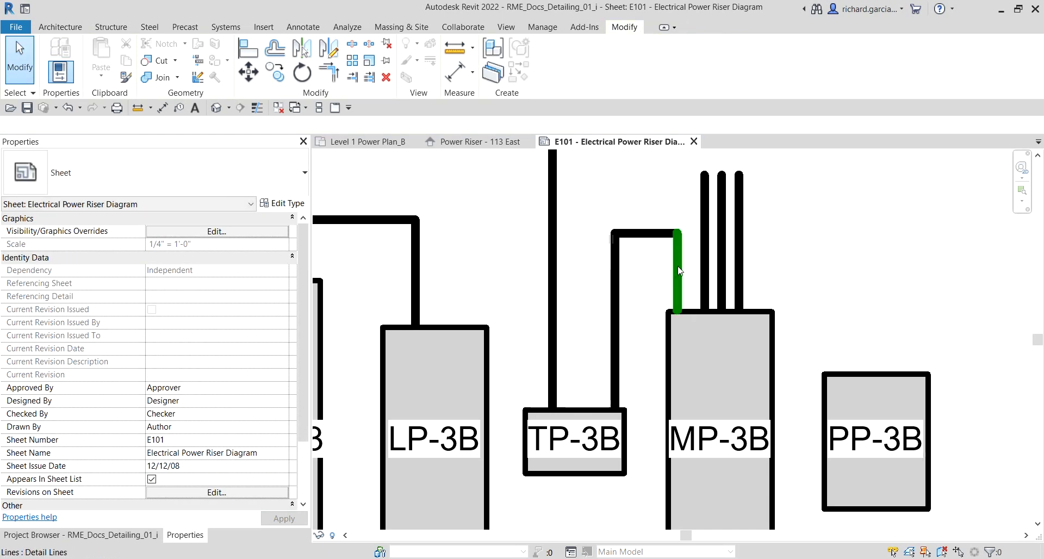
left_click(677, 267)
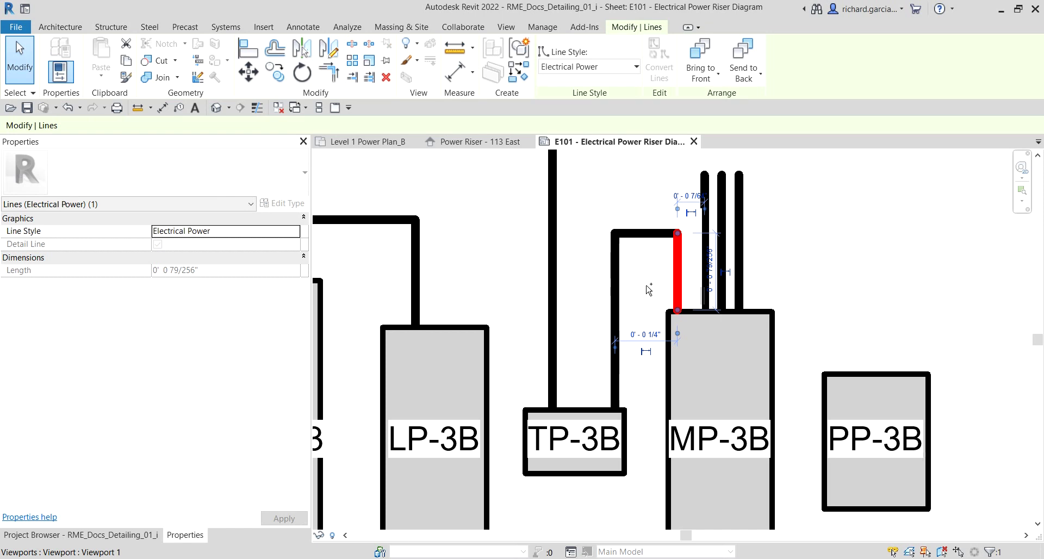
left_click(646, 234, "ctrl")
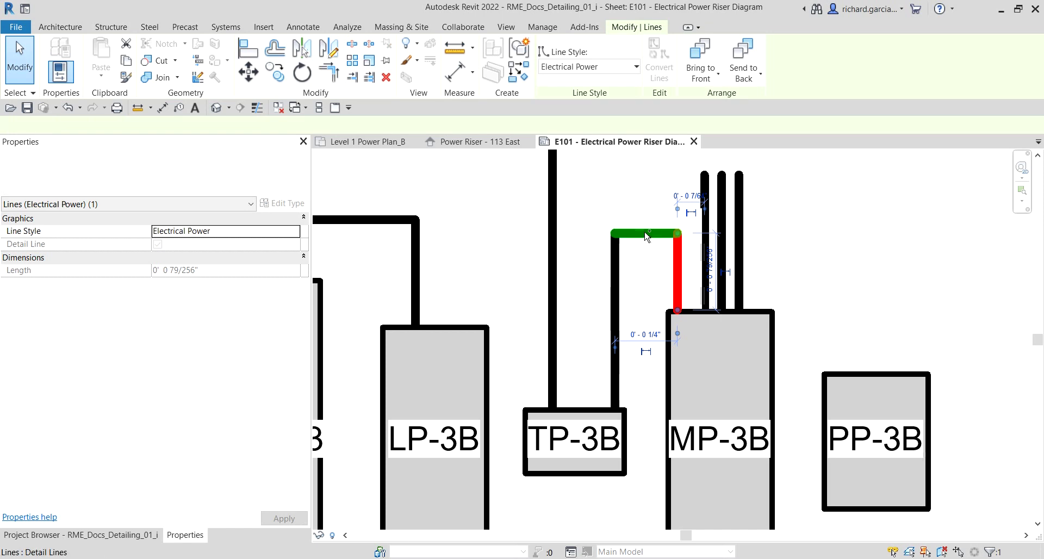
left_click(616, 277, "ctrl")
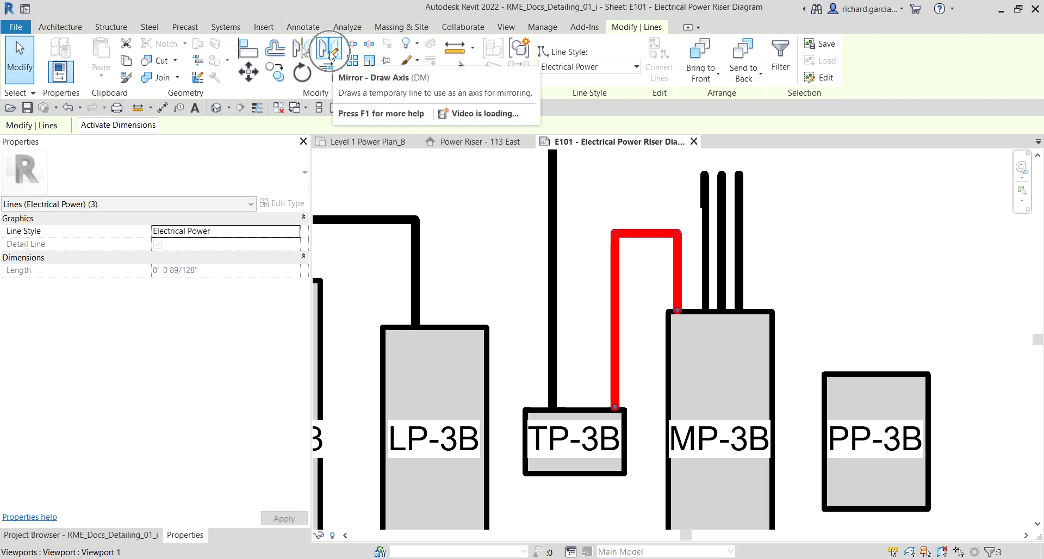
left_click(330, 50)
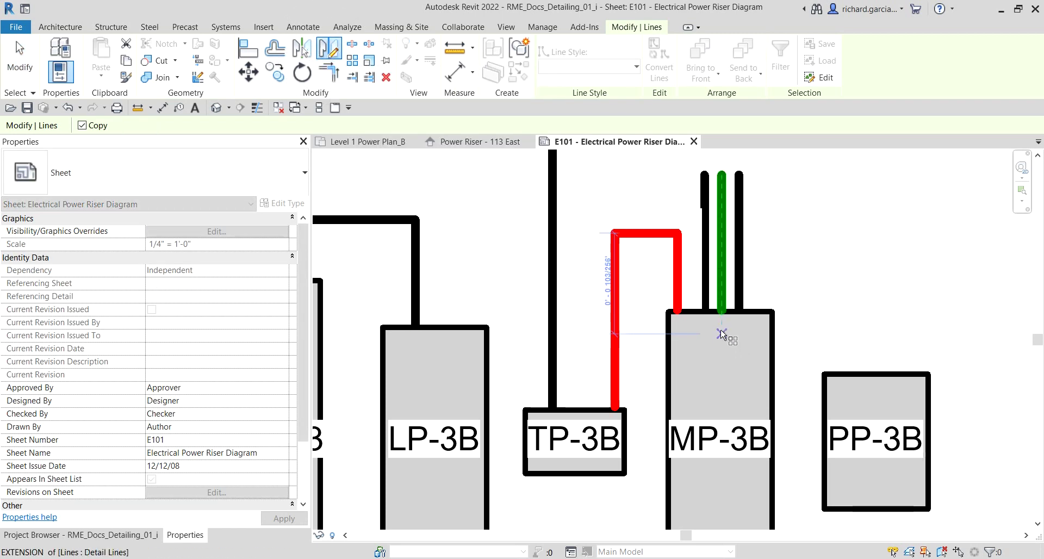
scroll(729, 321, "up", 3)
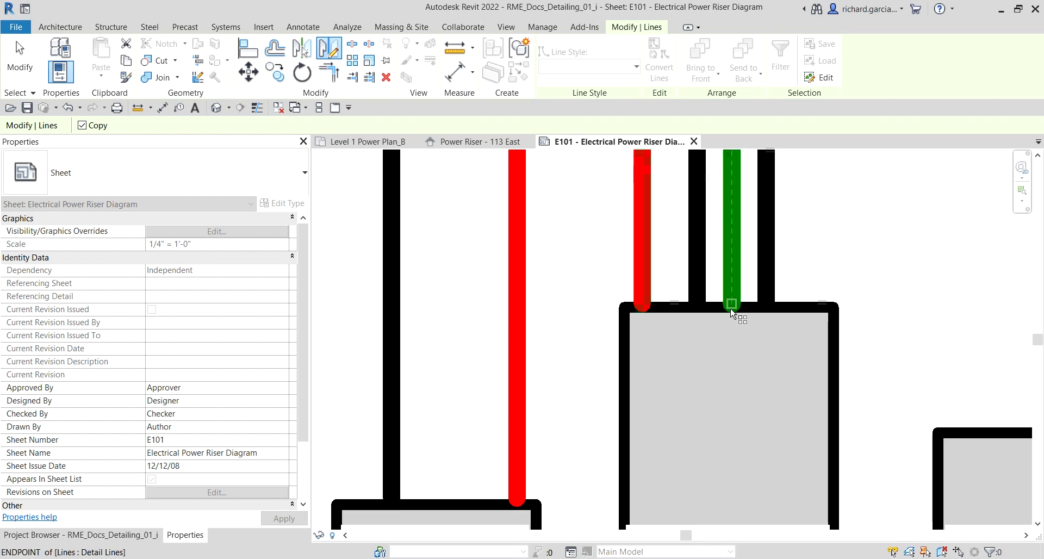
left_click(731, 305)
left_click(730, 384)
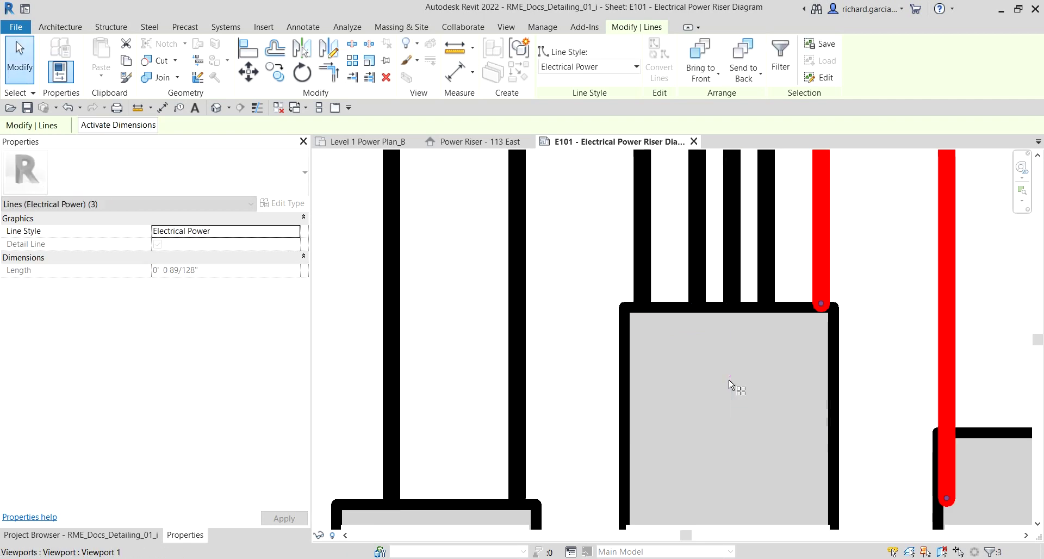
scroll(730, 384, "down", 3)
left_click(845, 361)
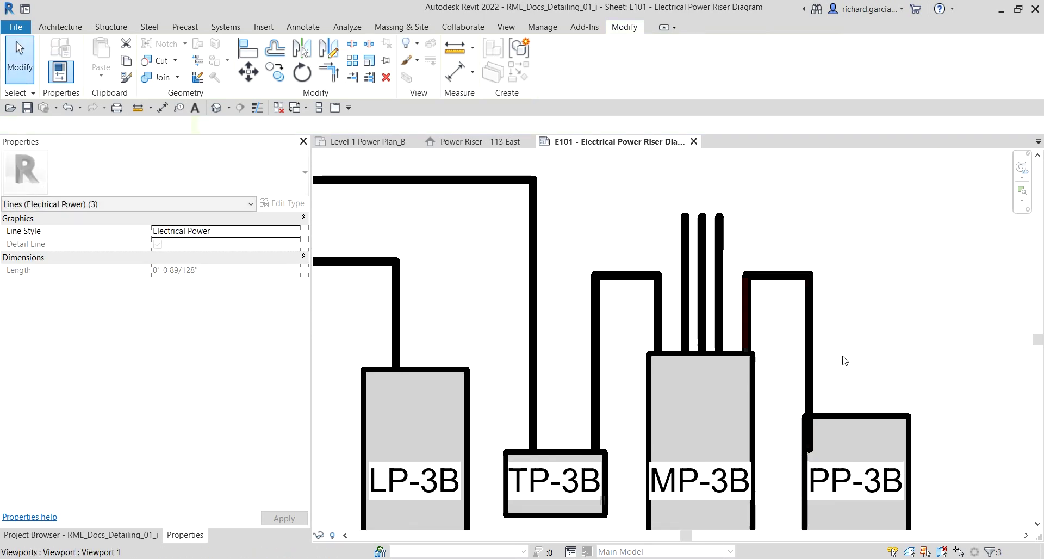
- Nudge the mirrored feeder's vertical drop at PP-3B to the right, about 39/128" from its riser at MP-3B
scroll(789, 336, "up", 2)
left_click(821, 330)
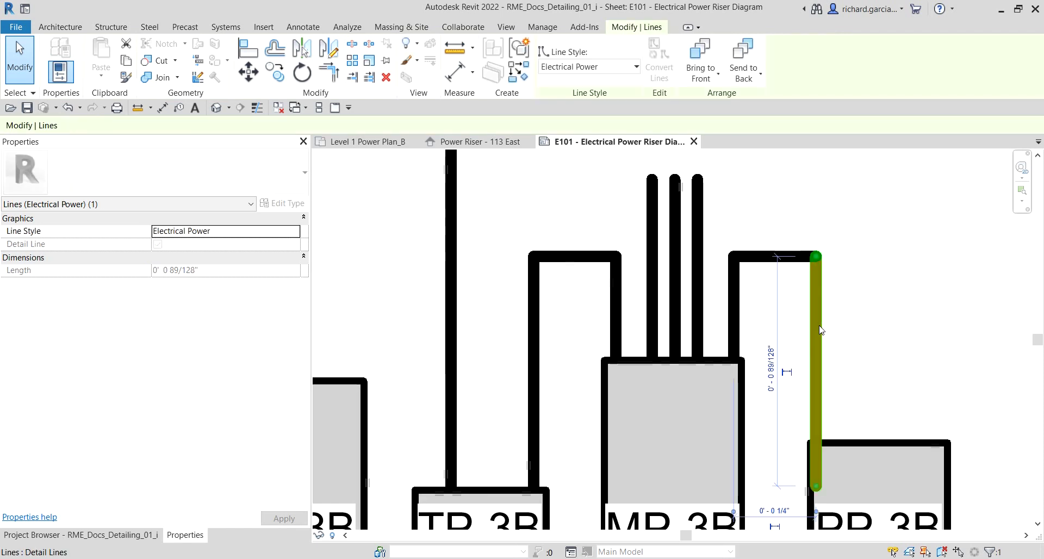
key("Right")
key("Right")
key("Right")
key("Right")
key("Right")
key("Right")
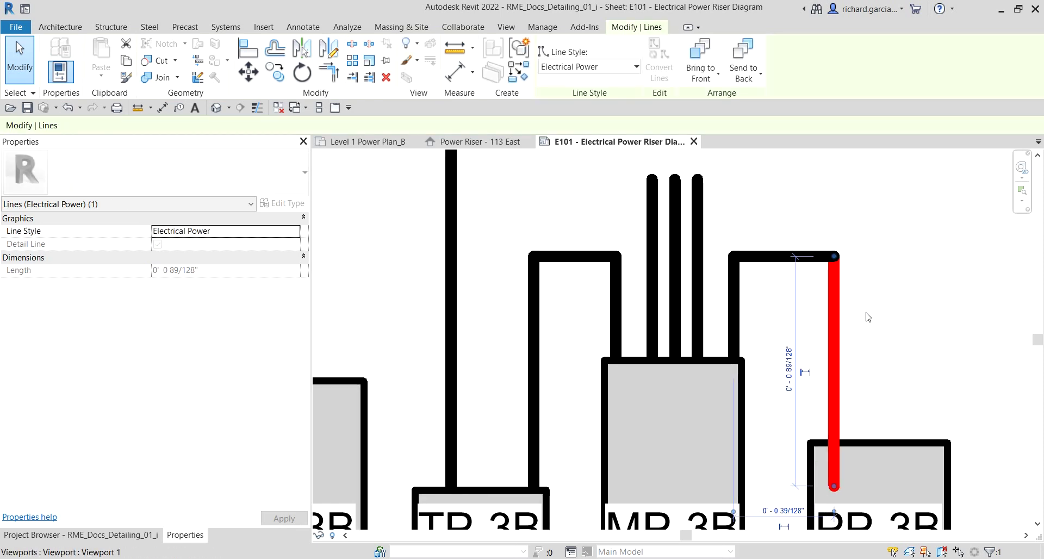
left_click(879, 381)
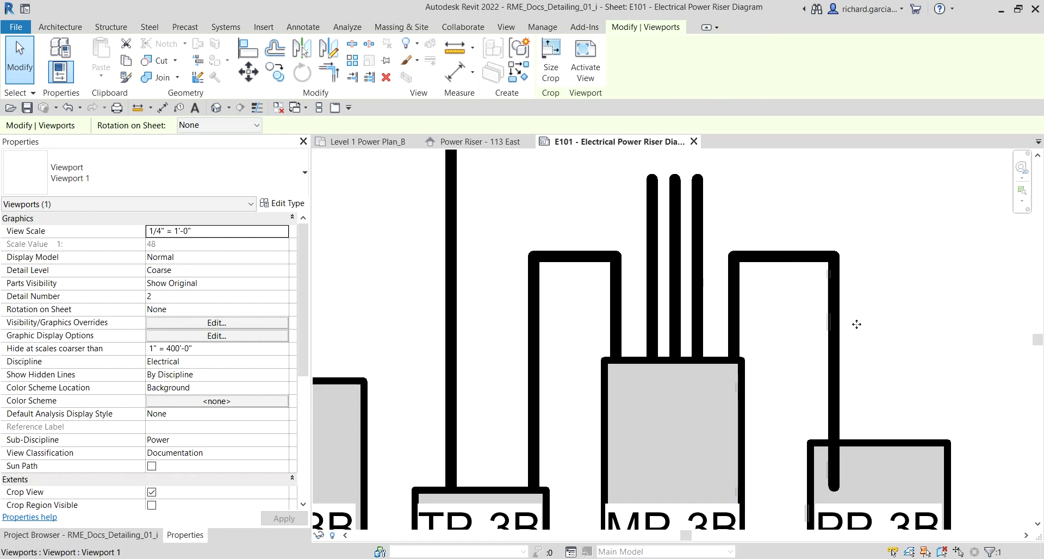
key("Escape")
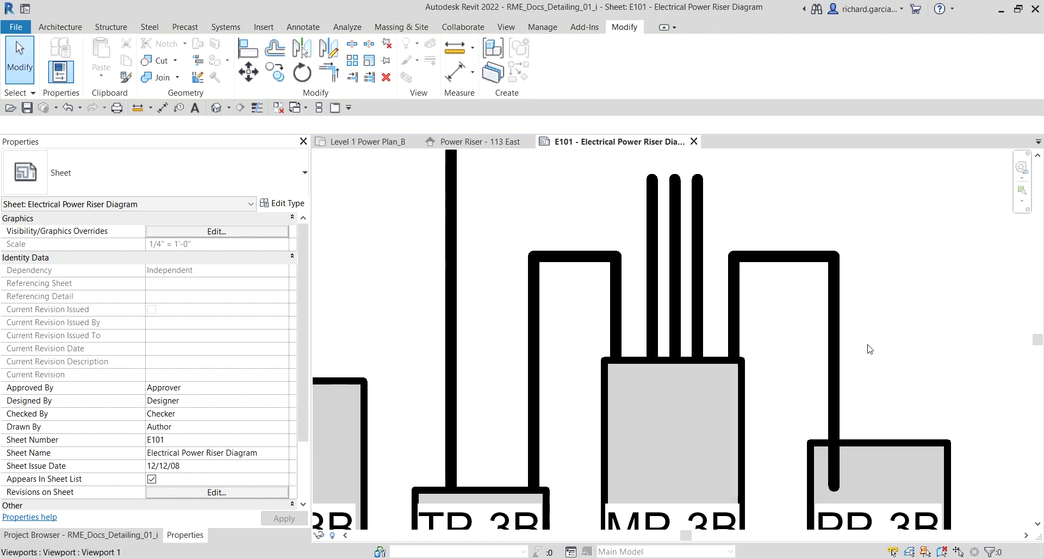
- Shorten the vertical feeder line over PP-3B so its lower end meets the panel's top edge
left_click(840, 370)
left_click_drag(834, 490, 834, 441)
key("Escape")
scroll(838, 303, "down", 5)
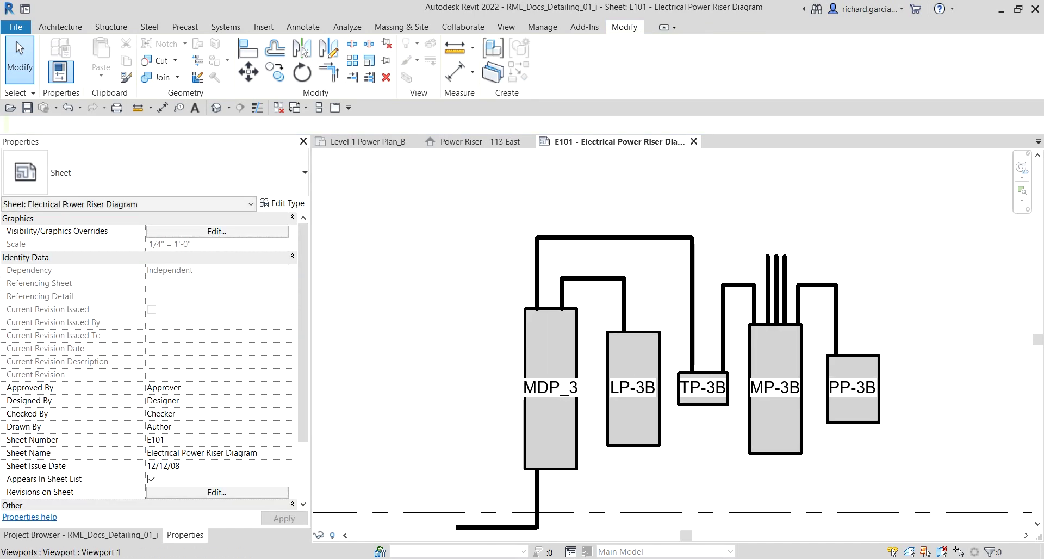
- Select the five Electrical Power detail lines that run from MDP_3 to TP-3B and to LP-3B on Level 3
scroll(496, 296, "down", 4)
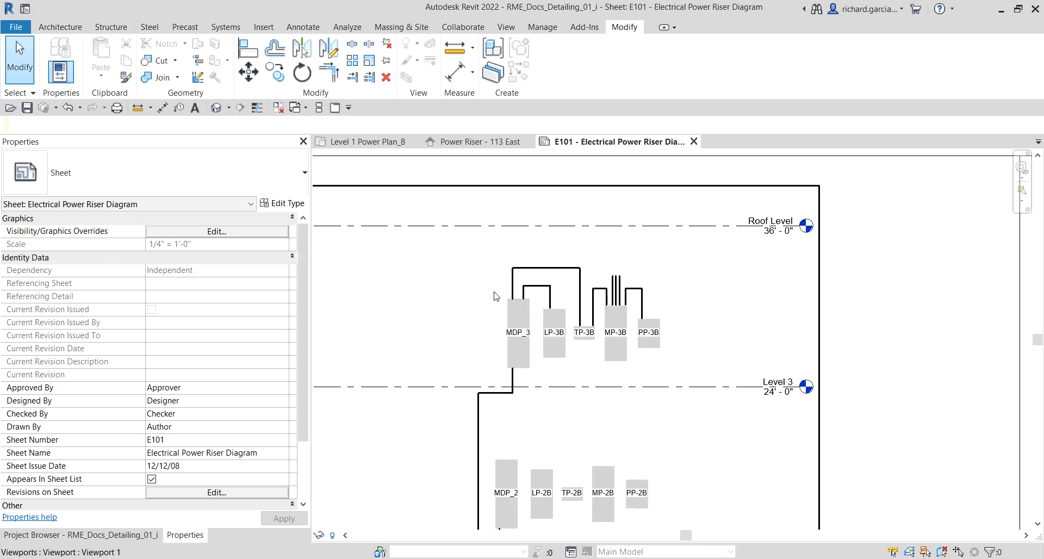
scroll(554, 346, "up", 2)
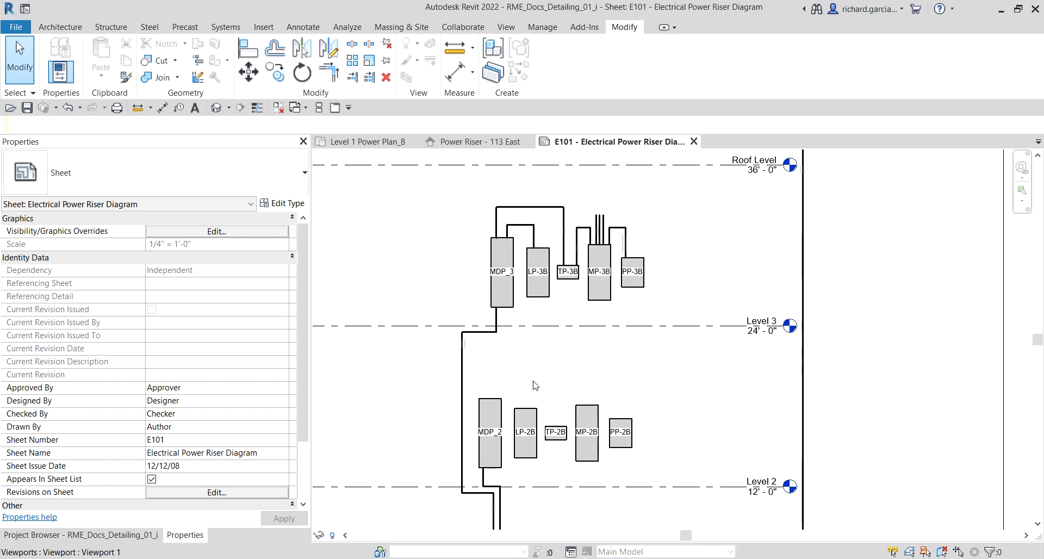
scroll(536, 386, "up", 2)
middle_click_drag(560, 397, 561, 445)
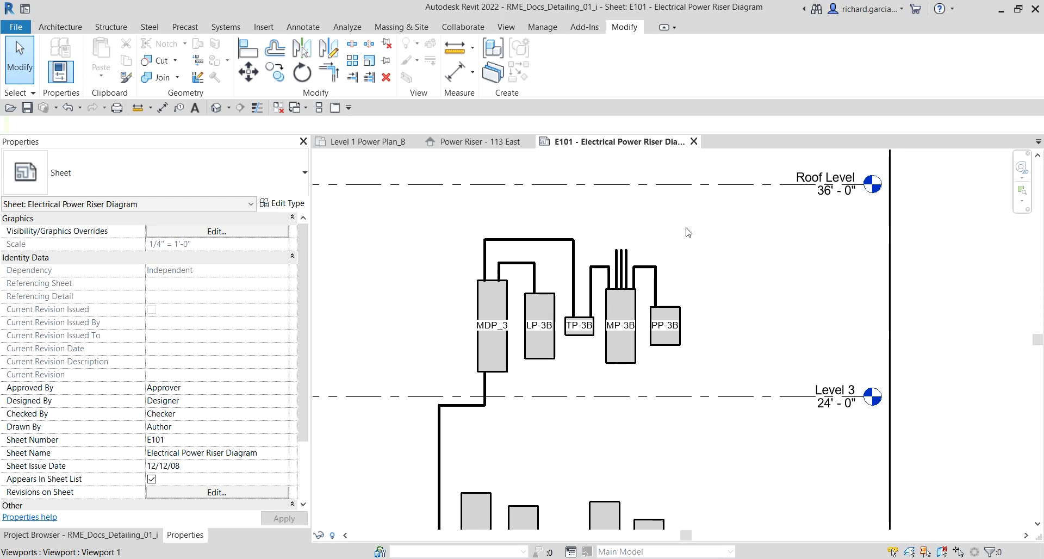
double_click(473, 235)
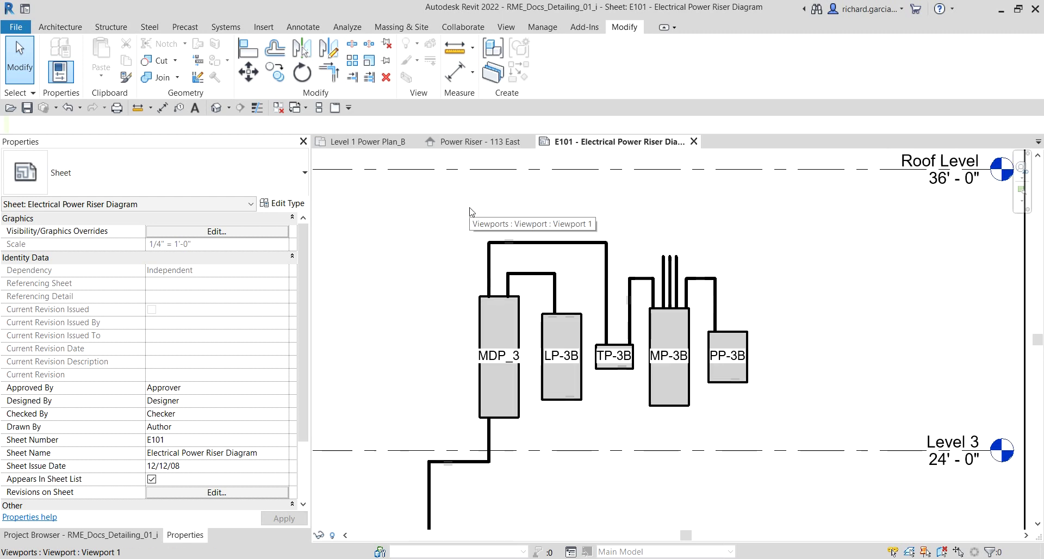
left_click(521, 238)
scroll(536, 237, "up", 3)
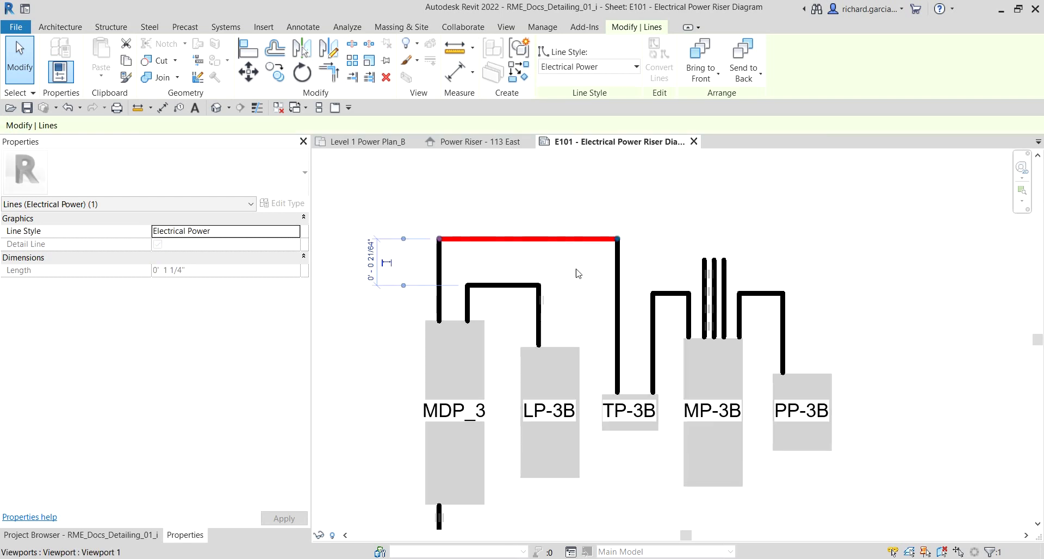
left_click(617, 272, "ctrl")
left_click(503, 284, "ctrl")
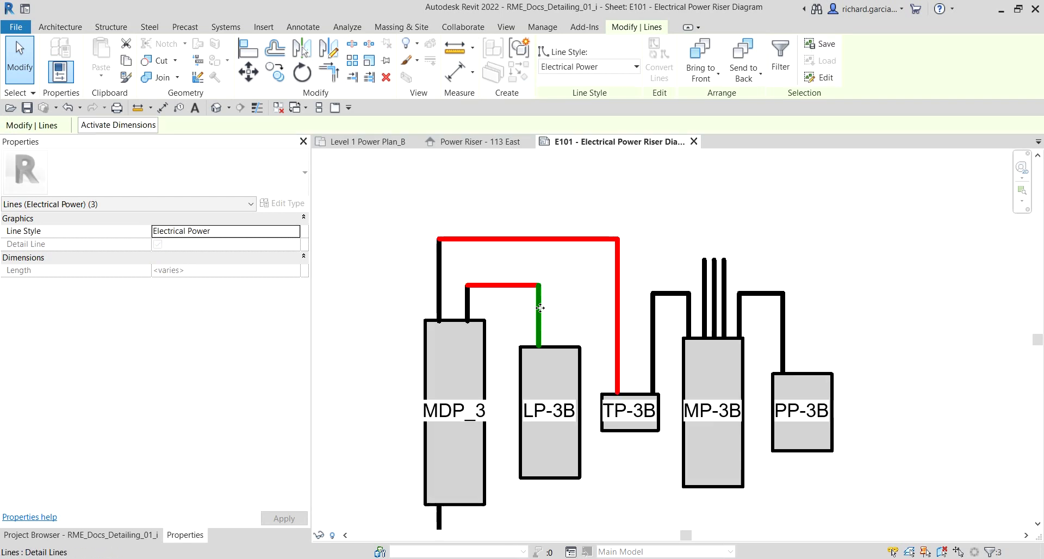
left_click(539, 315, "ctrl")
left_click(467, 306, "ctrl")
left_click(440, 289, "ctrl")
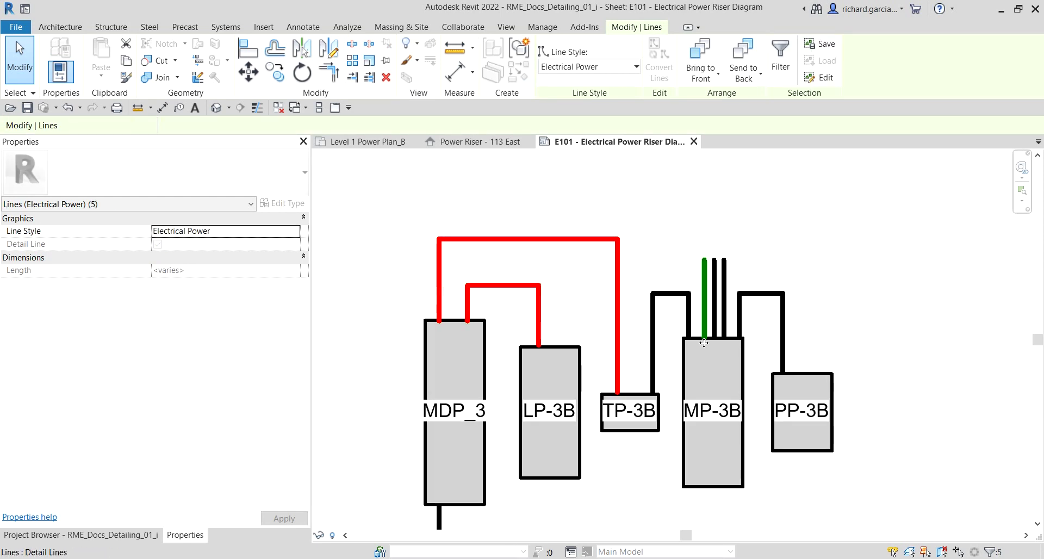
- Add the TP-3B to MP-3B lines, the three vertical lines above MP-3B and the MP-3B to PP-3B lines to the selection
key("Tab")
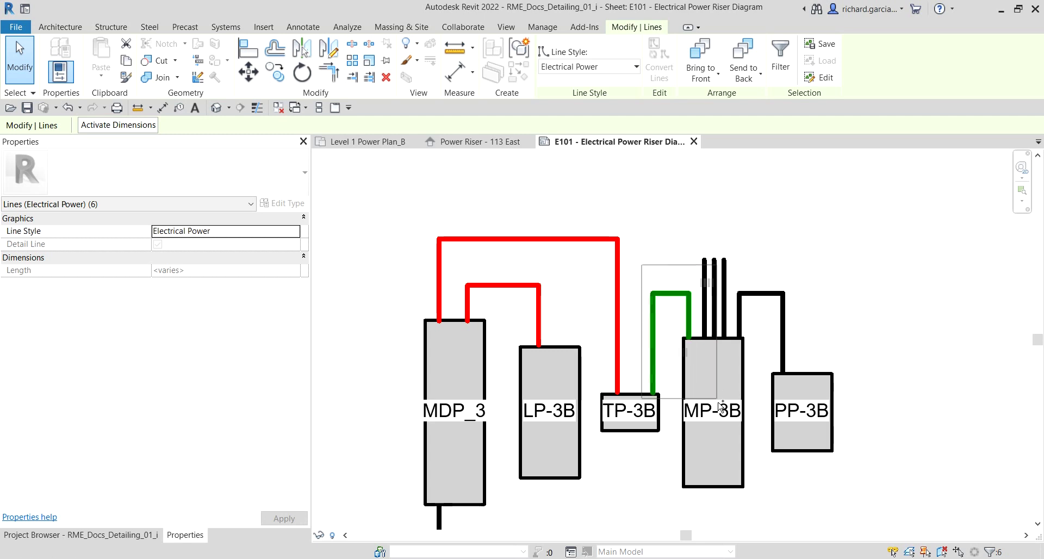
left_click(690, 321, "ctrl")
left_click_drag(690, 232, 777, 351, "ctrl")
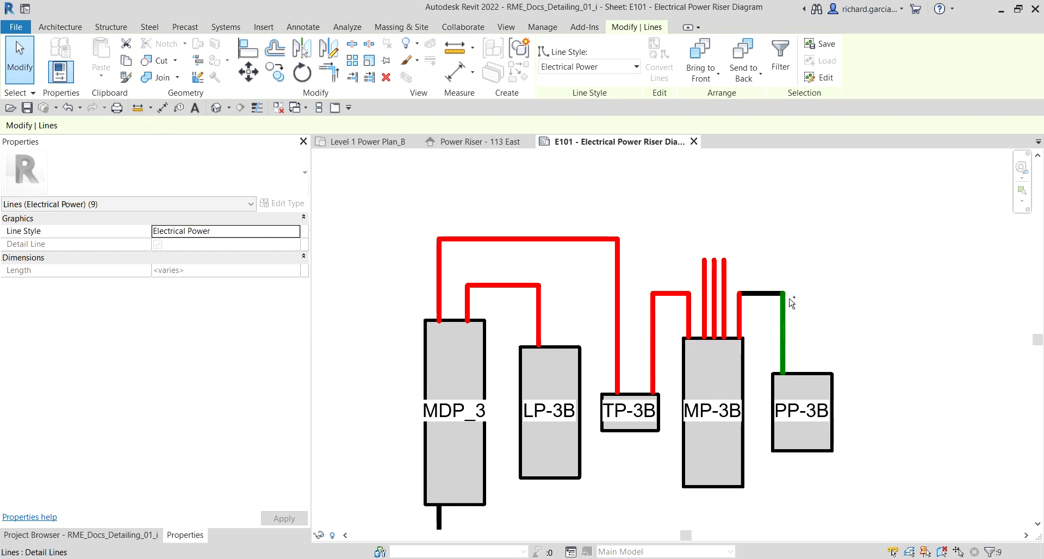
key("Tab")
left_click(784, 348, "ctrl")
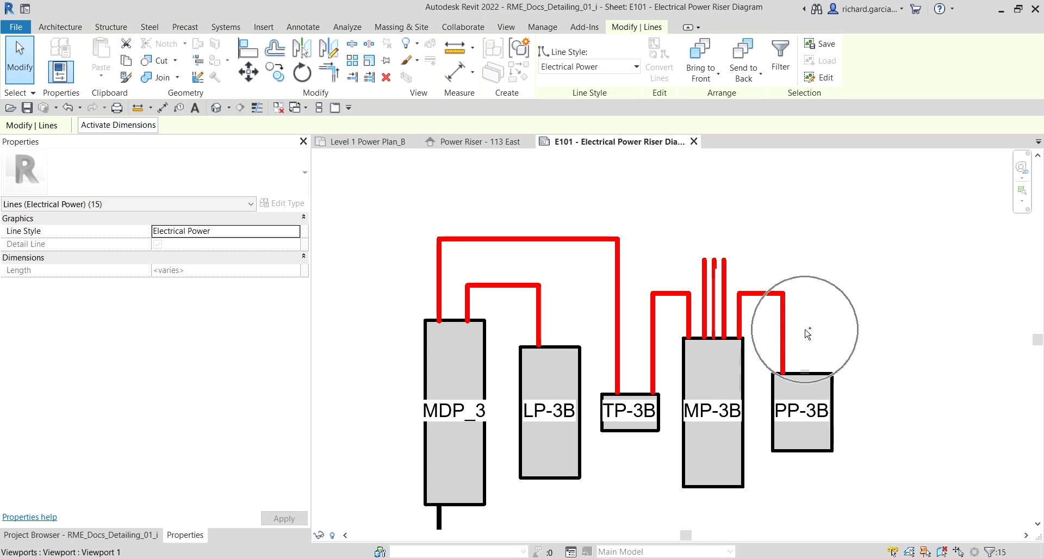
scroll(807, 331, "down", 3)
scroll(806, 248, "up", 1)
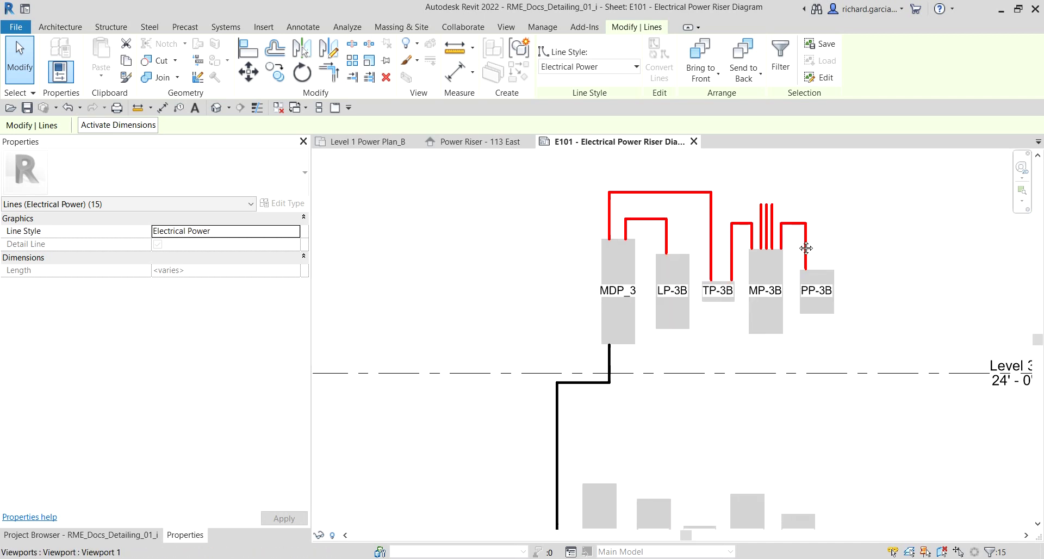
- Copy the selected feeder lines straight down to Level 2, from the base of MDP_3 to the base of MDP_2
left_click(275, 72)
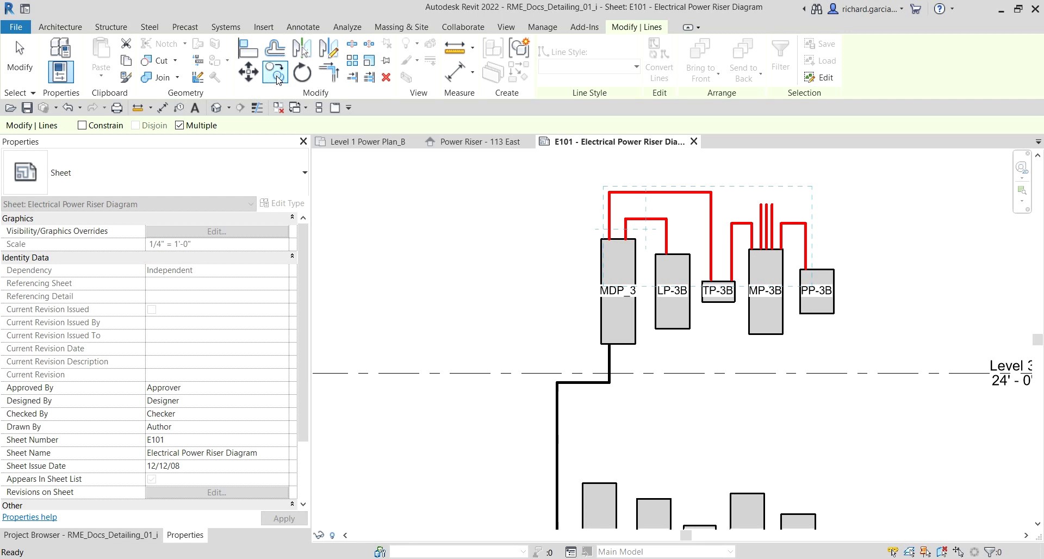
left_click(278, 80)
scroll(804, 418, "down", 3)
scroll(751, 249, "up", 1)
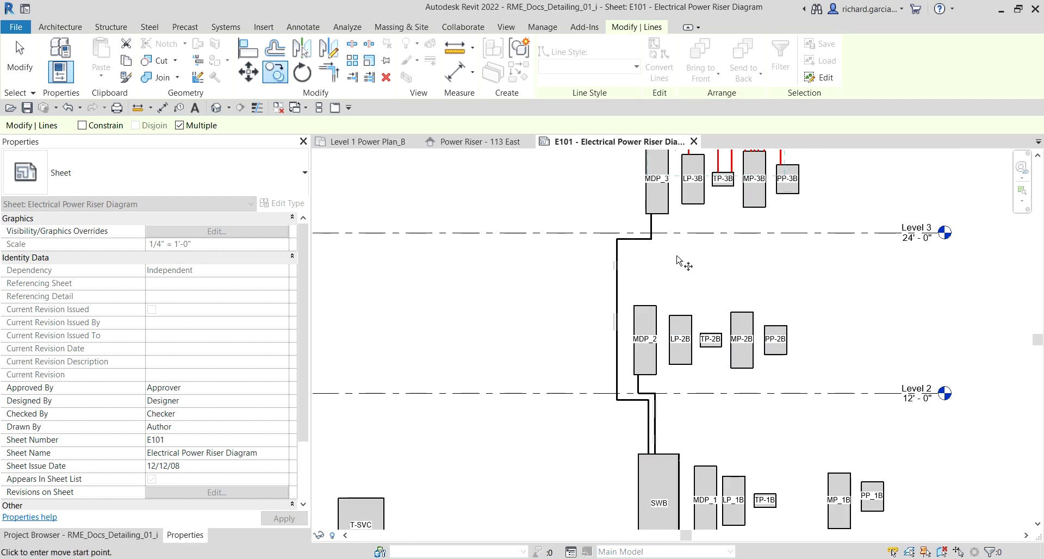
scroll(702, 266, "up", 1)
middle_click_drag(701, 267, 668, 337)
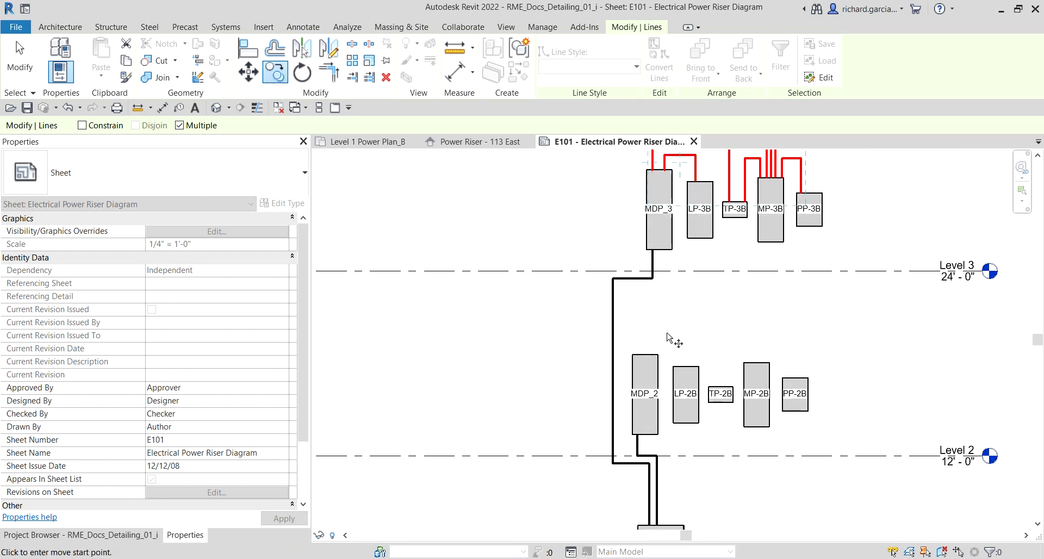
scroll(665, 315, "up", 1)
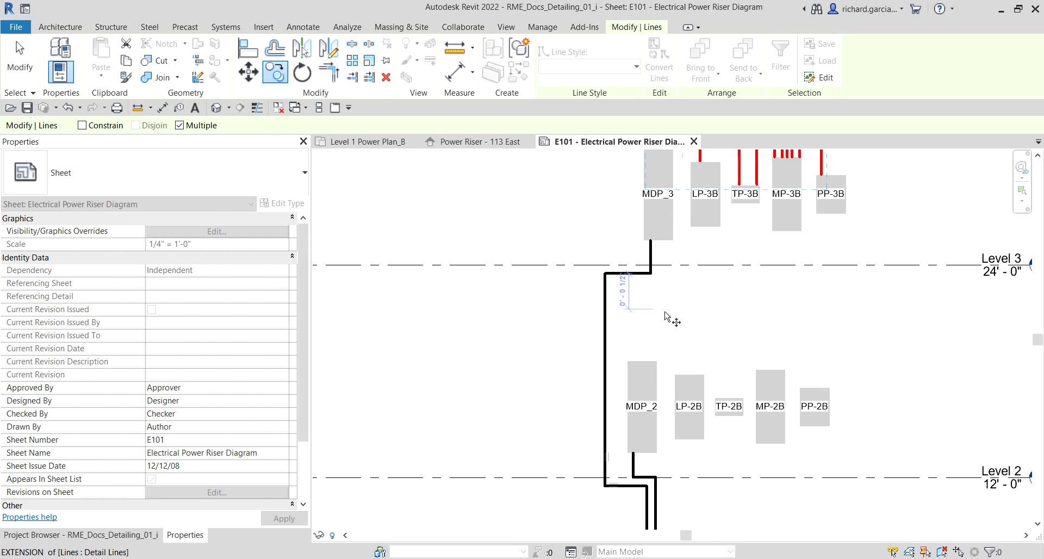
left_click(647, 241)
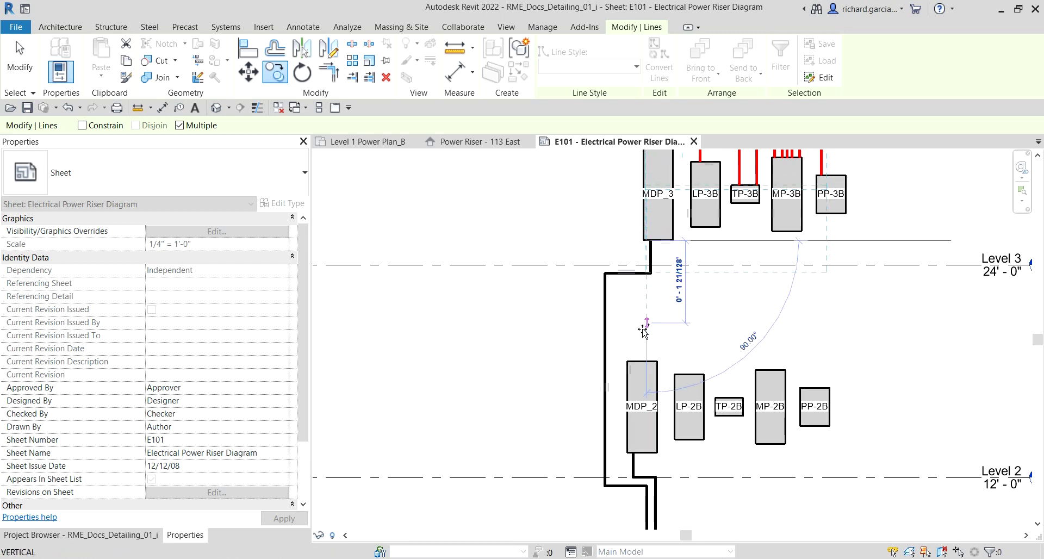
left_click(647, 453)
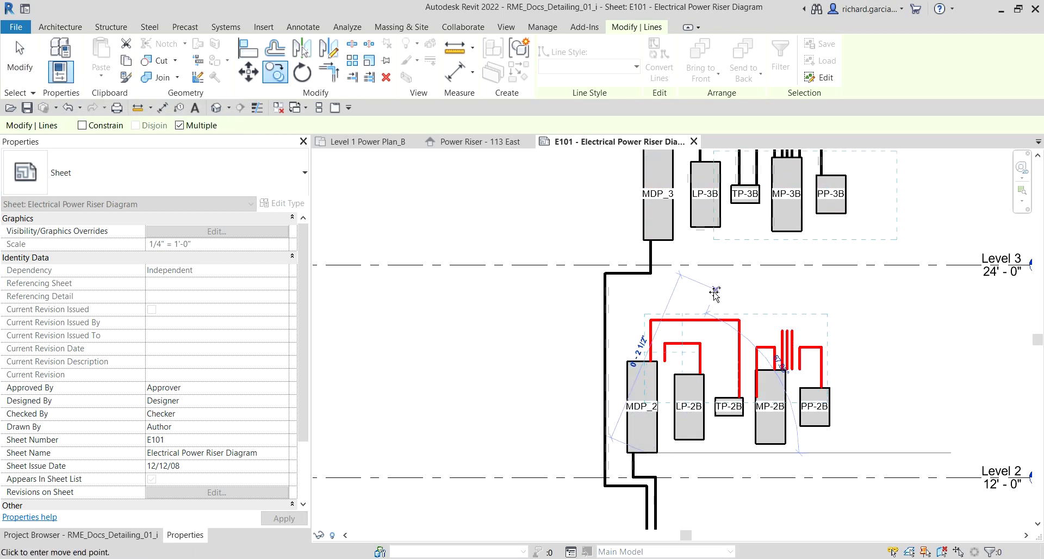
key("Escape")
- Nudge the copied lines left so they line up with MDP_2, LP-2B, TP-2B, MP-2B and PP-2B
scroll(757, 324, "up", 2)
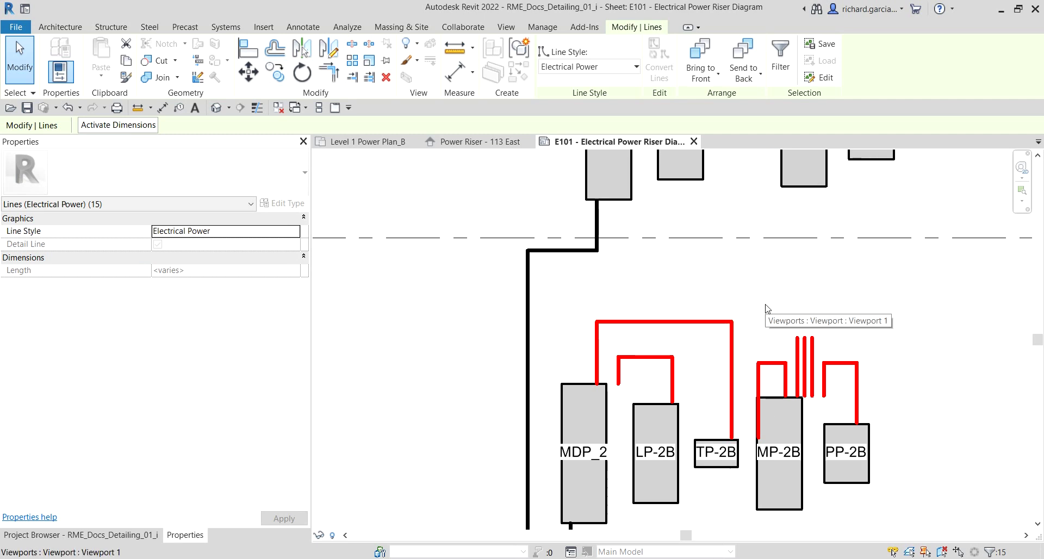
key("Left")
key("Left")
key("Left")
key("Left")
key("Left")
key("Left")
key("Left")
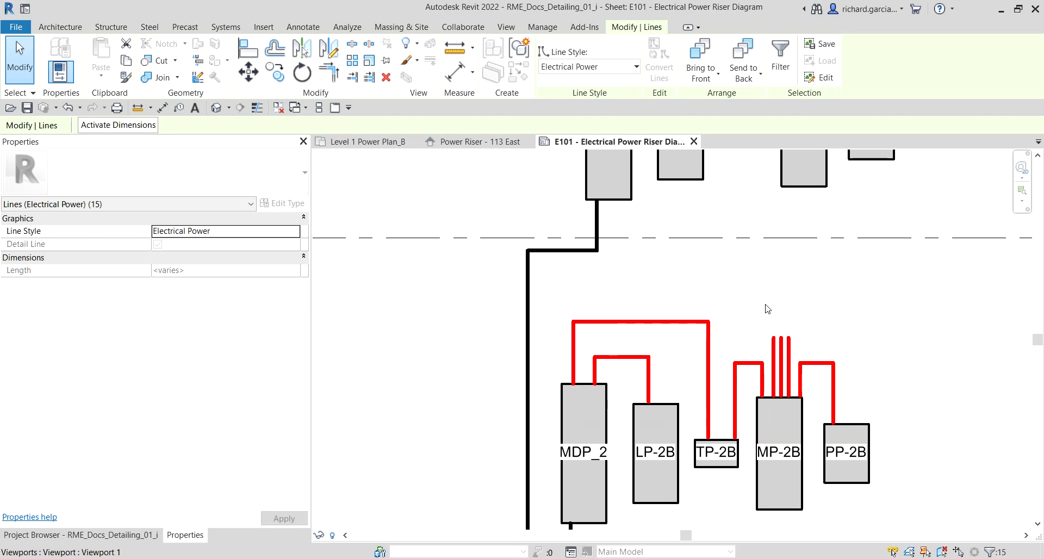
key("Left")
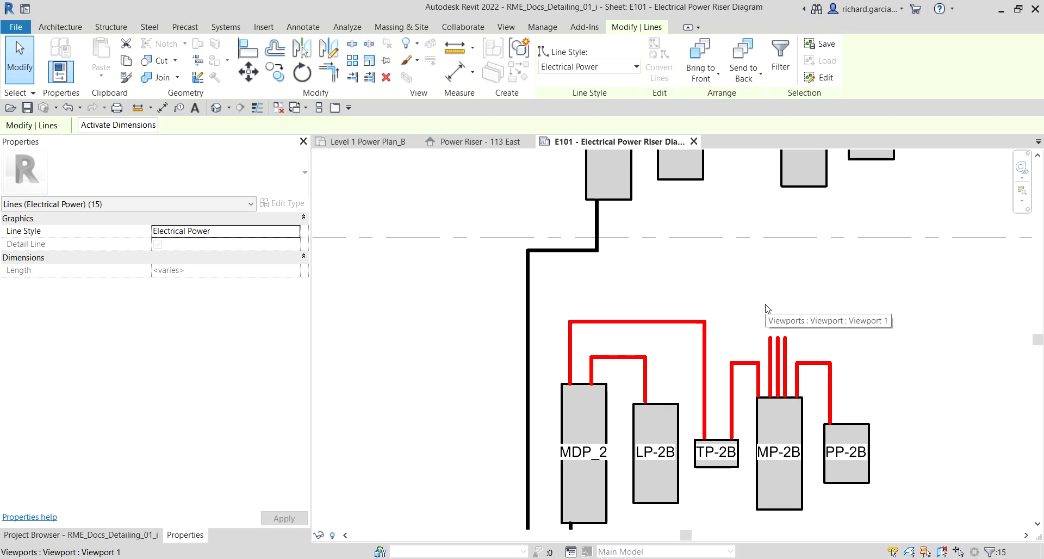
key("Escape")
- Draw chained Electrical Power detail lines from the top of SWB up, across and down to the top of MDP_1 on Level 1
scroll(816, 223, "down", 3)
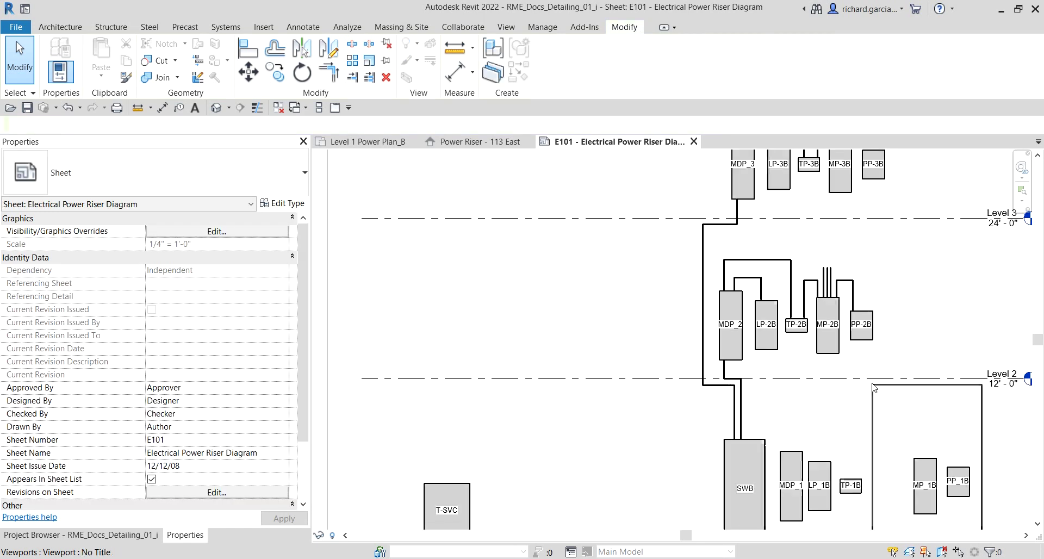
middle_click_drag(762, 381, 789, 255)
scroll(595, 341, "up", 4)
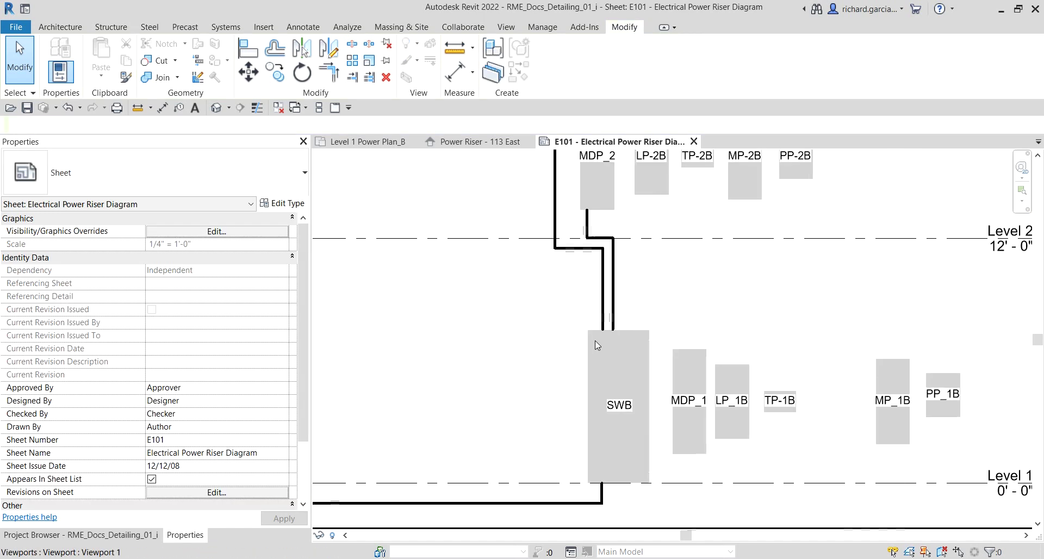
middle_click_drag(680, 325, 650, 288)
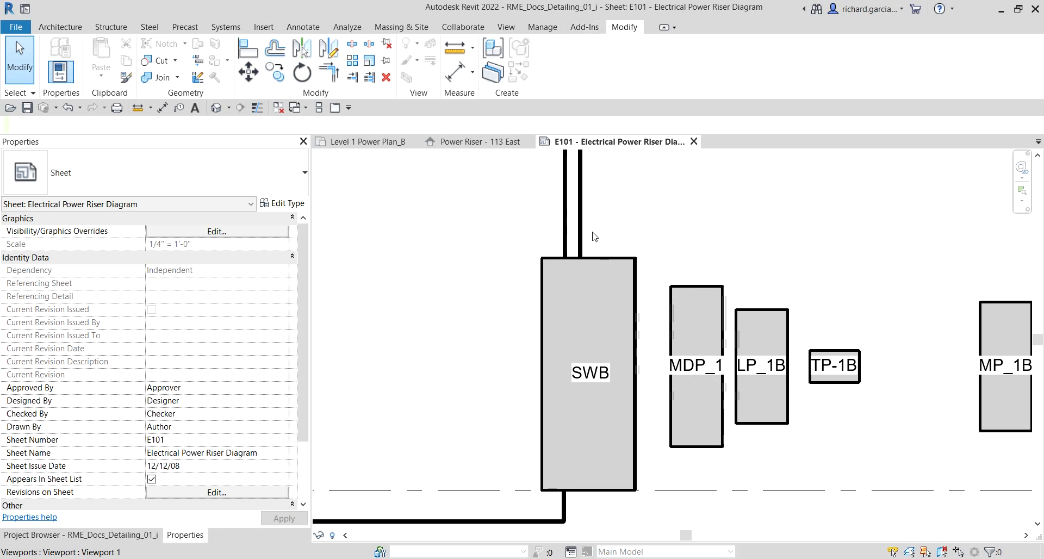
left_click(581, 217)
right_click(584, 214)
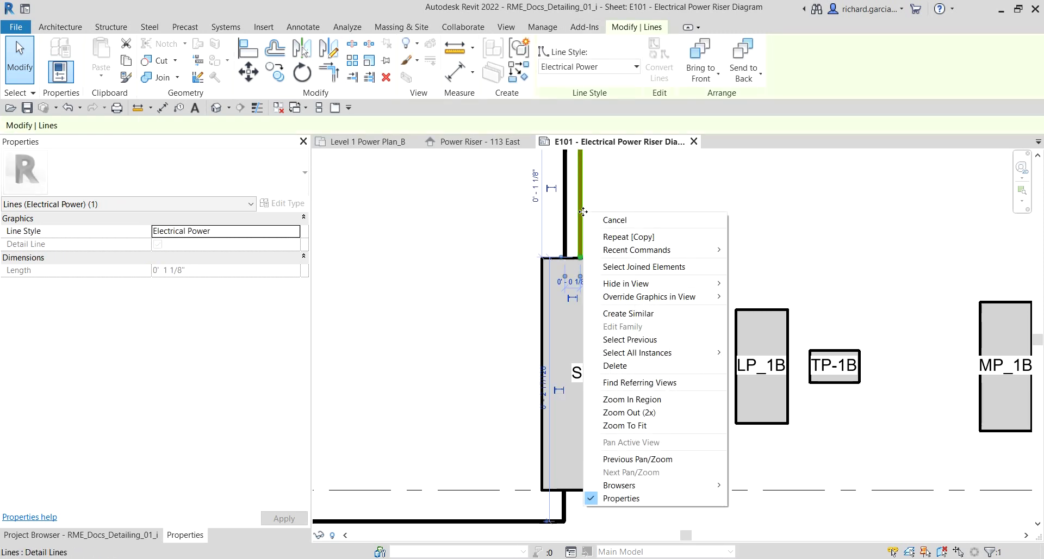
left_click(629, 314)
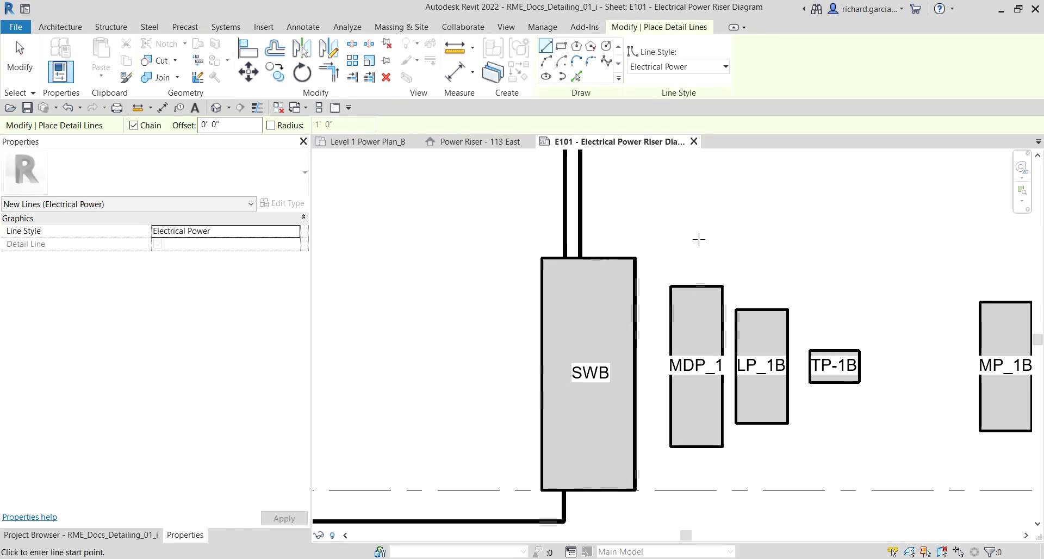
scroll(625, 242, "up", 2)
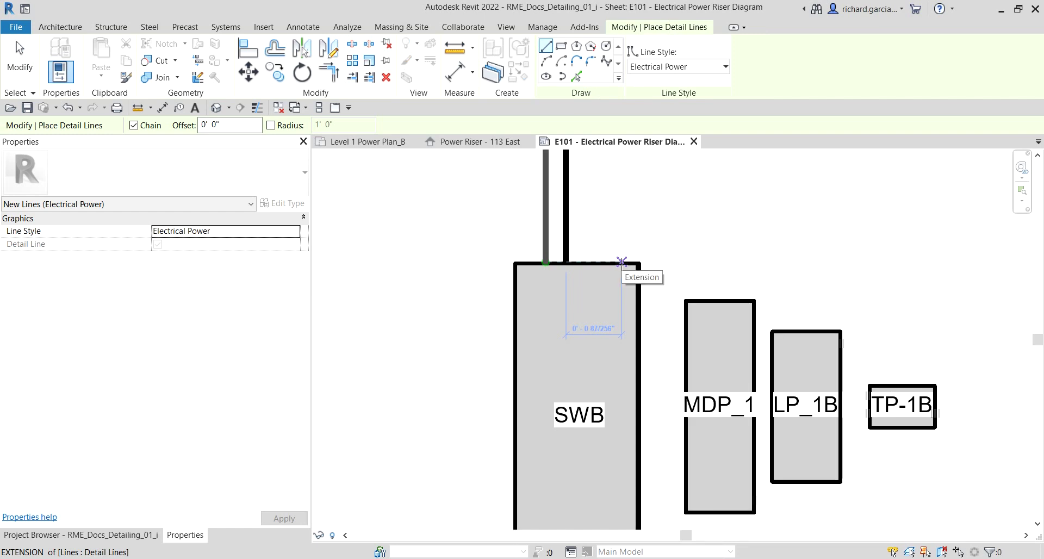
left_click(622, 262)
left_click(622, 194)
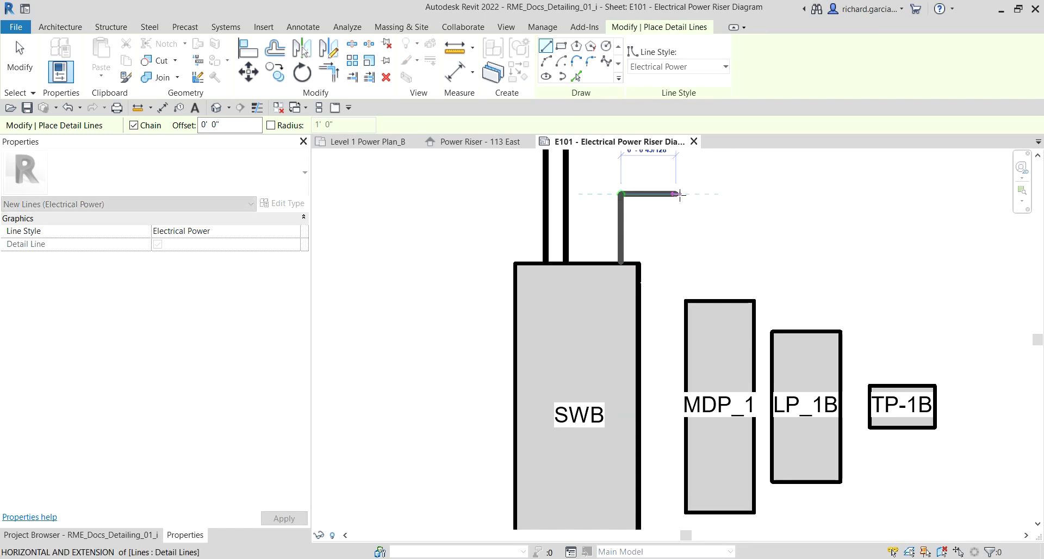
left_click(704, 194)
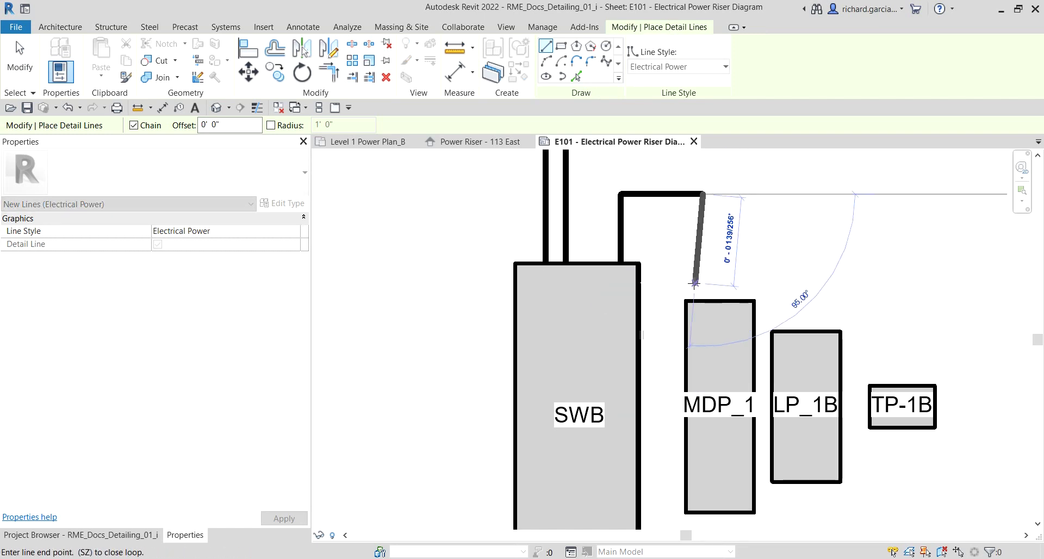
left_click(704, 301)
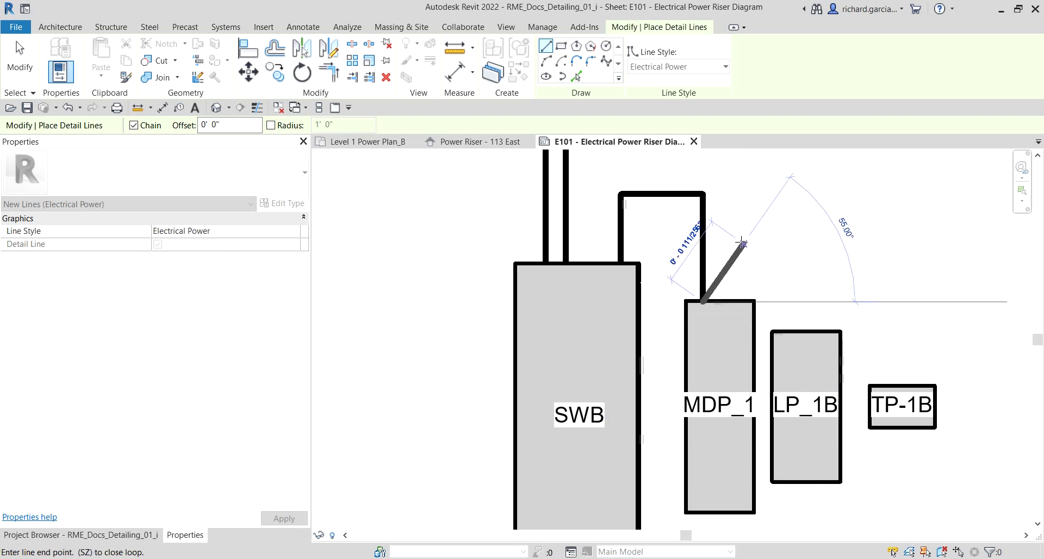
key("Escape")
- Draw chained Electrical Power detail lines from the top of MDP_1 up, 1/4" across and down to the top of LP_1B
scroll(733, 261, "up", 3)
scroll(733, 261, "up", 1)
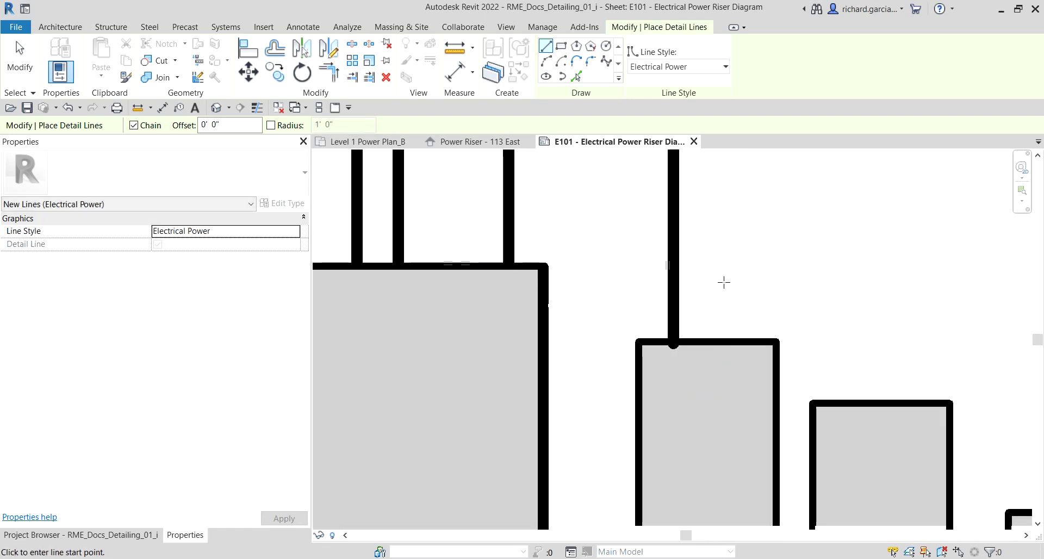
left_click(752, 343)
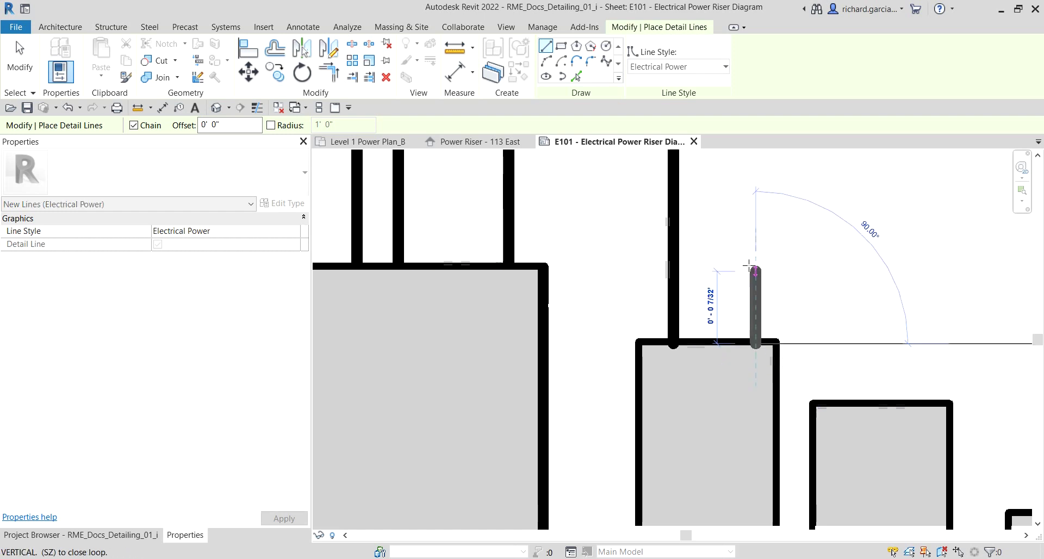
left_click(756, 195)
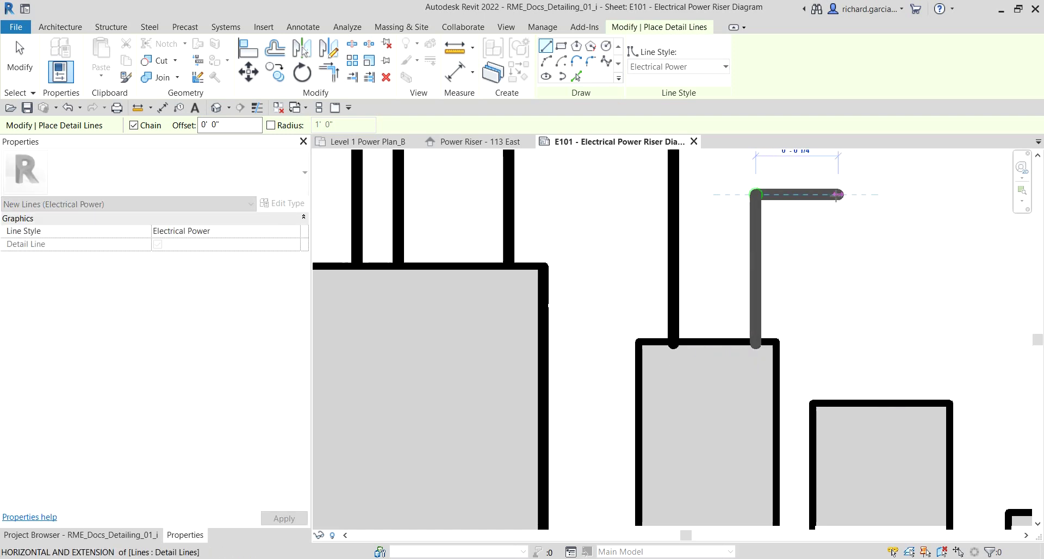
left_click(837, 195)
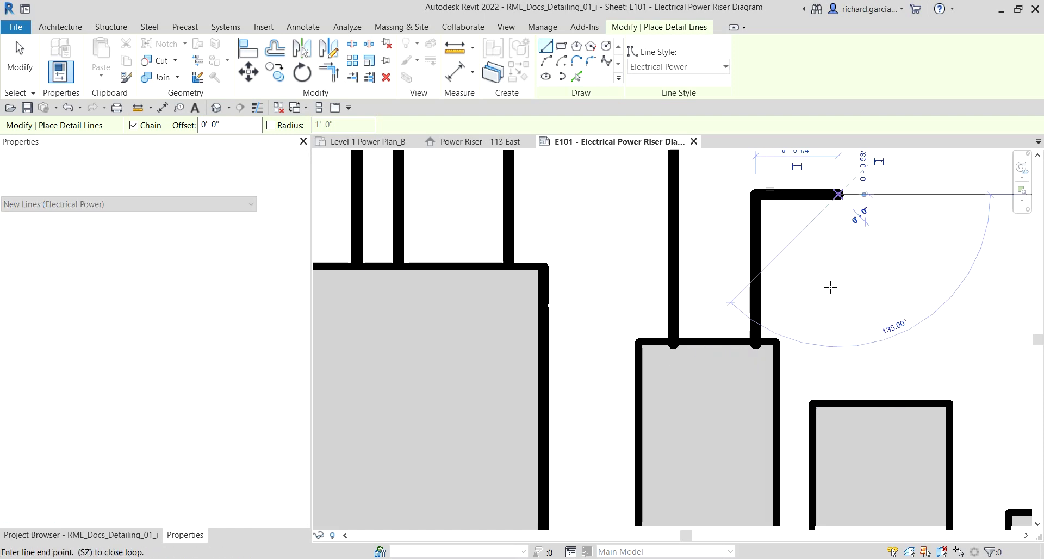
left_click(837, 399)
key("Escape")
- Draw chained Electrical Power detail lines from the top of MDP_1 up to the SWB feeder's height, across and down to the top of TP-1B
middle_click_drag(861, 347, 725, 393)
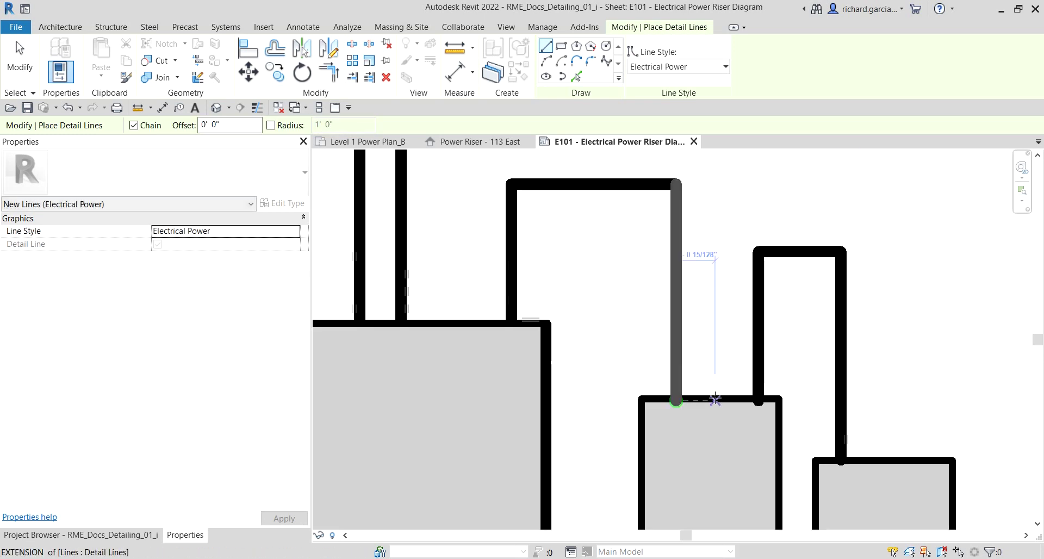
left_click(715, 401)
middle_click_drag(734, 286, 721, 412)
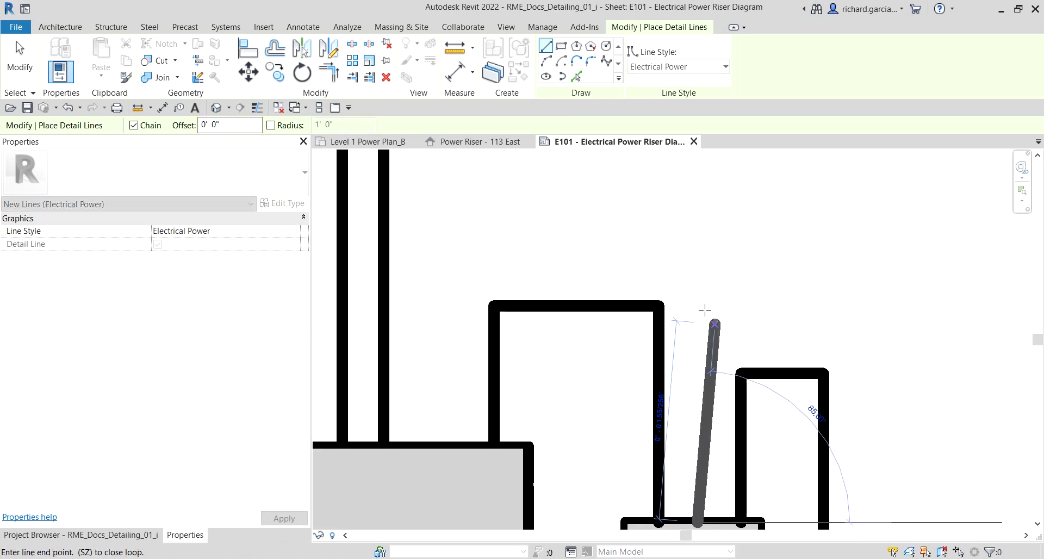
left_click(699, 304)
scroll(696, 303, "down", 3)
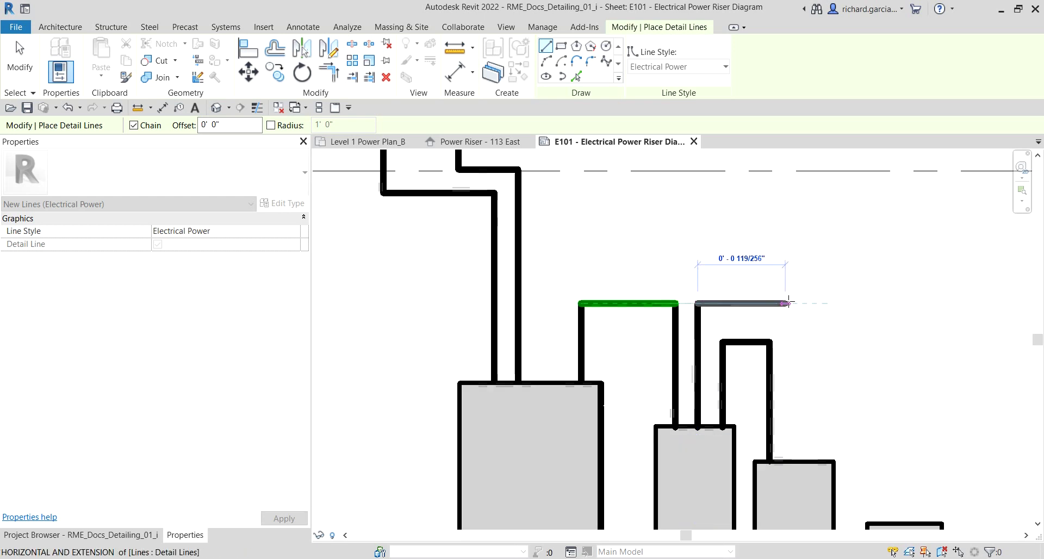
middle_click_drag(788, 307, 742, 289)
scroll(793, 287, "down", 1)
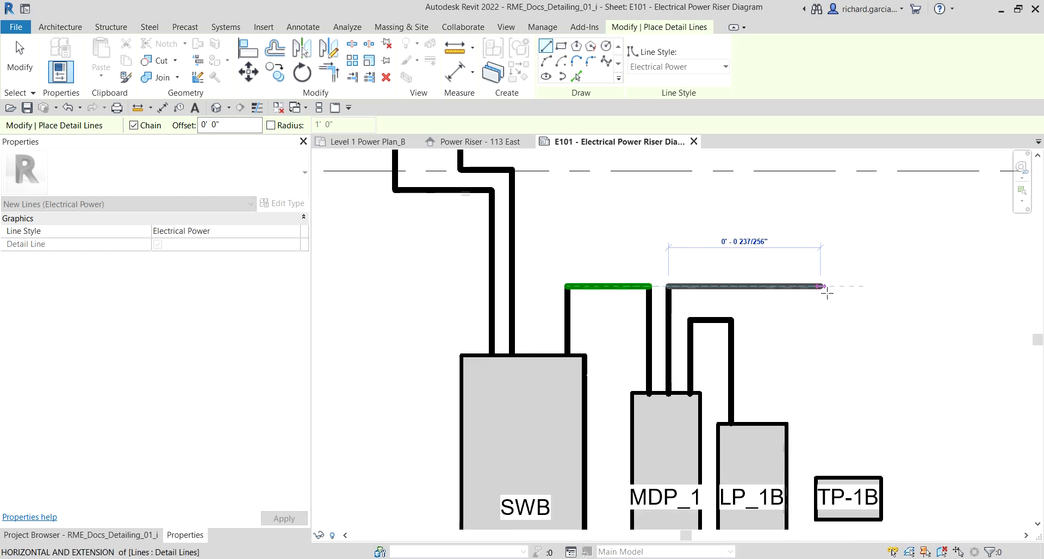
left_click(832, 286)
left_click(832, 477)
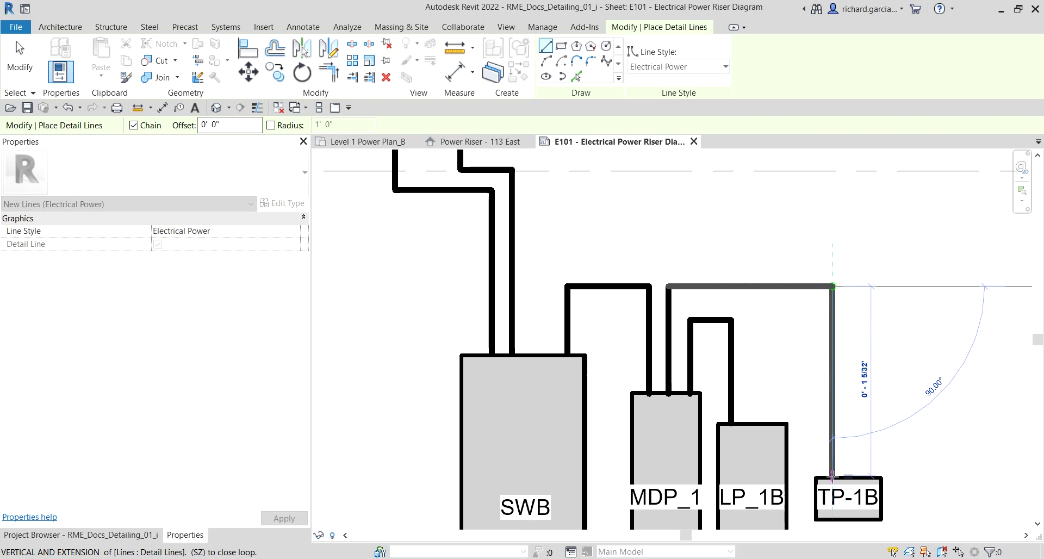
key("Escape")
- Draw chained Electrical Power detail lines from the top of TP-1B up, across about 1 1/8" and down 39/64" to the top of MP_1B
scroll(887, 377, "down", 2)
middle_click_drag(886, 377, 749, 330)
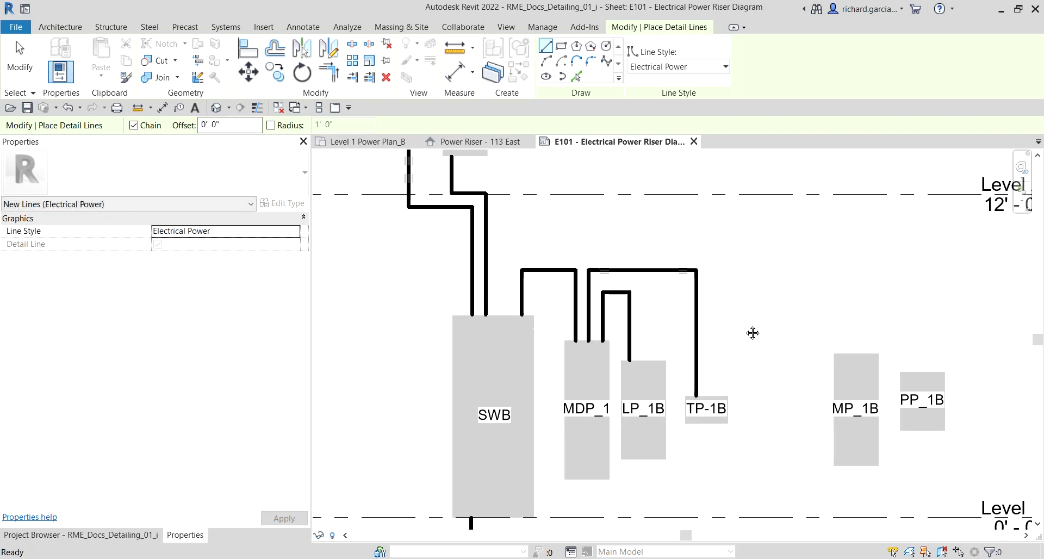
scroll(719, 396, "up", 2)
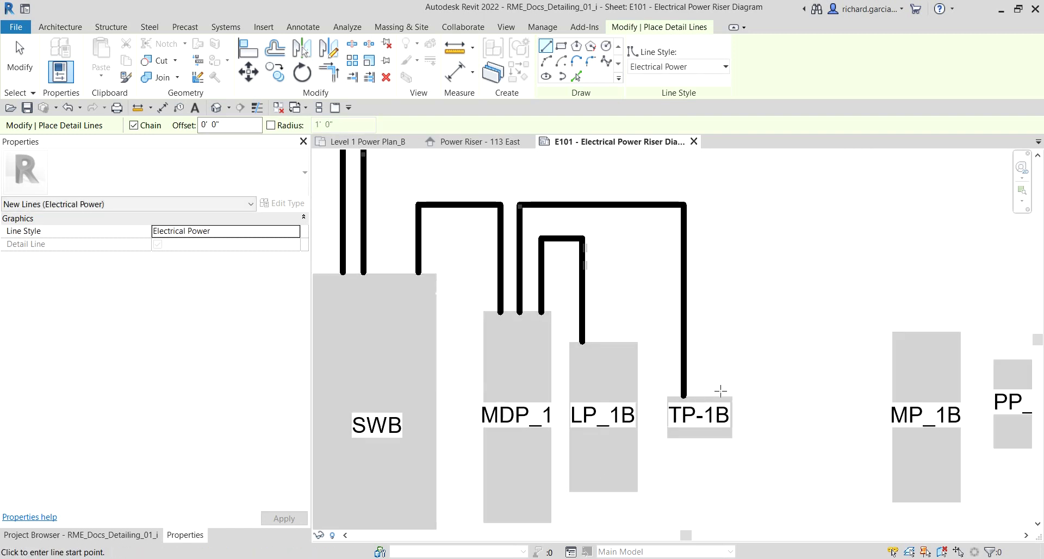
left_click(719, 395)
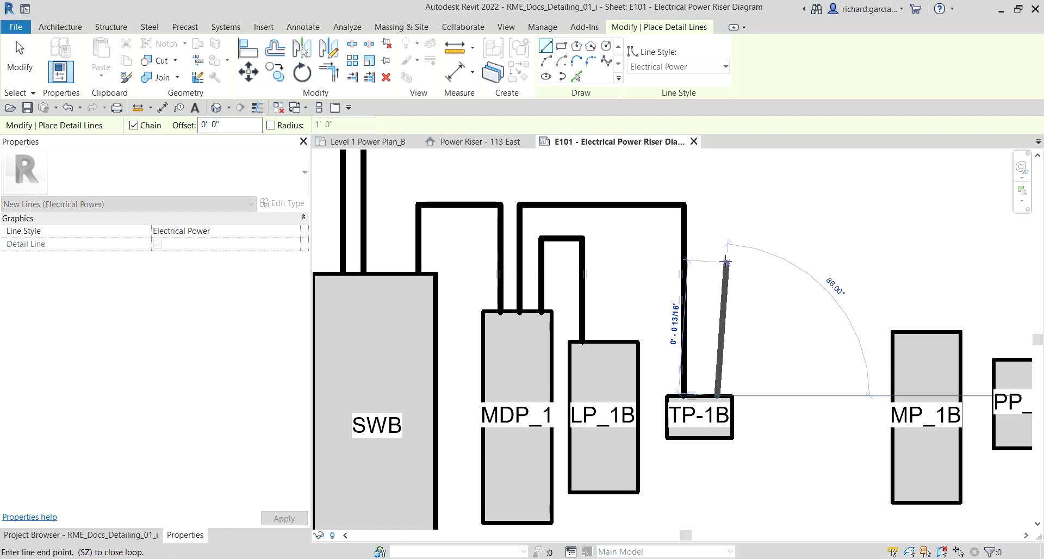
left_click(717, 232)
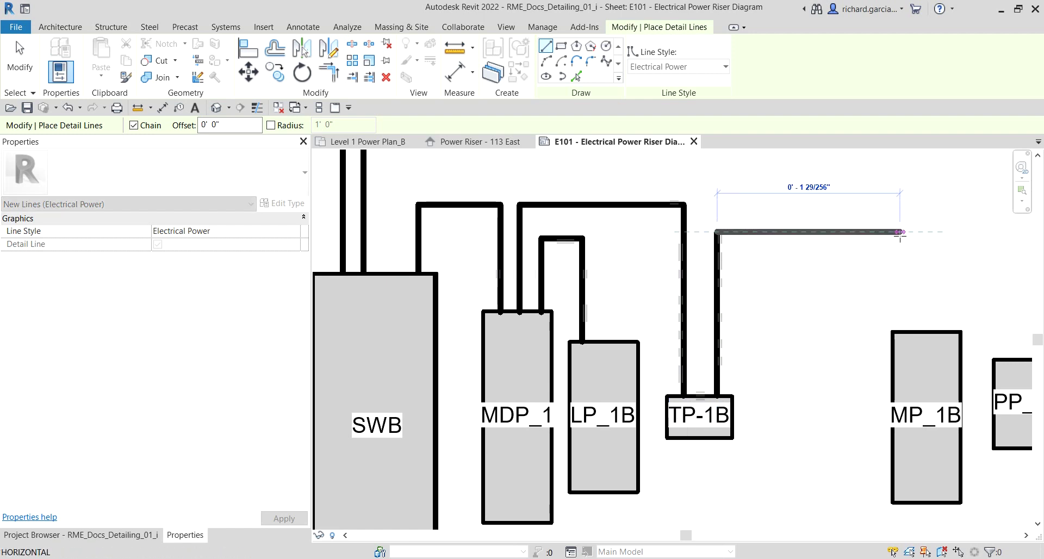
left_click(901, 232)
left_click(901, 332)
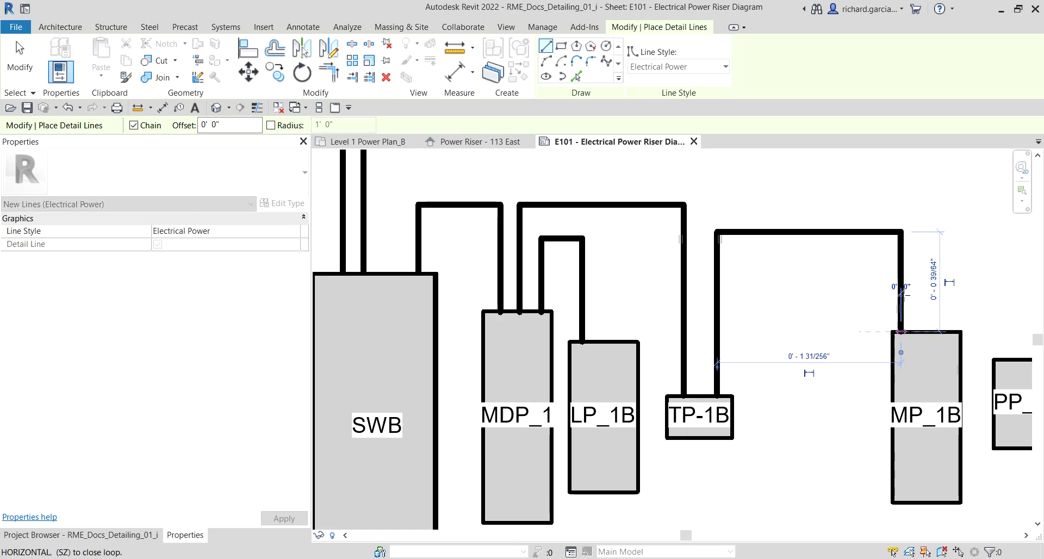
key("Escape")
scroll(920, 292, "down", 2)
middle_click_drag(921, 291, 723, 389)
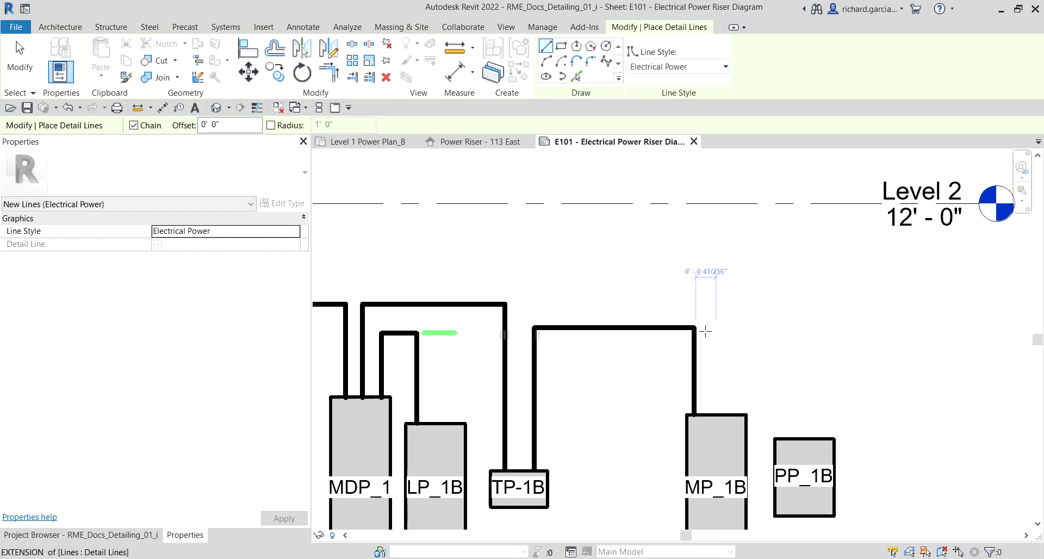
key("Escape")
- Copy the three short vertical lines above MP-2B down to Level 1, onto the middle of PP_1B's top edge
scroll(619, 303, "down", 2)
middle_click_drag(618, 303, 641, 445)
scroll(653, 276, "up", 6)
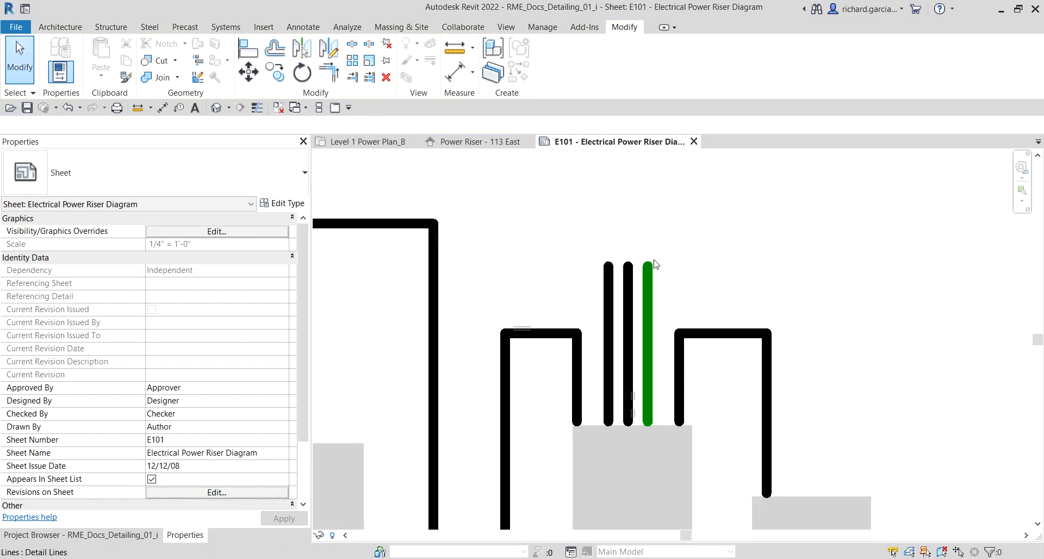
left_click(650, 277)
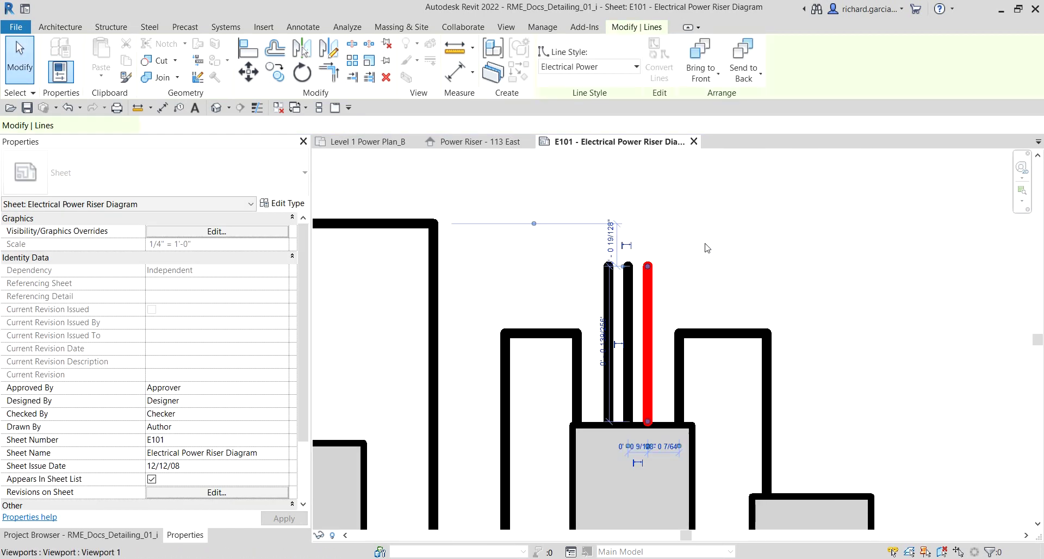
left_click(621, 294, "ctrl")
left_click(610, 289, "ctrl")
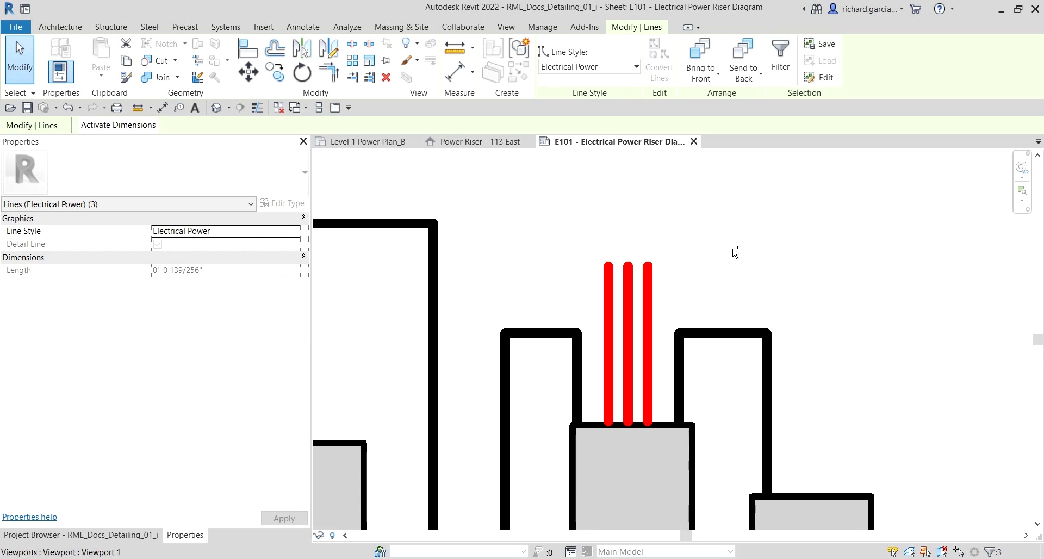
left_click(277, 72)
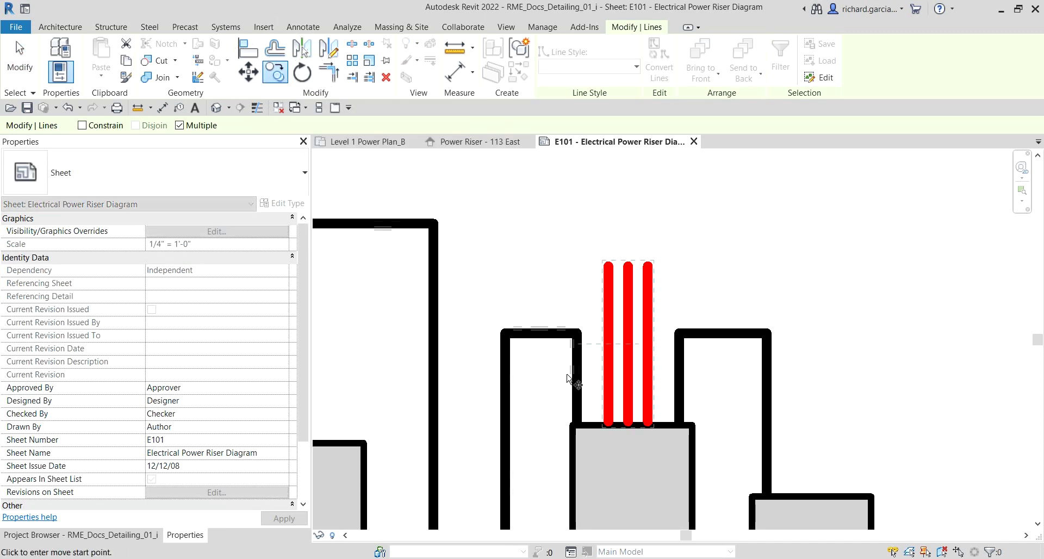
left_click(630, 421)
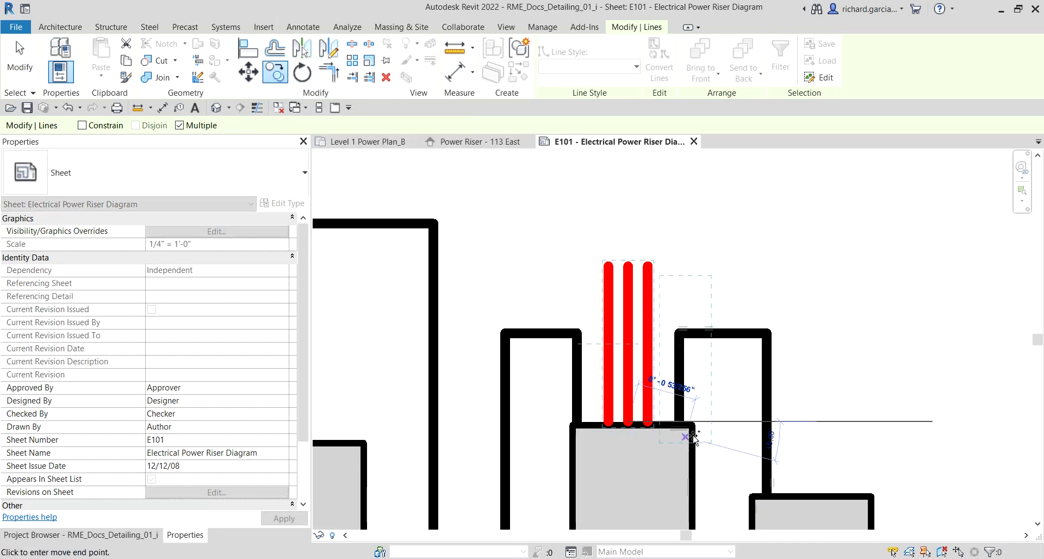
scroll(776, 462, "down", 2)
middle_click_drag(777, 461, 642, 259)
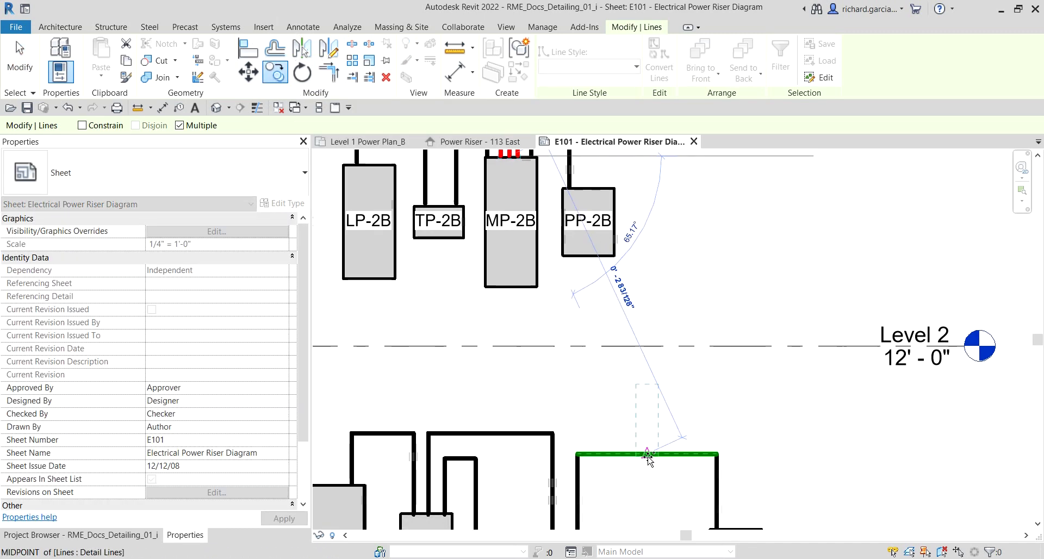
scroll(602, 242, "down", 2)
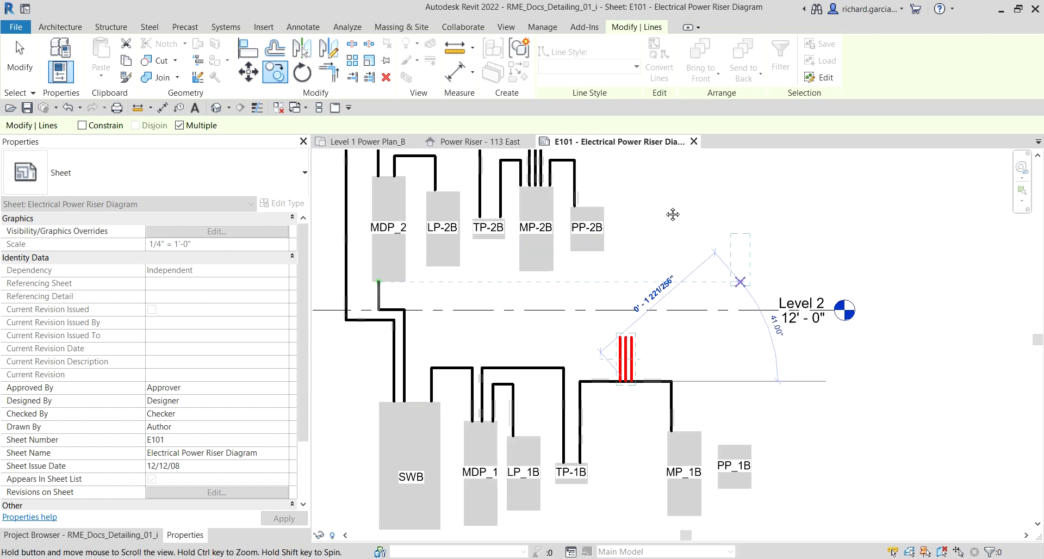
middle_click_drag(870, 409, 615, 314)
scroll(615, 313, "up", 2)
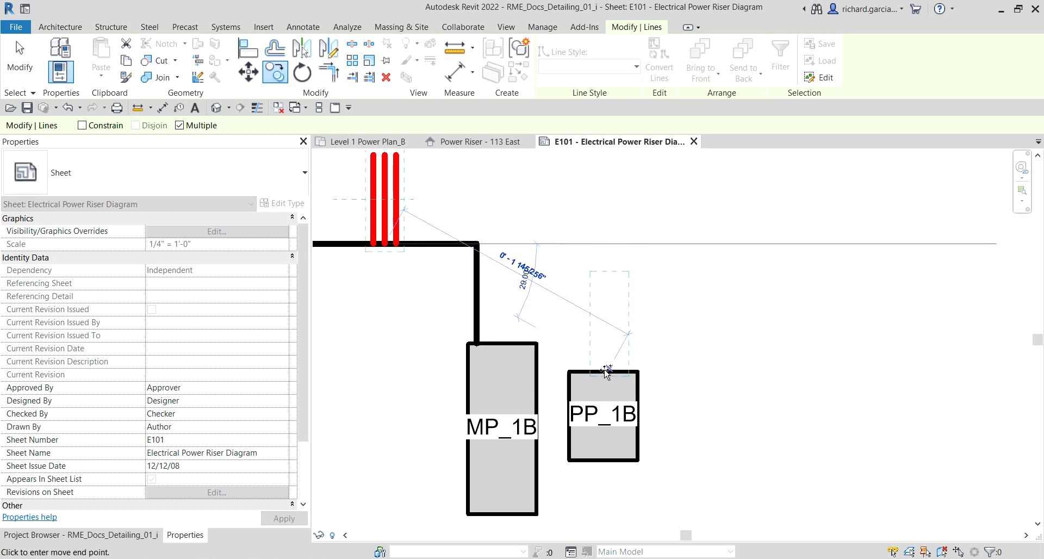
left_click(606, 372)
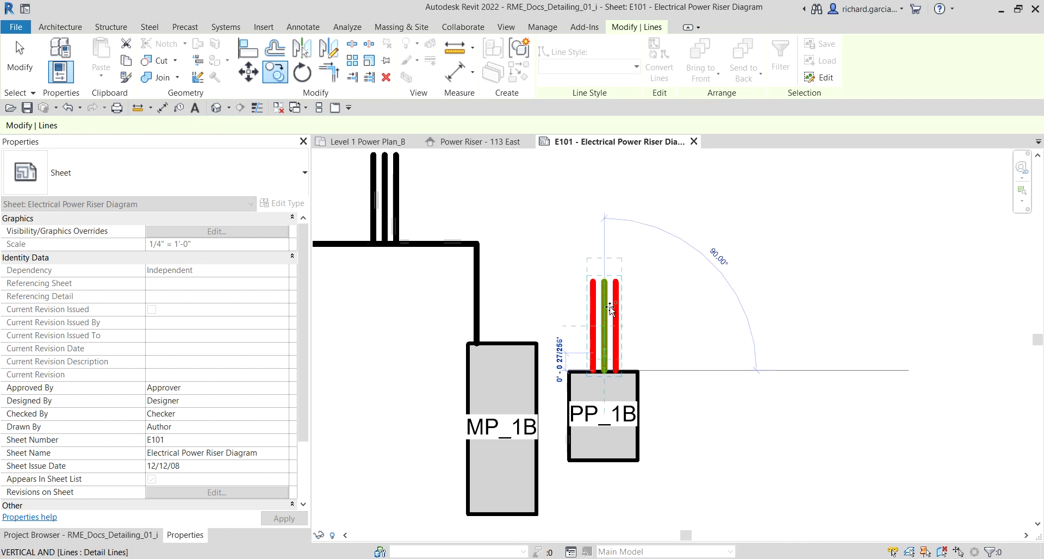
key("Escape")
key("Escape")
- Delete the three stray vertical lines standing on the horizontal feeder between TP-1B and MP_1B
scroll(676, 279, "down", 1)
middle_click_drag(508, 290, 544, 320)
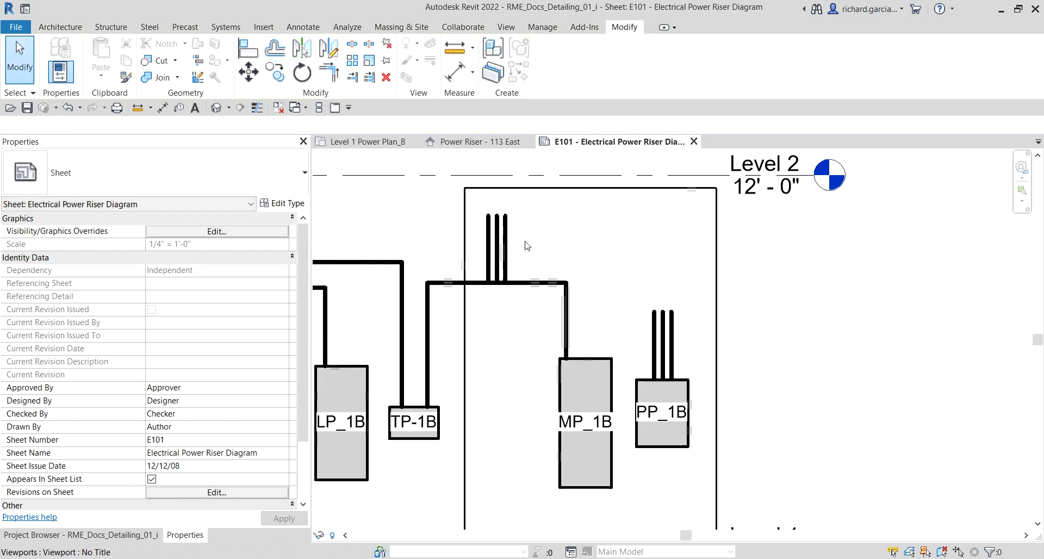
scroll(544, 320, "up", 2)
left_click(498, 229)
key("d")
key("e")
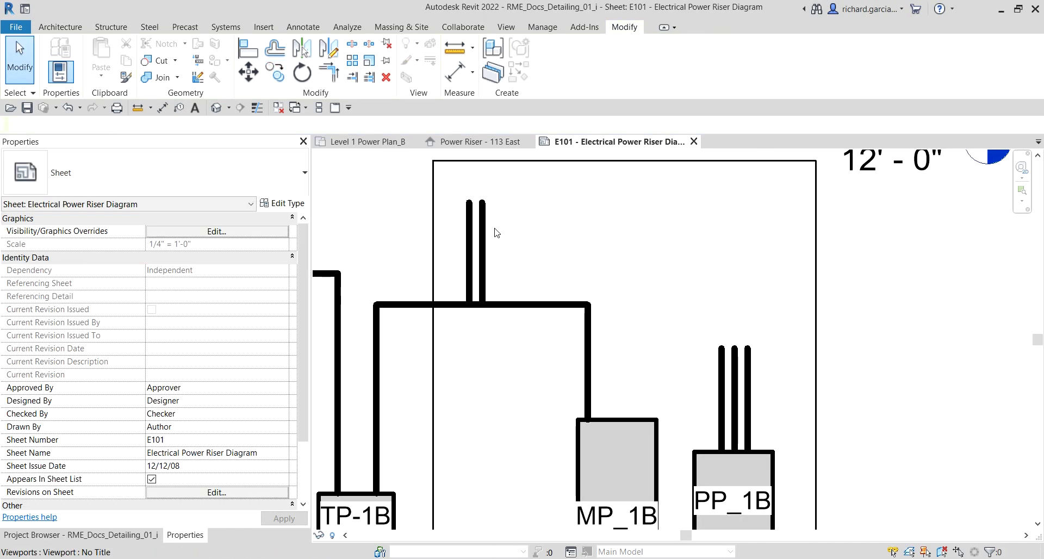
left_click(482, 240)
key("d")
key("e")
left_click(469, 239)
key("d")
key("e")
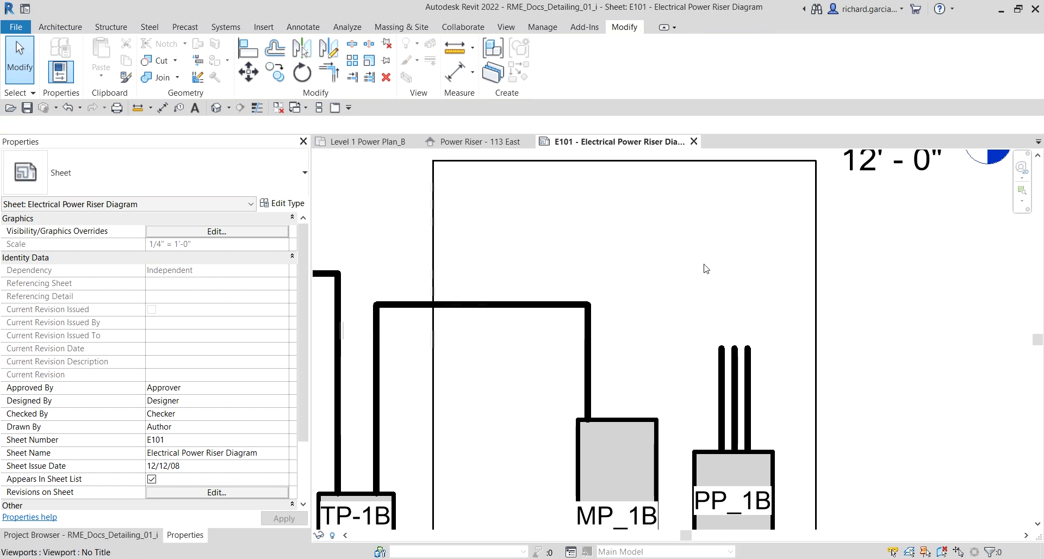
- Move the three vertical lines from the top of PP_1B to the middle of MP_1B's top edge
scroll(707, 268, "down", 2)
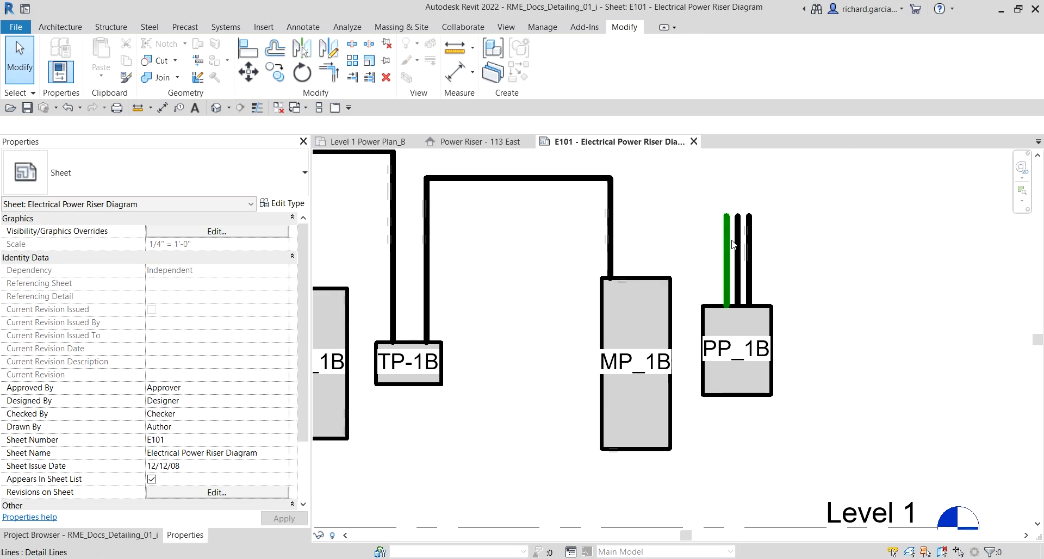
scroll(741, 219, "up", 2)
left_click(737, 239)
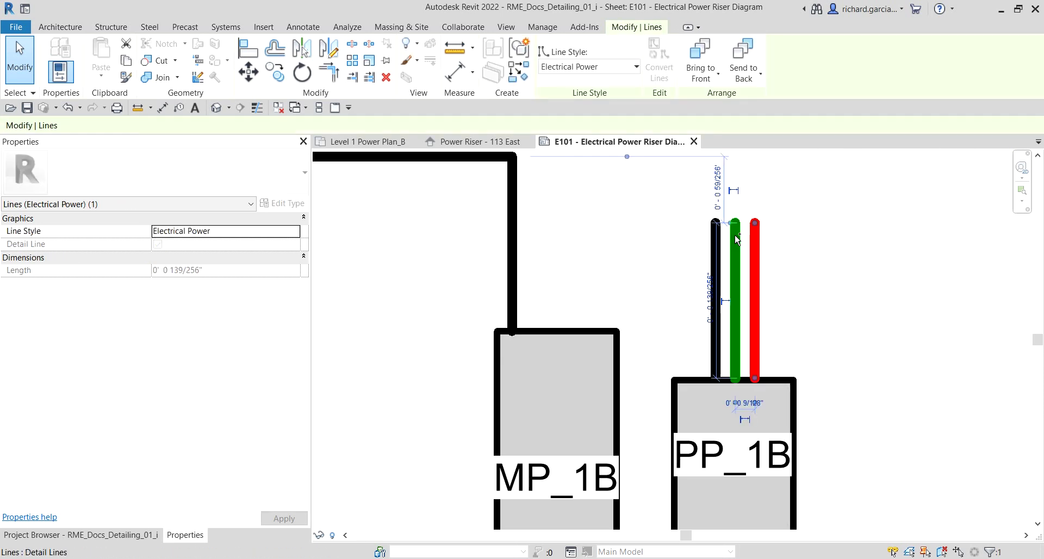
key("m")
key("v")
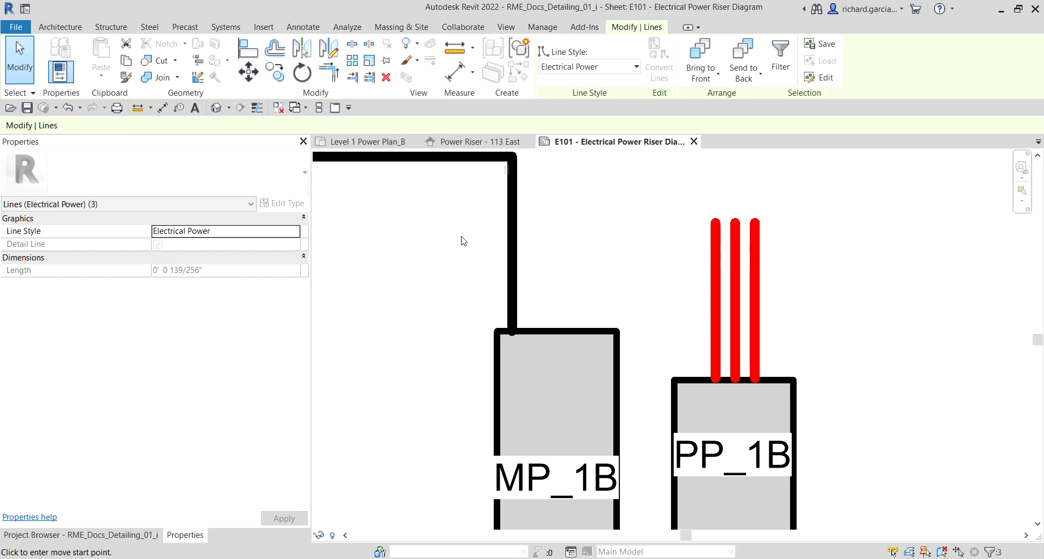
left_click(734, 385)
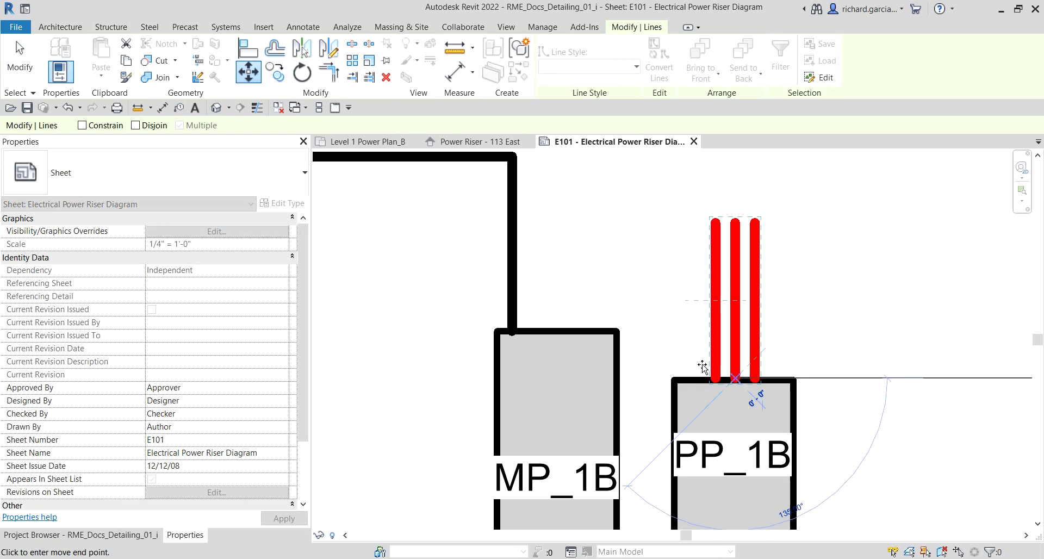
left_click(556, 331)
left_click(623, 277)
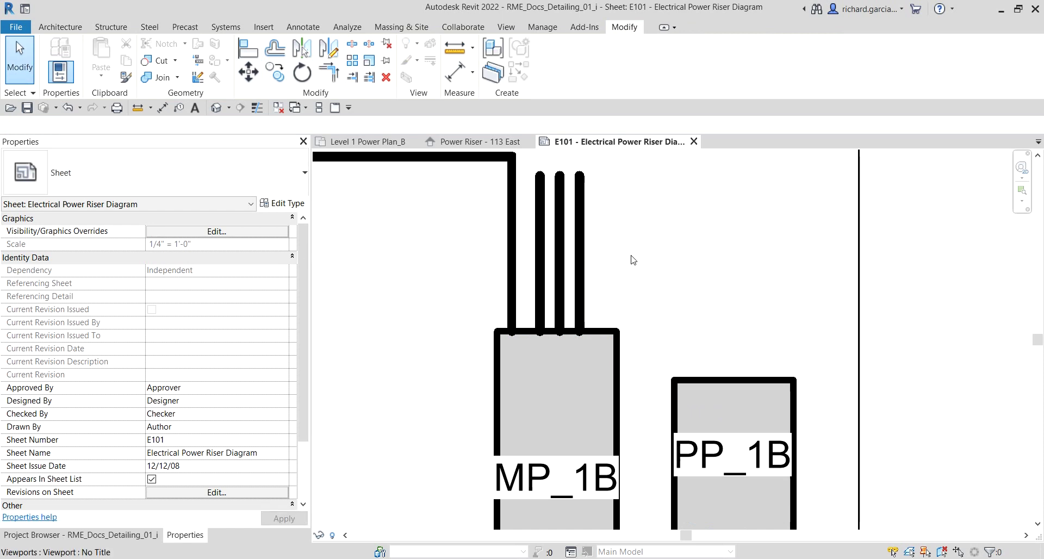
- Draw chained Electrical Power detail lines from the top of MP_1B up to the TP-1B feeder's height, across and down to the top of PP_1B
scroll(631, 277, "down", 2)
left_click(592, 243)
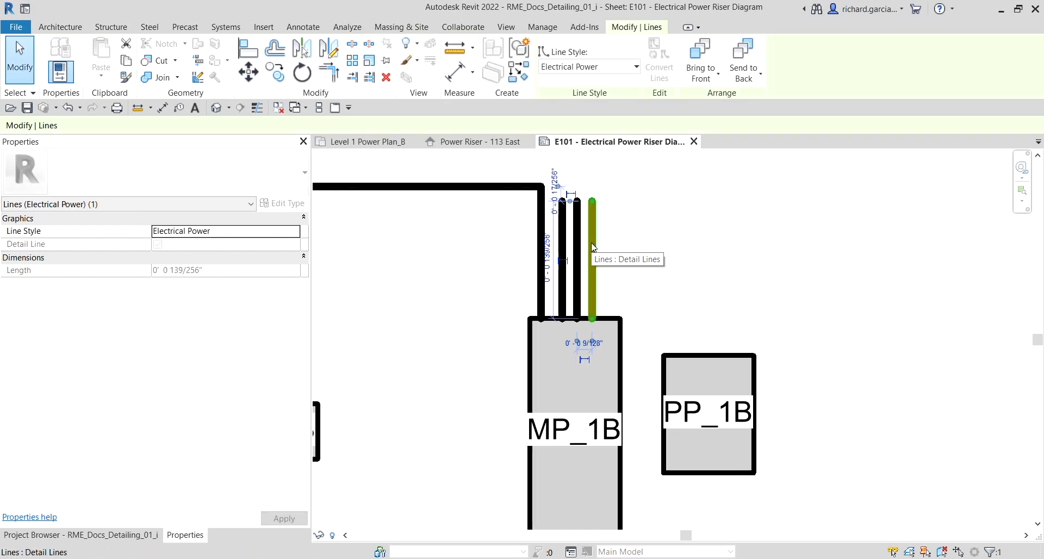
right_click(592, 245)
left_click(647, 349)
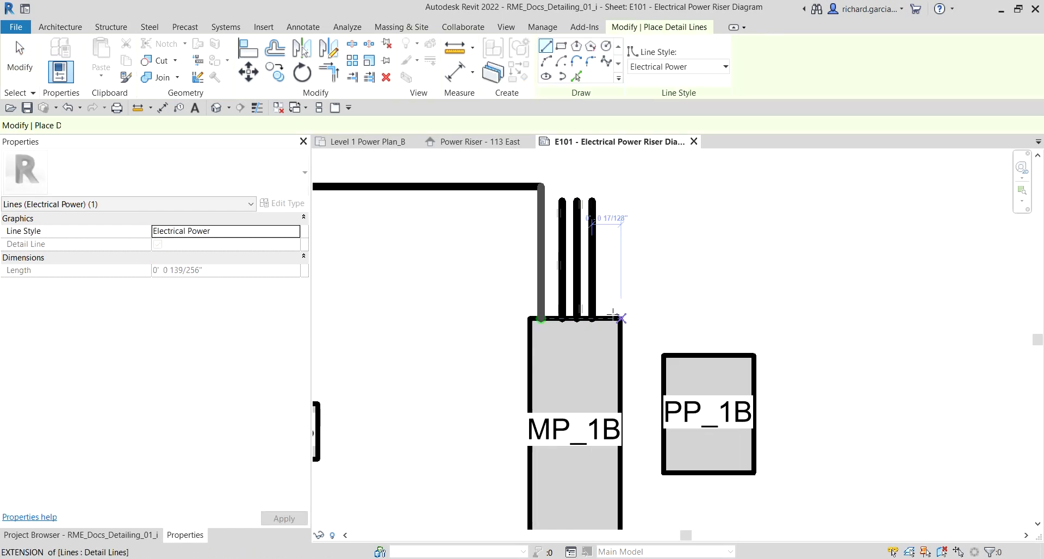
left_click(610, 318)
left_click(610, 187)
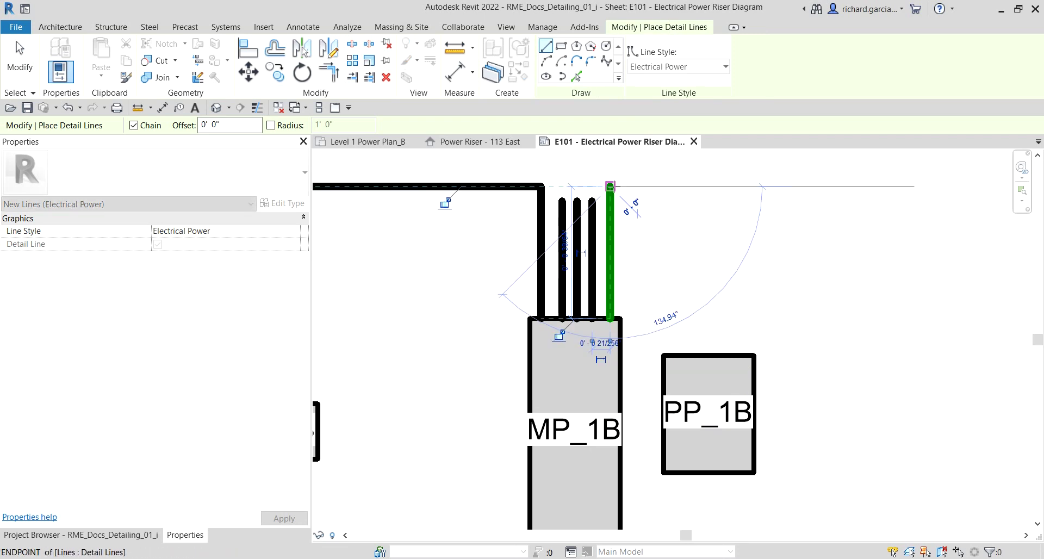
left_click(692, 187)
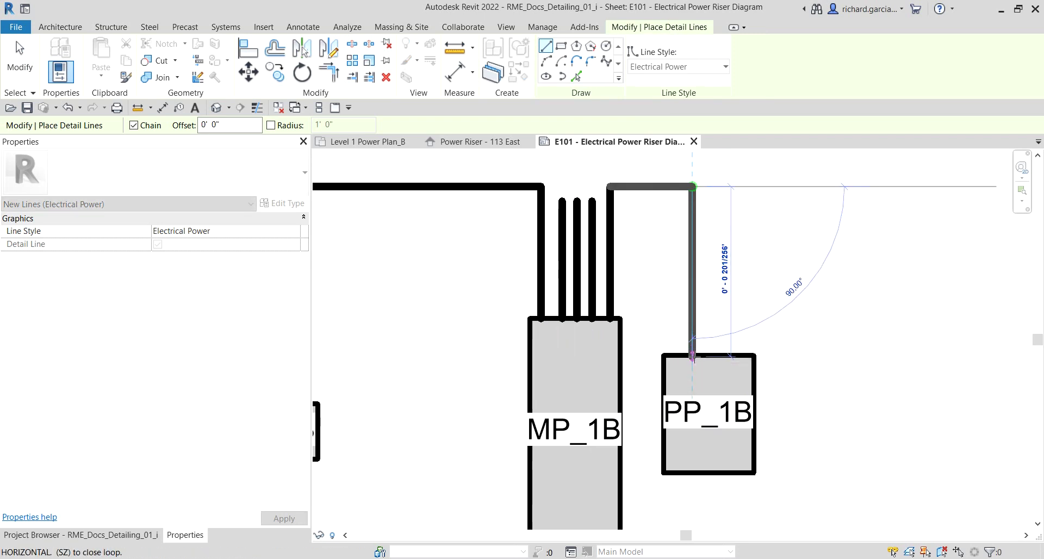
left_click(692, 356)
key("Escape")
key("Escape")
scroll(650, 299, "down", 6)
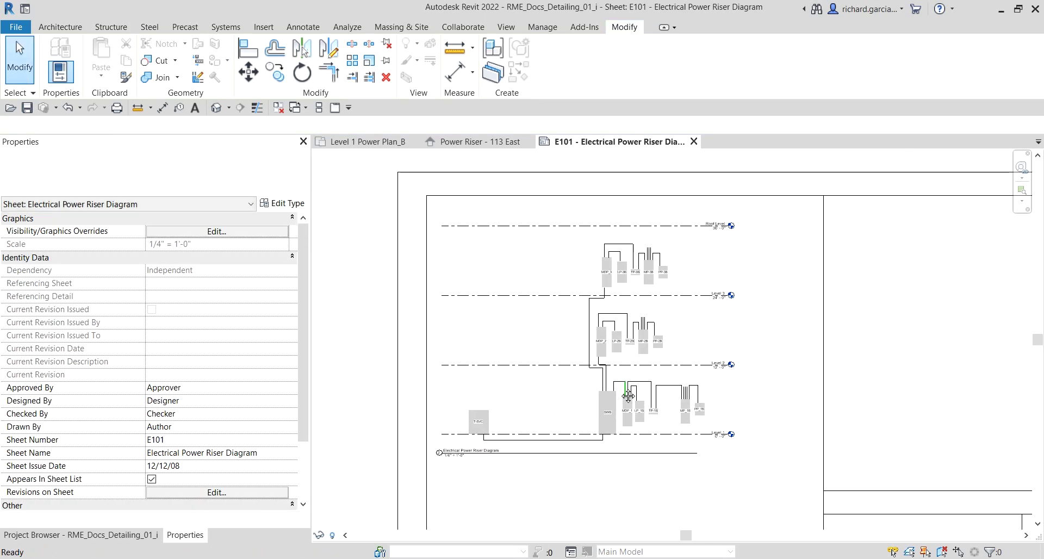
scroll(628, 395, "up", 3)
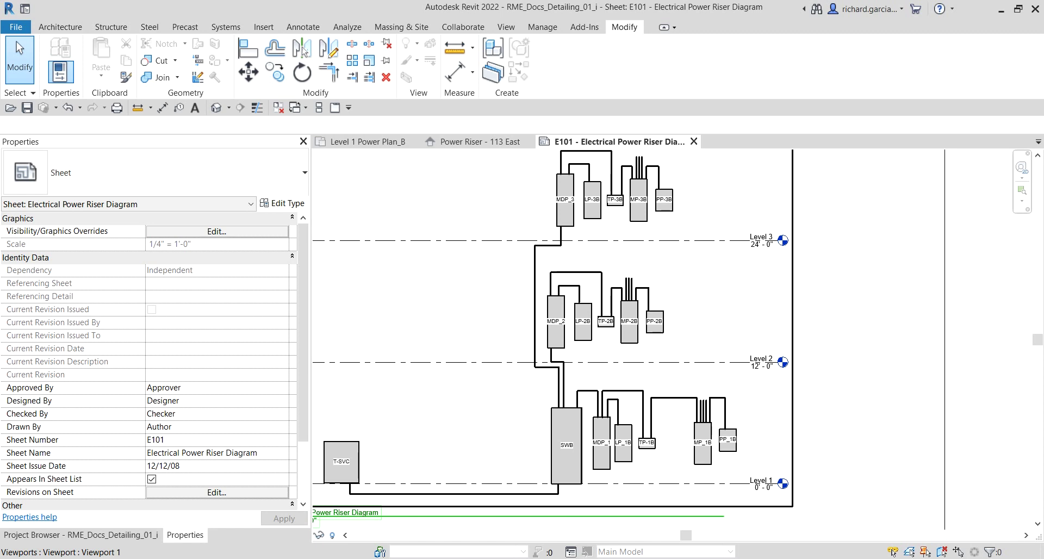
middle_click_drag(680, 179, 684, 368)
scroll(600, 406, "up", 2)
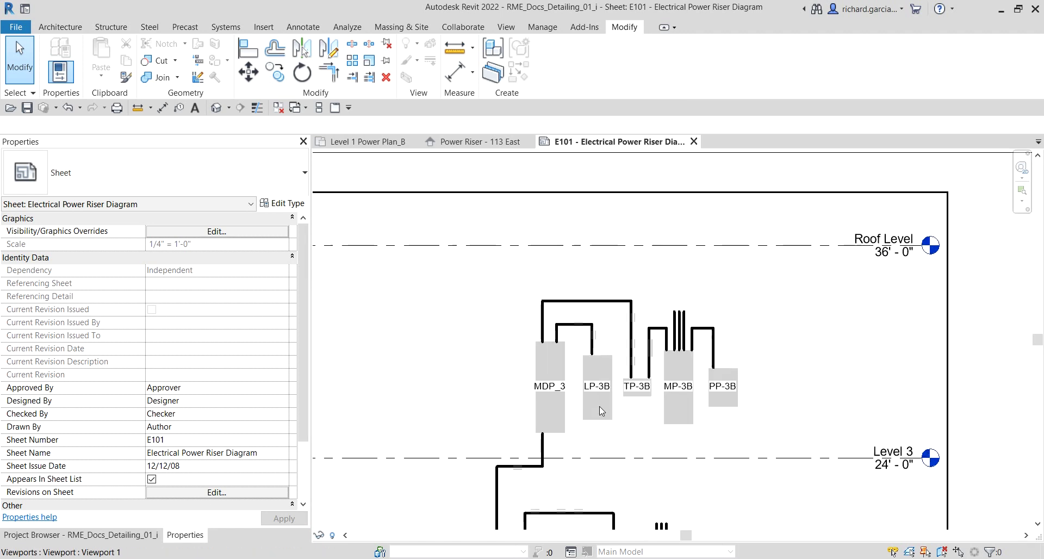
- Stretch the three vertical lines above MP_1B upward past the adjacent horizontal feeders, to a length of 53/64" each
scroll(599, 407, "down", 3)
middle_click_drag(600, 406, 627, 277)
scroll(628, 277, "up", 4)
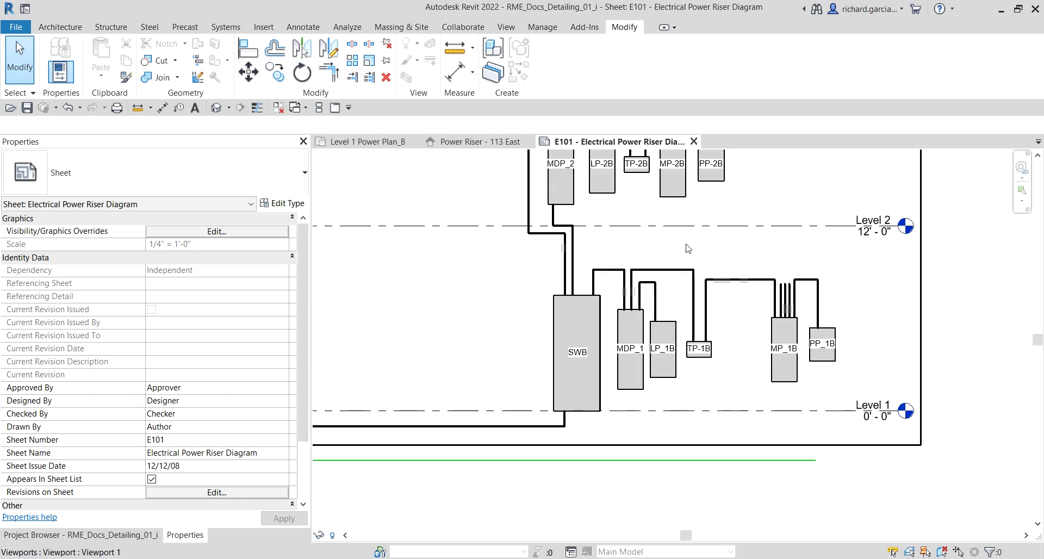
scroll(809, 330, "up", 5)
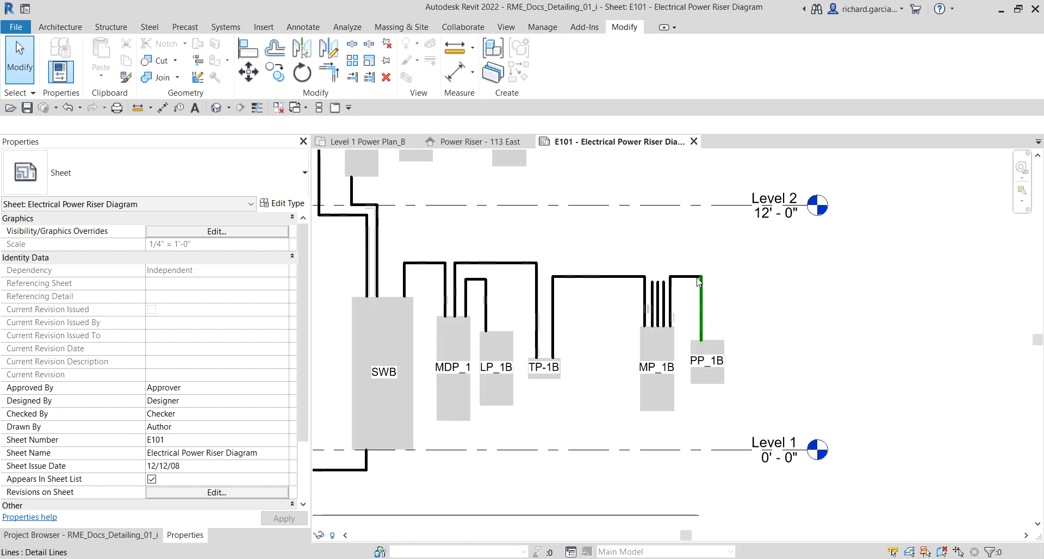
scroll(618, 284, "up", 2)
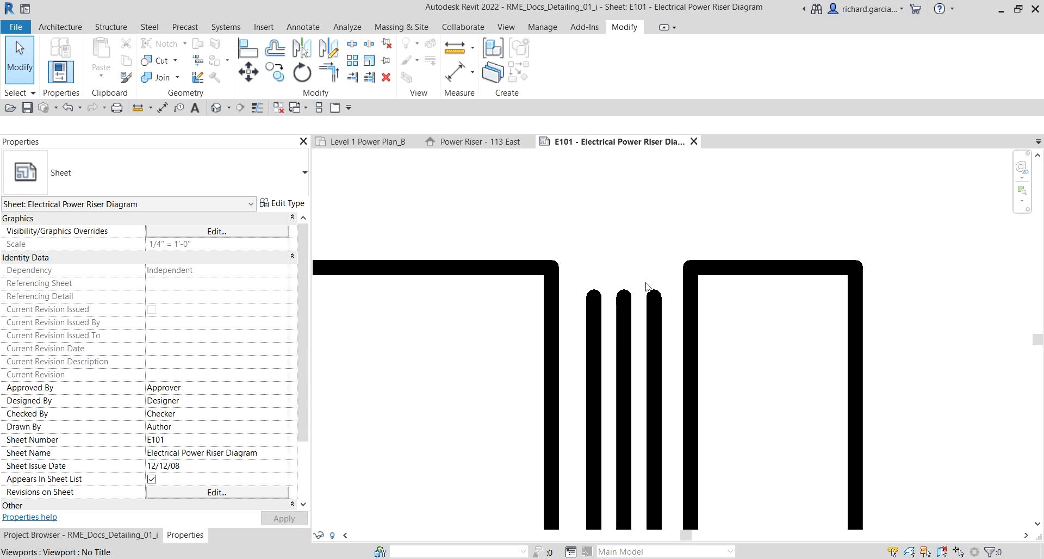
left_click(588, 312)
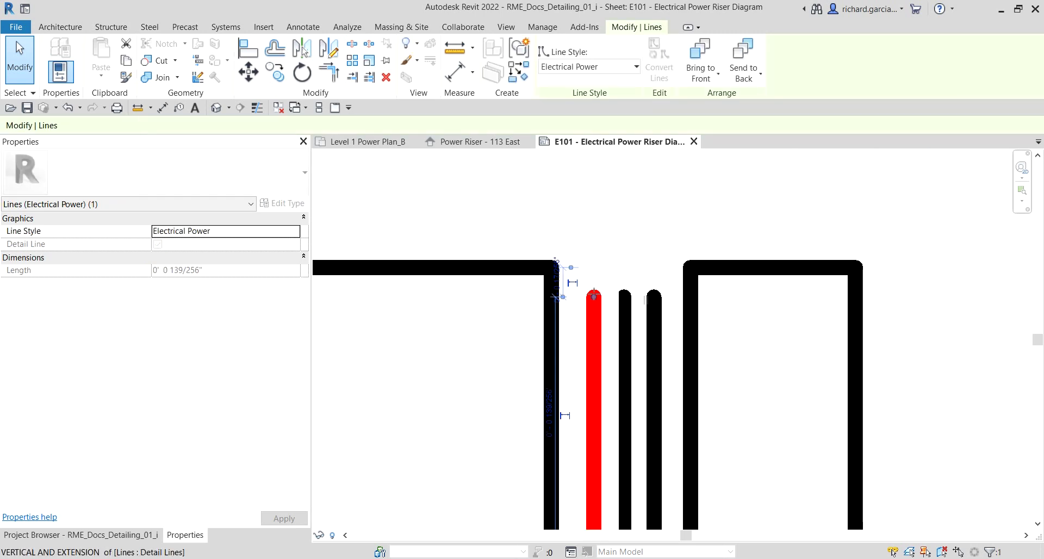
left_click_drag(594, 296, 594, 172)
left_click(623, 296)
left_click_drag(625, 294, 625, 174)
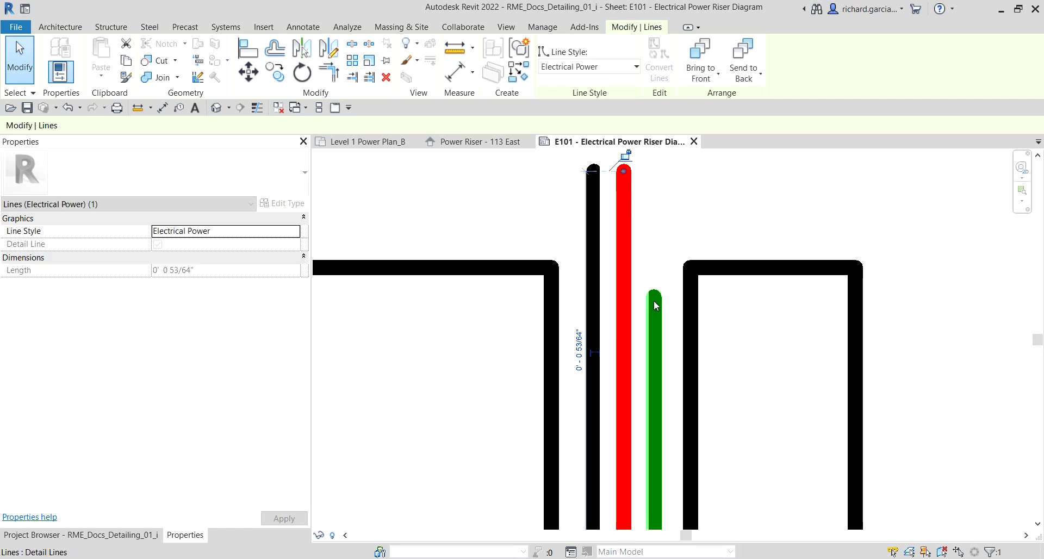
left_click(655, 296)
left_click_drag(655, 298, 655, 173)
scroll(754, 181, "down", 3)
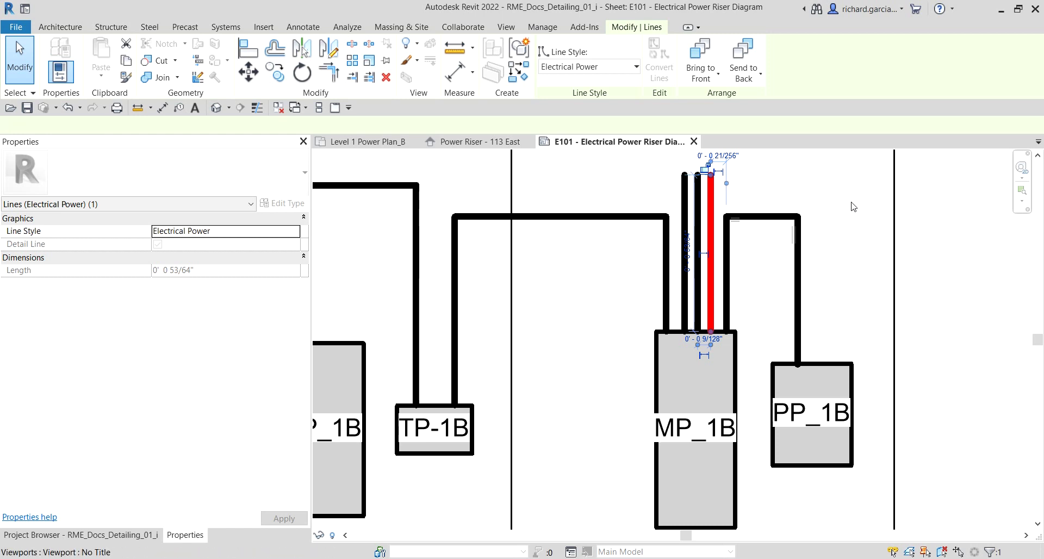
left_click_drag(853, 207, 811, 277)
key("Escape")
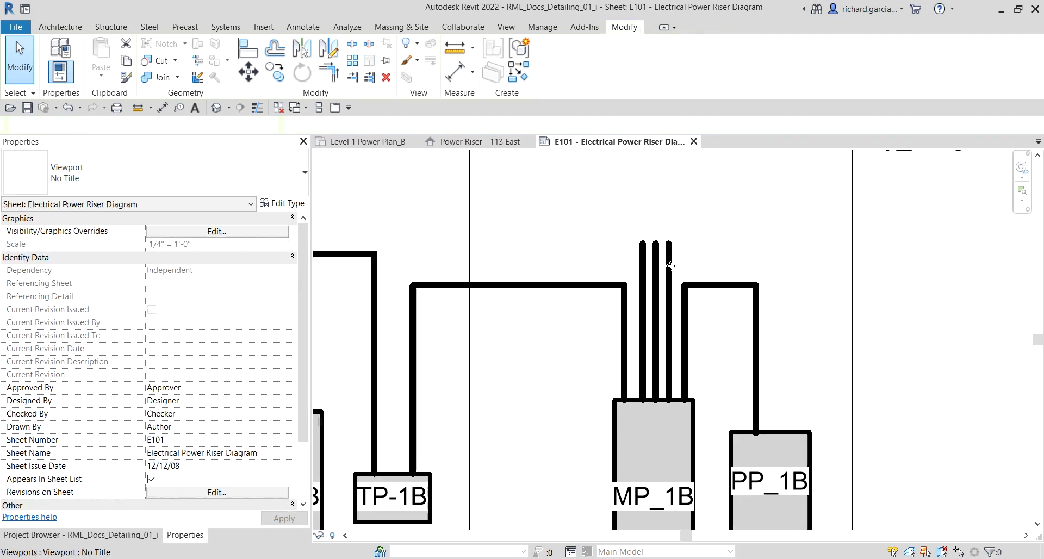
key("Escape")
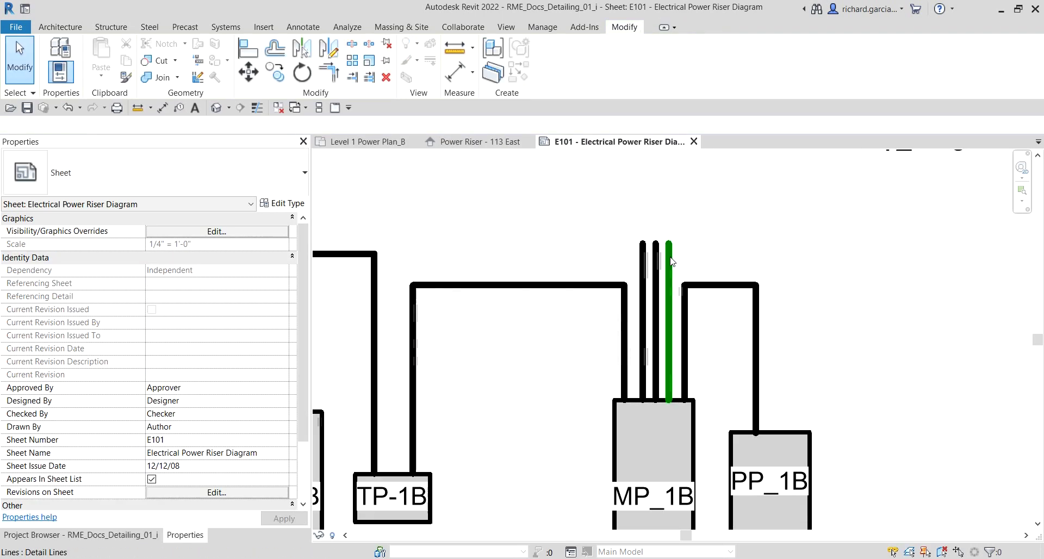
- Draw a 180° Electrical Power detail arc spanning over the upper ends of the three vertical lines above MP_1B
left_click(669, 263)
right_click(671, 259)
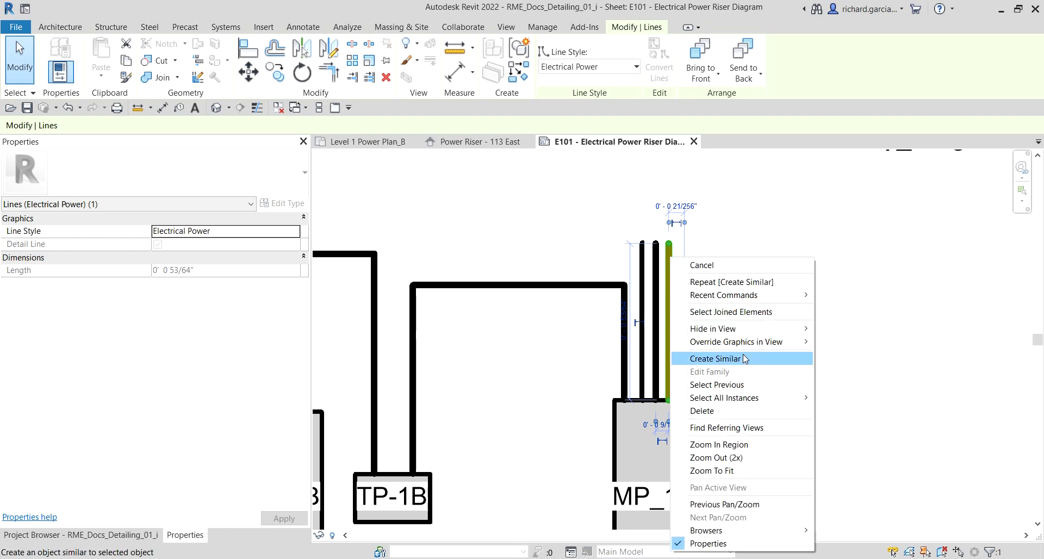
left_click(715, 359)
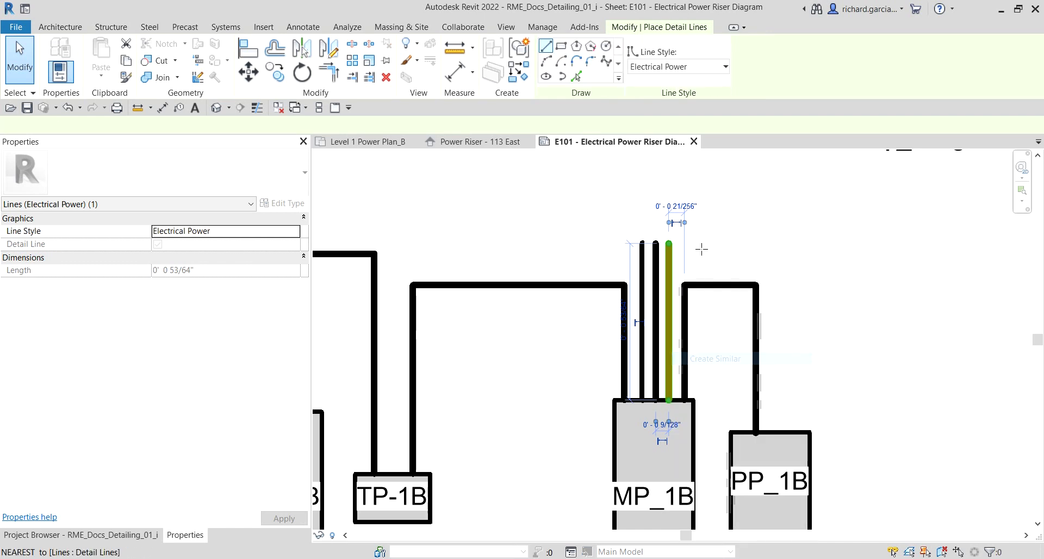
left_click(543, 65)
scroll(642, 293, "up", 3)
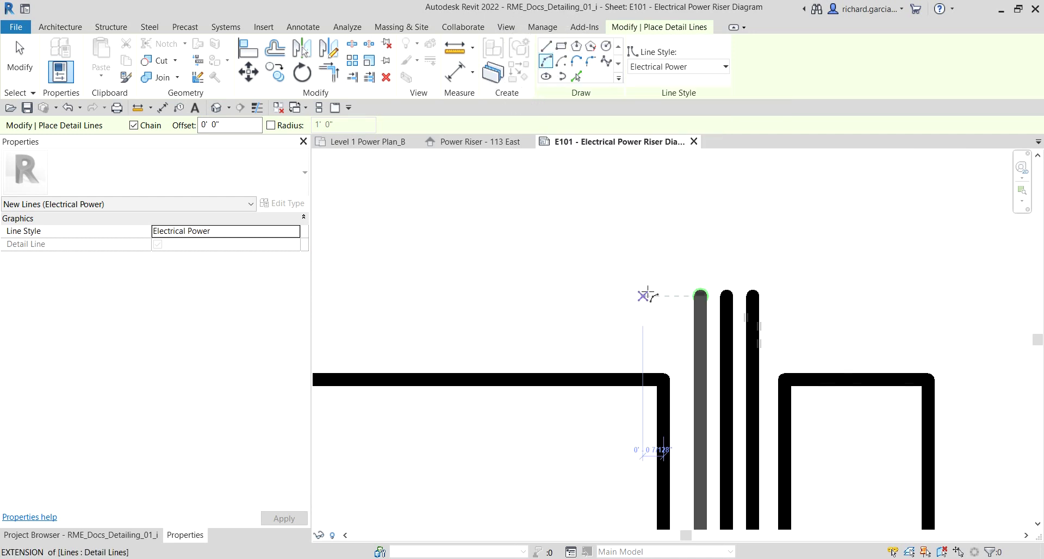
left_click(657, 320)
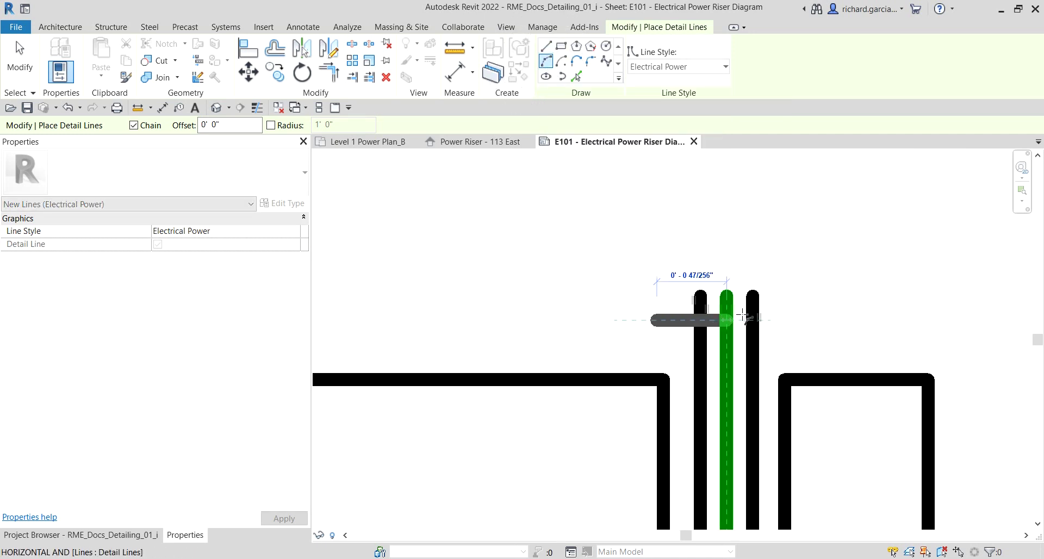
left_click(803, 320)
left_click(726, 244)
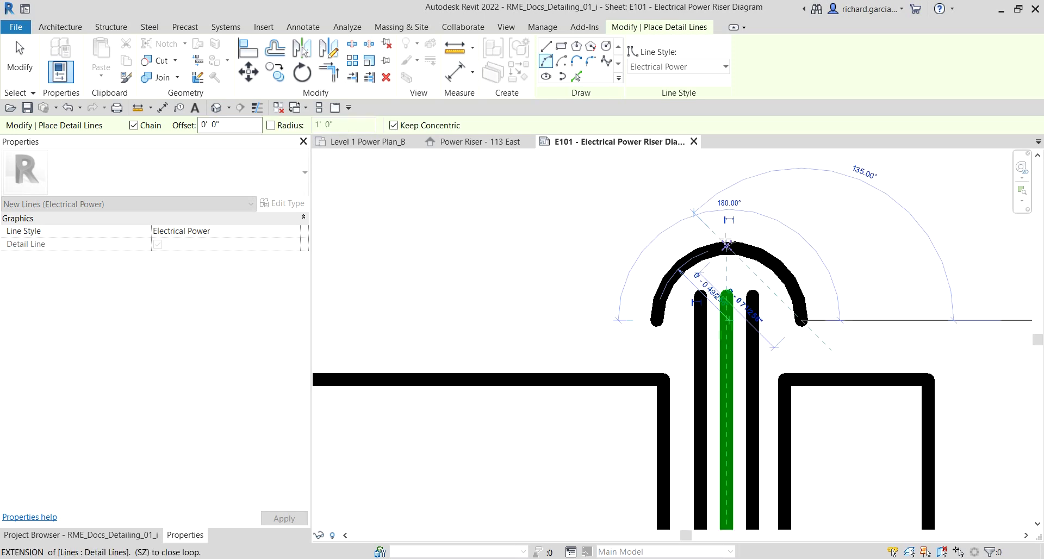
left_click(26, 53)
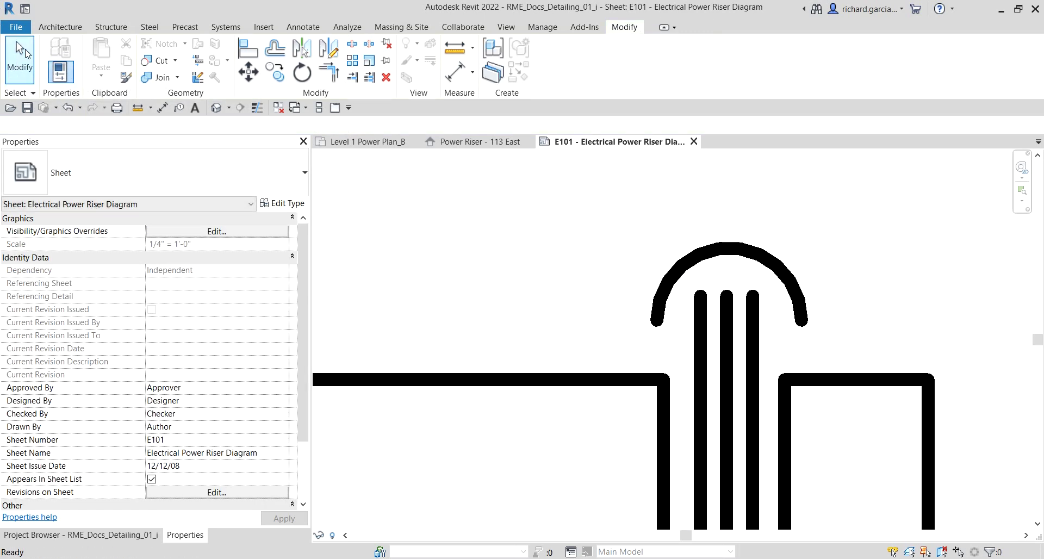
- Start a 3/32" Arial text note without a leader just above the arc over MP_1B
scroll(608, 256, "down", 5)
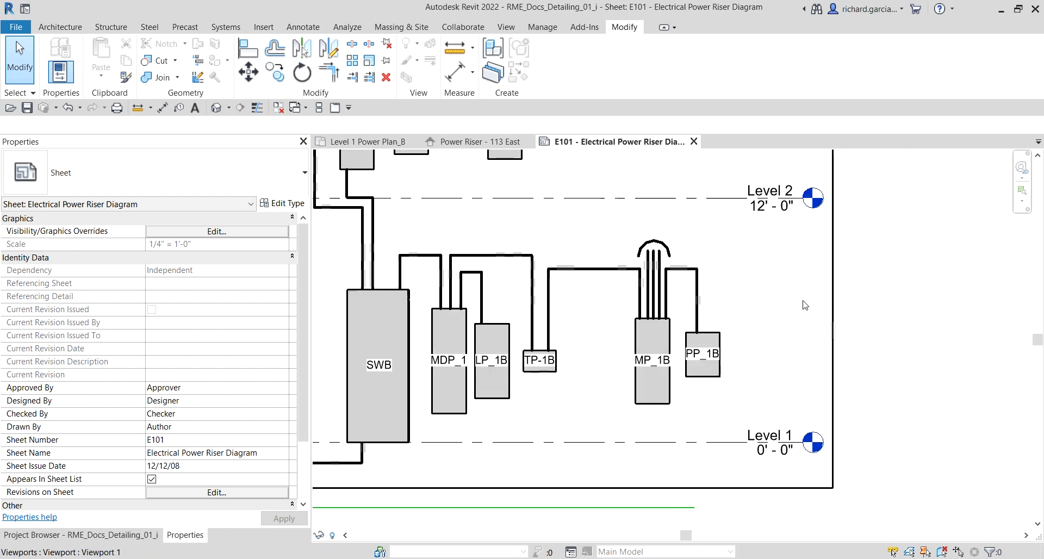
scroll(804, 303, "up", 4)
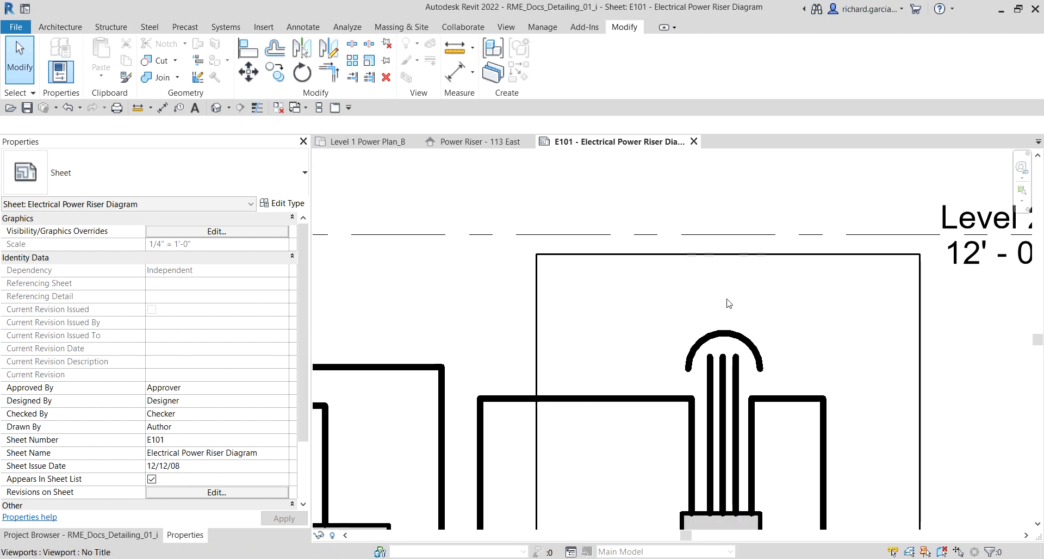
left_click(195, 108)
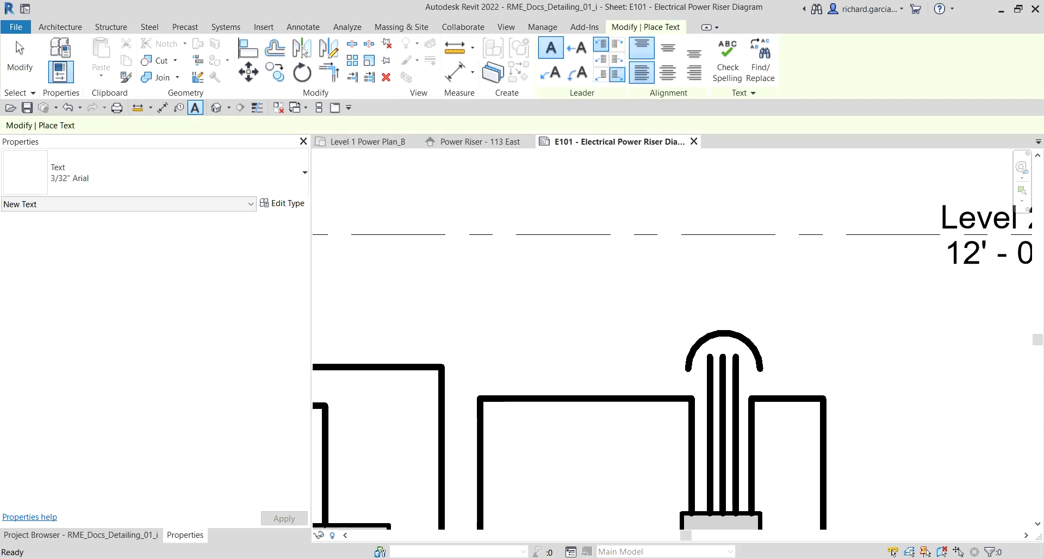
left_click(69, 191)
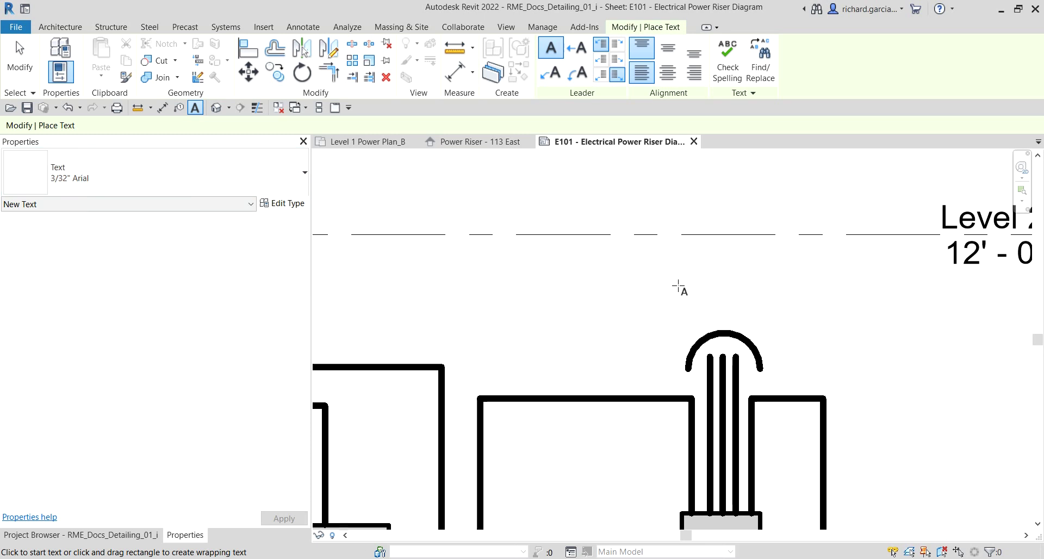
scroll(675, 287, "up", 2)
left_click(552, 52)
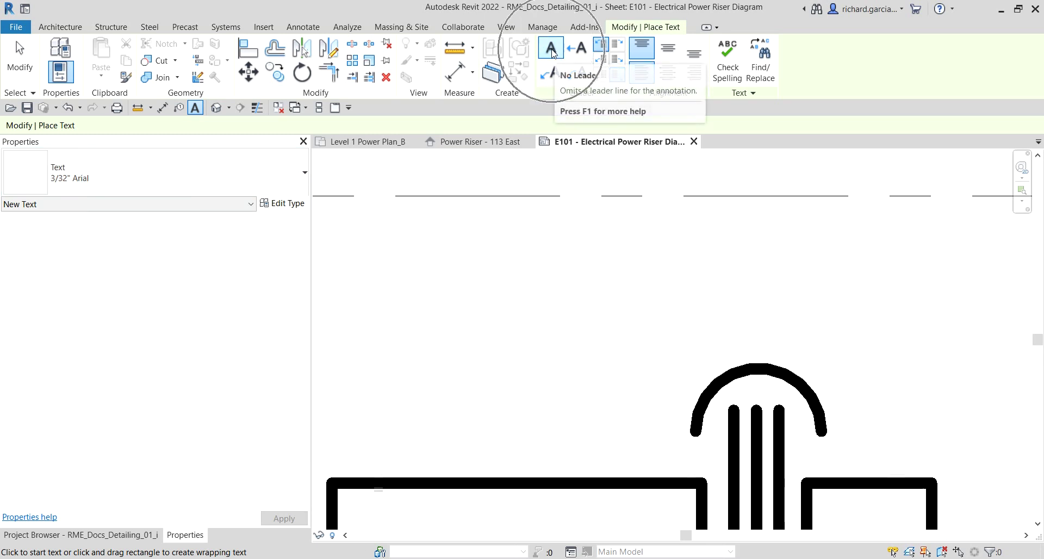
left_click(636, 283)
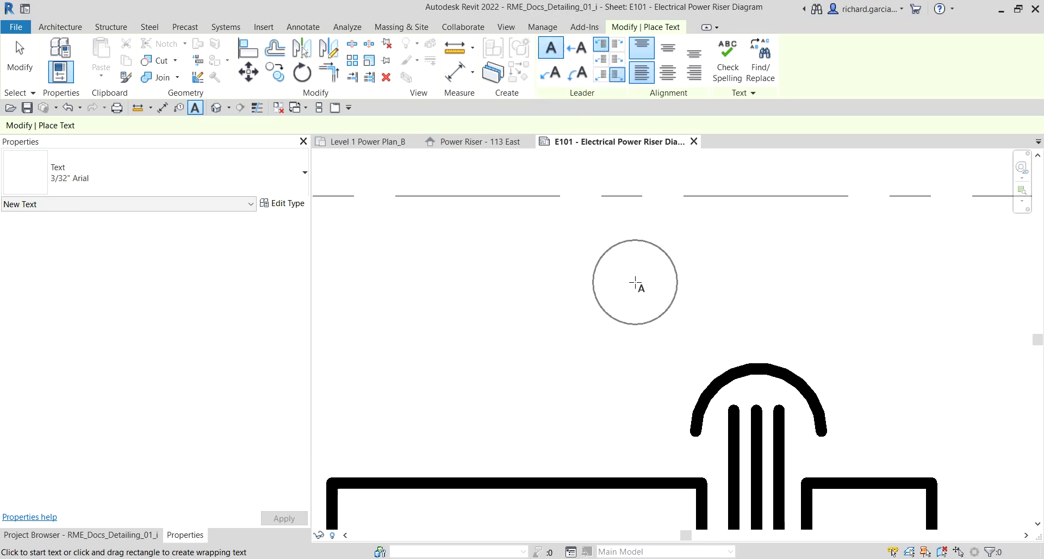
- Enter SEE MECHANICAL CONNECTION SCHEDULE in capitals as the note's text and finish placing text
type("see")
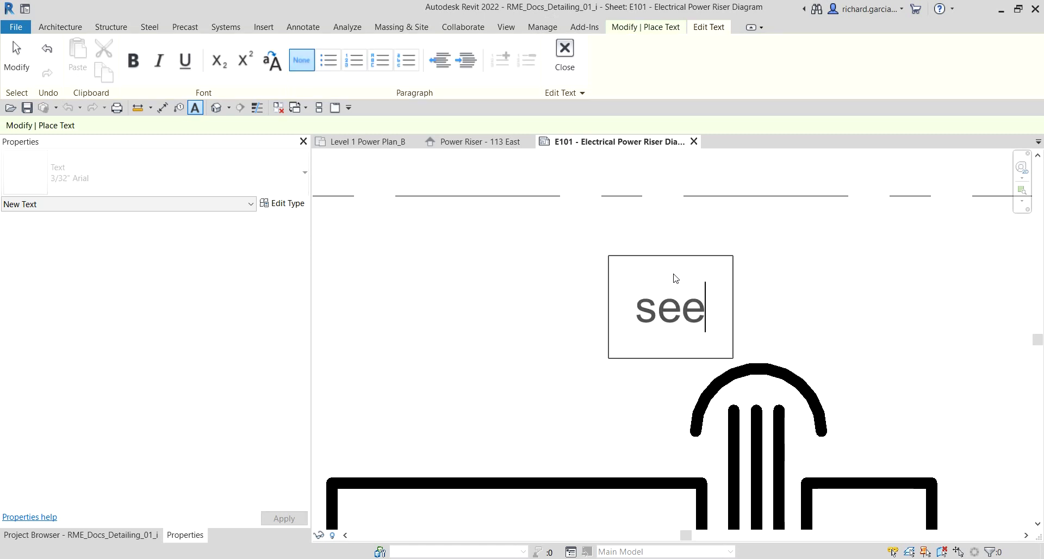
key("BackSpace")
key("BackSpace")
key("BackSpace")
key("Caps_Lock")
type("D")
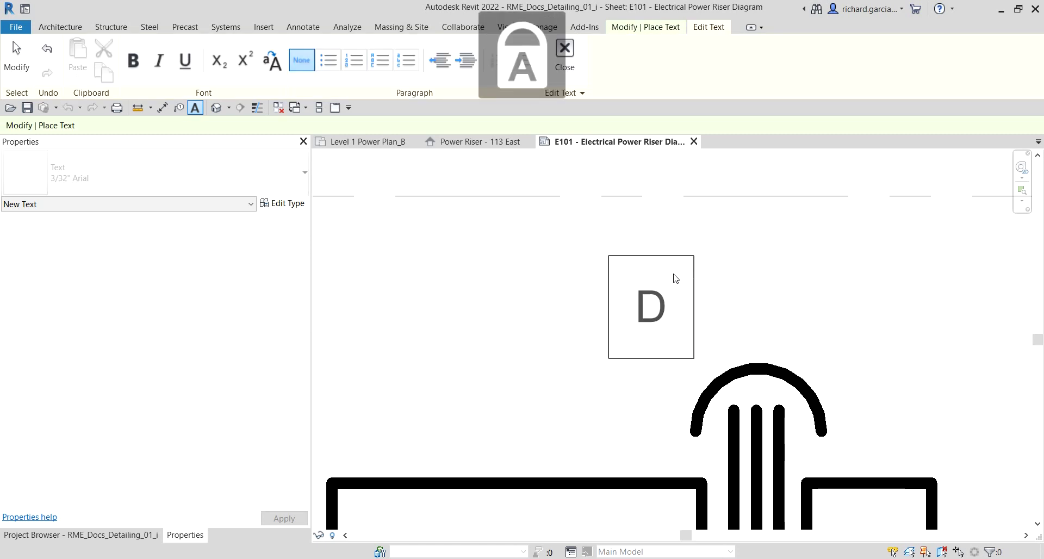
key("BackSpace")
type("SEE ")
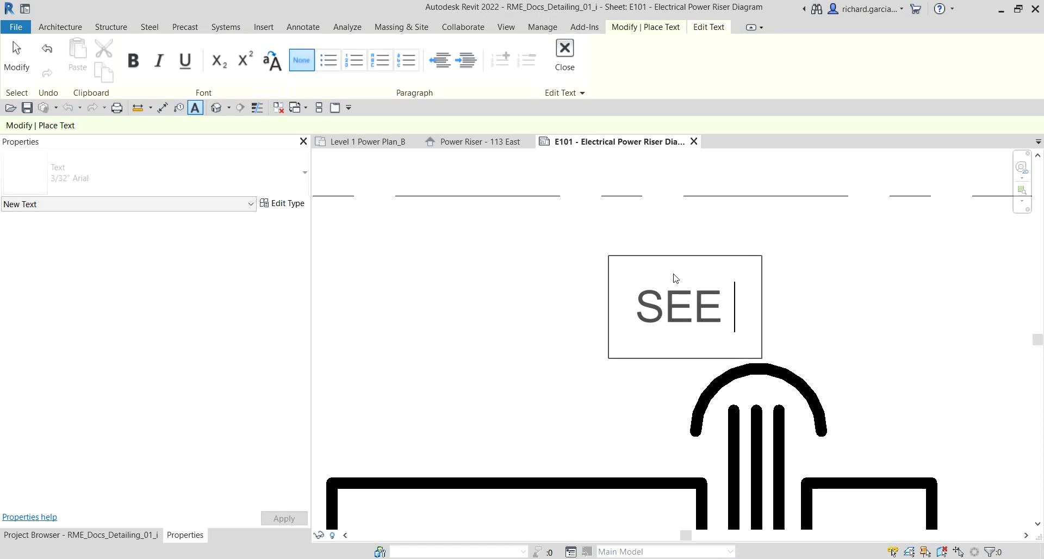
type("MECHANI")
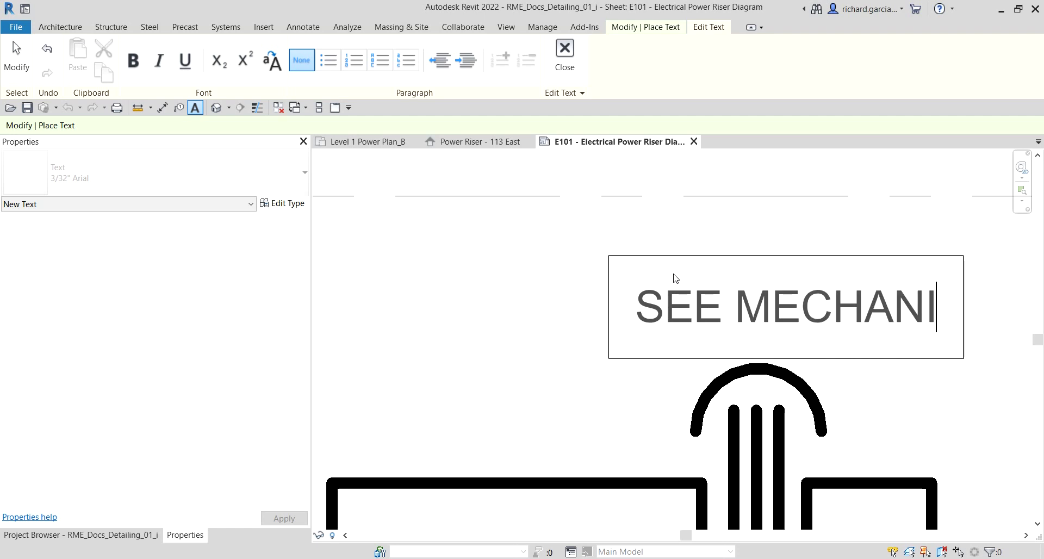
type("CAL C")
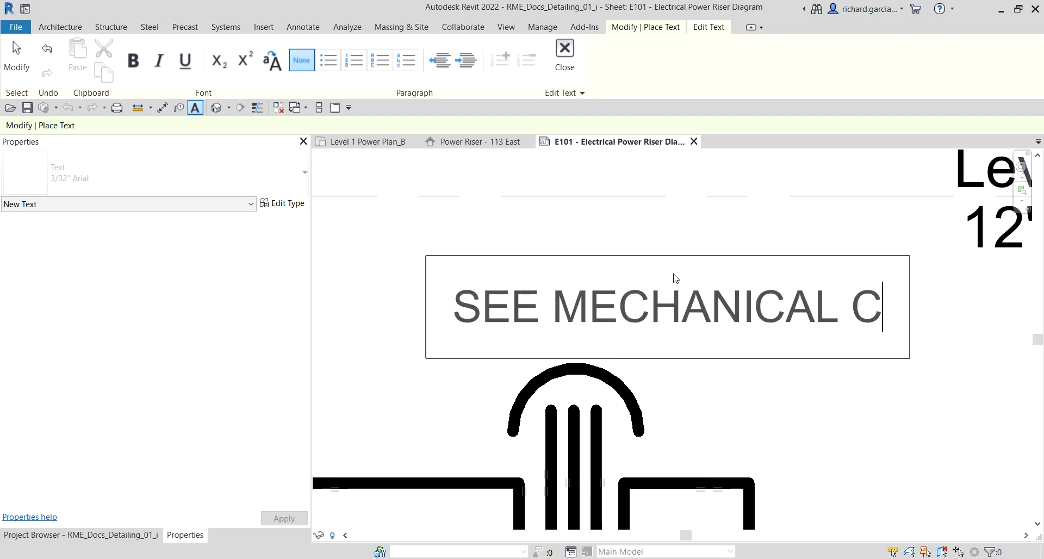
type("ONNETC")
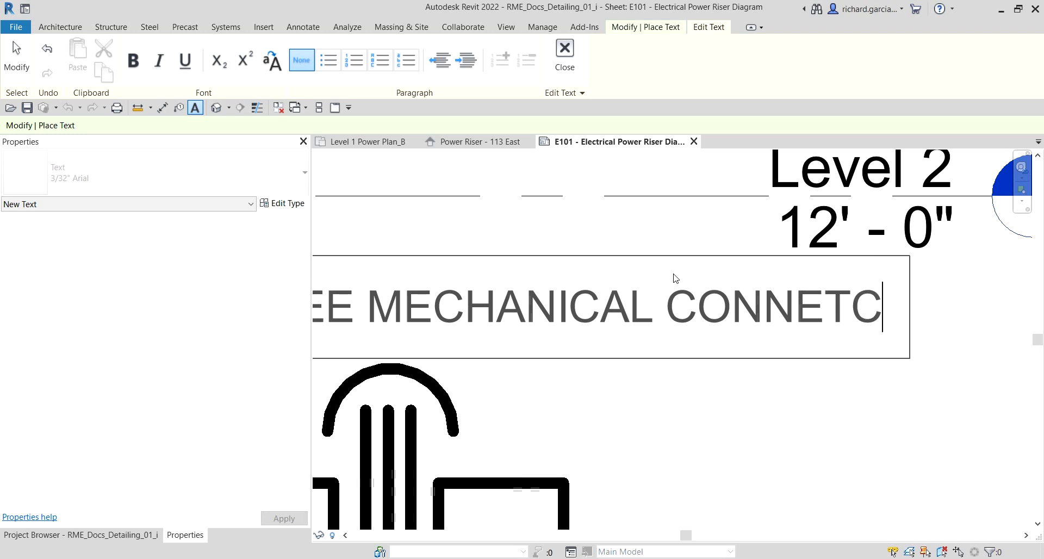
key("BackSpace")
key("BackSpace")
type("CTO")
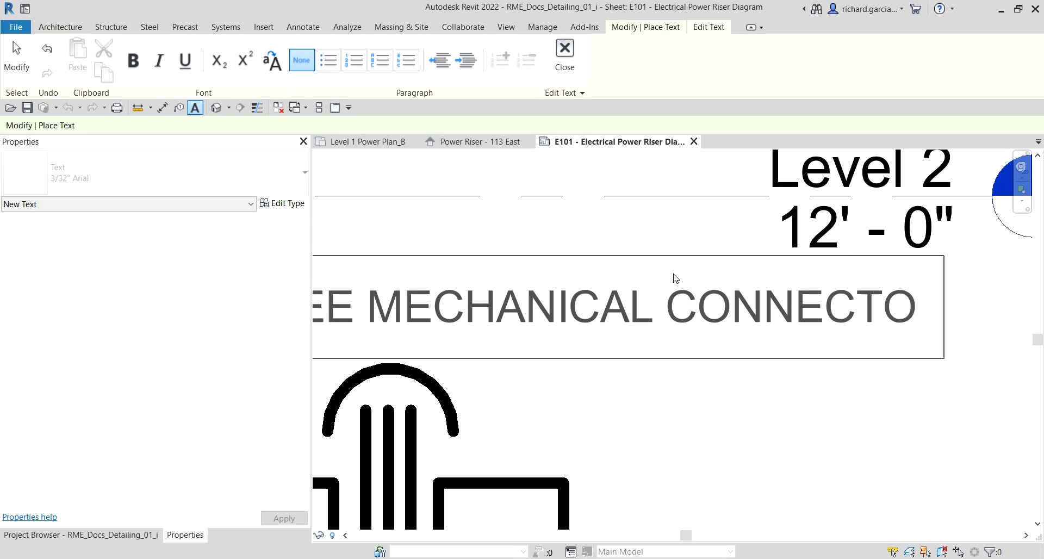
key("BackSpace")
type("NION")
key("BackSpace")
key("BackSpace")
key("BackSpace")
key("BackSpace")
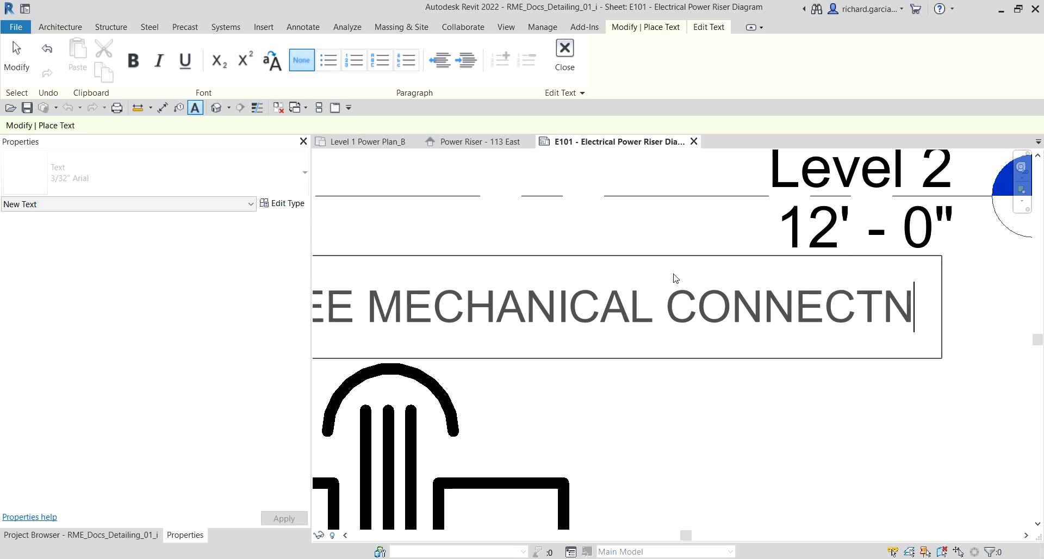
type("ION")
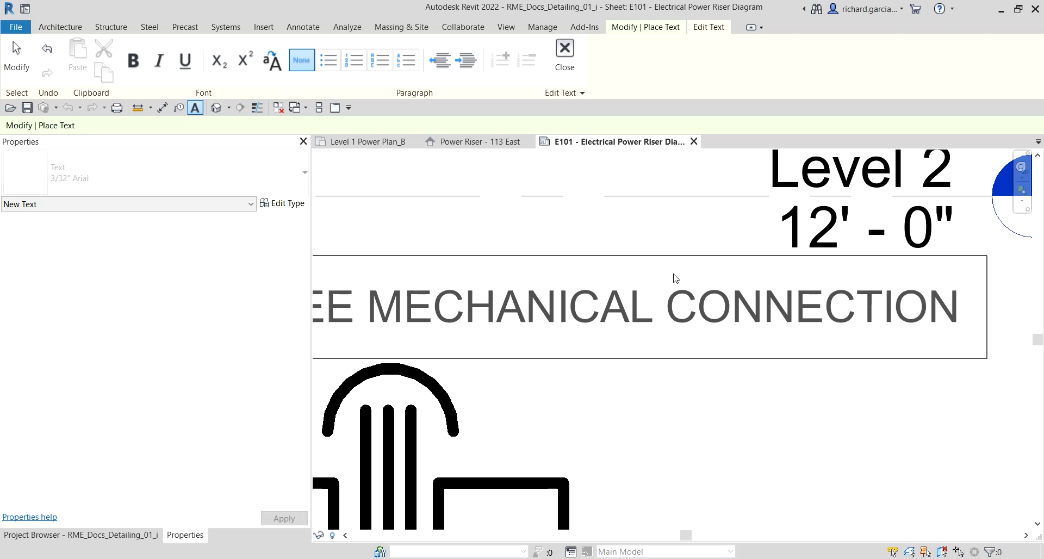
type(" SCH")
key("BackSpace")
type("CH")
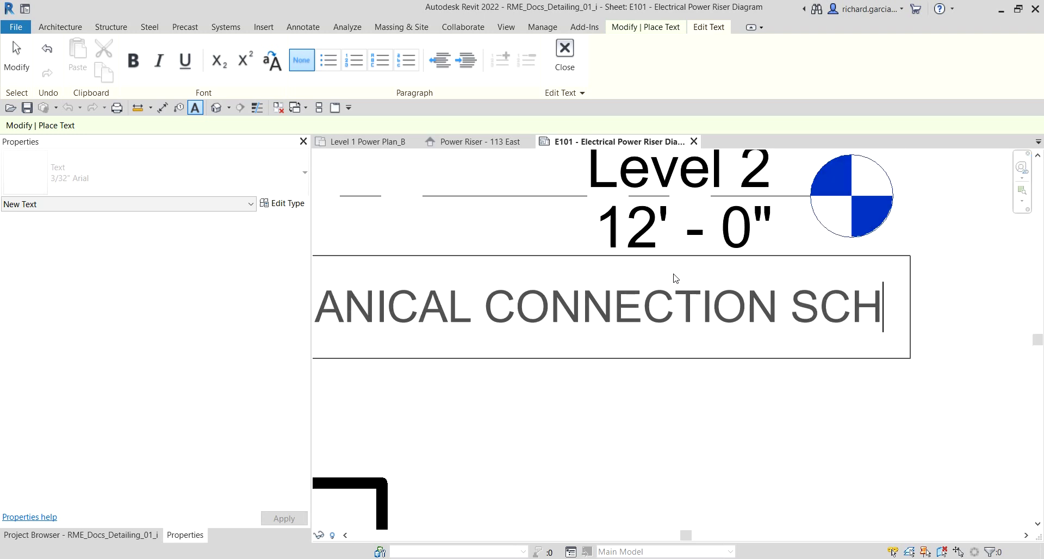
type("EDULE")
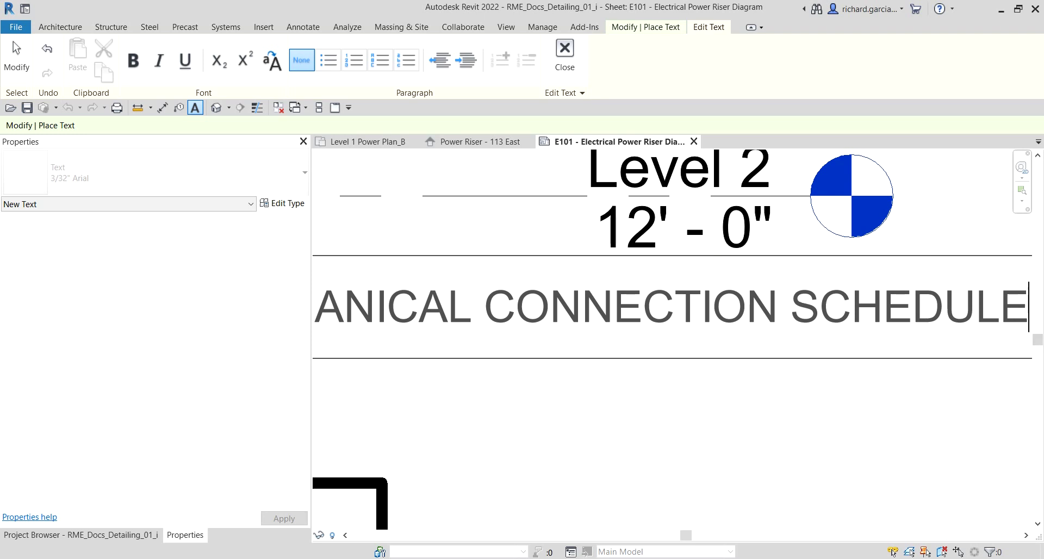
scroll(583, 329, "down", 5)
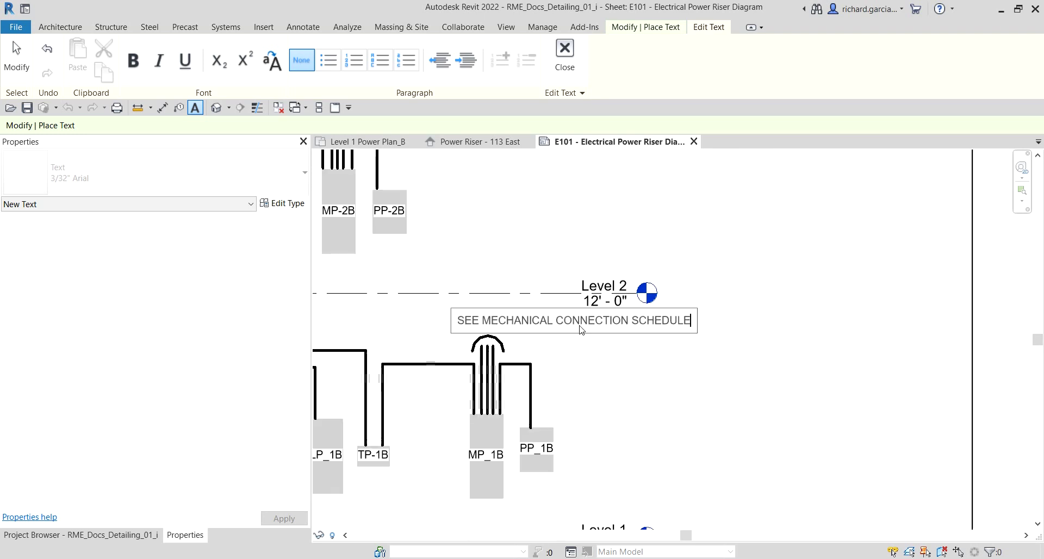
left_click(770, 331)
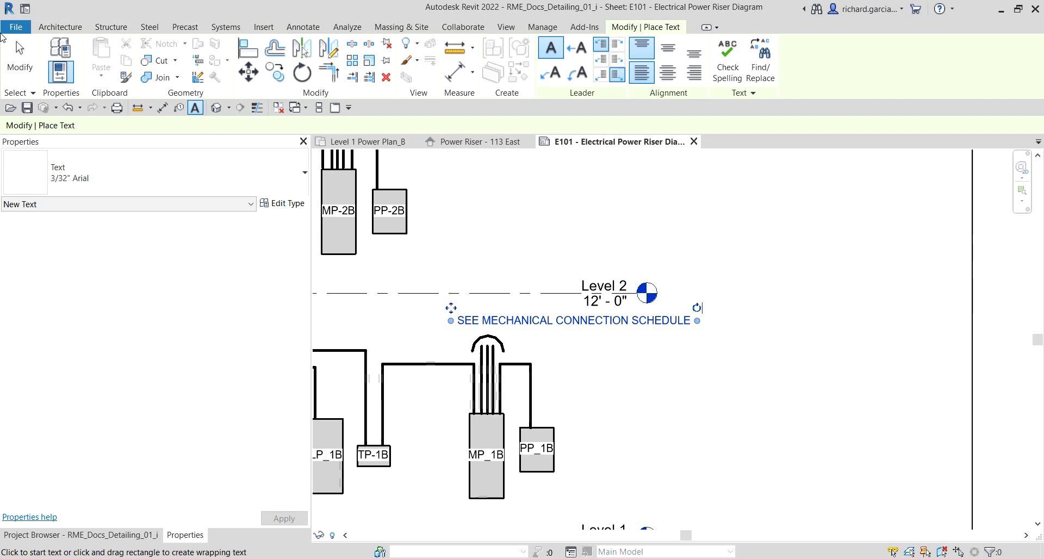
left_click(19, 59)
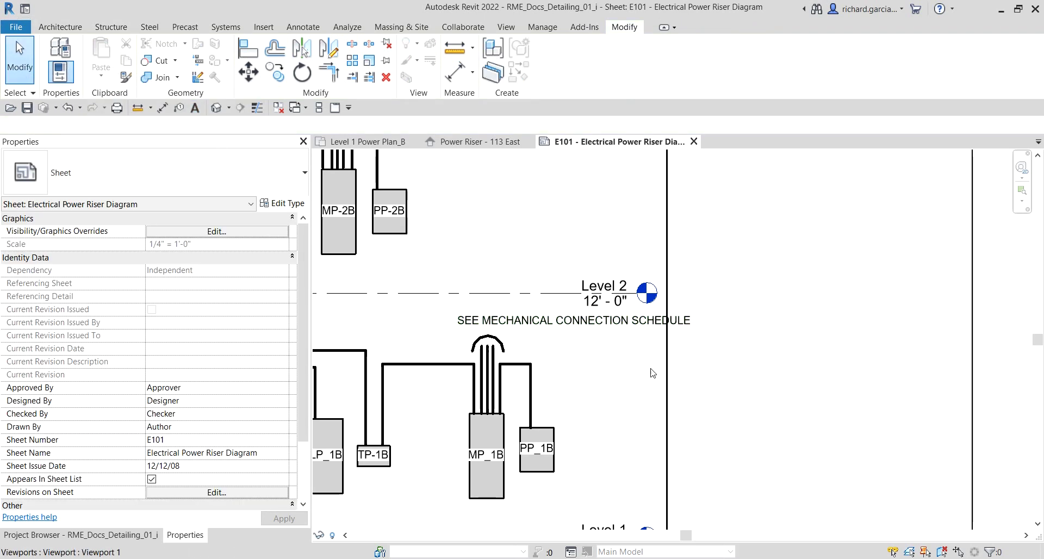
- Narrow the SEE MECHANICAL CONNECTION SCHEDULE note so it wraps onto three lines, and align its text center and middle
scroll(612, 360, "up", 2)
left_click(655, 302)
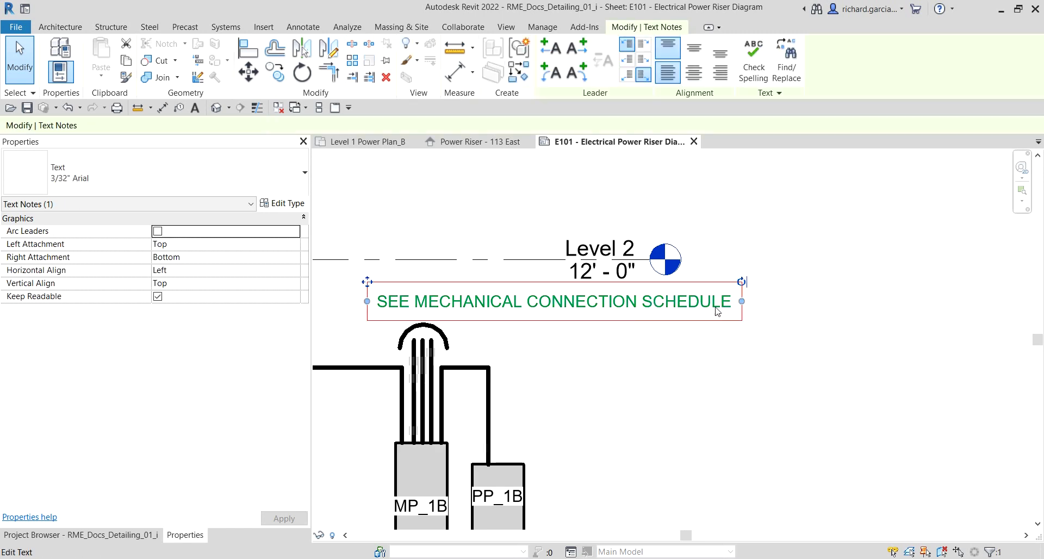
left_click_drag(742, 301, 546, 284)
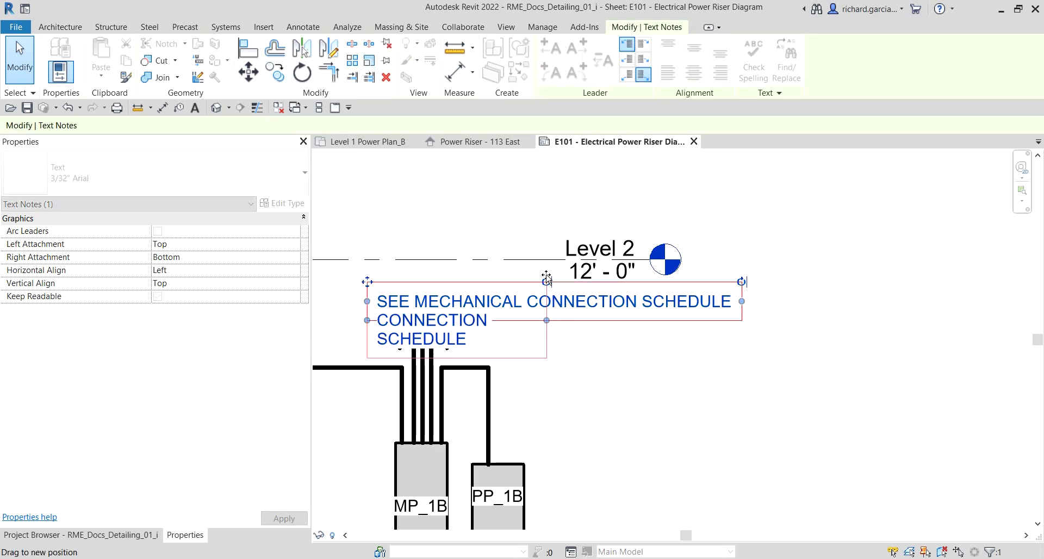
scroll(758, 401, "up", 3)
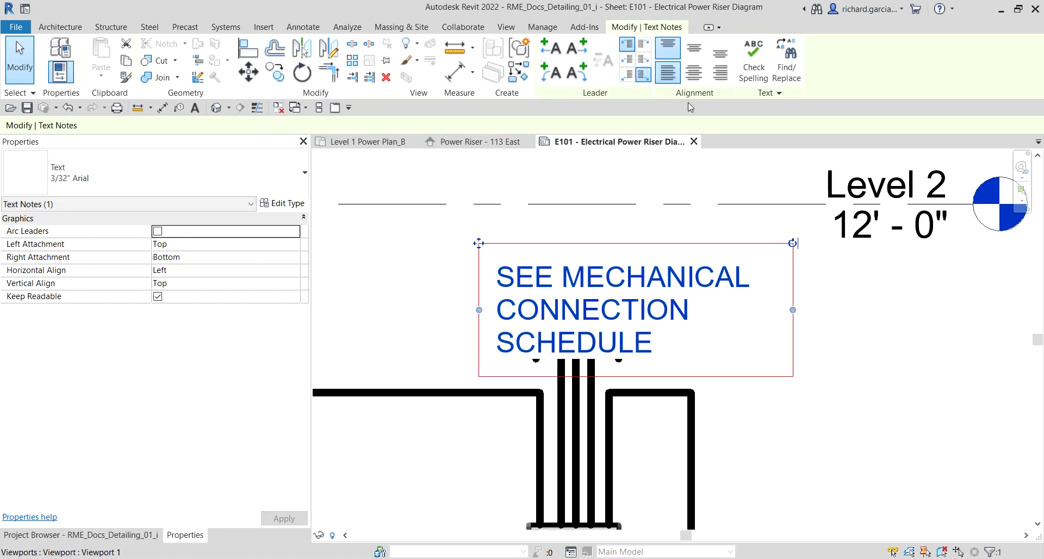
left_click(692, 79)
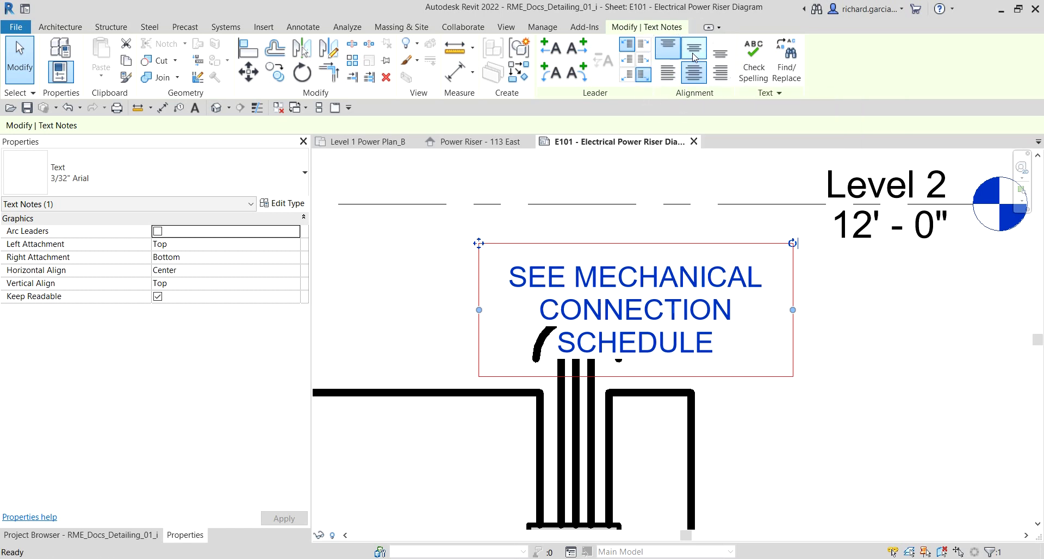
left_click(695, 58)
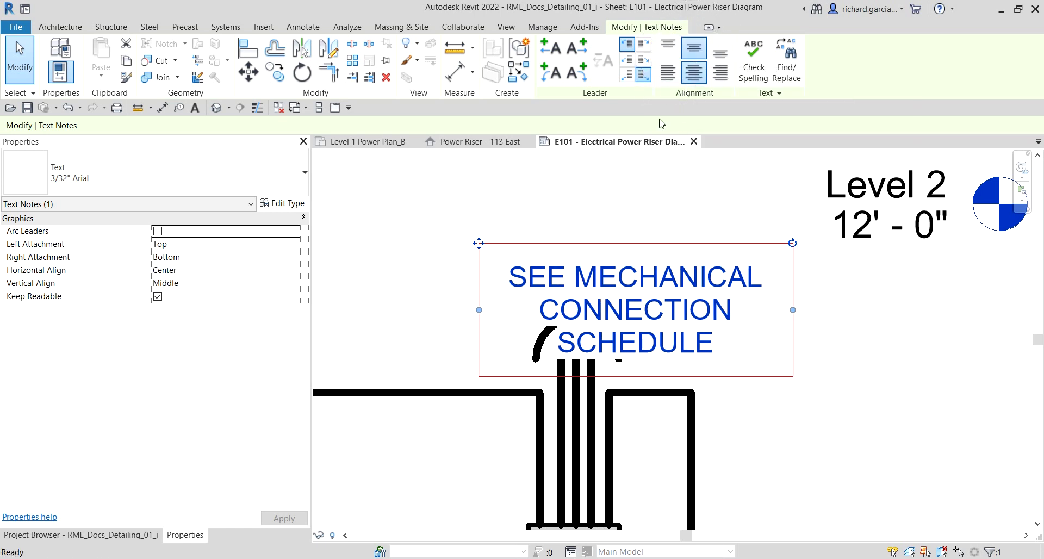
- Move the three-line note so it sits centered directly above the arc over MP_1B
left_click_drag(478, 244, 426, 188)
left_click(925, 381)
scroll(924, 381, "down", 3)
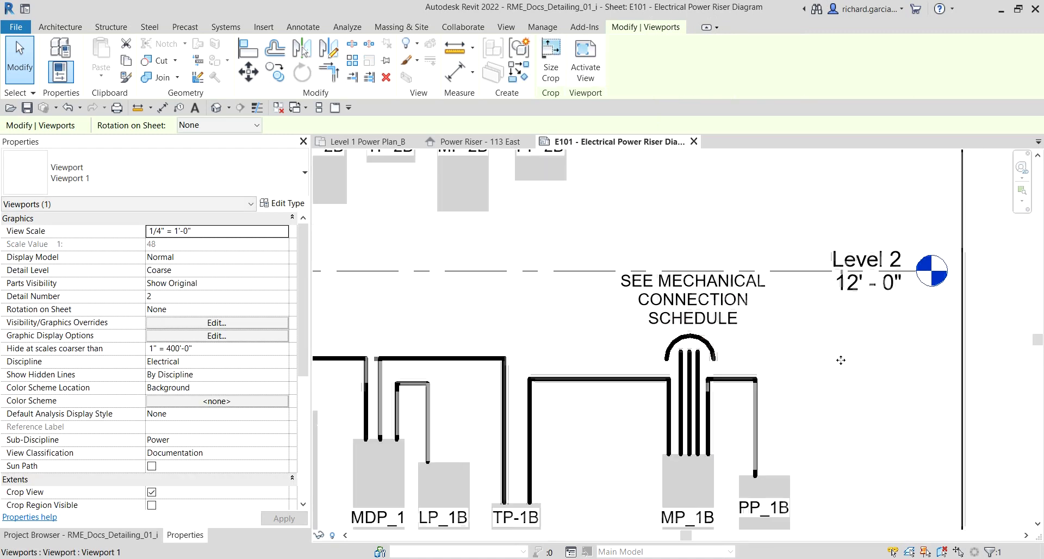
scroll(858, 338, "up", 3)
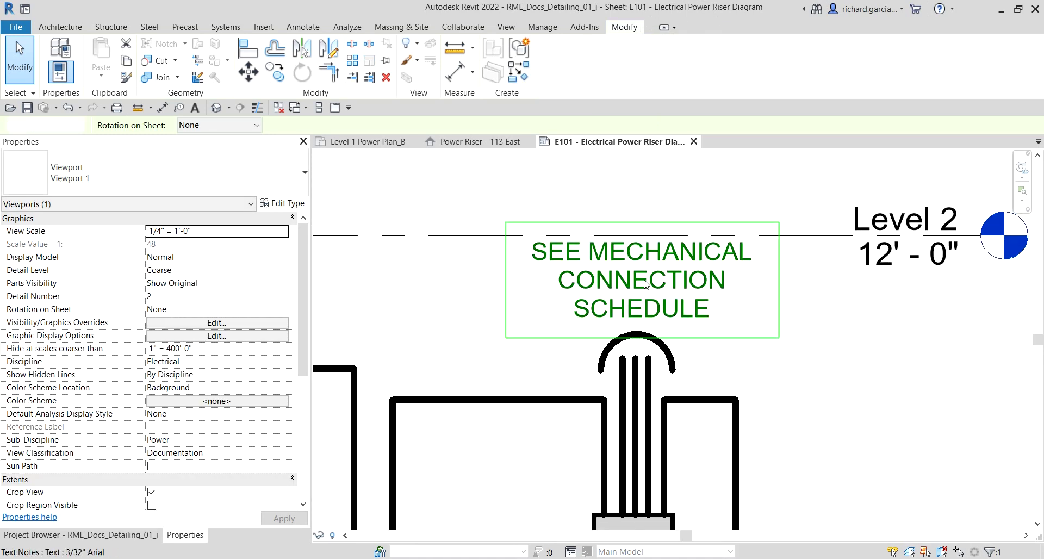
left_click(663, 304)
key("Escape")
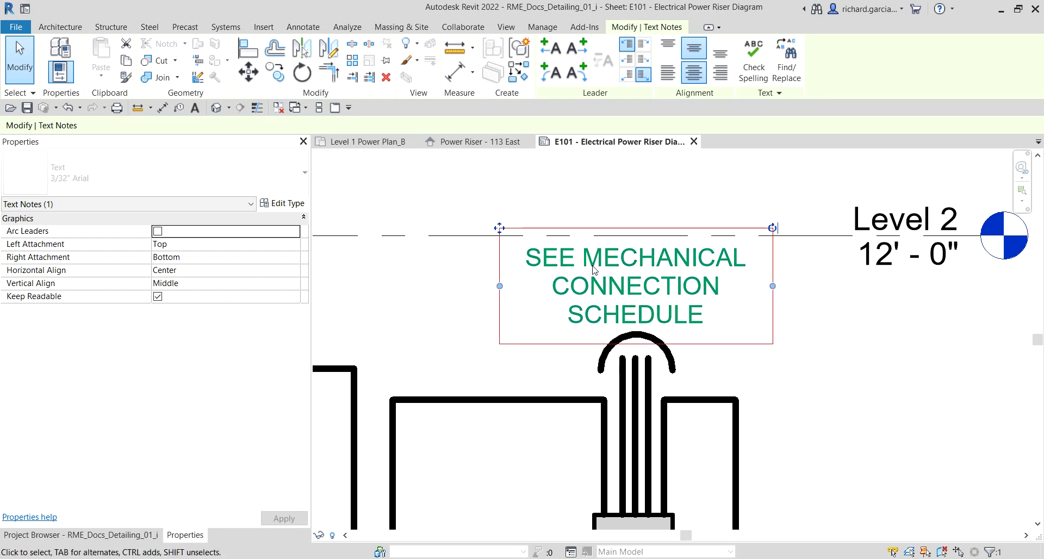
key("Escape")
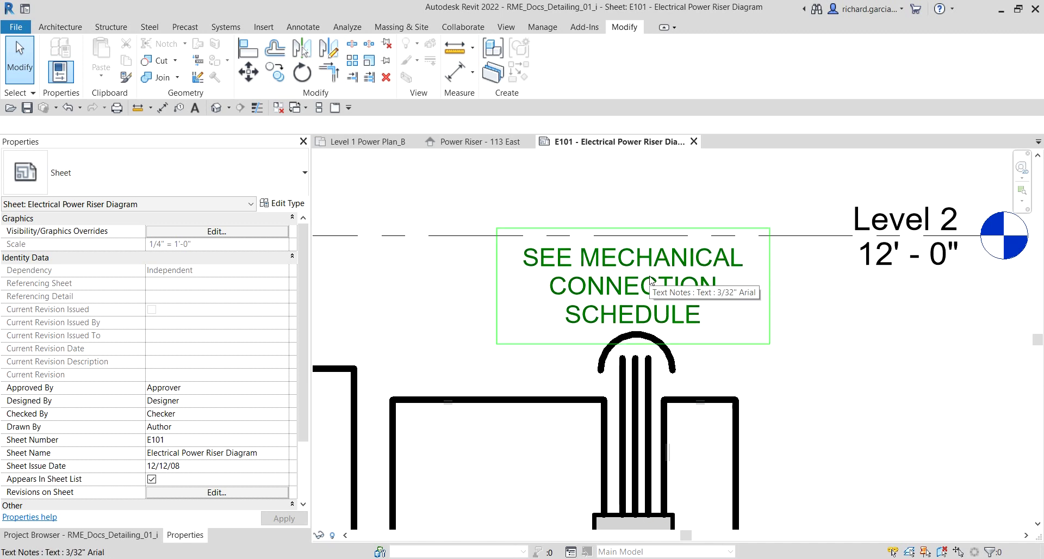
- Copy the note and arc together with multiple copies enabled, from the leftmost vertical line's upper end to the matching endpoints above MP-2B and MP-3B
left_click(644, 254)
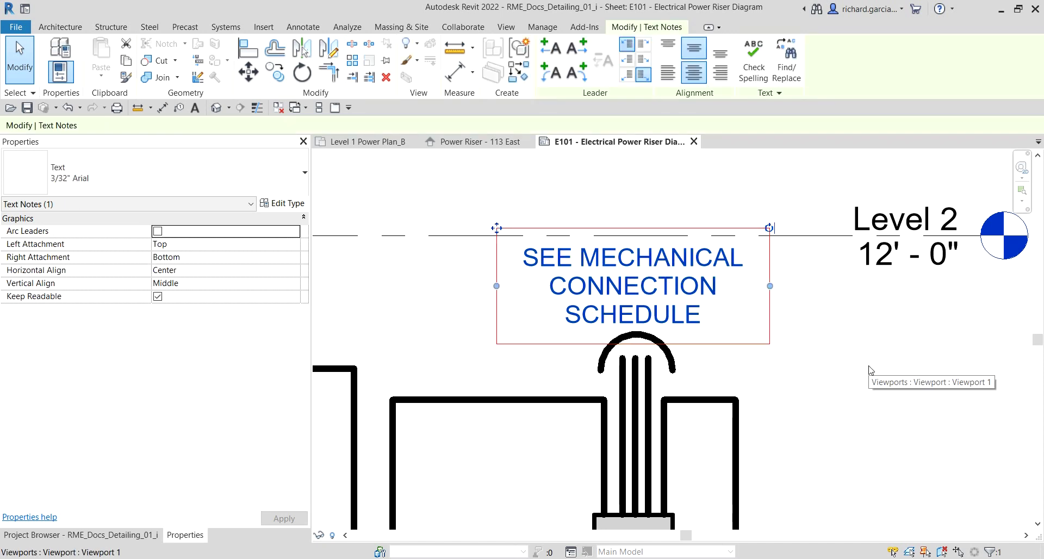
left_click(677, 364, "ctrl")
scroll(835, 389, "down", 6)
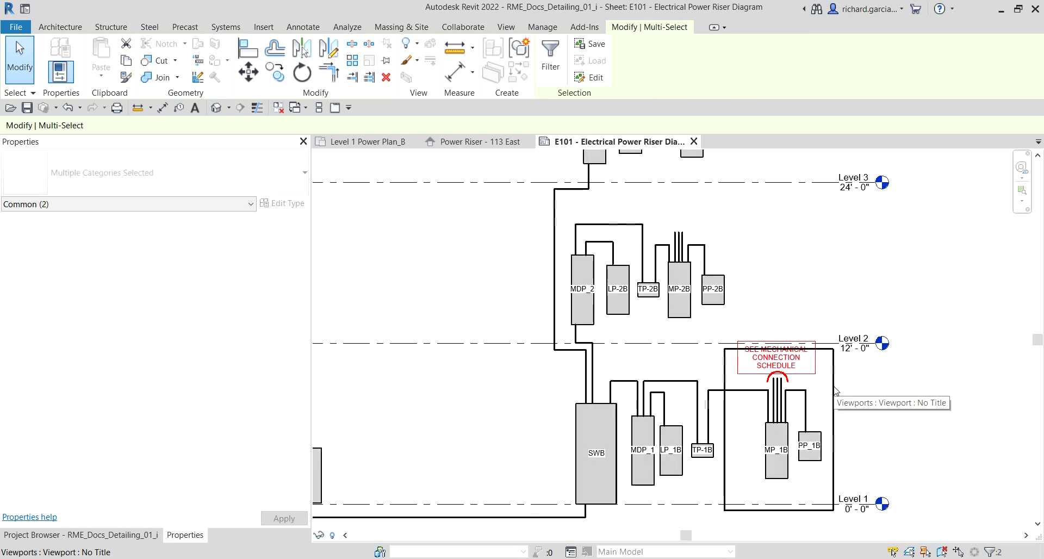
scroll(834, 389, "up", 5)
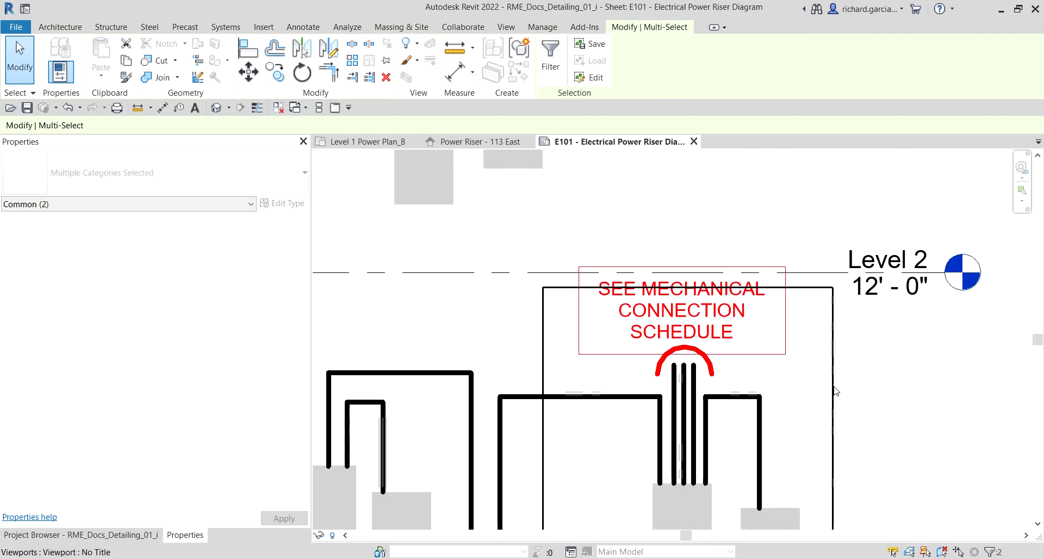
left_click(278, 78)
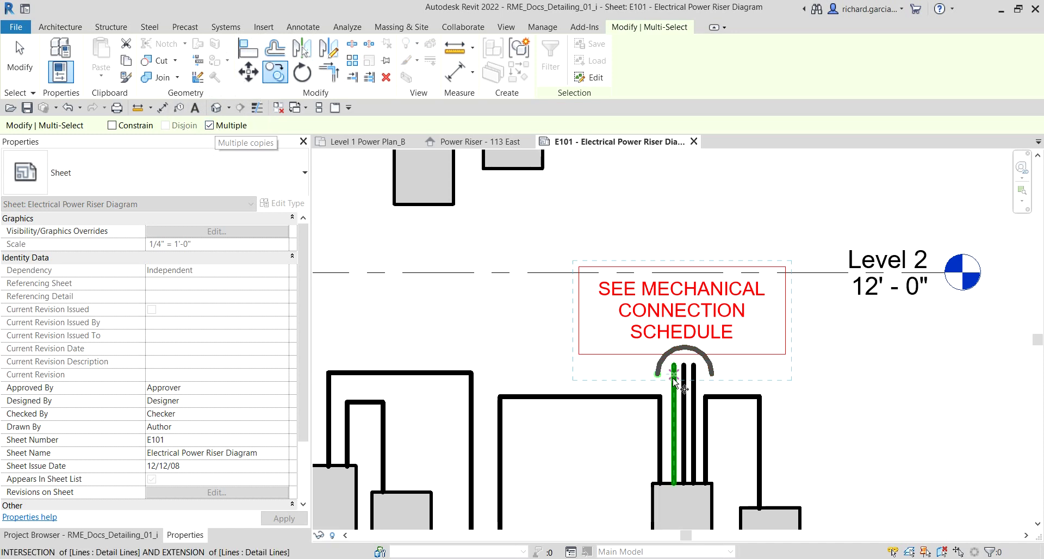
scroll(674, 365, "up", 3)
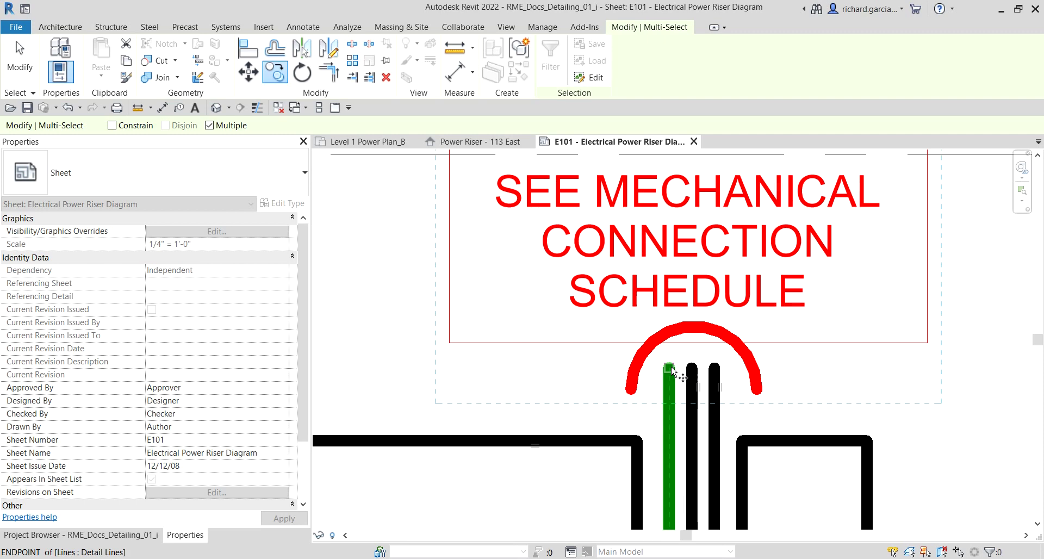
left_click(671, 370)
scroll(665, 431, "down", 5)
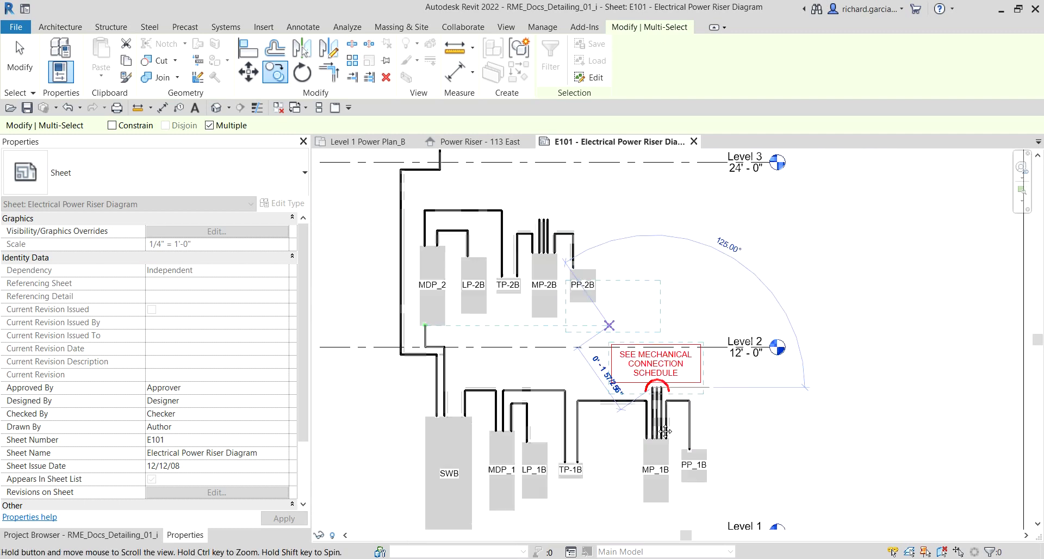
scroll(597, 303, "up", 5)
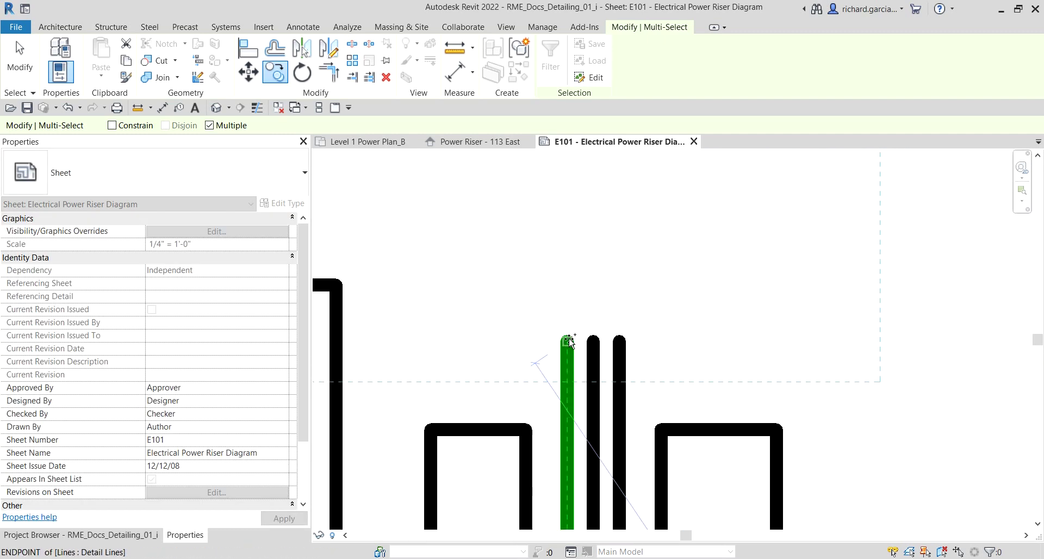
scroll(652, 353, "down", 6)
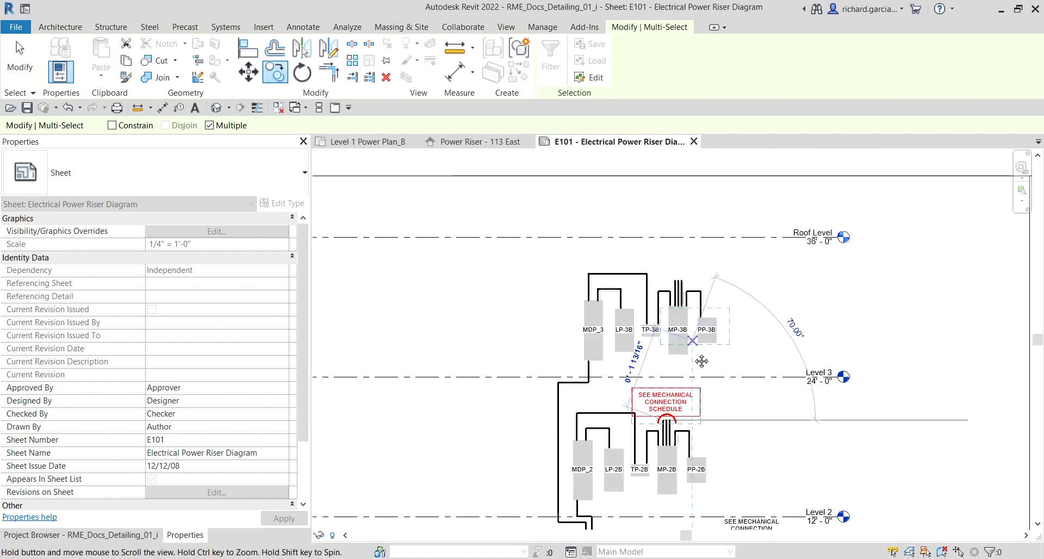
scroll(702, 361, "up", 6)
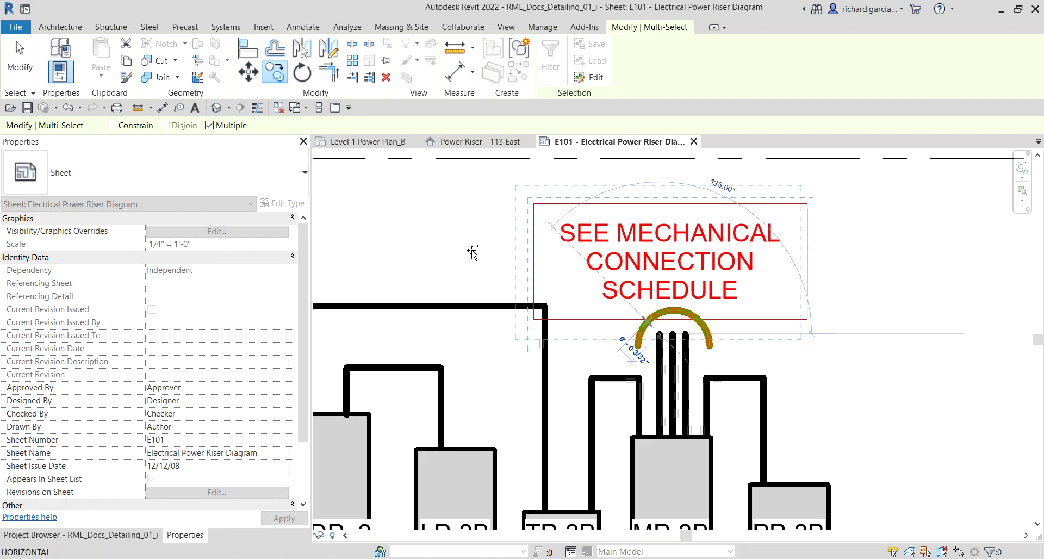
left_click(26, 67)
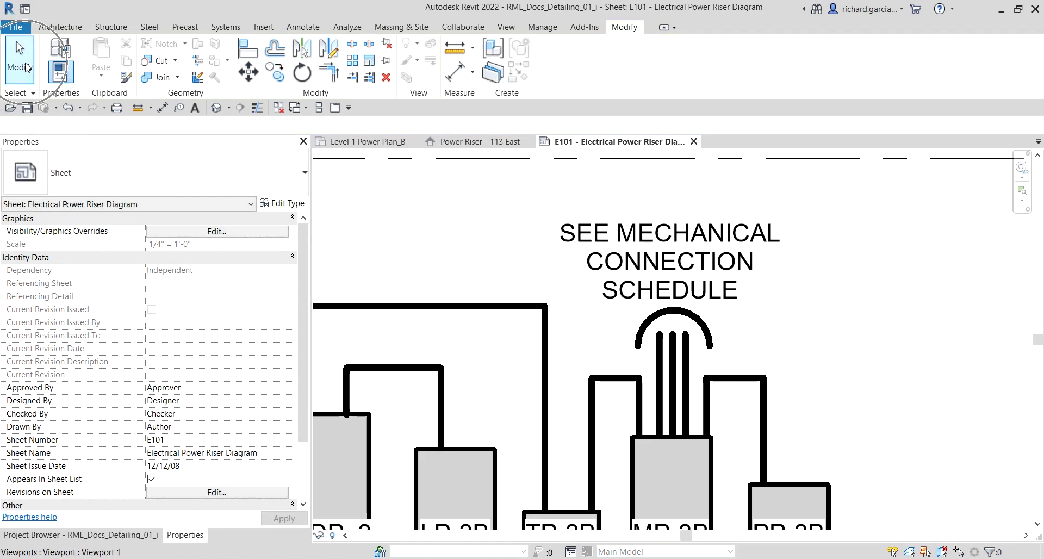
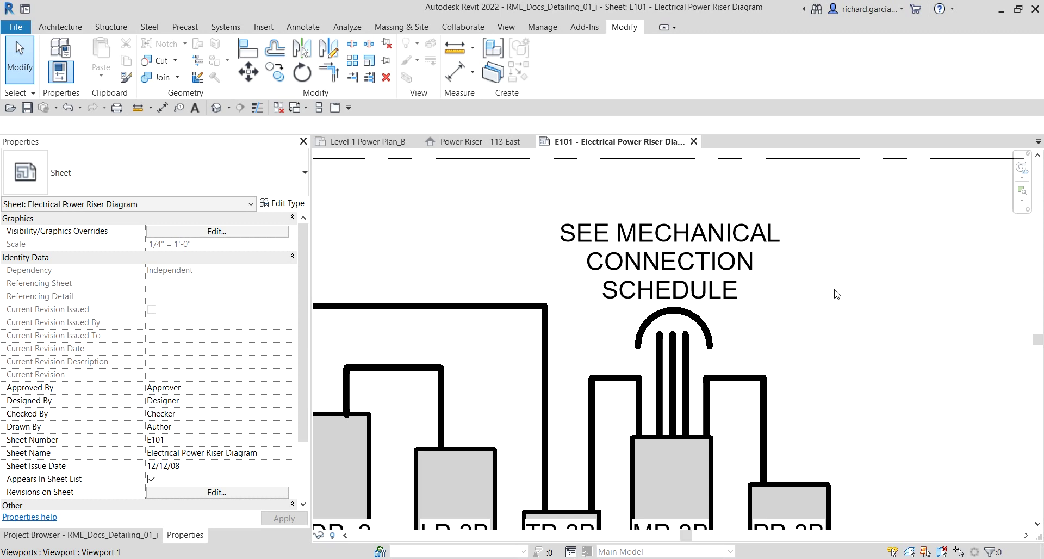
left_click(862, 321)
scroll(860, 321, "down", 5)
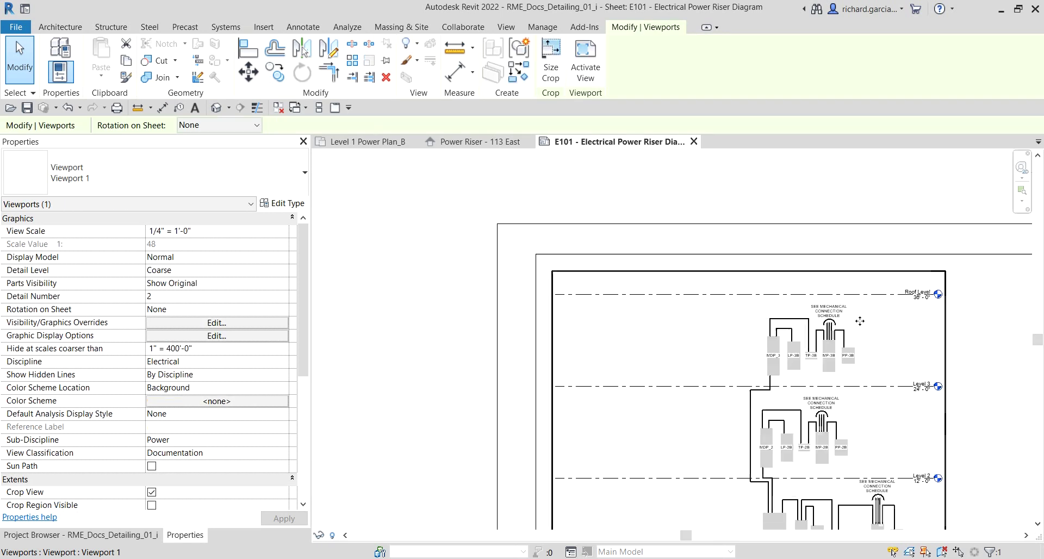
middle_click_drag(860, 321, 794, 141)
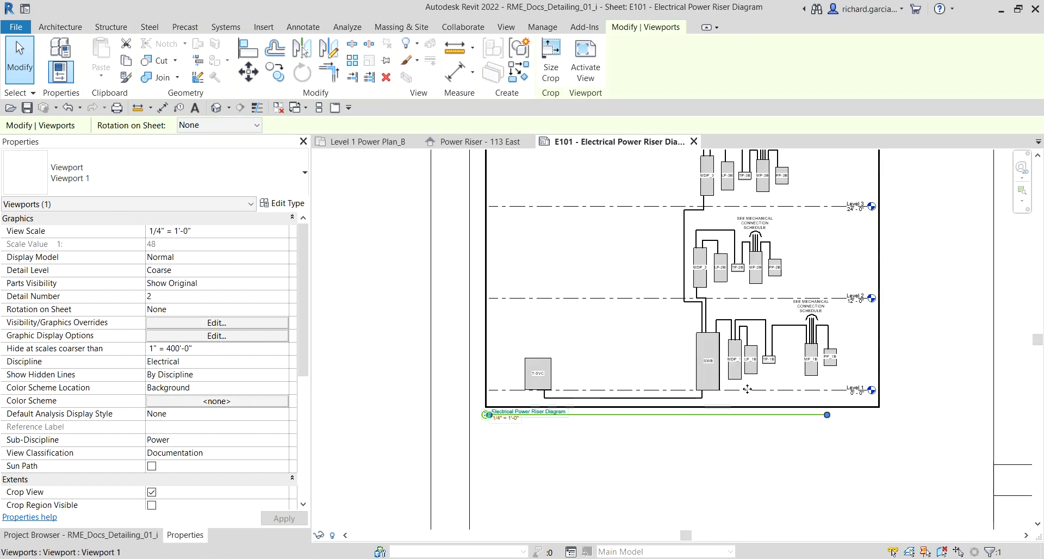
middle_click_drag(747, 389, 727, 388)
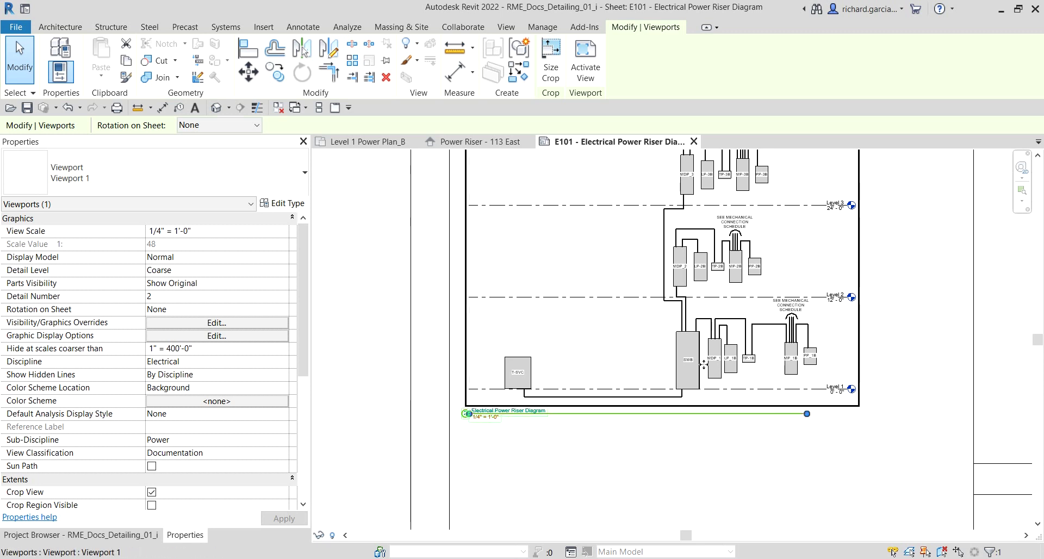
scroll(650, 393, "up", 4)
scroll(680, 402, "down", 2)
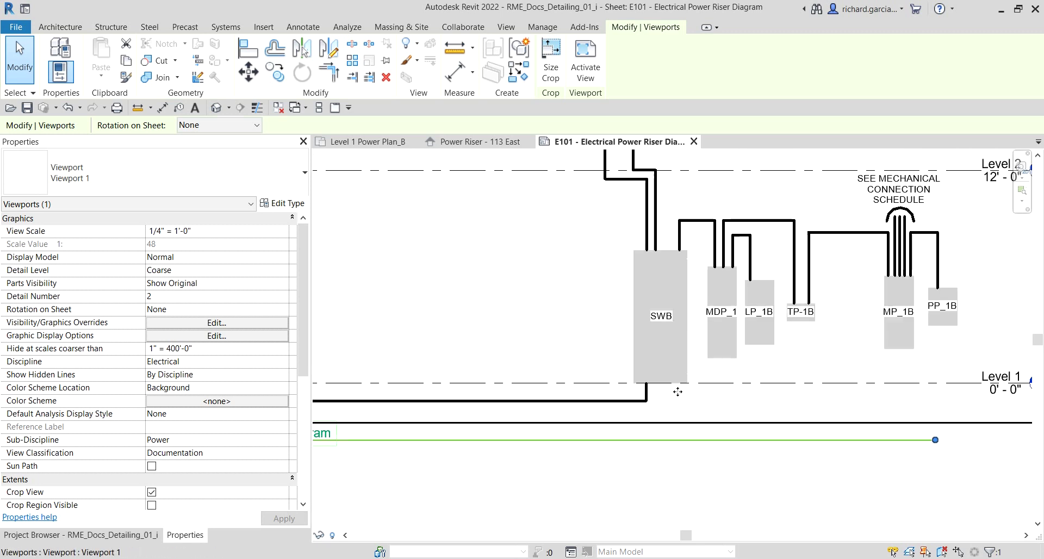
scroll(678, 392, "up", 2)
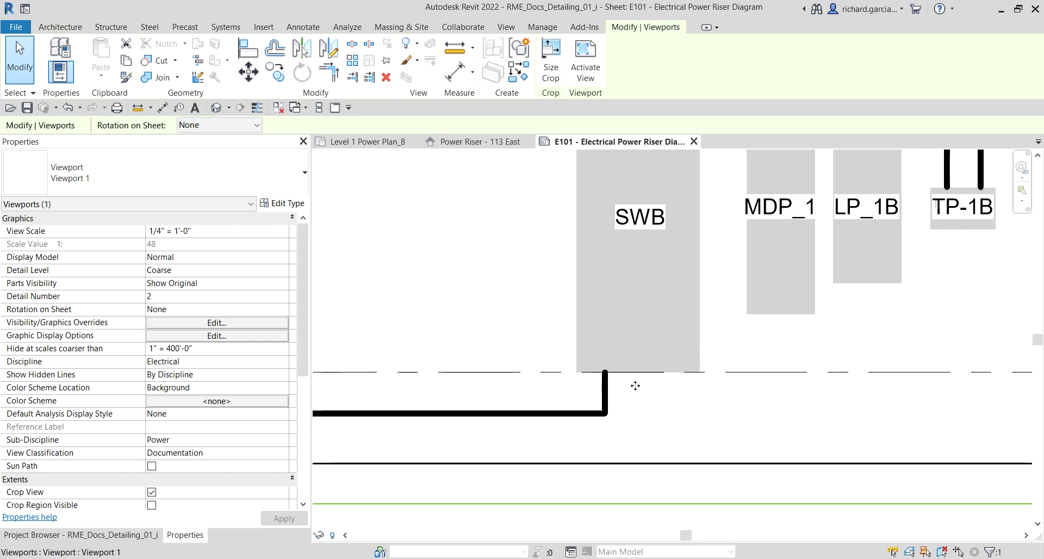
key("Escape")
left_click(604, 404)
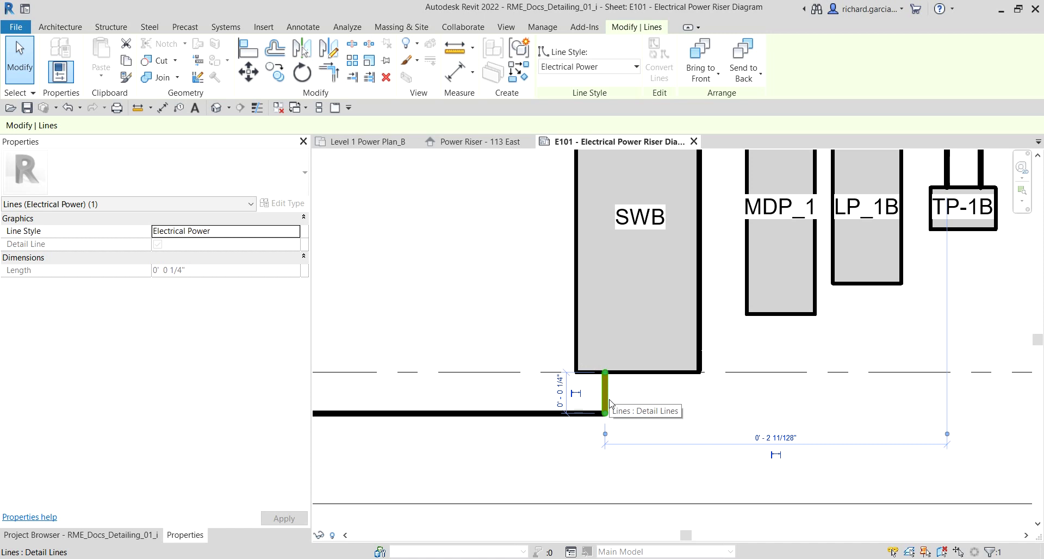
right_click(610, 403)
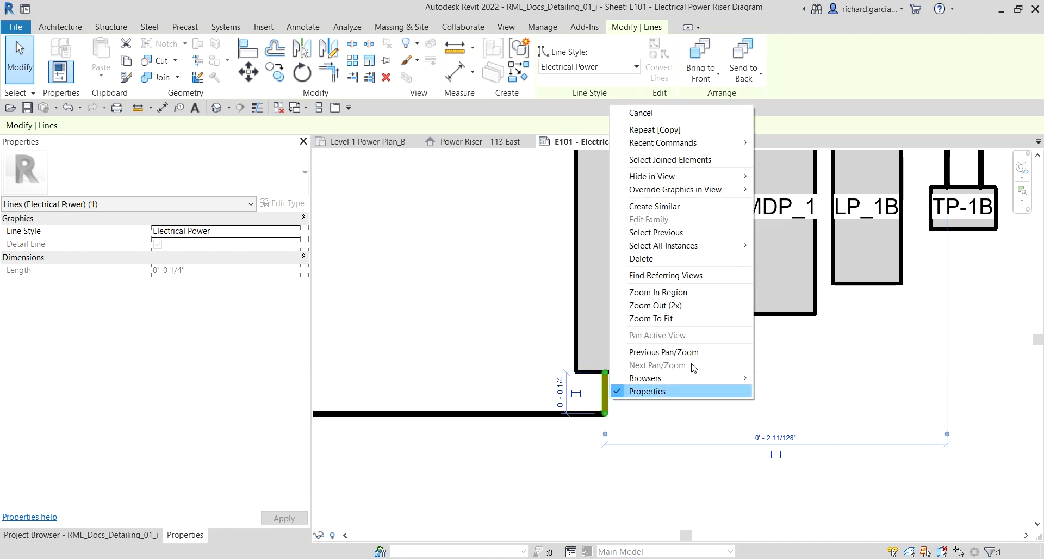
left_click(670, 209)
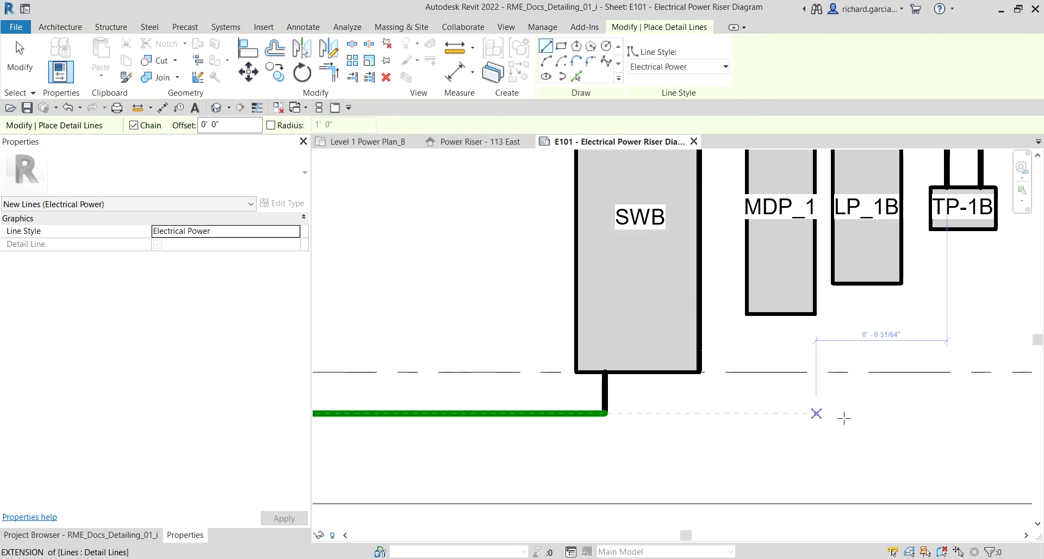
middle_click_drag(814, 412, 796, 318)
scroll(791, 348, "up", 3)
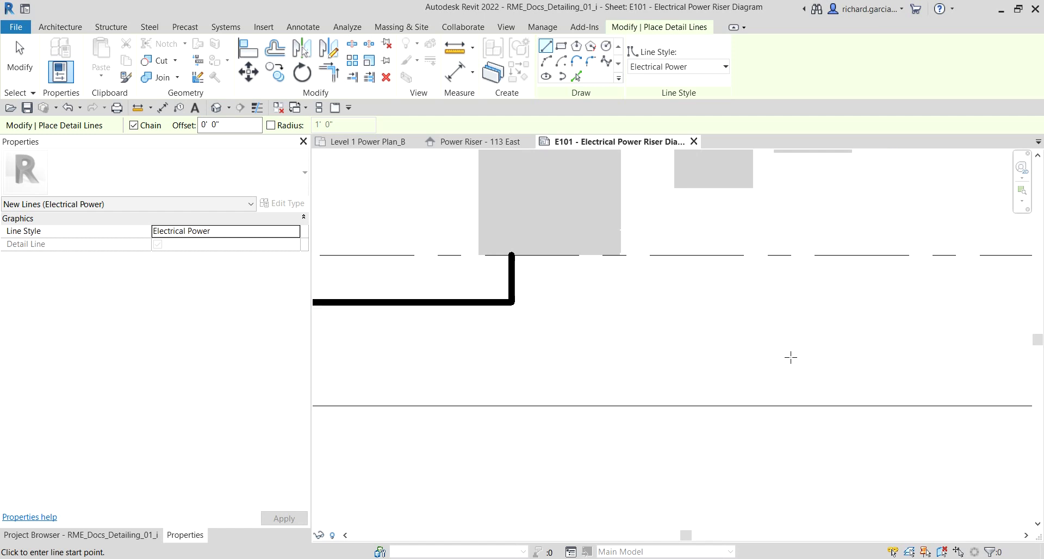
left_click(651, 325)
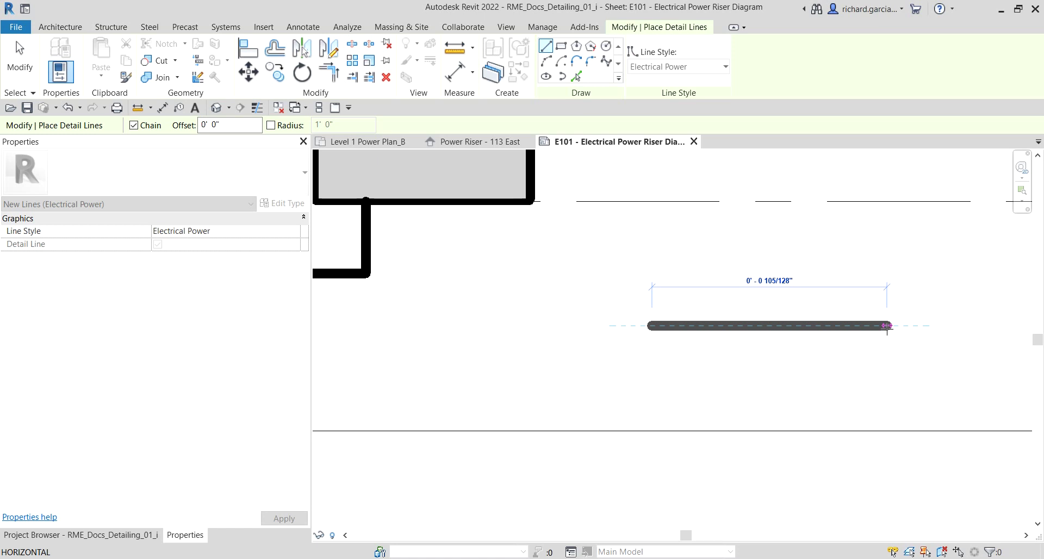
key("Escape")
key("Escape")
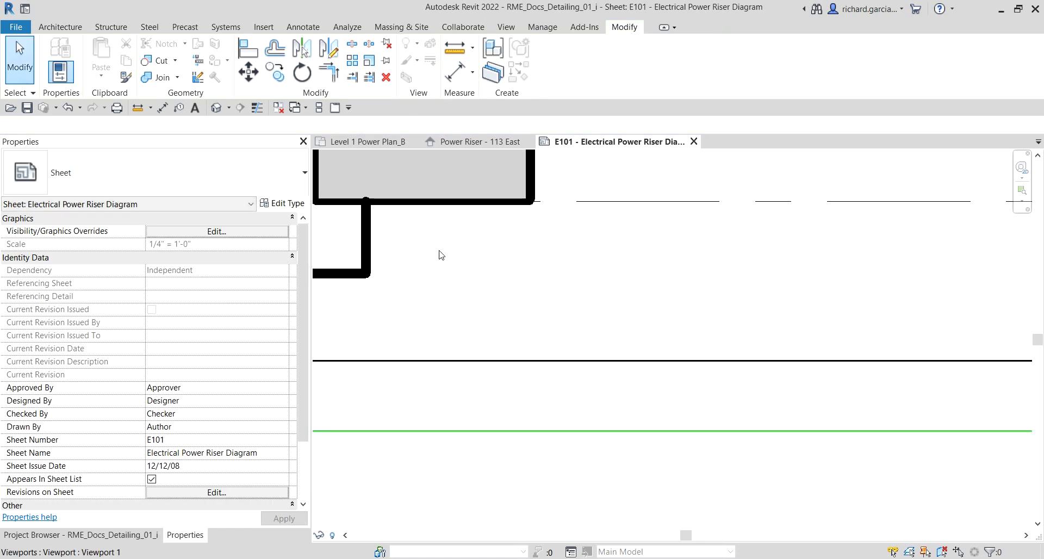
- Draw a horizontal Electrical Power detail line 0.5" long in the empty space below SWB and the Level 1 line
key("d")
key("l")
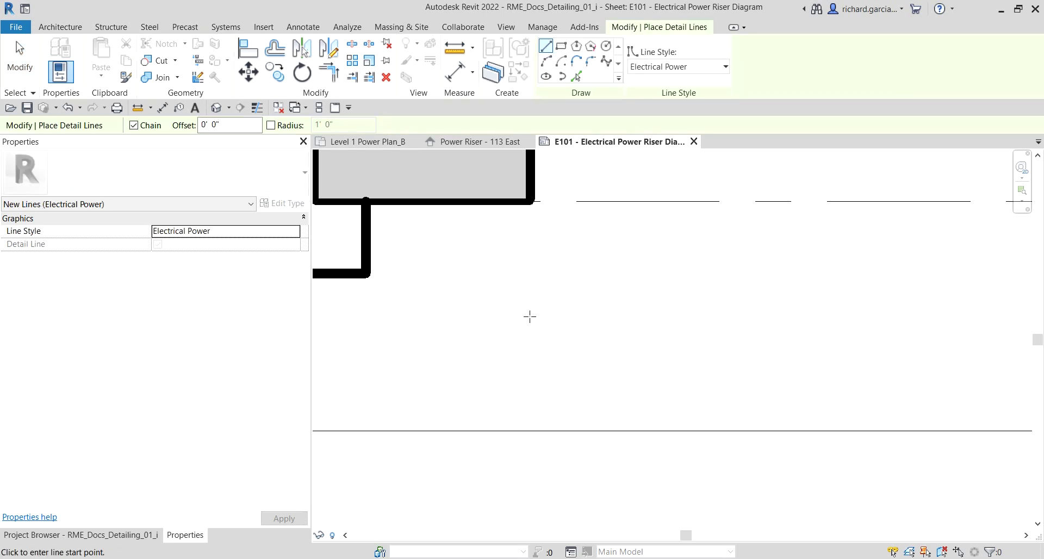
left_click(531, 316)
scroll(544, 316, "down", 3)
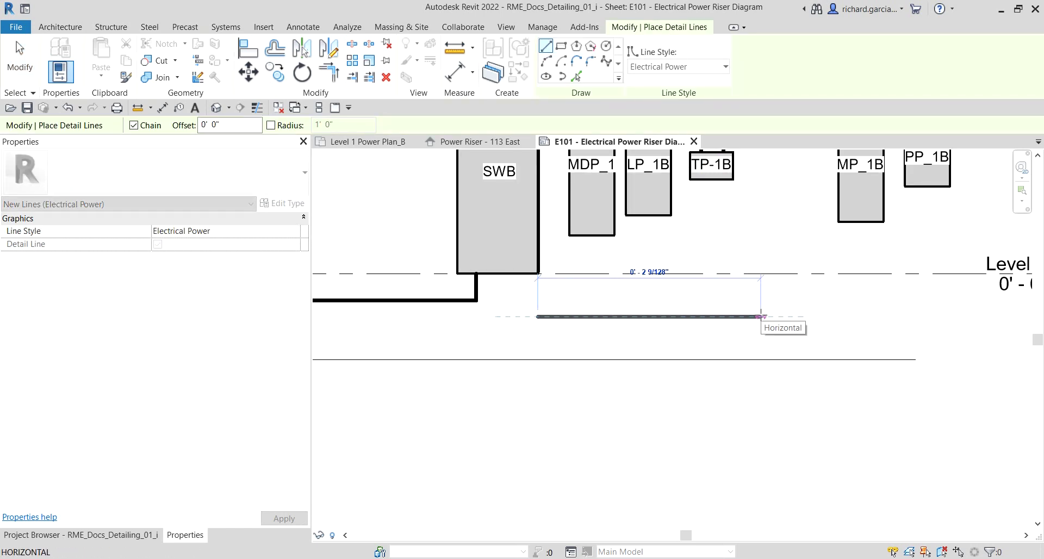
type("0 0.5")
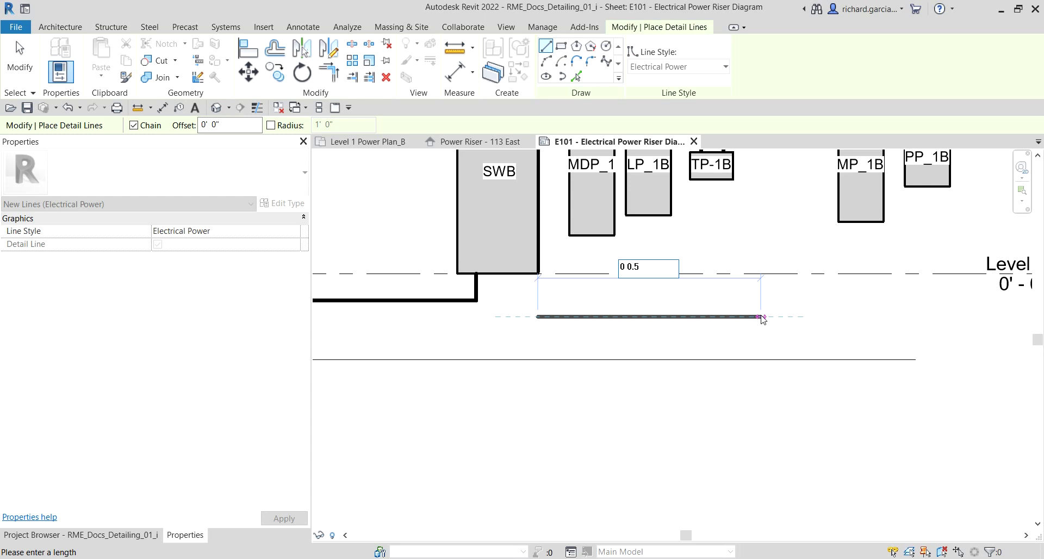
key("Return")
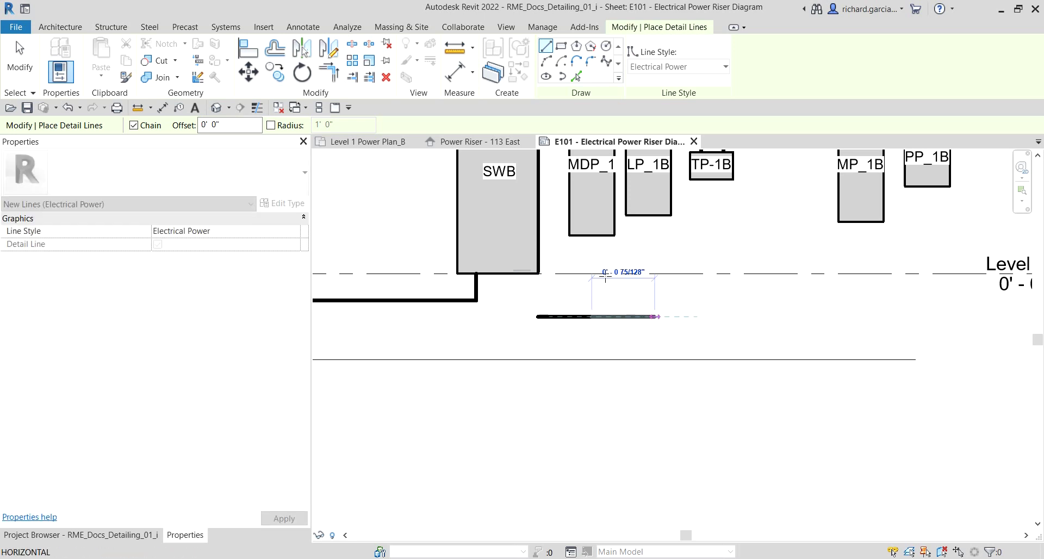
- Offset copies of the 0.5" detail line downward at a numerical 3/32" spacing to make three parallel lines
left_click(20, 57)
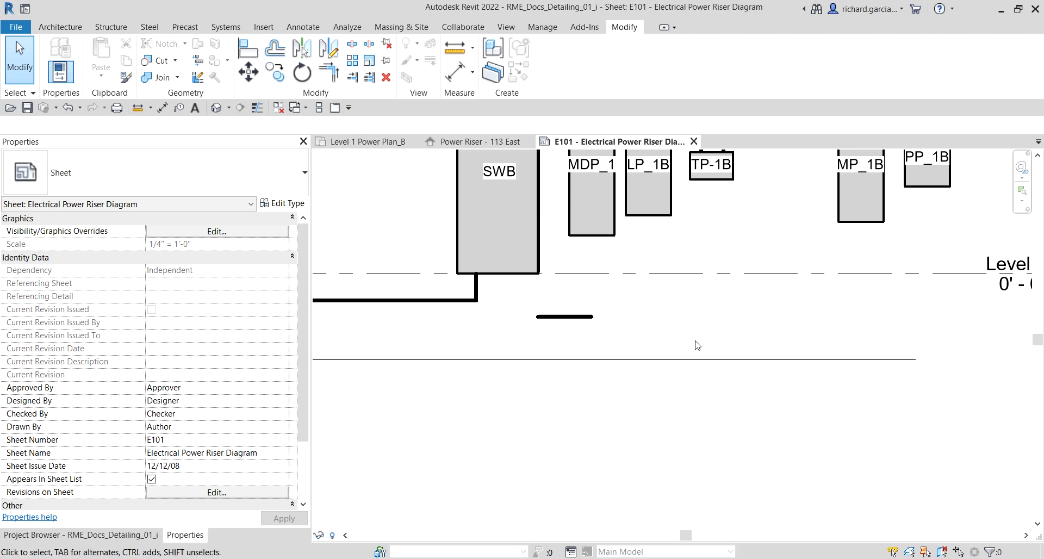
scroll(570, 318, "up", 4)
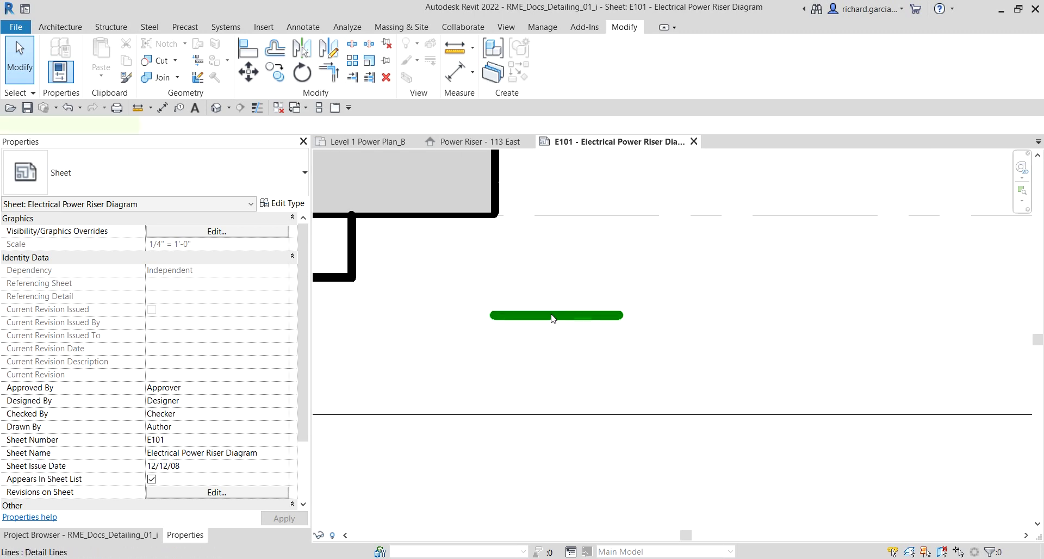
left_click(565, 316)
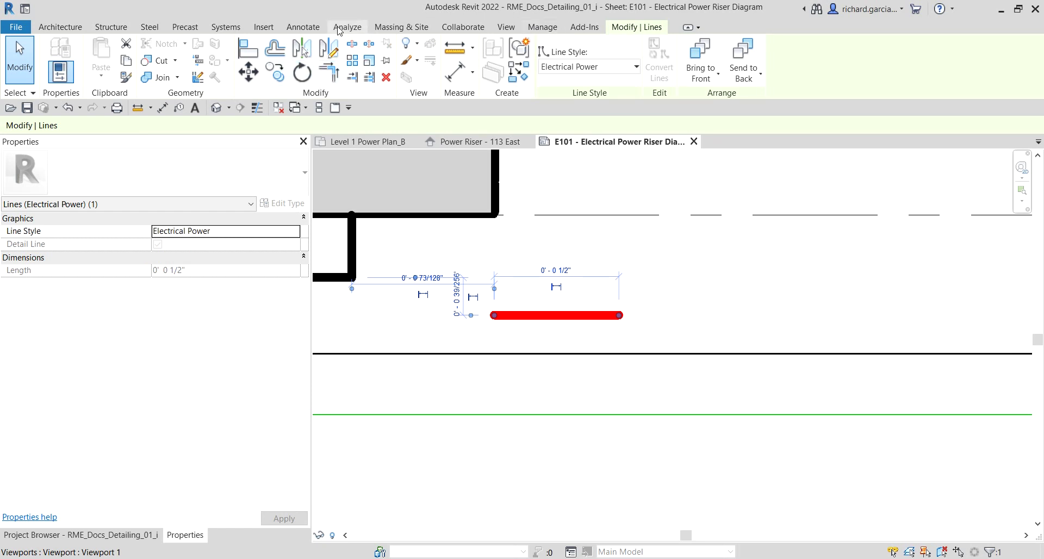
left_click(271, 50)
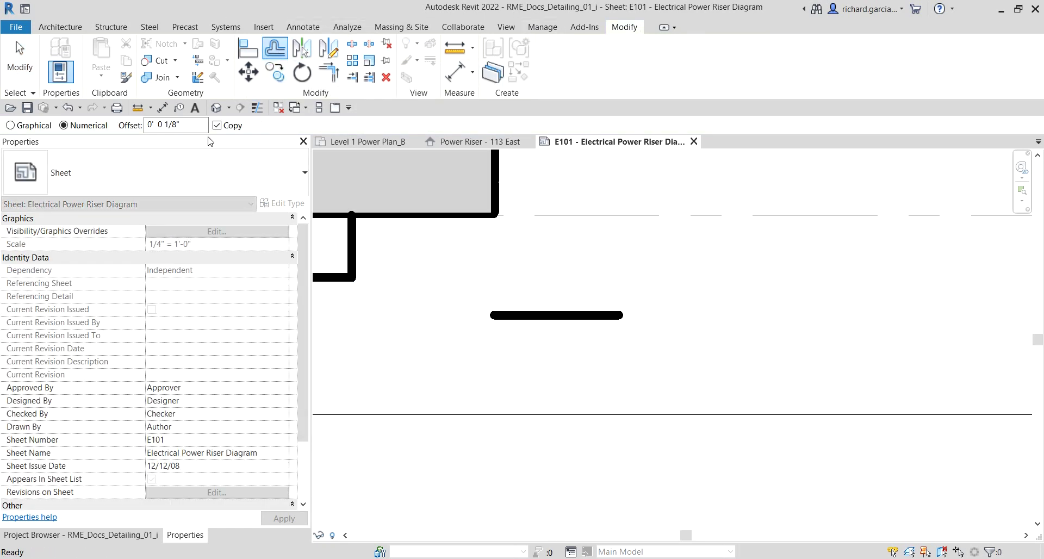
left_click_drag(192, 127, 155, 126)
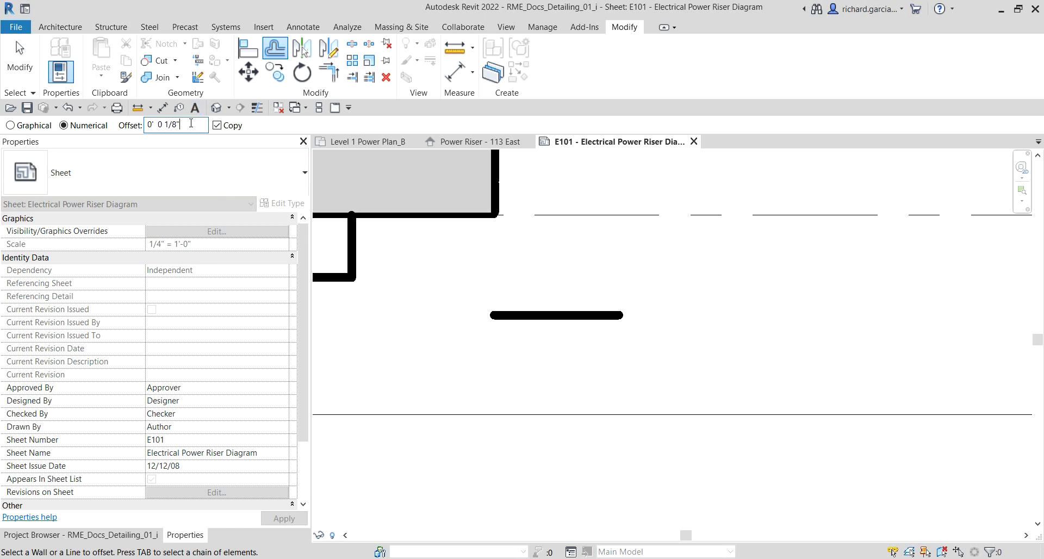
type("3/32")
scroll(648, 354, "up", 2)
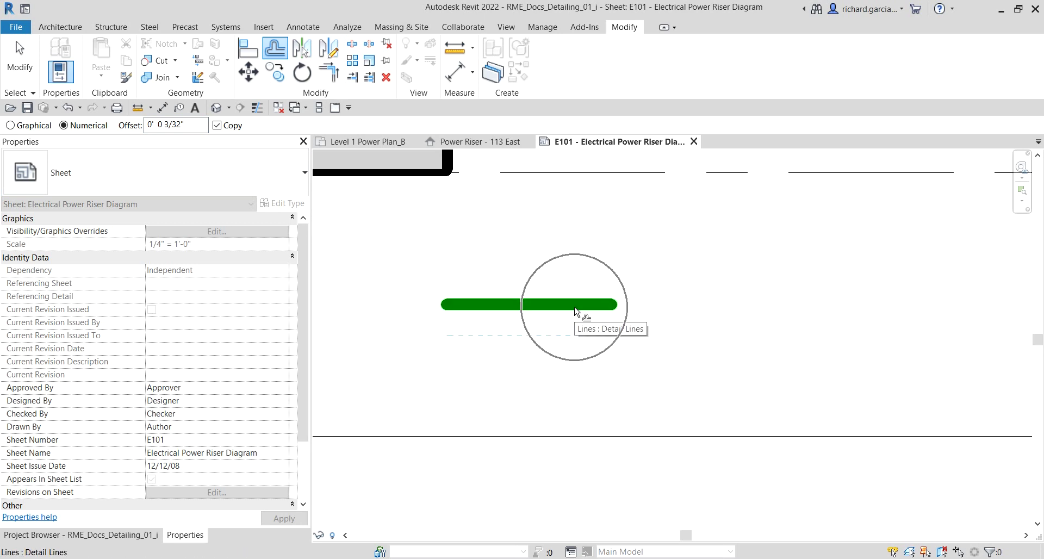
left_click(580, 325)
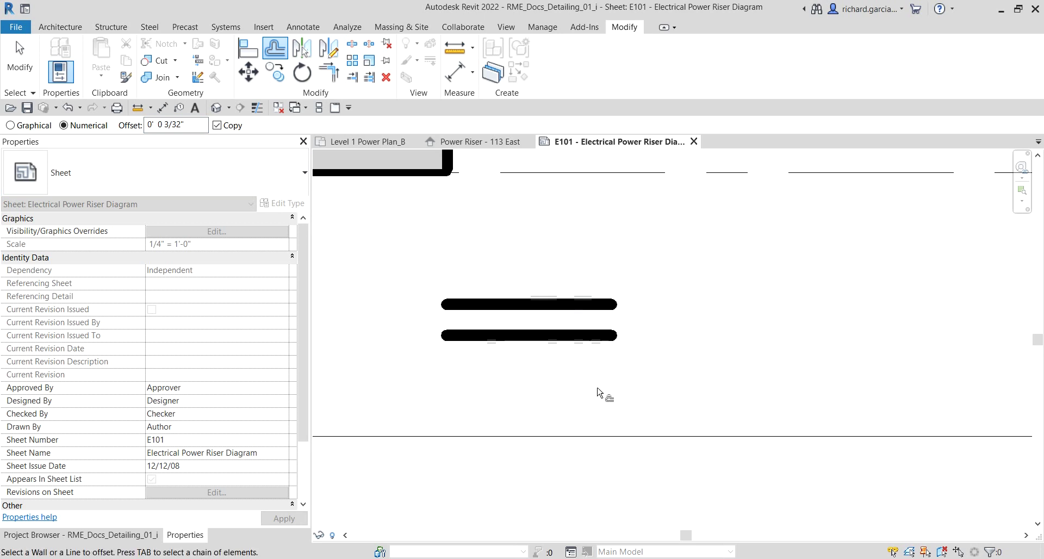
left_click(595, 343)
key("Escape")
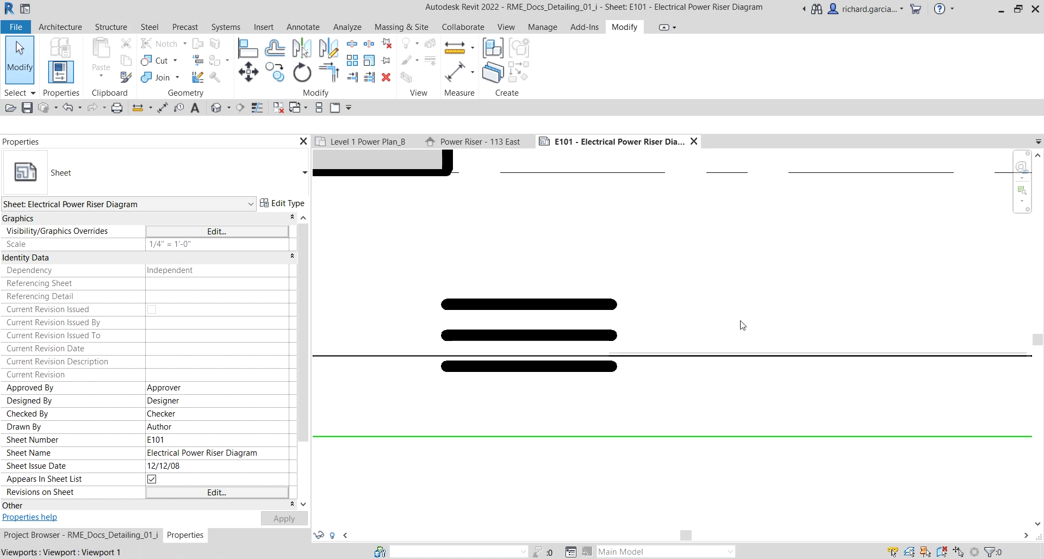
- Set the middle parallel line's length to 0.25"
left_click(561, 338)
left_click(560, 337)
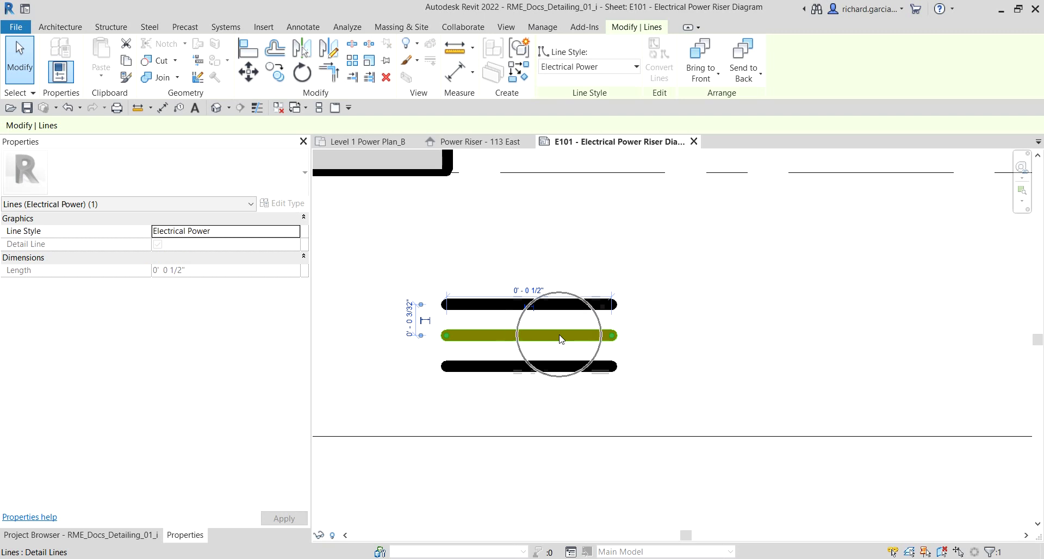
left_click(536, 290)
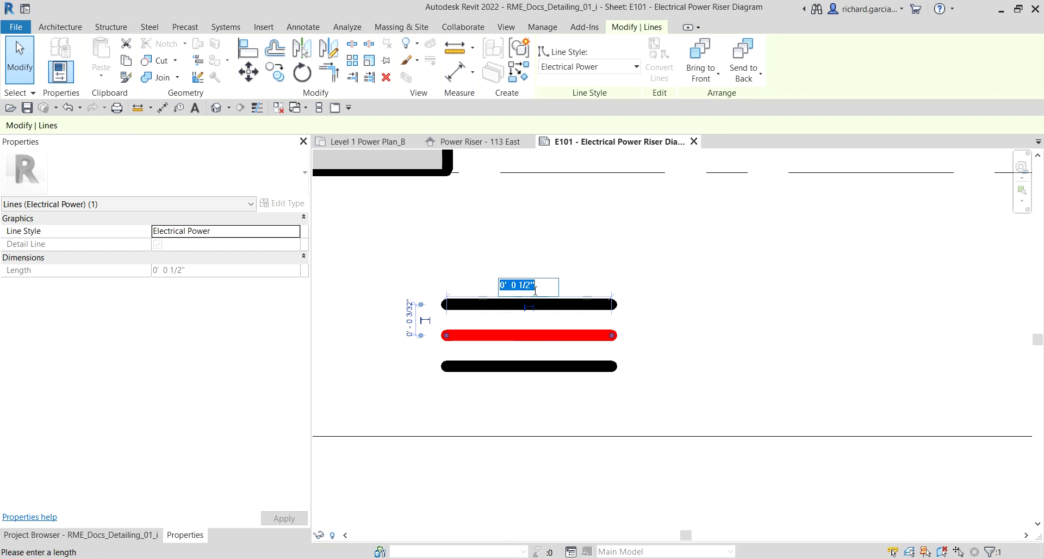
key("BackSpace")
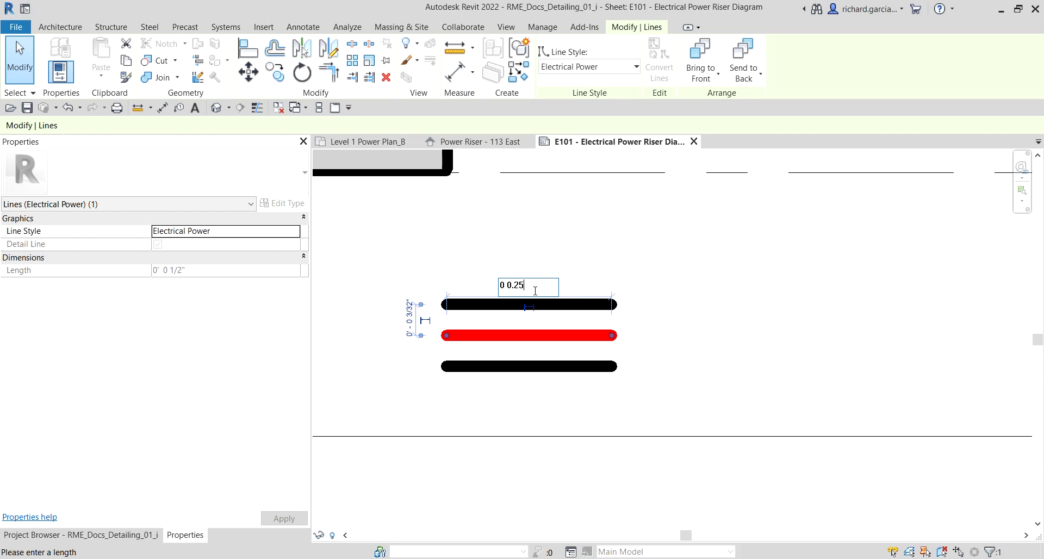
key("Return")
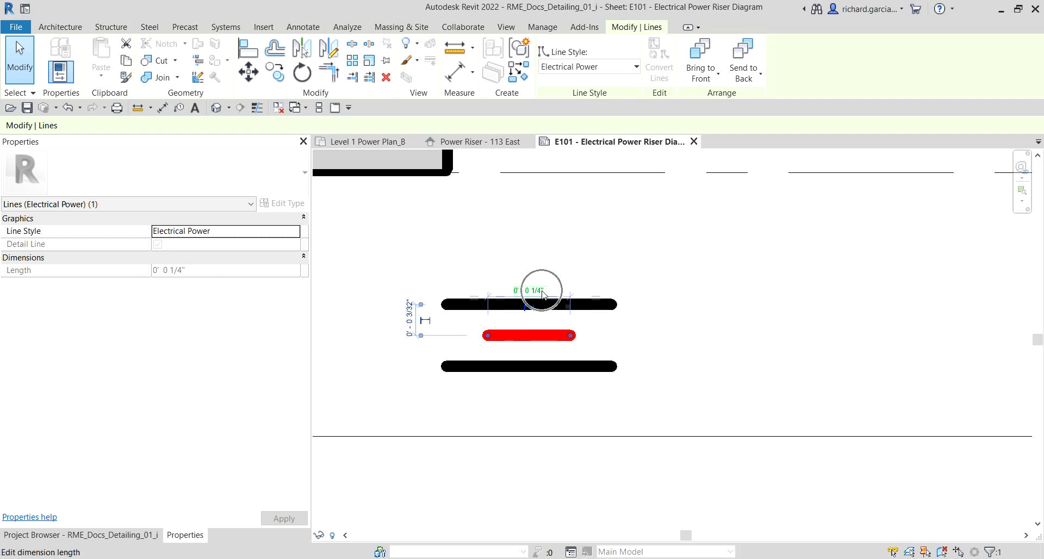
- Set the lowest parallel line's length to 0.125" and end the line selection
left_click(581, 369)
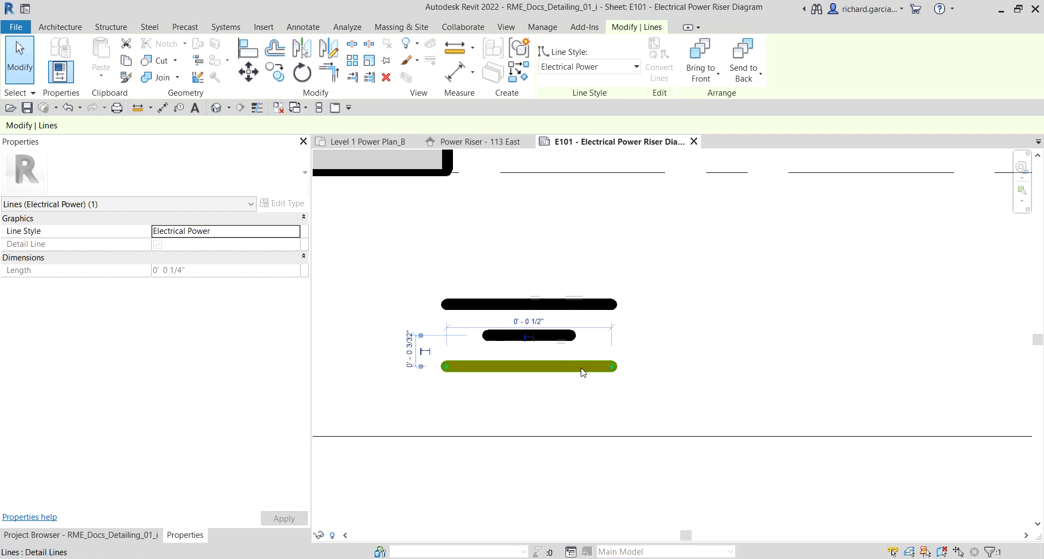
left_click(558, 368)
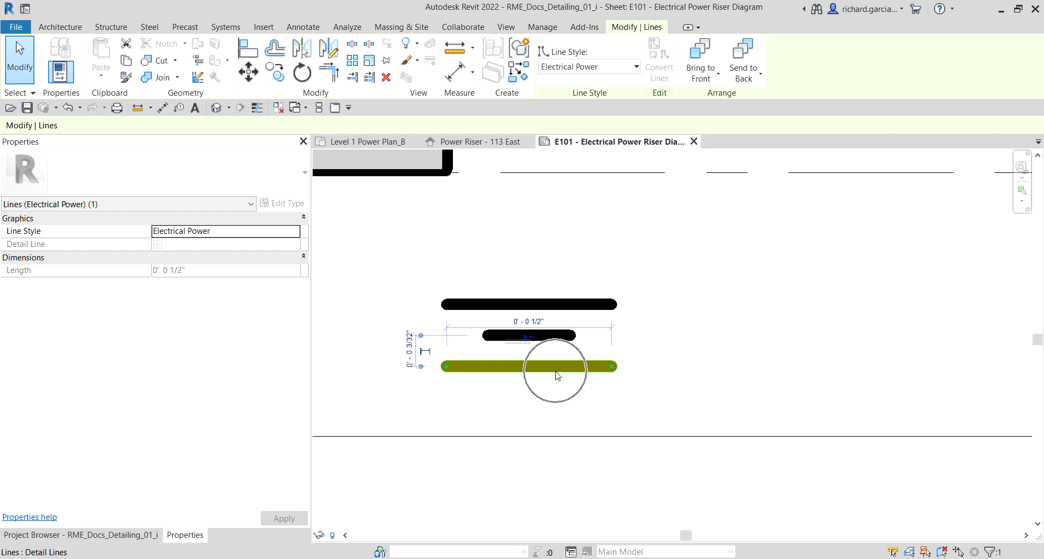
left_click(532, 322)
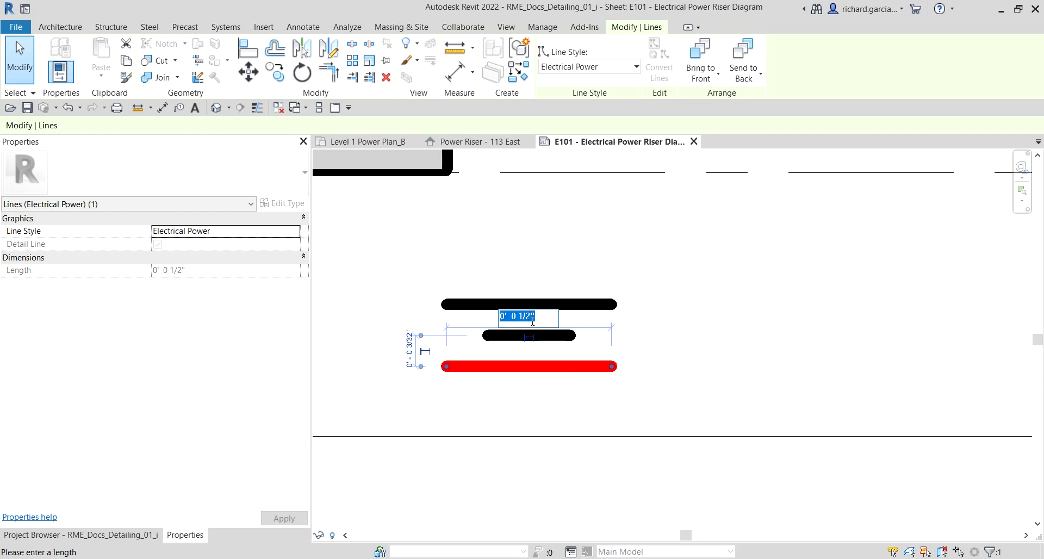
type("0 0.125")
key("Return")
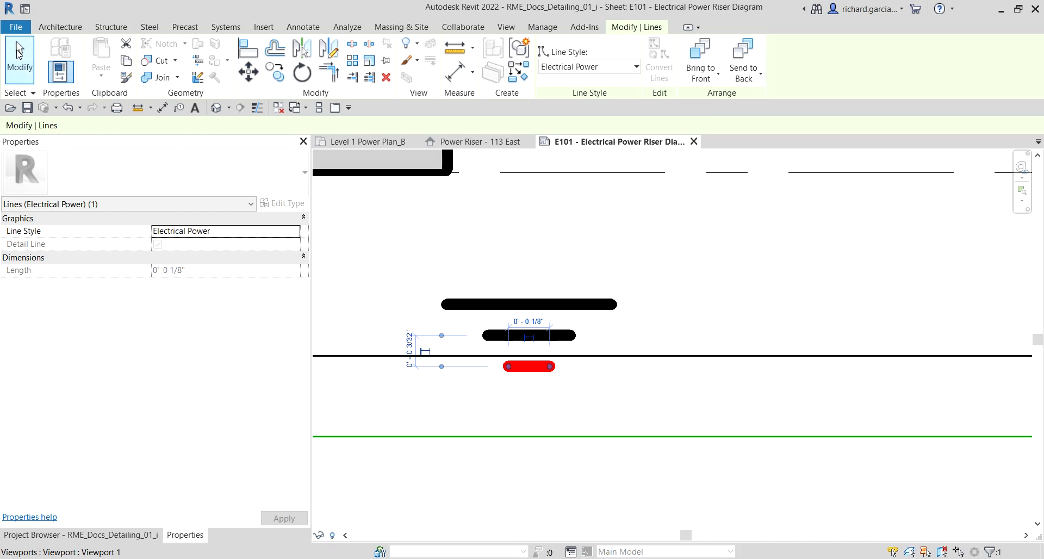
left_click(19, 53)
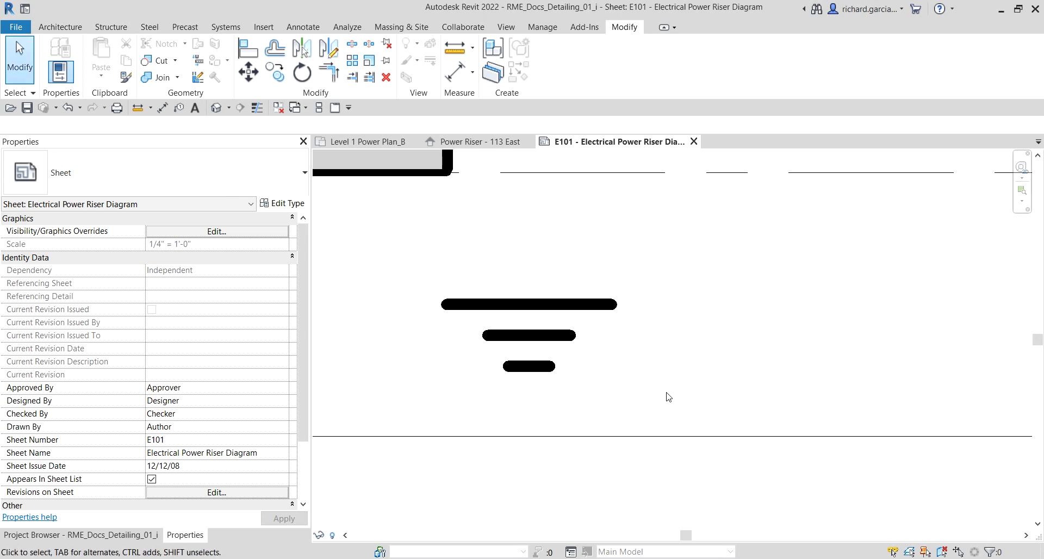
- Try stretching the longest line's left end outward to a length of about 51/64", and undo the stretch
middle_click_drag(671, 397, 676, 318)
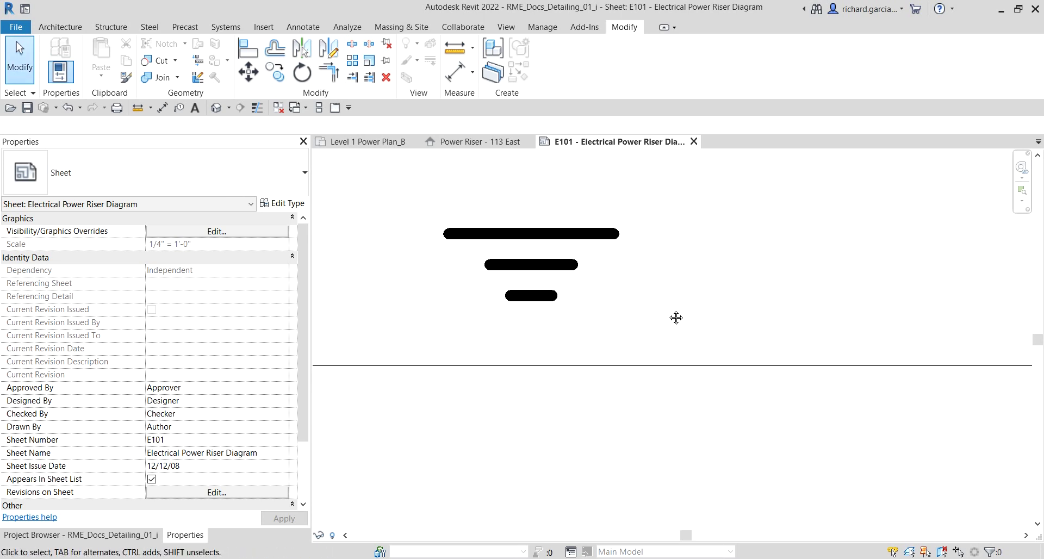
scroll(625, 434, "down", 1)
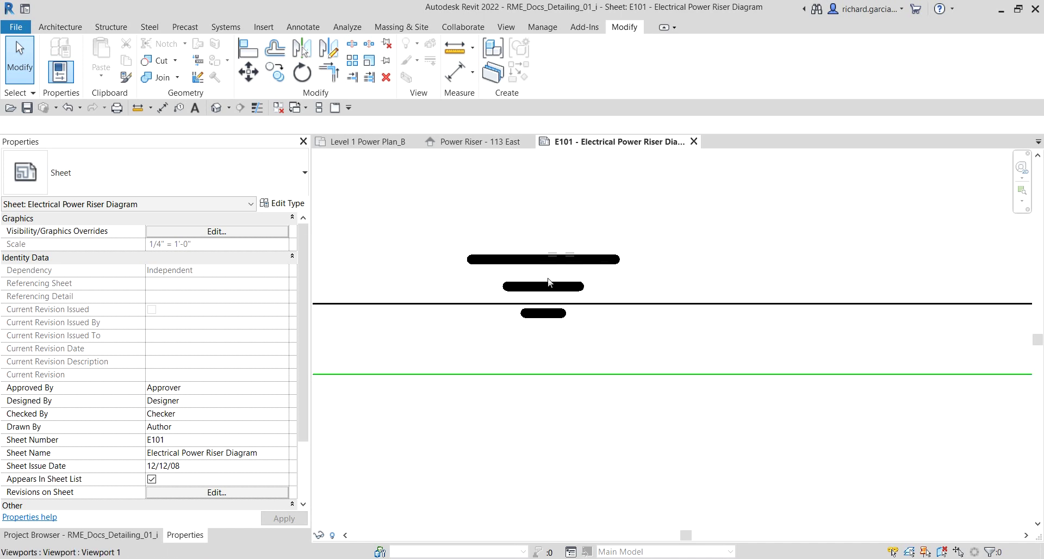
left_click(474, 260)
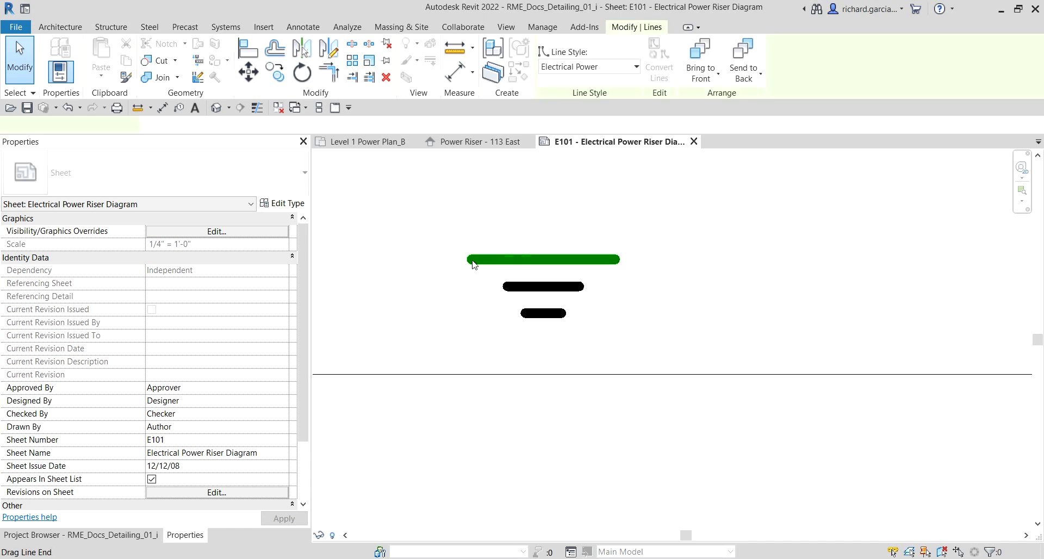
left_click_drag(466, 260, 363, 279)
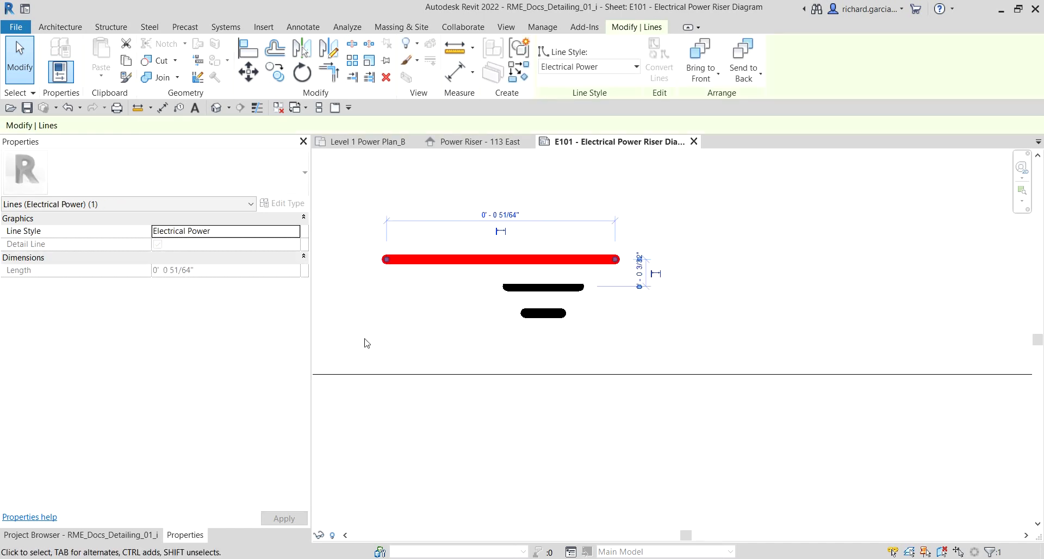
key("ctrl+z")
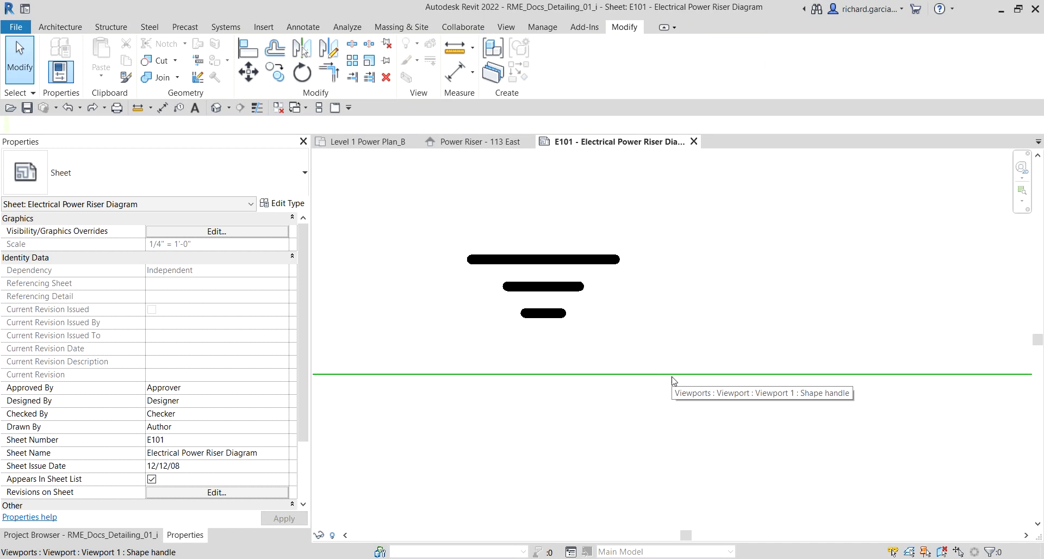
- Try to combine the three ground symbol lines into a detail group named Ground
scroll(661, 292, "down", 2)
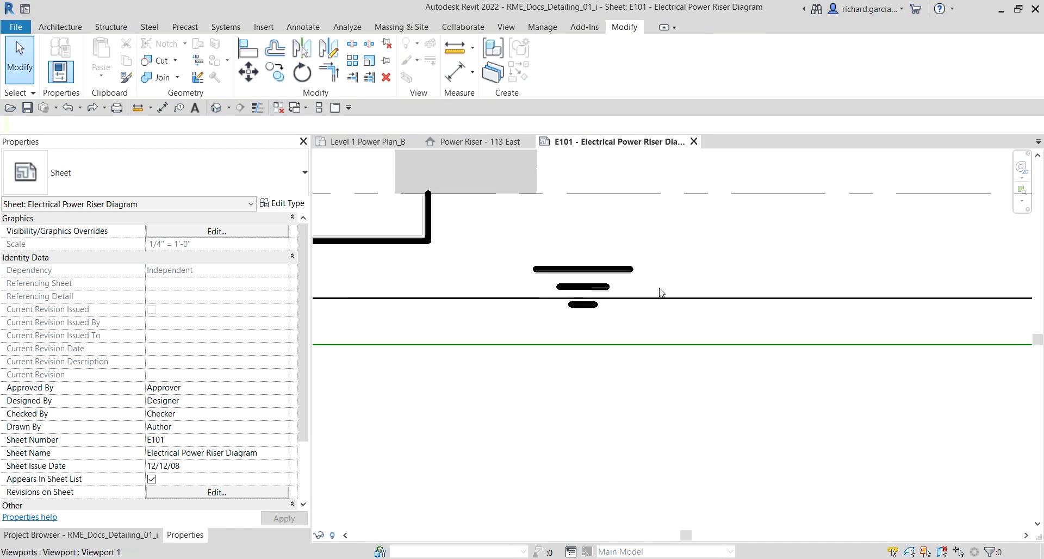
scroll(661, 292, "down", 2)
scroll(721, 274, "up", 3)
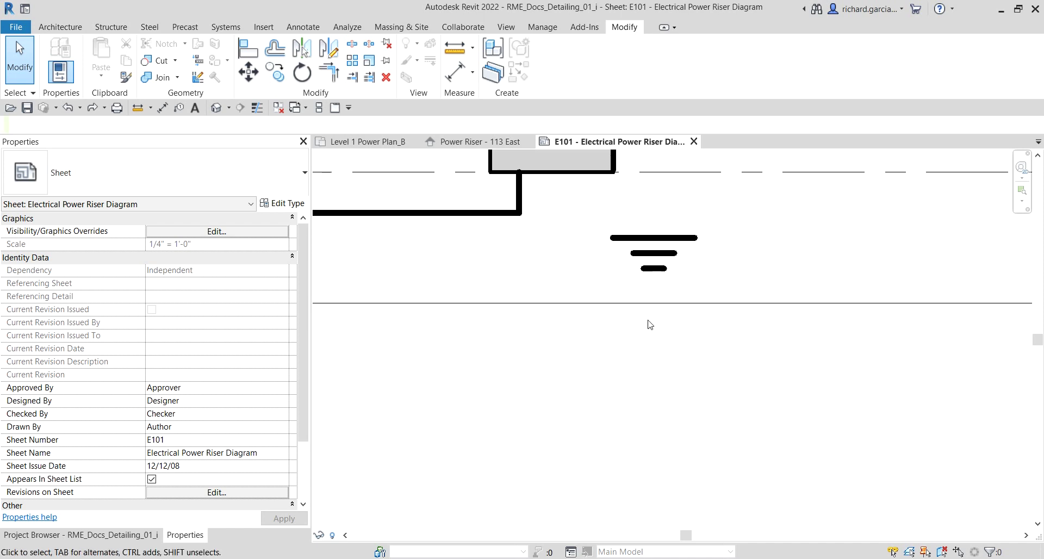
left_click_drag(580, 349, 757, 212)
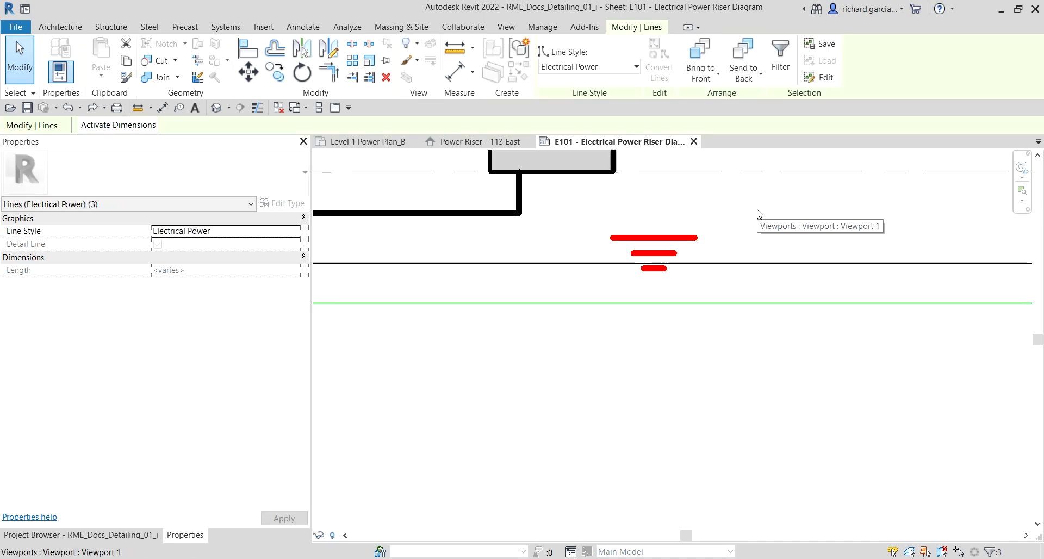
left_click(518, 50)
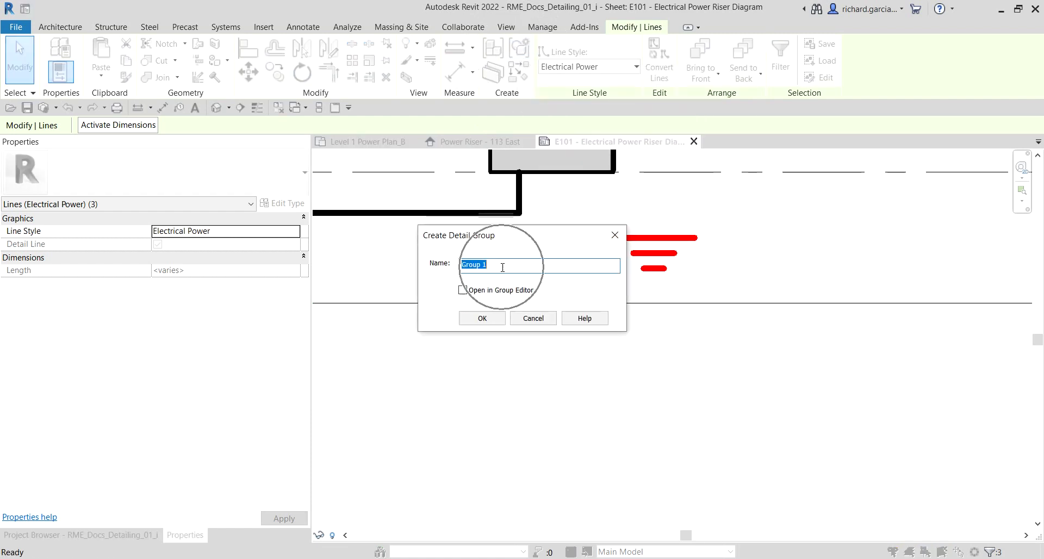
type("g")
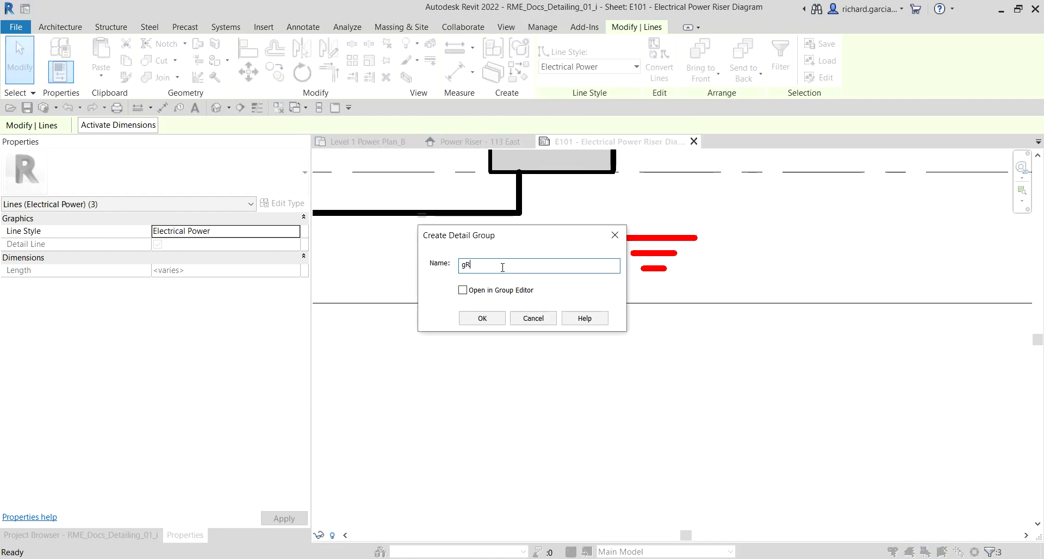
type("R")
key("BackSpace")
key("BackSpace")
key("Caps_Lock")
type("Gorun")
type("round")
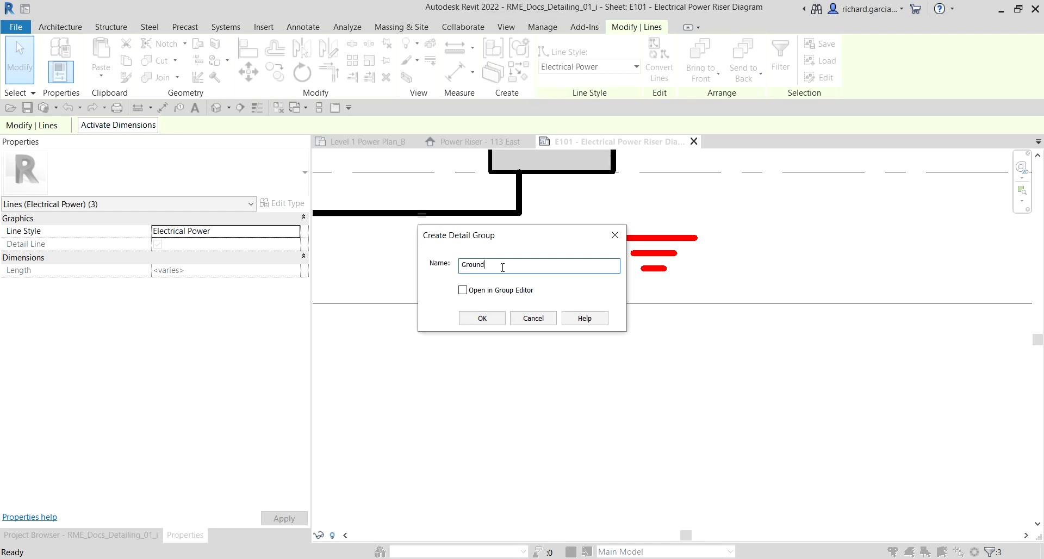
left_click(482, 318)
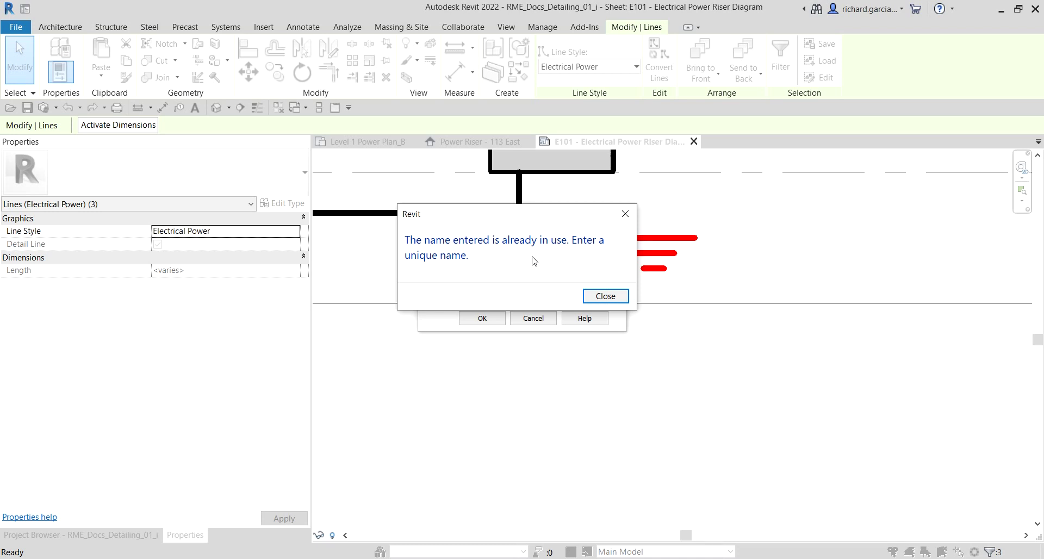
left_click(596, 297)
left_click(537, 321)
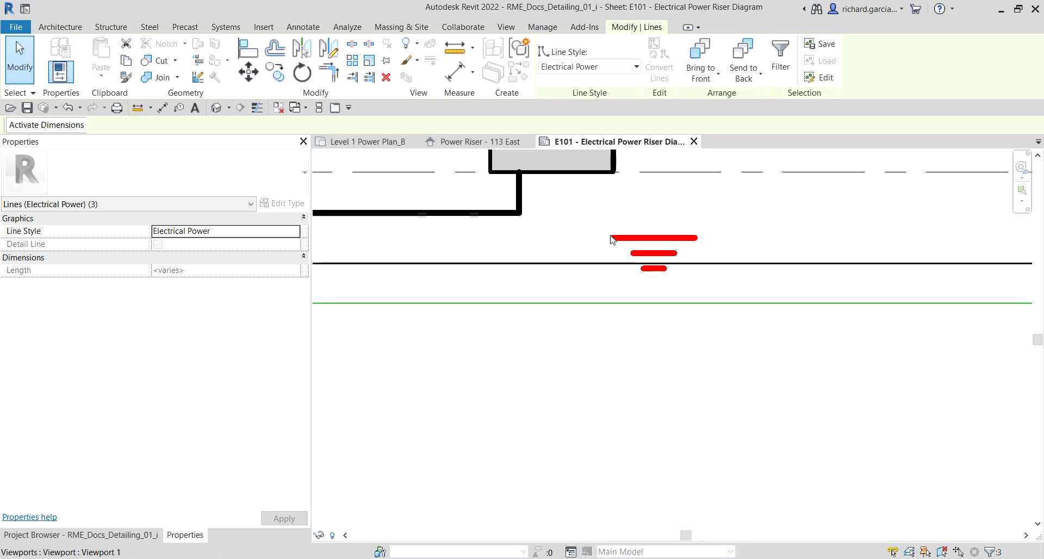
left_click(625, 406)
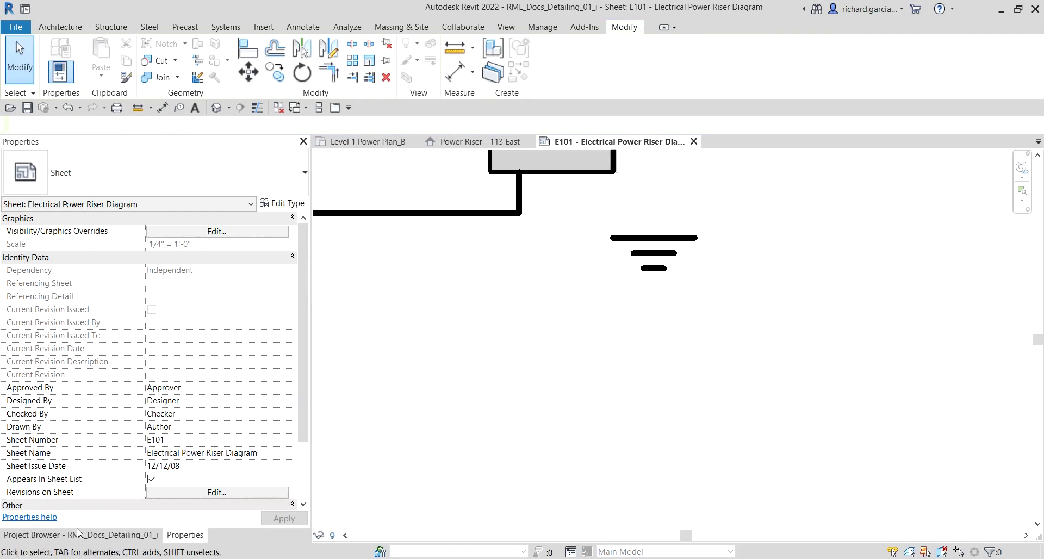
- Locate the existing Ground group among the project's detail groups
left_click(44, 536)
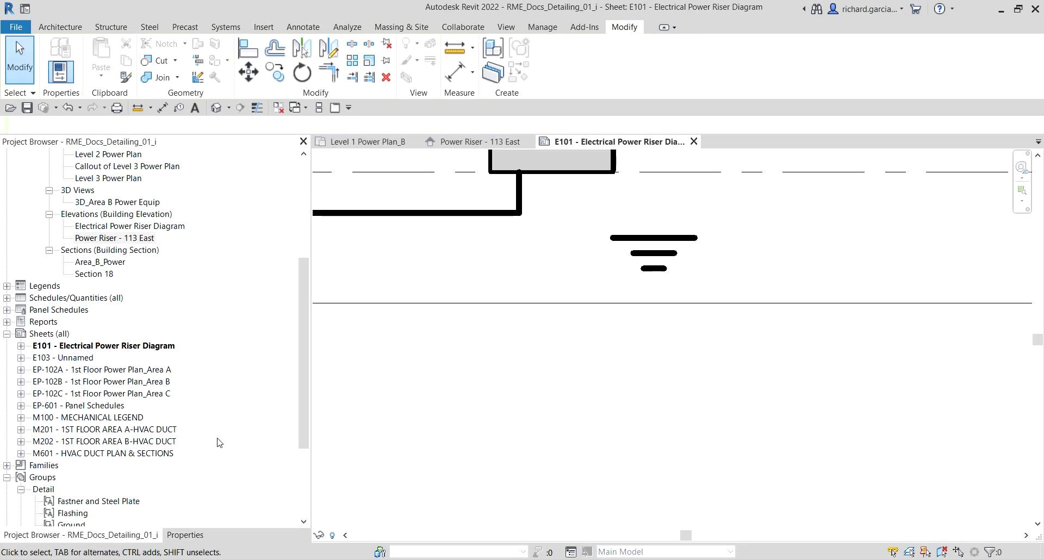
scroll(219, 442, "down", 4)
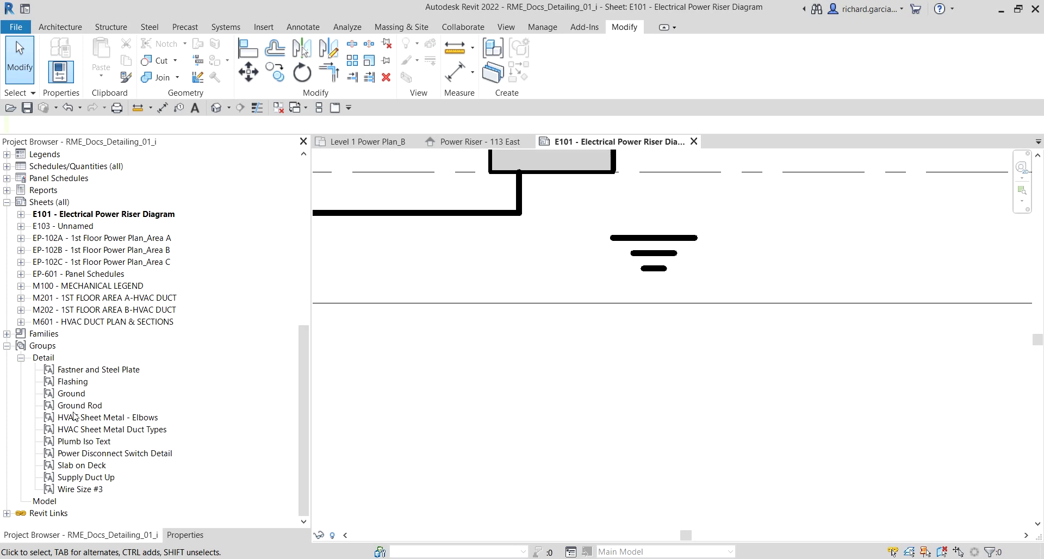
left_click(72, 394)
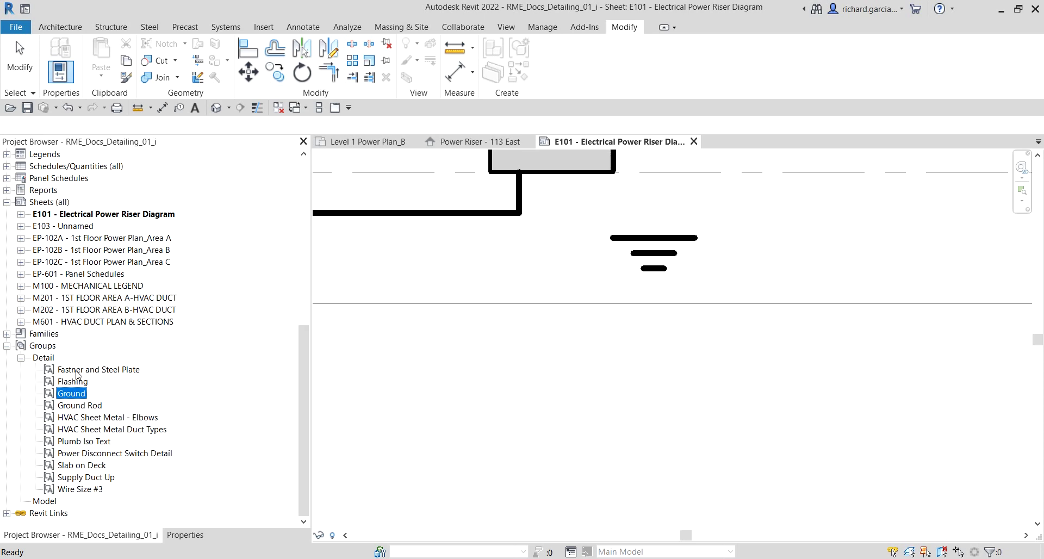
left_click(71, 398)
left_click(40, 352)
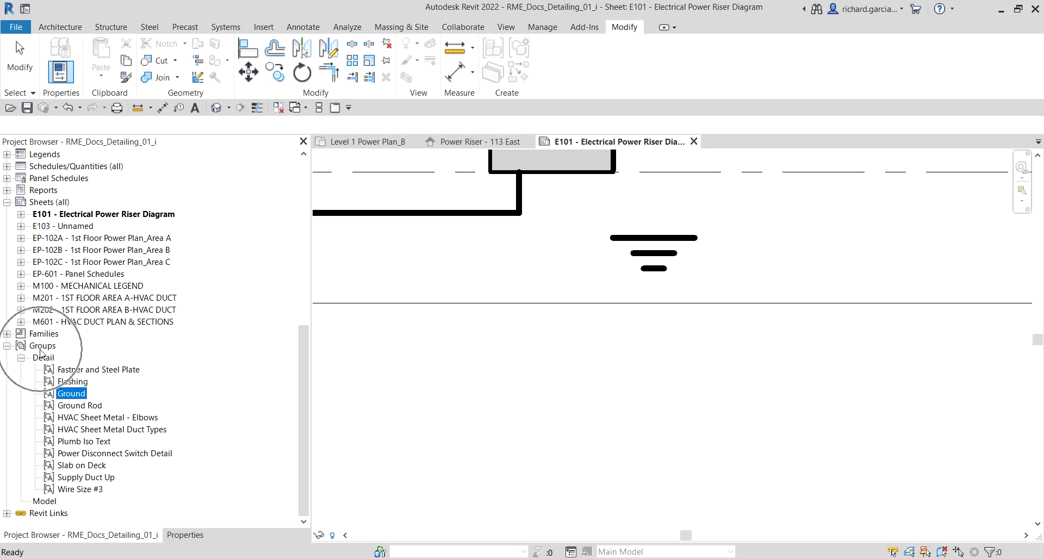
right_click(71, 397)
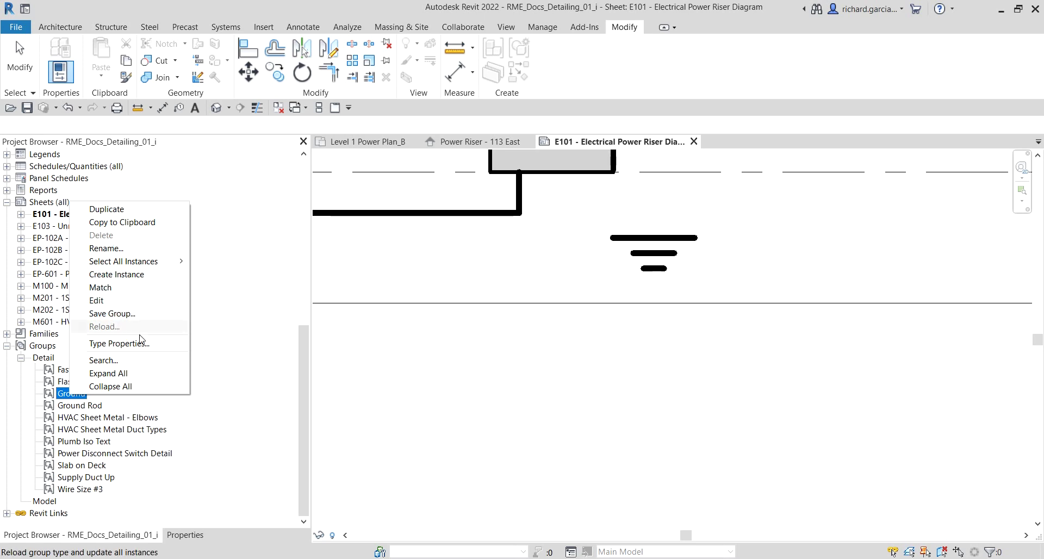
left_click(615, 340)
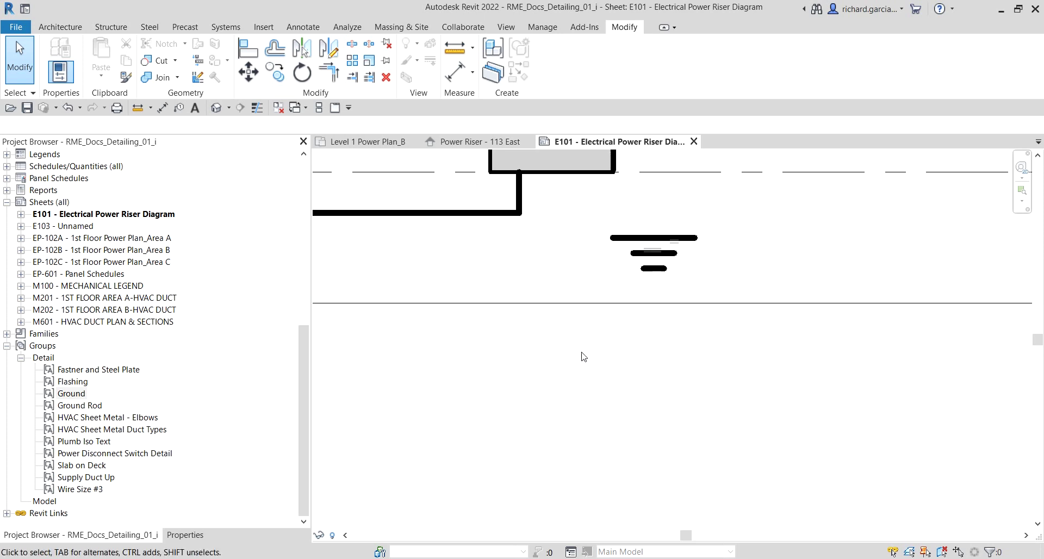
- Combine the three parallel ground symbol lines into a detail group named Ground_2 and clear the selection
left_click_drag(565, 367, 752, 209)
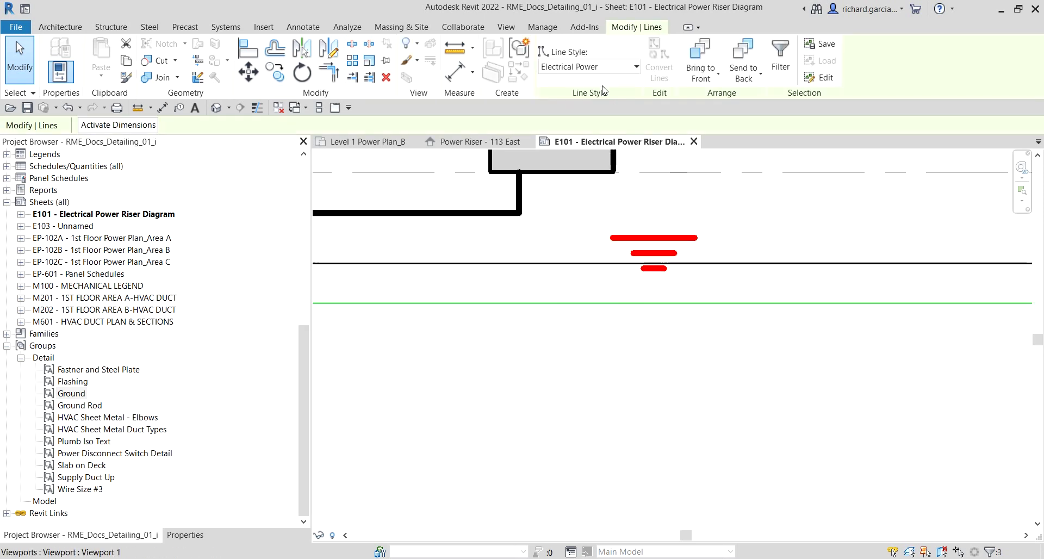
left_click(520, 50)
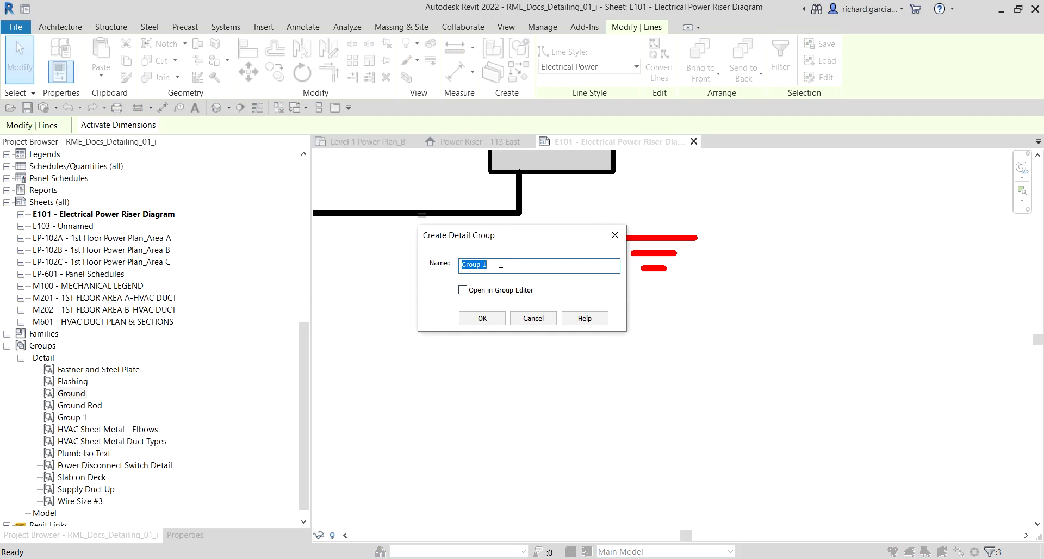
left_click(501, 264)
key("BackSpace")
key("BackSpace")
key("BackSpace")
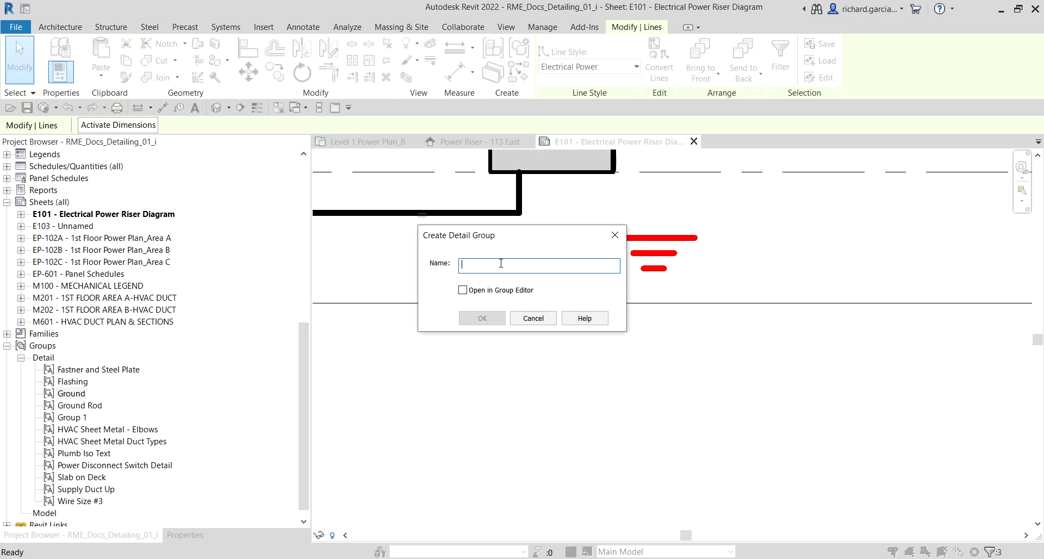
type("Ground_2")
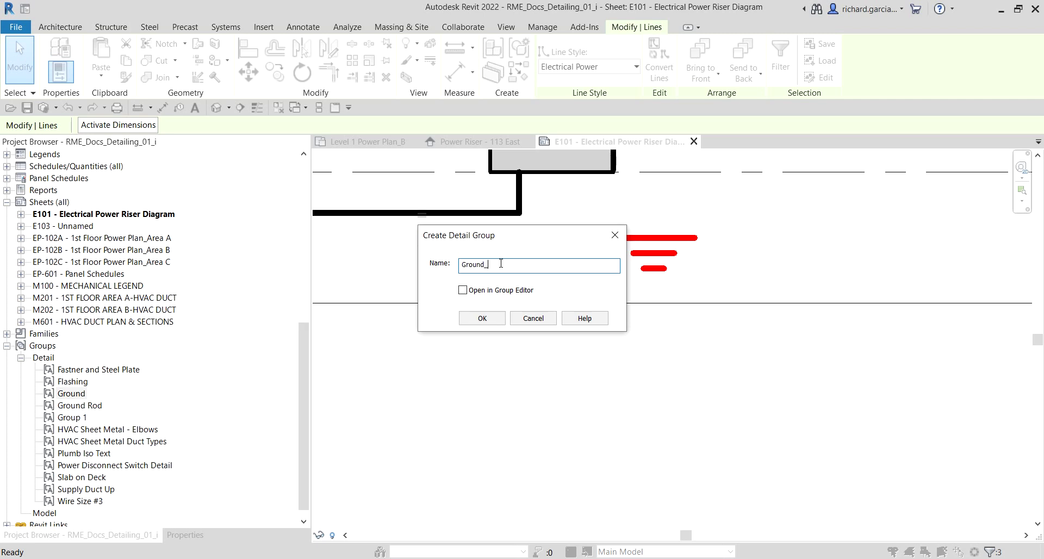
left_click(490, 322)
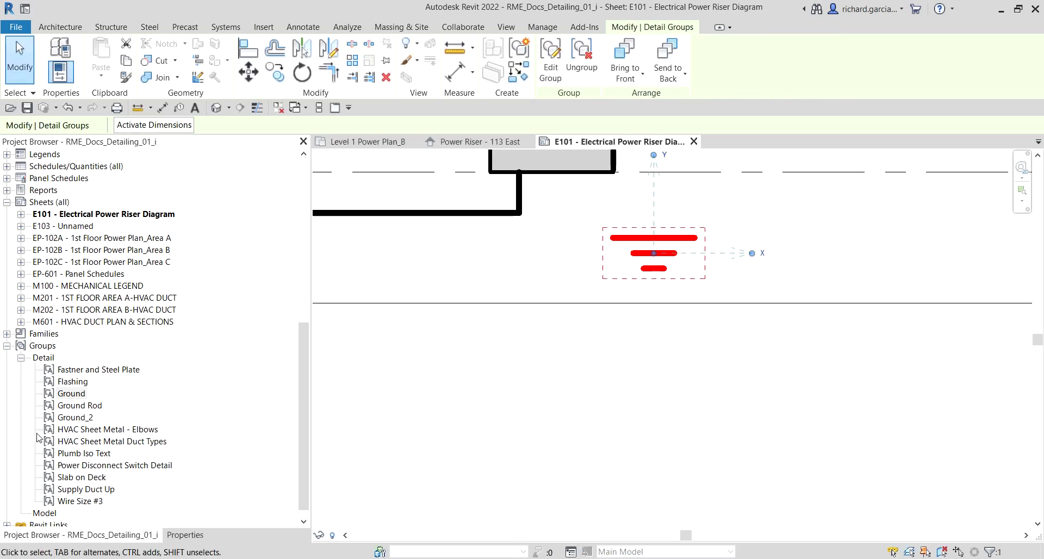
left_click(72, 420)
left_click(799, 363)
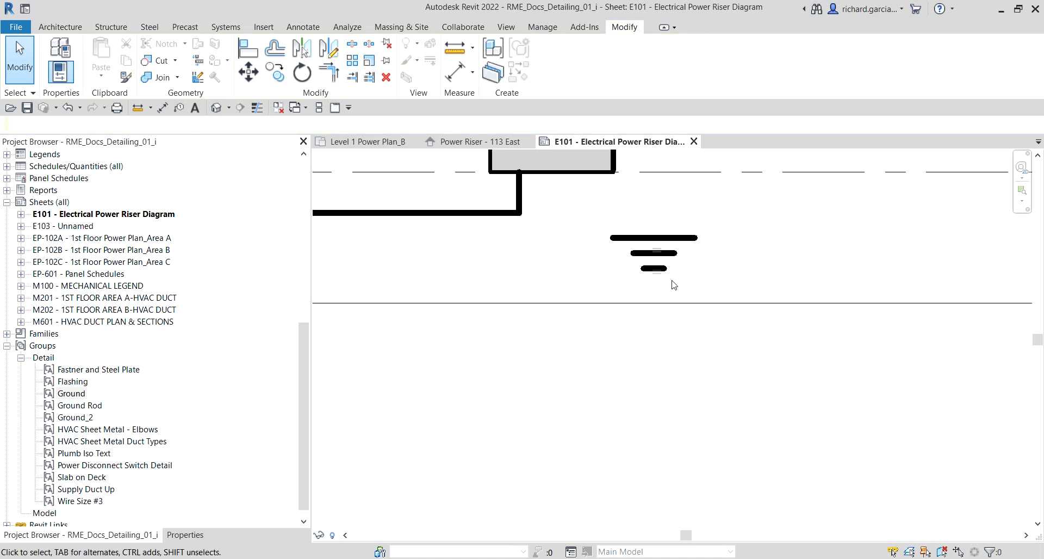
left_click(655, 290)
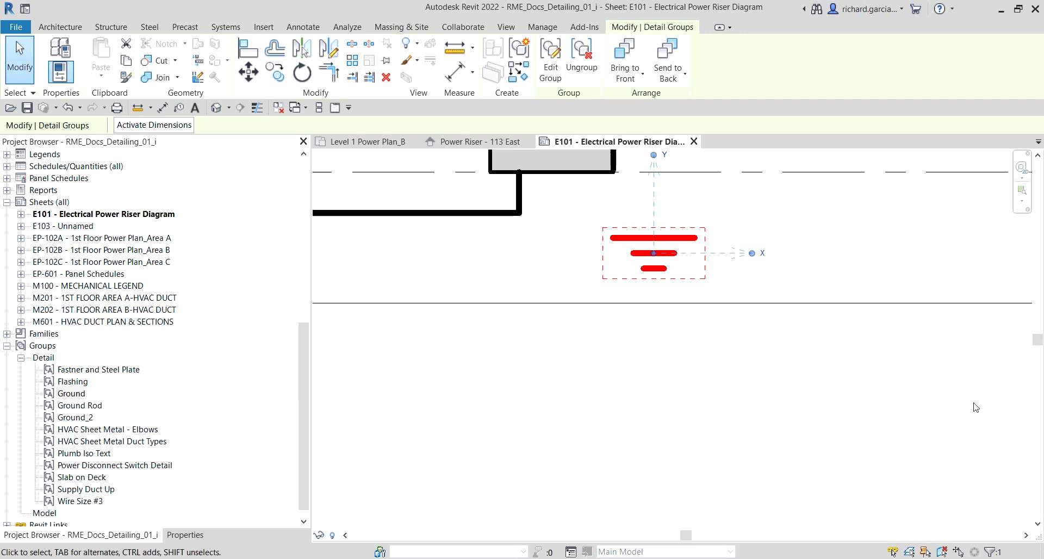
key("Escape")
- Draw a vertical Electrical Power detail line about 1/4" long down from SWB's lower edge, between the service feeder and SWB's right side
scroll(517, 155, "up", 4)
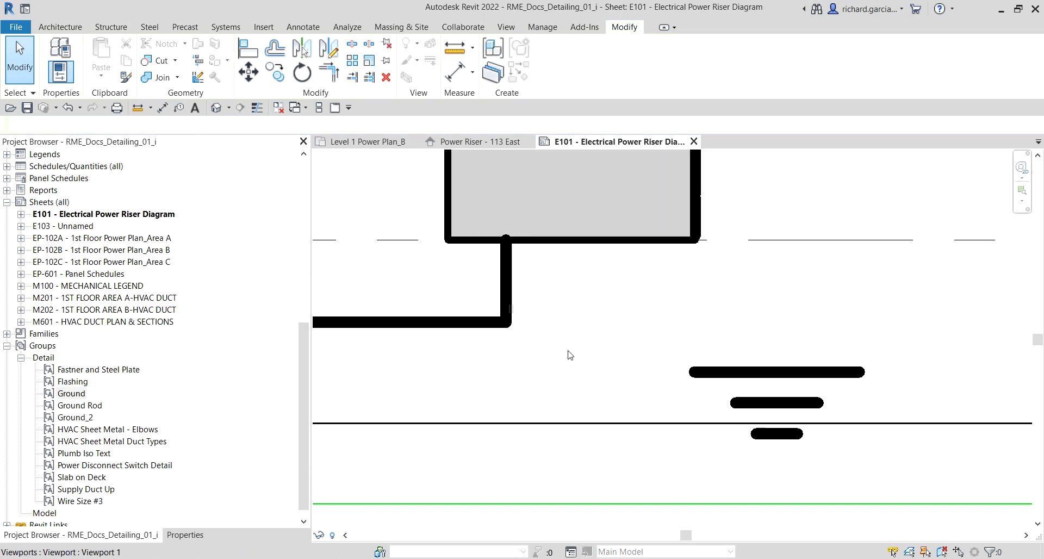
key("d")
key("l")
scroll(650, 379, "down", 3)
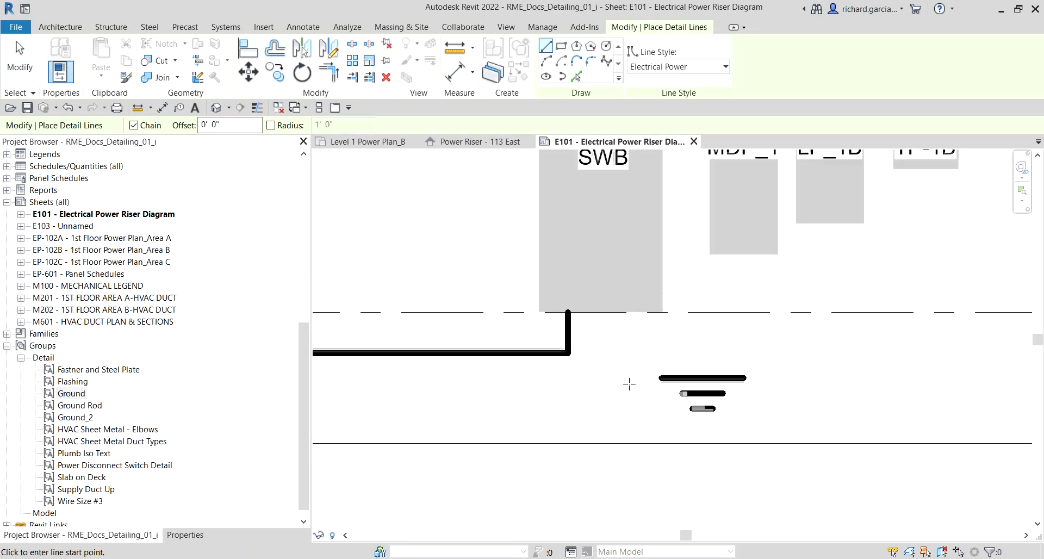
left_click(629, 308)
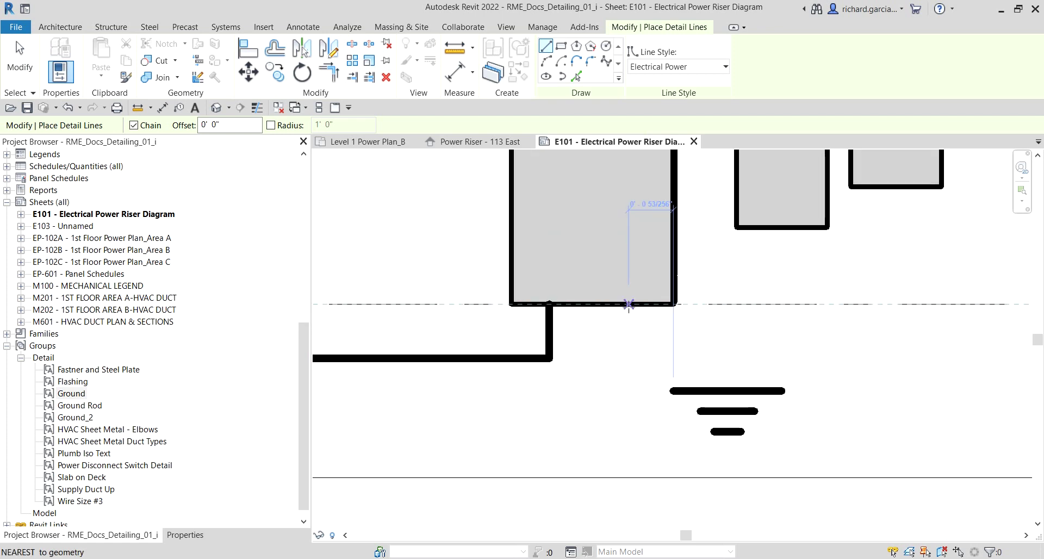
left_click(629, 359)
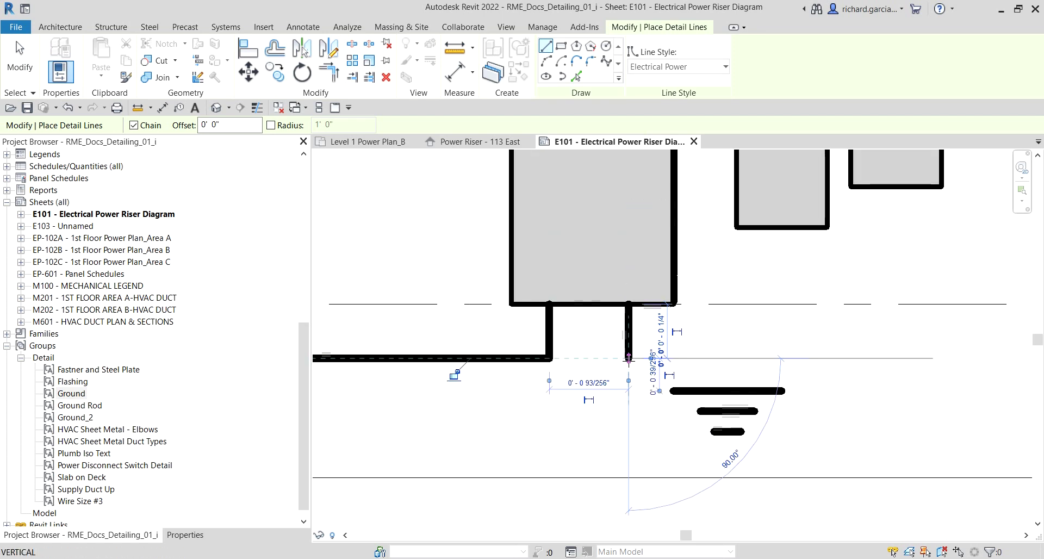
left_click(26, 61)
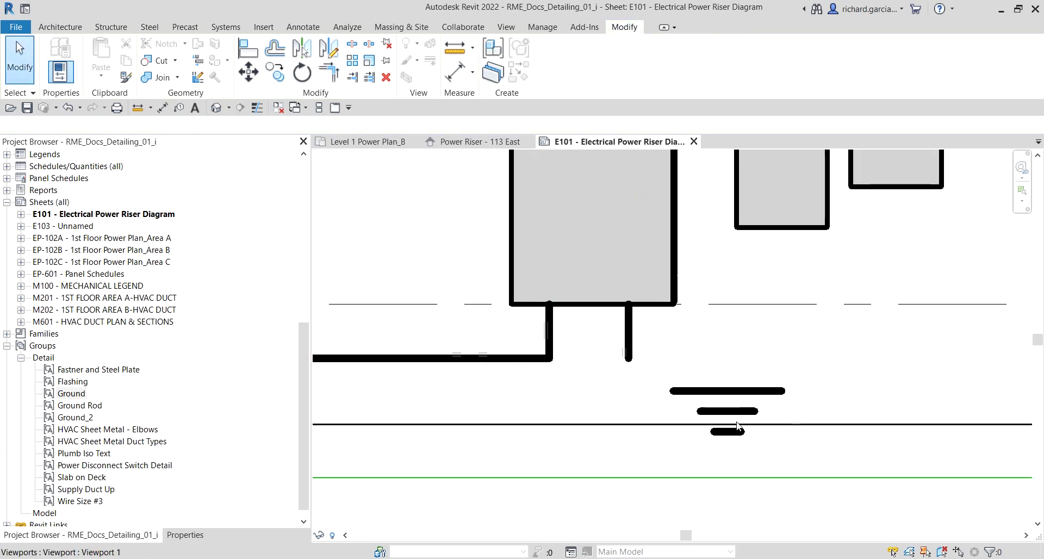
- Move the Ground_2 group so its longest line's midpoint meets the lower end of the short vertical line under SWB
left_click(728, 392)
scroll(727, 393, "up", 3)
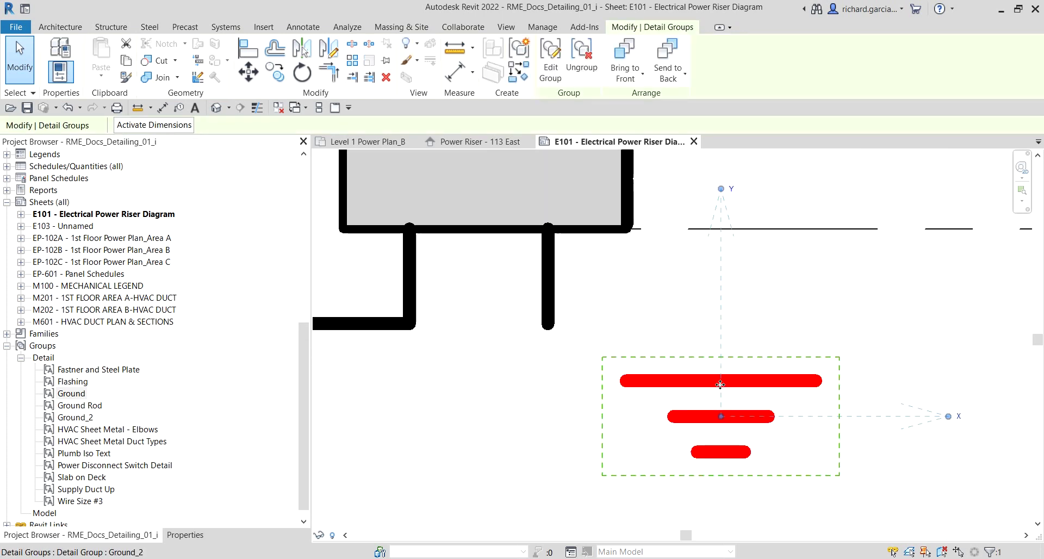
left_click(248, 71)
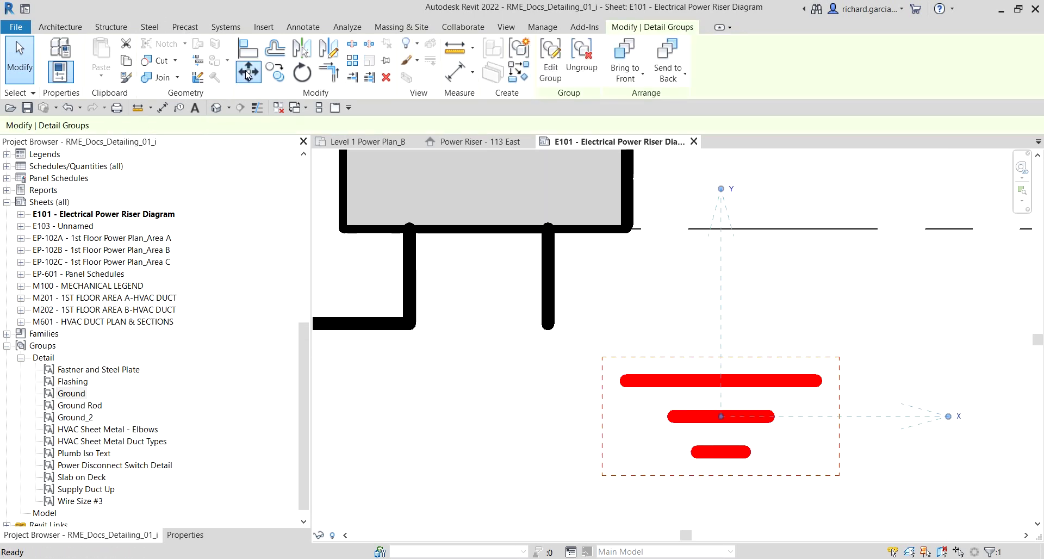
left_click(721, 381)
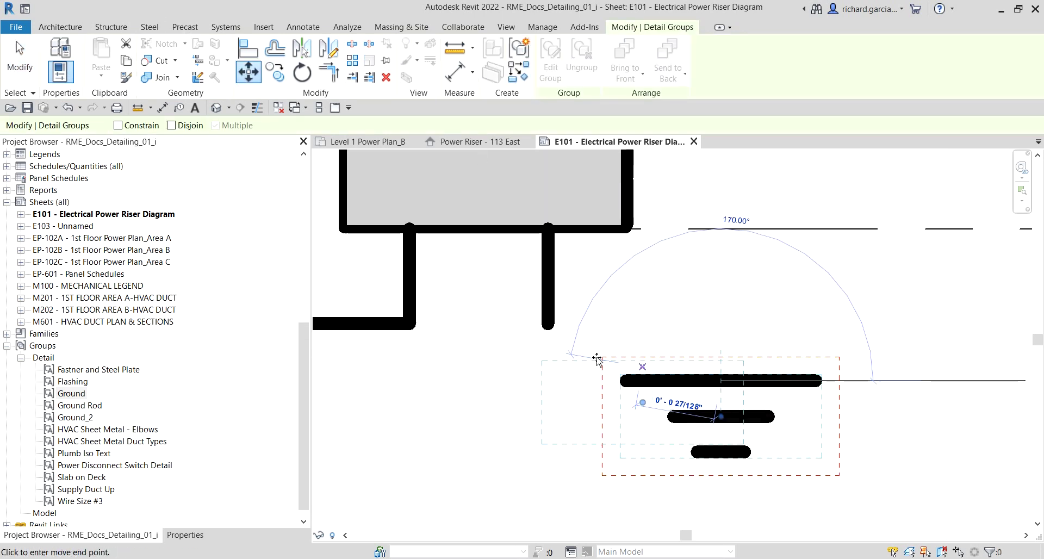
left_click(548, 322)
scroll(622, 356, "down", 3)
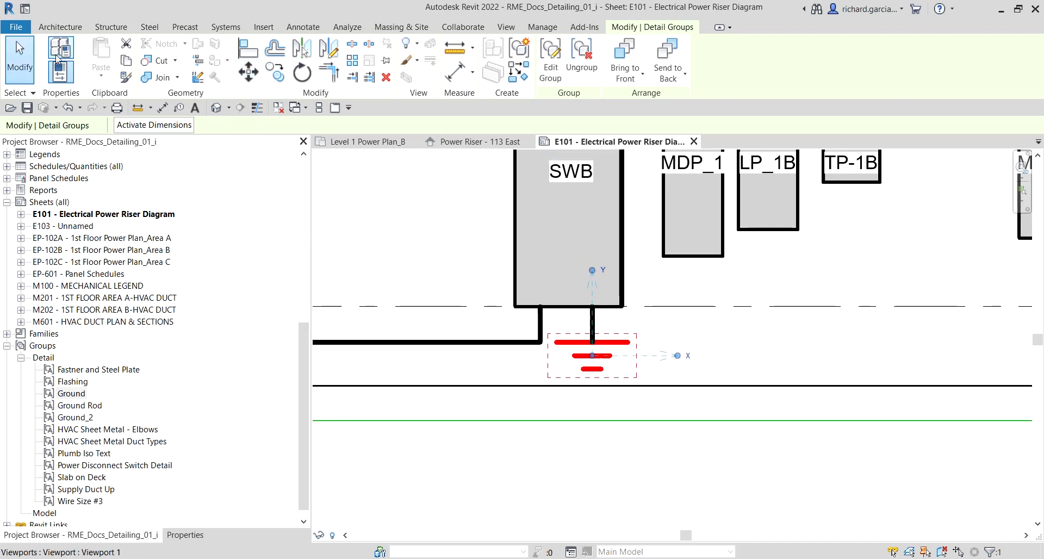
left_click(30, 63)
- Nudge the Ground_2 group slightly farther down below SWB and clear the selection
scroll(602, 359, "up", 3)
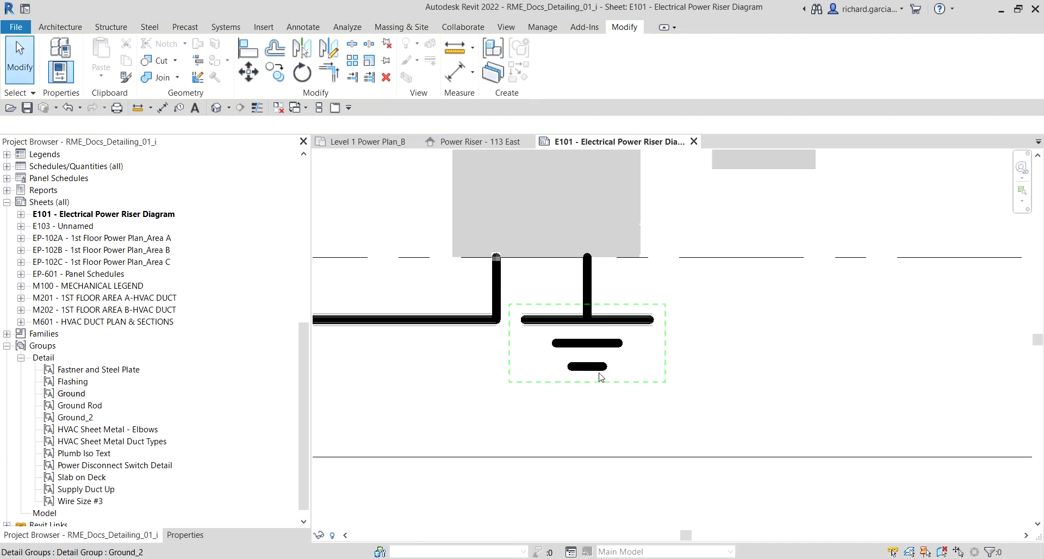
left_click(605, 352)
key("Down")
key("Down")
key("Down")
key("Down")
key("Down")
key("Down")
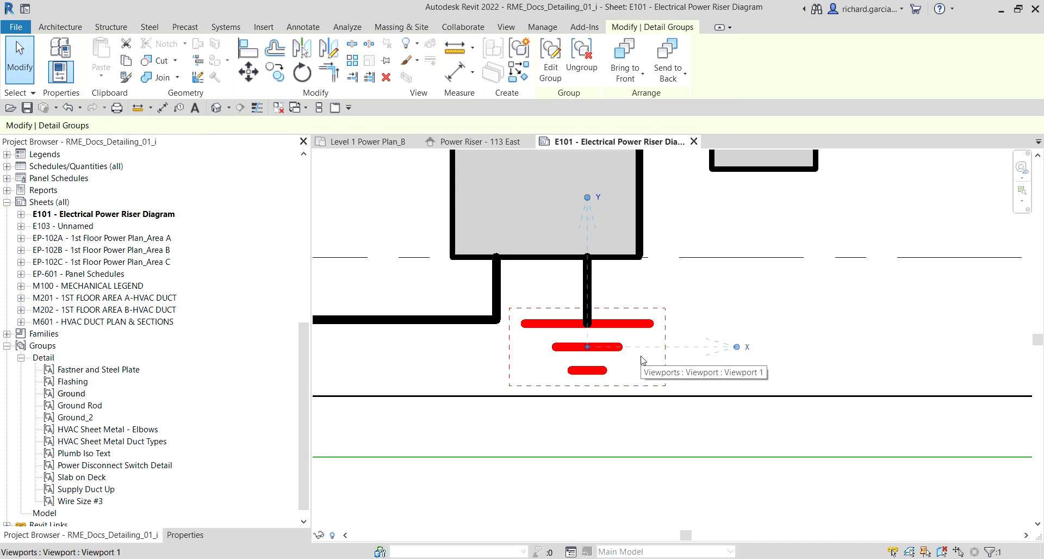
scroll(710, 480, "down", 5)
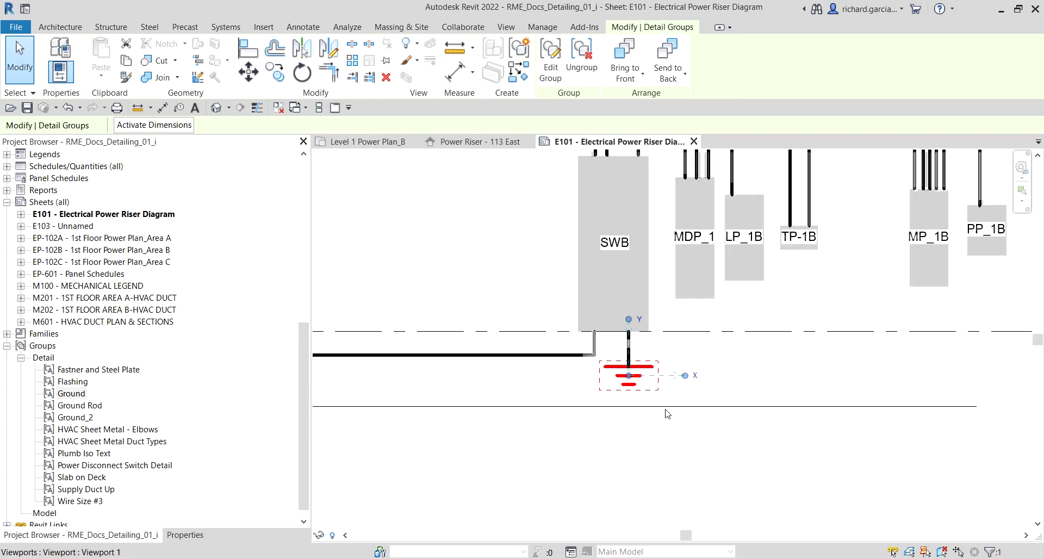
left_click(710, 481)
scroll(710, 481, "down", 2)
scroll(710, 480, "down", 2)
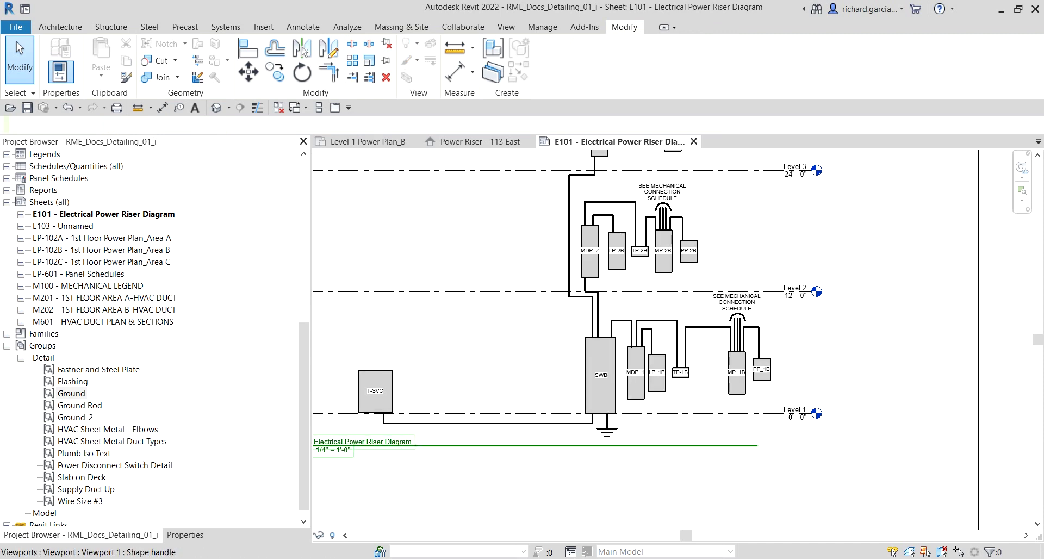
- Copy the Ground_2 group with its vertical line, using the Multiple option, from the line's upper end to the middle of TP-1B's lower edge
scroll(626, 467, "up", 4)
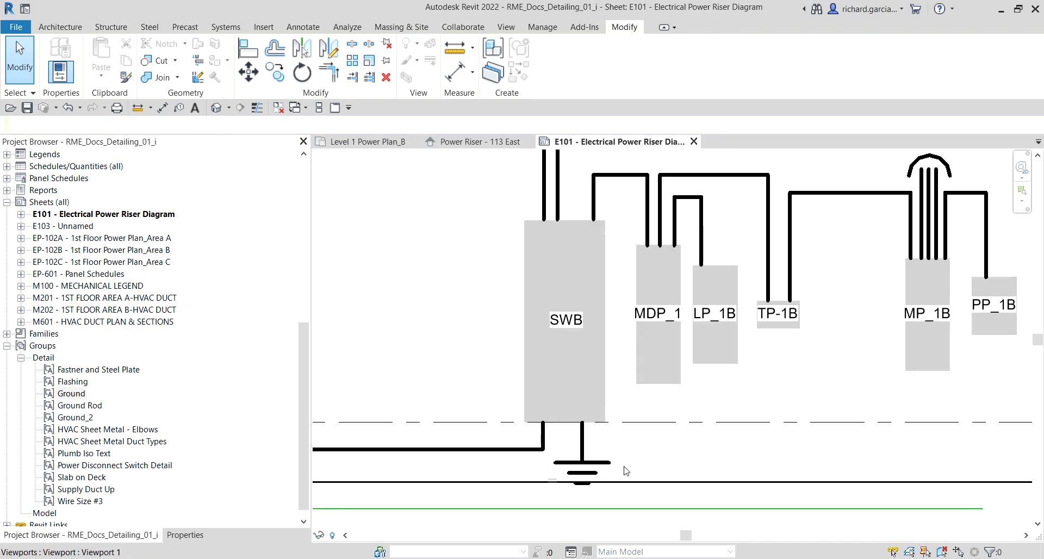
scroll(626, 471, "up", 3)
left_click(652, 422)
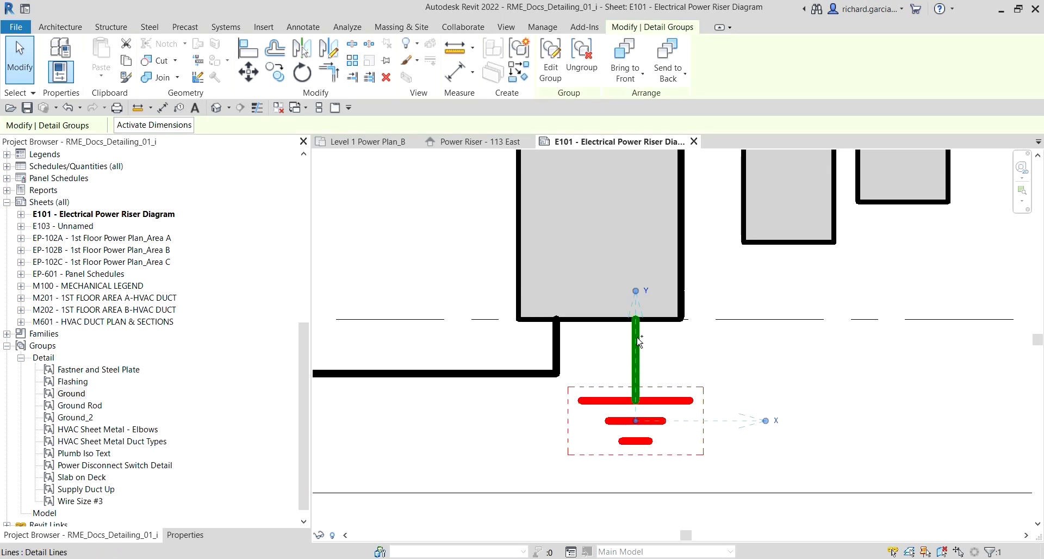
left_click(639, 342, "ctrl")
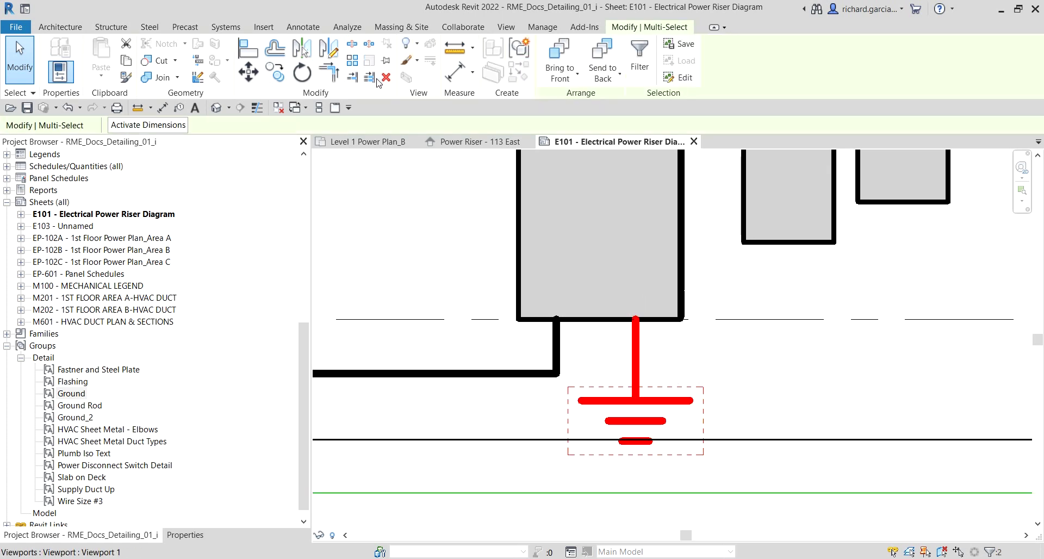
left_click(284, 75)
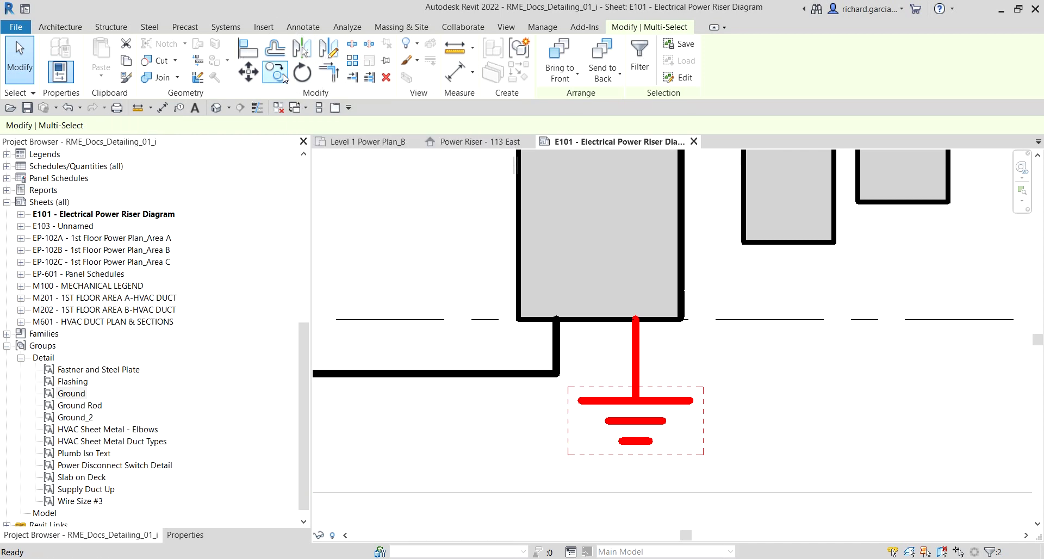
left_click(209, 125)
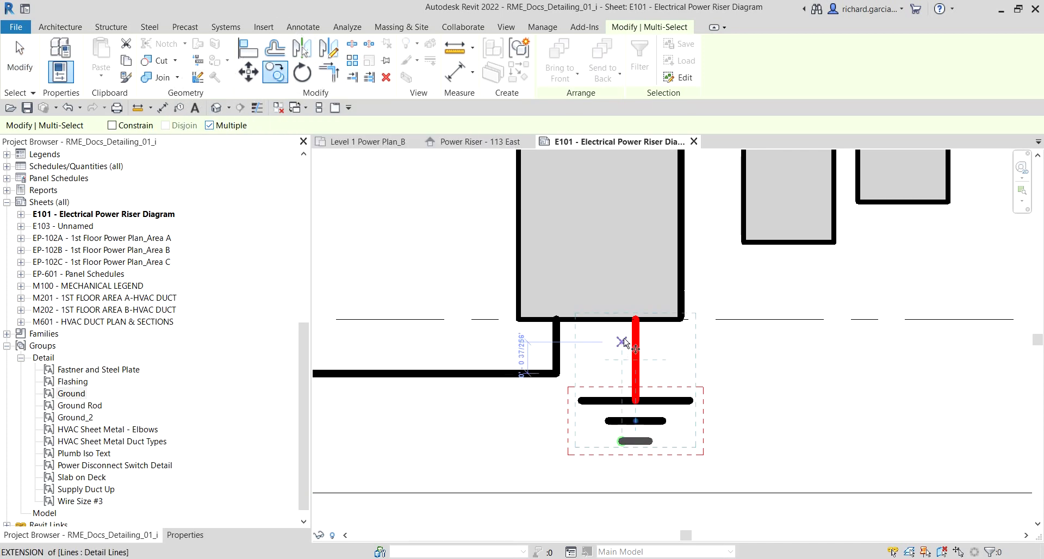
left_click(645, 327)
scroll(760, 367, "down", 3)
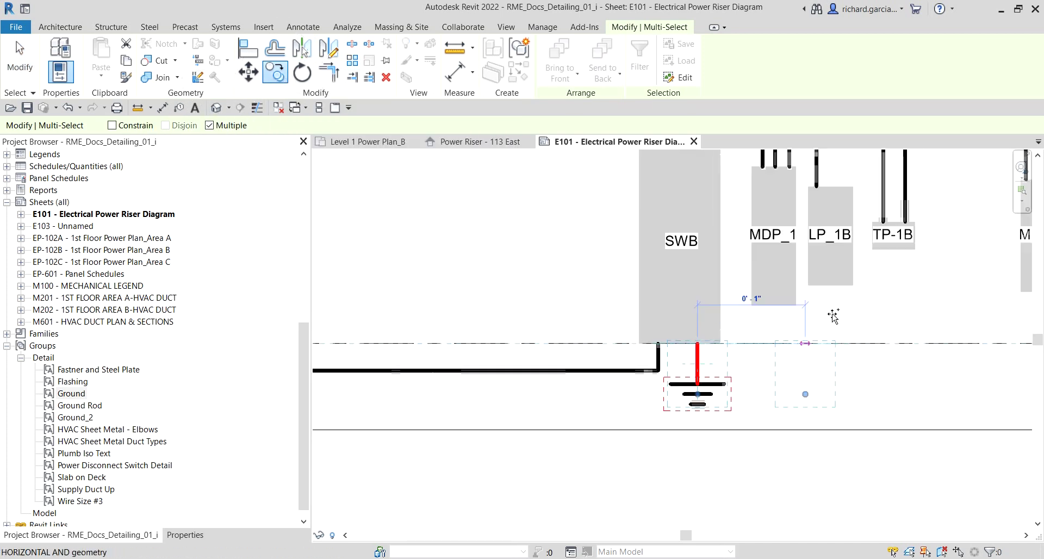
scroll(769, 343, "down", 2)
scroll(748, 247, "up", 5)
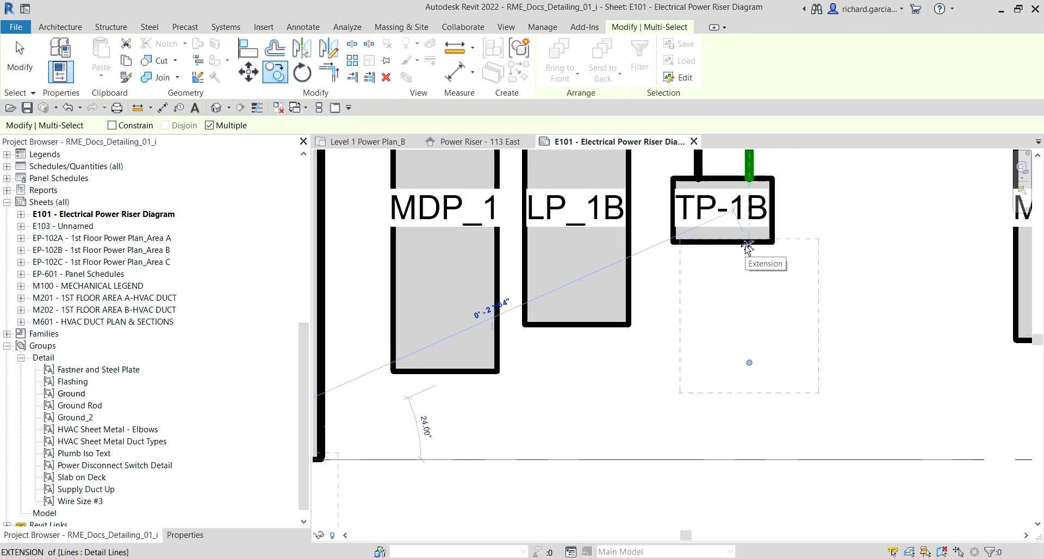
scroll(748, 247, "up", 2)
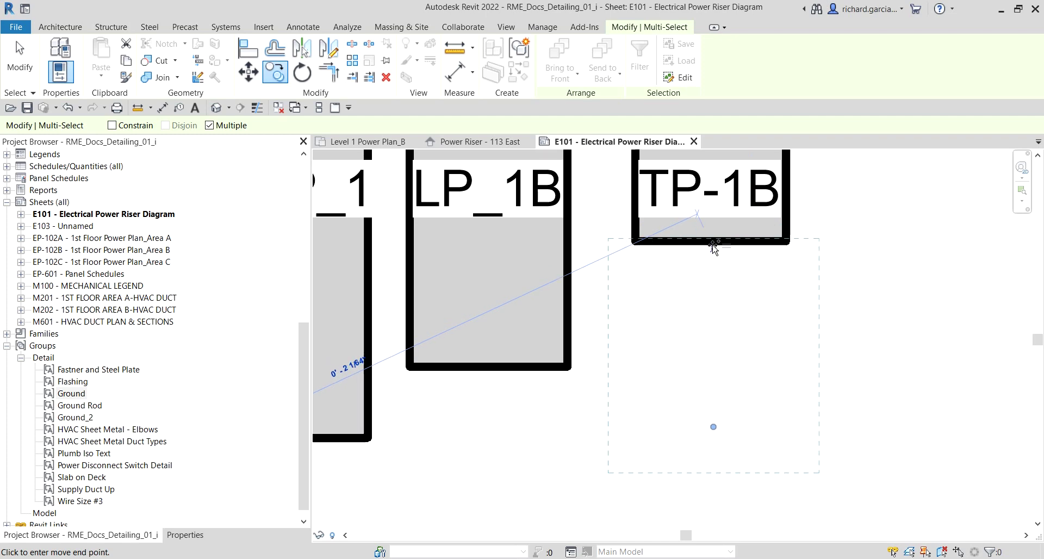
- Place another copy of the ground symbol with its vertical line at the middle of TP-2B's lower edge
scroll(748, 348, "down", 5)
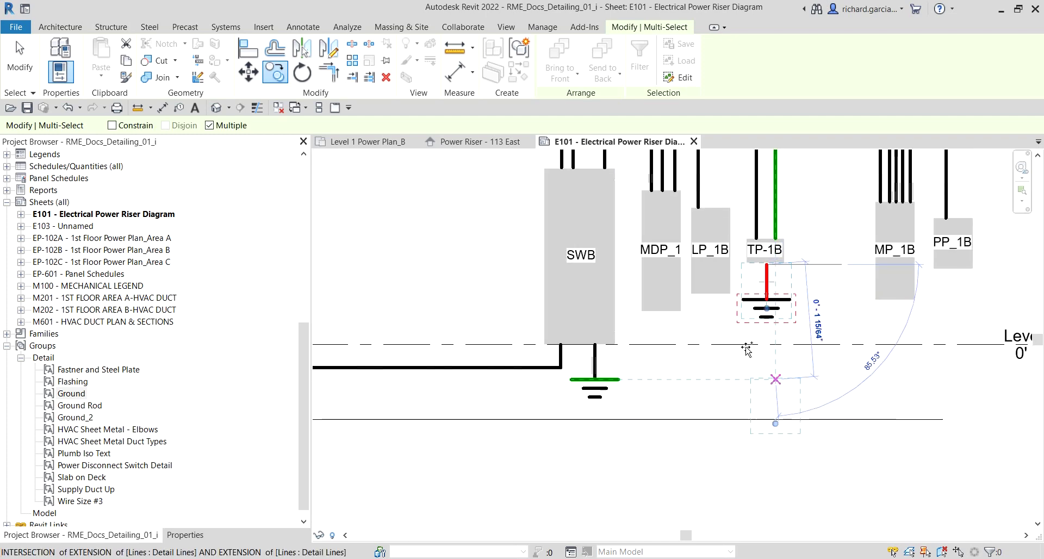
scroll(748, 348, "down", 4)
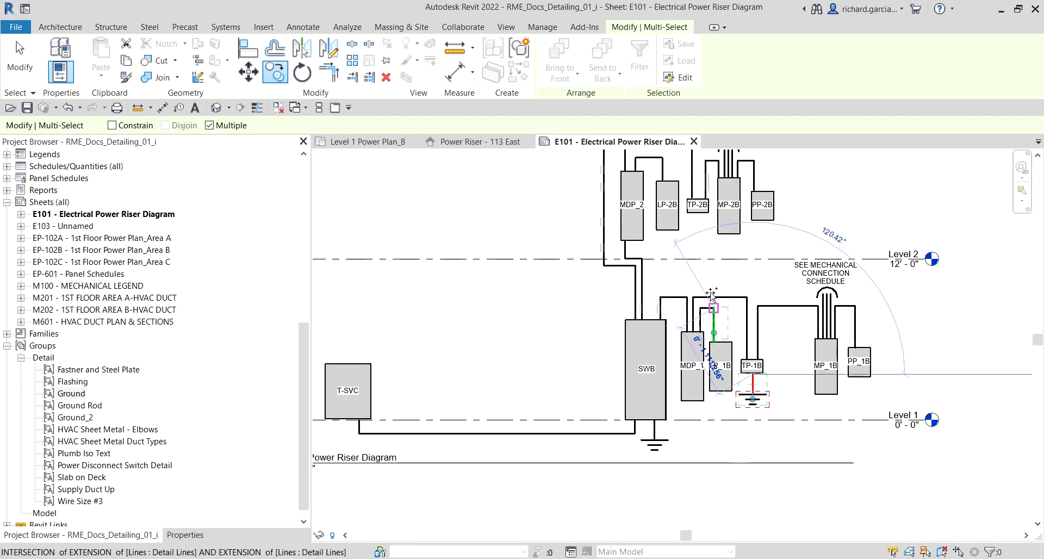
scroll(697, 214, "up", 8)
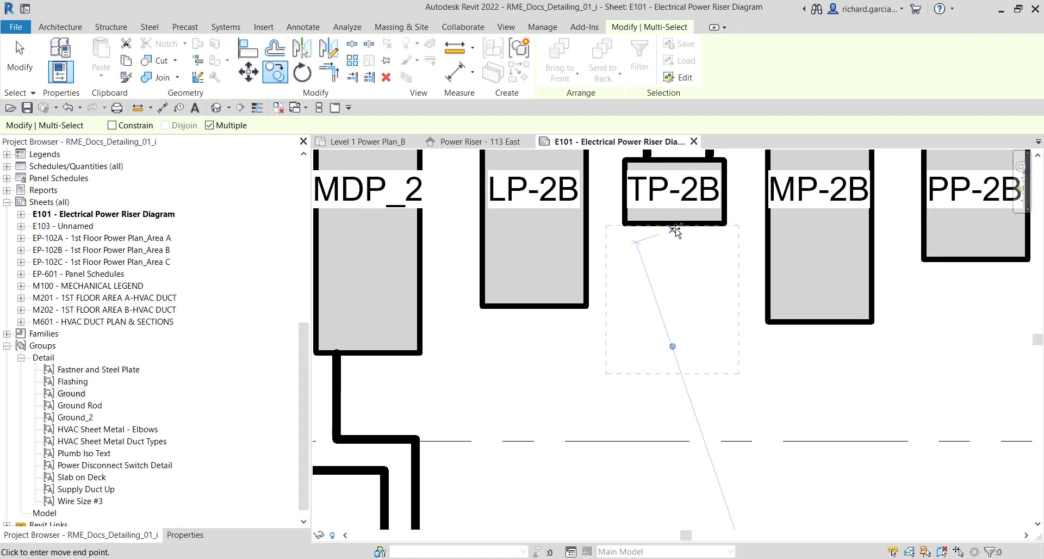
- Place a further copy of the ground symbol with its vertical line at the middle of TP-3B's lower edge
scroll(726, 278, "down", 3)
scroll(740, 335, "down", 2)
middle_click_drag(711, 390, 556, 405)
middle_click_drag(642, 228, 675, 413)
scroll(688, 233, "up", 6)
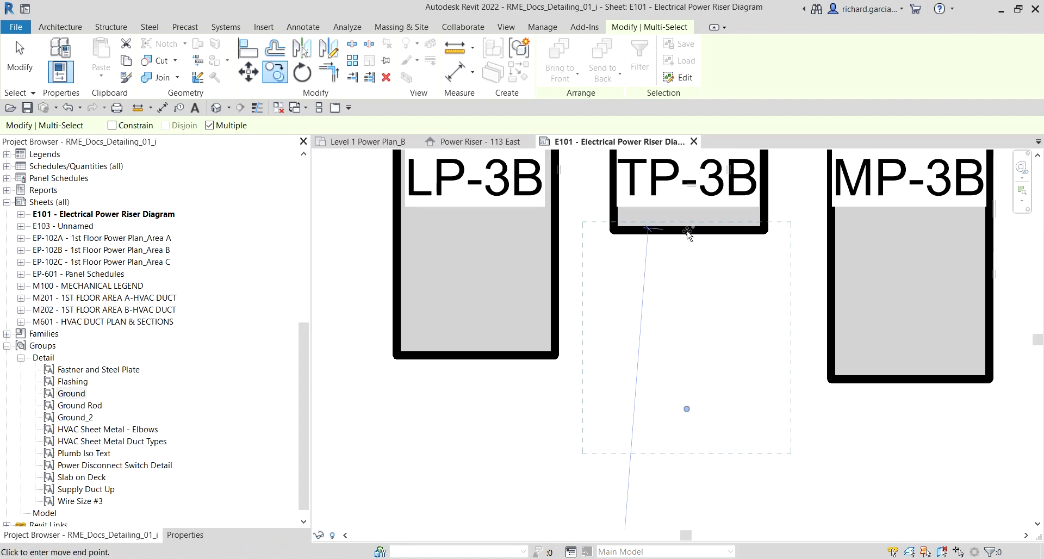
scroll(697, 337, "down", 3)
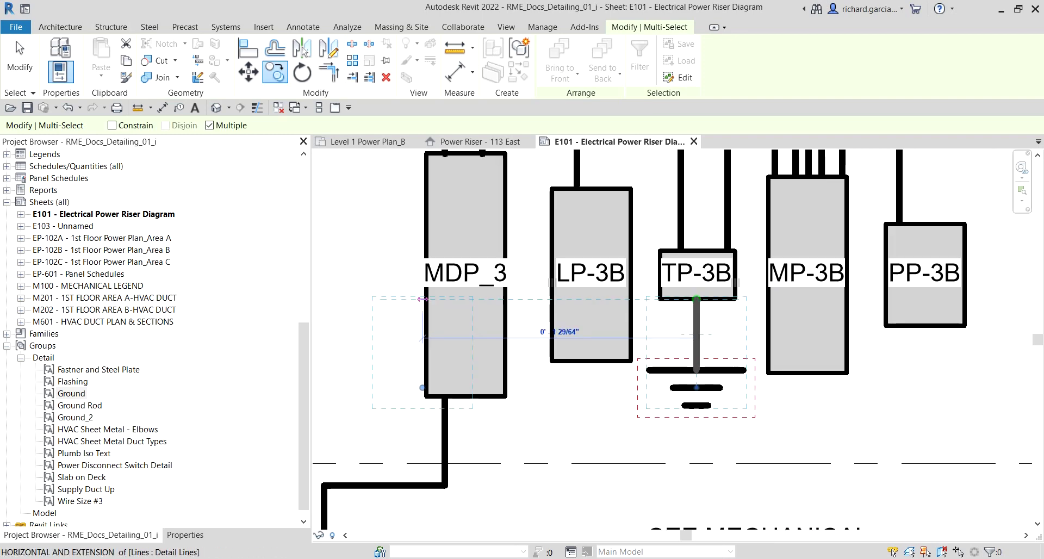
- End the multiple copy of the ground symbols and inspect the grounds below the TP transformers in the riser diagram
left_click(16, 41)
scroll(727, 220, "down", 5)
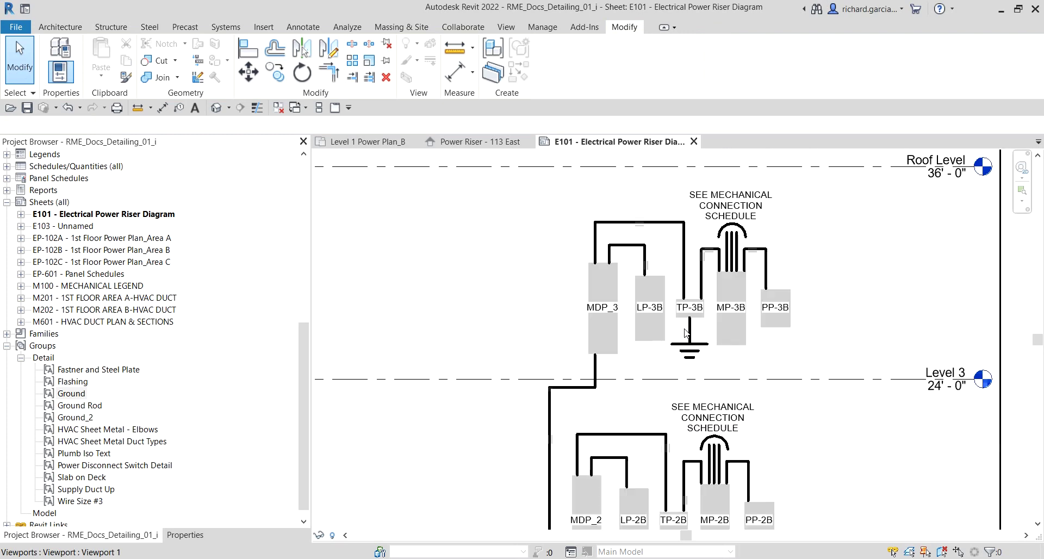
scroll(816, 316, "up", 2)
scroll(751, 353, "down", 1)
middle_click_drag(751, 352, 737, 374)
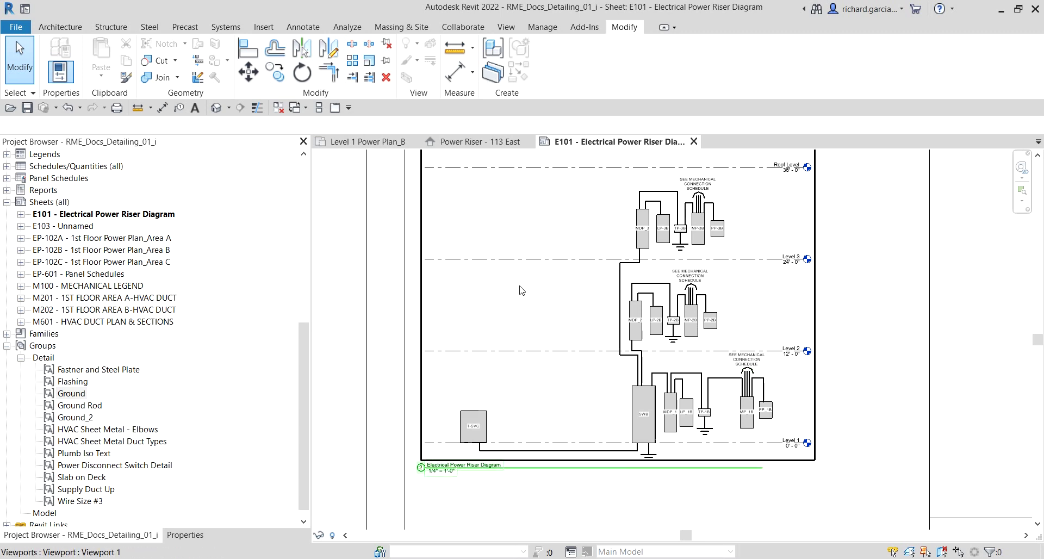
- Select the entire Electrical Power Riser Diagram viewport with all its notes, lines and groups, pin everything in place and clear the selection
scroll(521, 291, "down", 2)
left_click(517, 320)
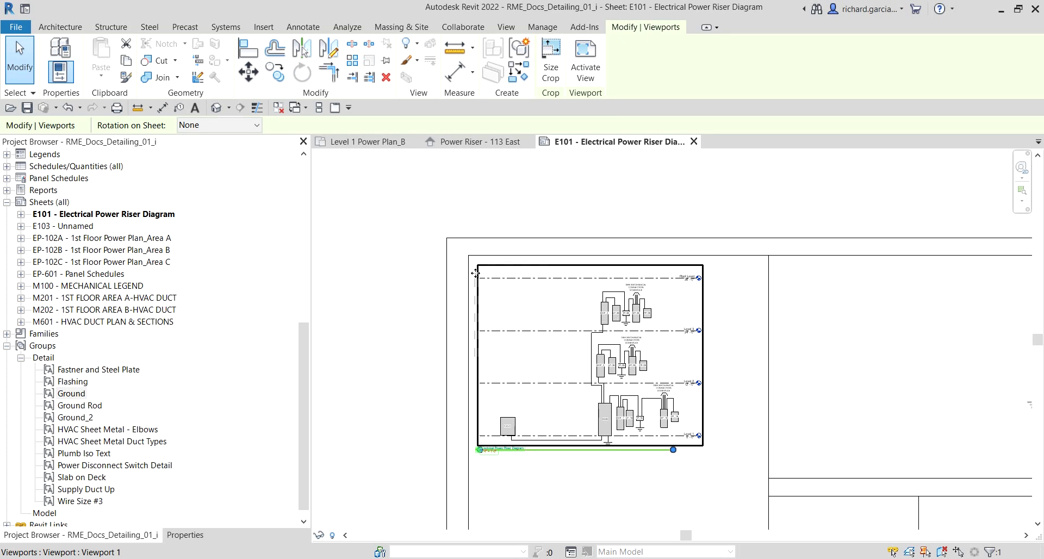
left_click(412, 200)
left_click_drag(351, 182, 760, 497)
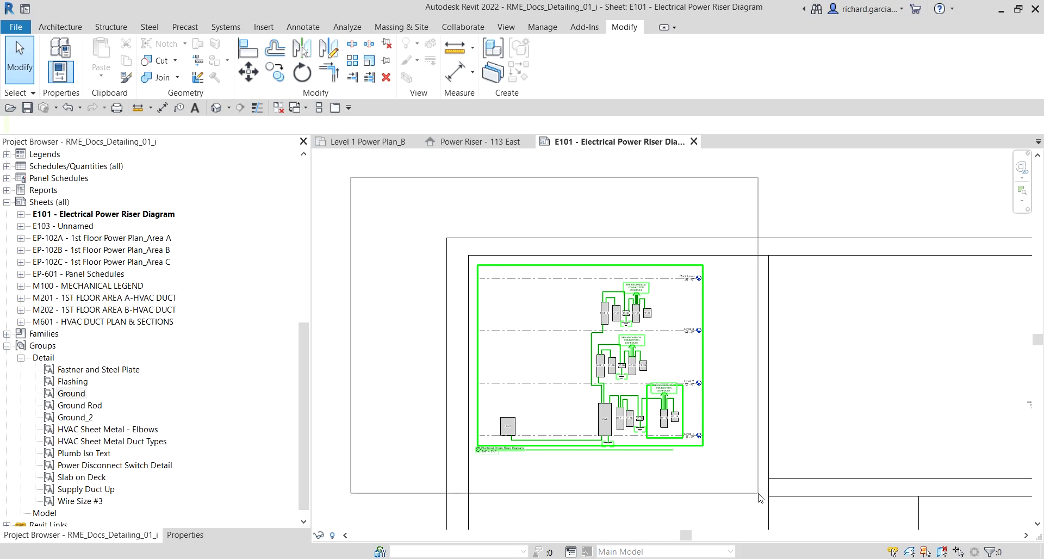
left_click_drag(760, 498, 760, 498)
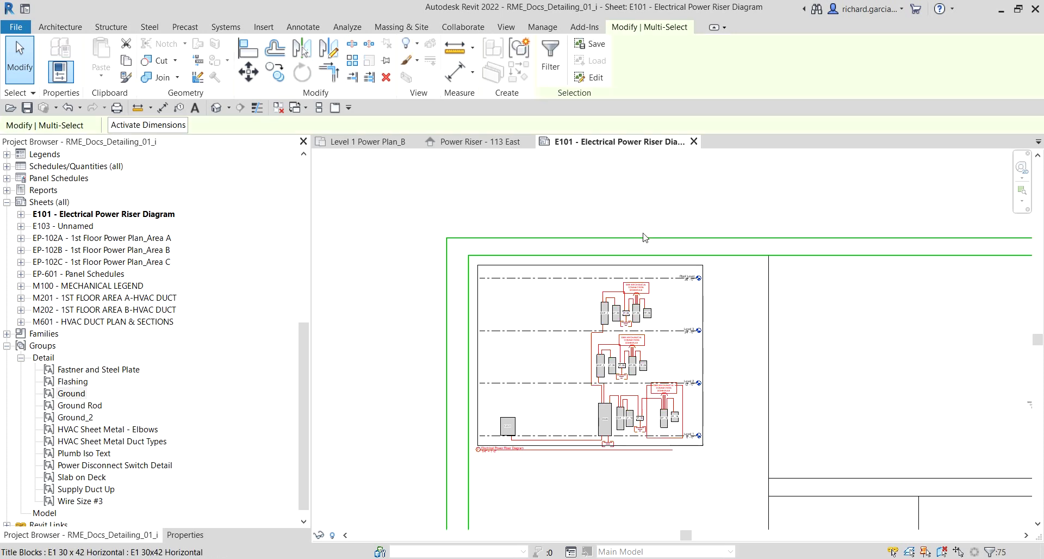
left_click(387, 62)
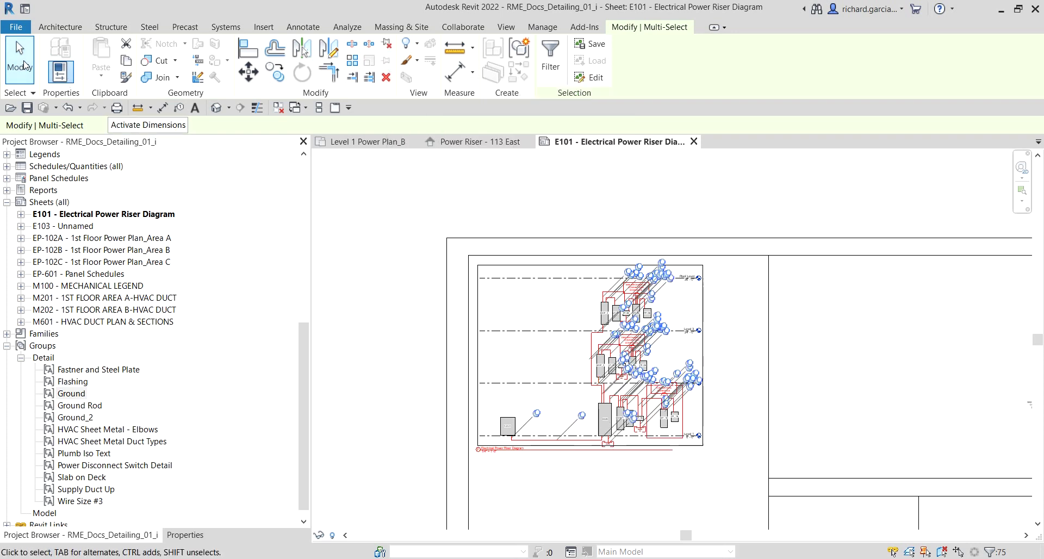
left_click(24, 65)
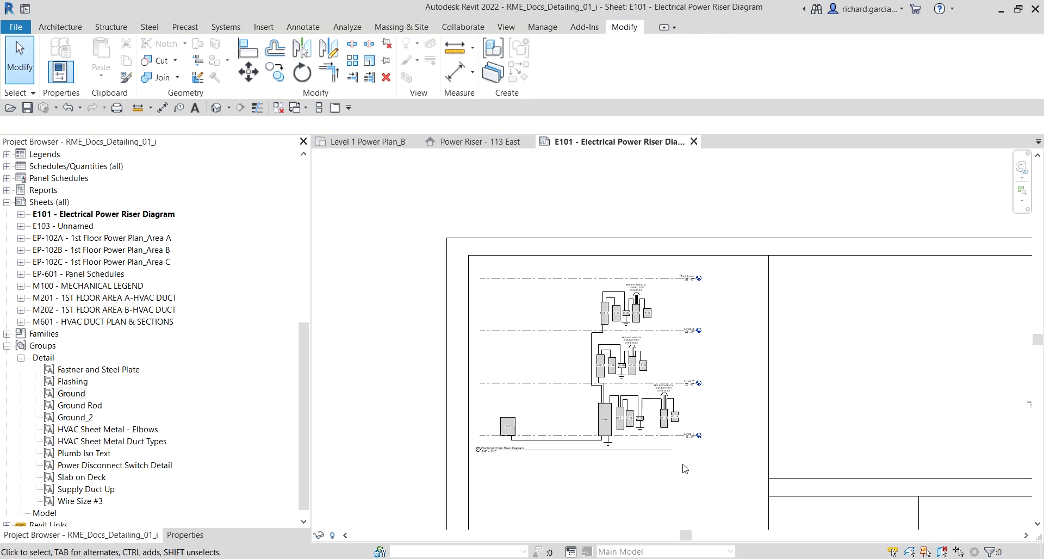
- Check that the feeder lines between SWB and MDP_3 are pinned by selecting individual segments, and clear the selection
scroll(686, 469, "up", 5)
middle_click_drag(702, 392, 856, 330)
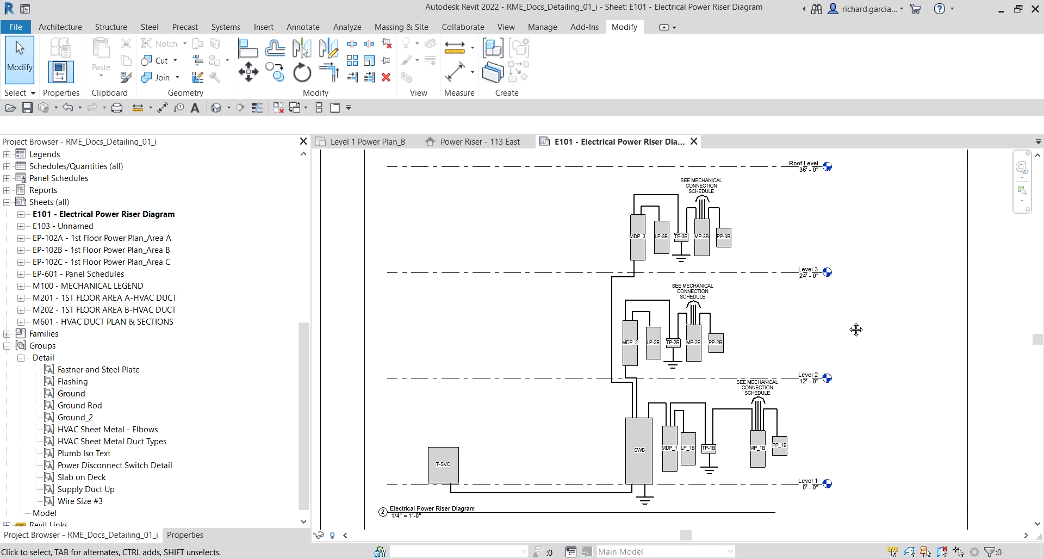
left_click(442, 455)
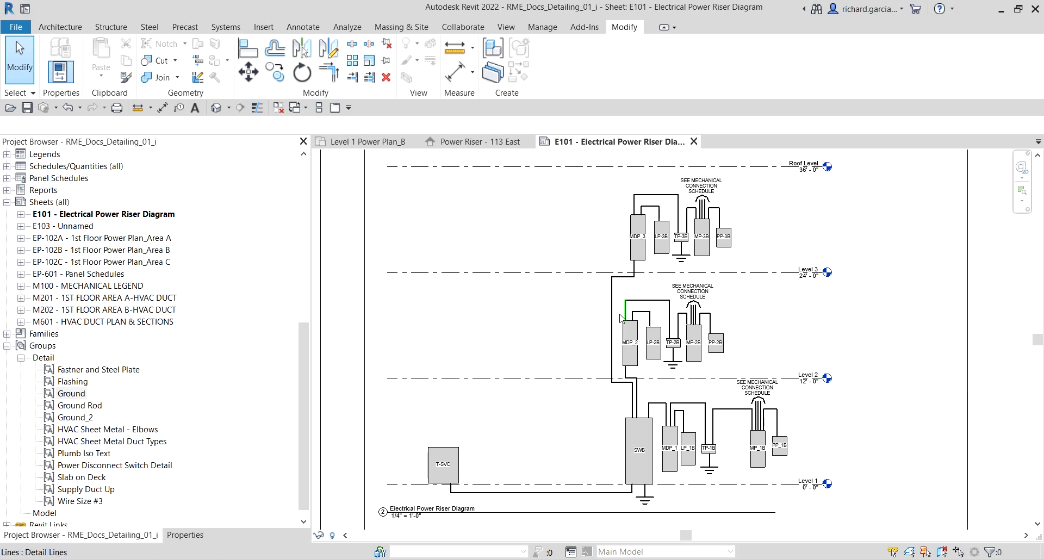
left_click_drag(615, 320, 623, 286)
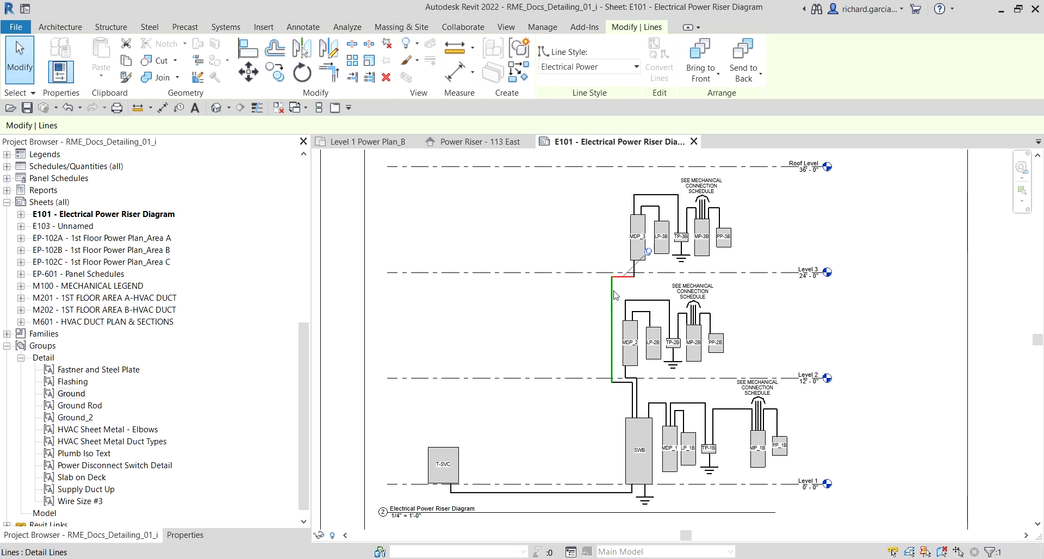
left_click(612, 298)
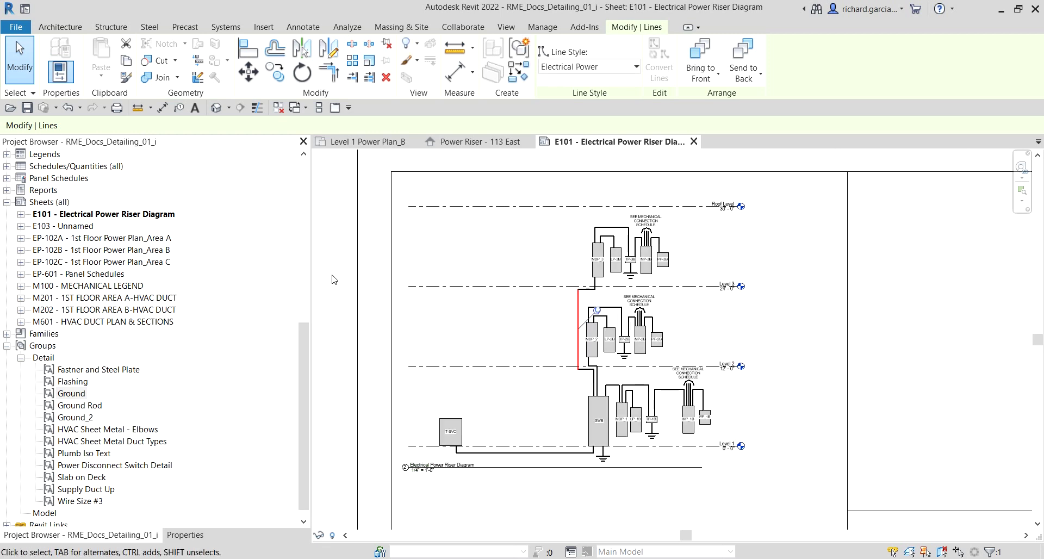
key("Escape")
middle_click_drag(781, 313, 812, 320)
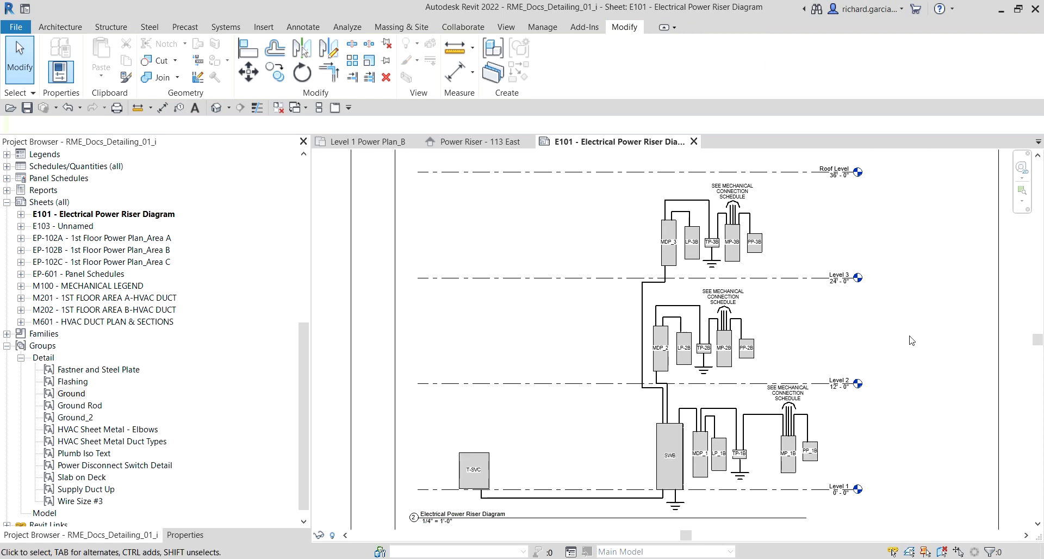